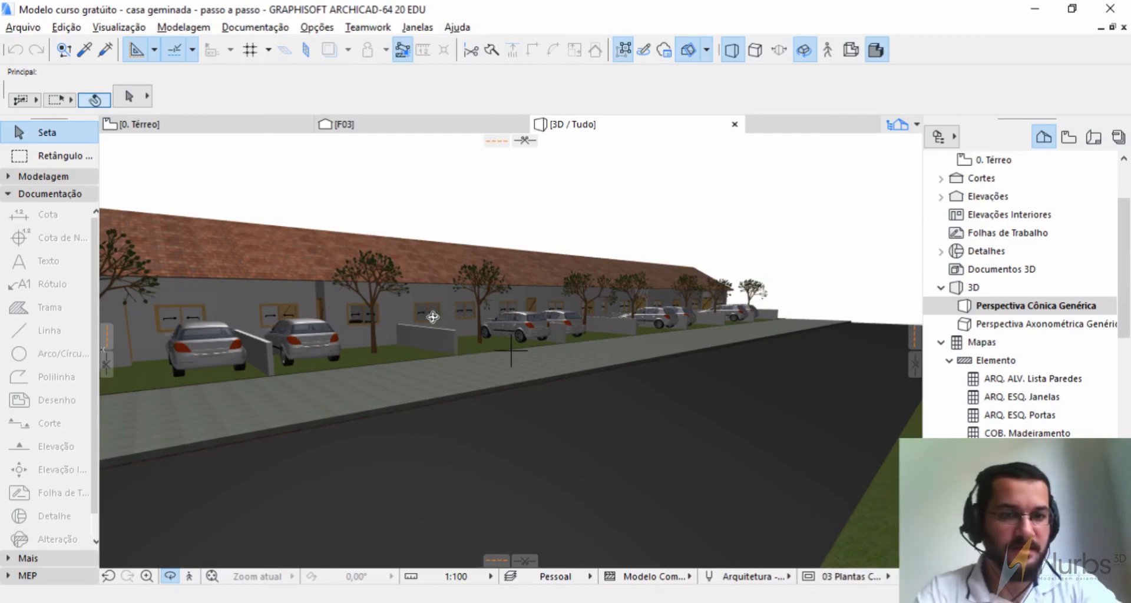
# Step: Switch from the 3D view to the 0. Térreo floor plan and examine the layout of the first row houses
pyautogui.press('F2')
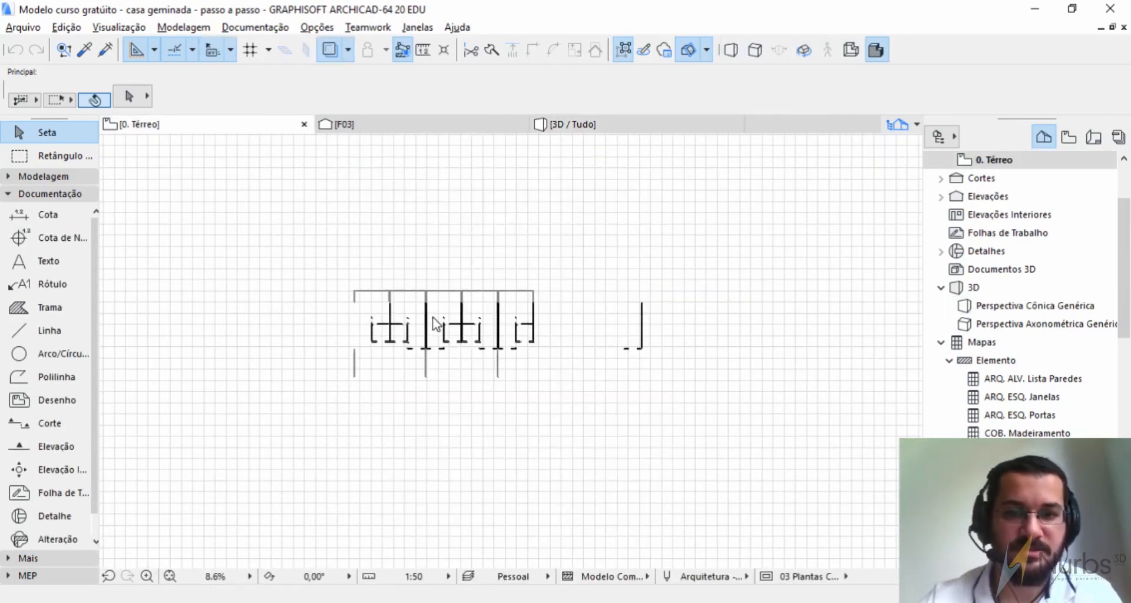
pyautogui.scroll(5, 347, 375)
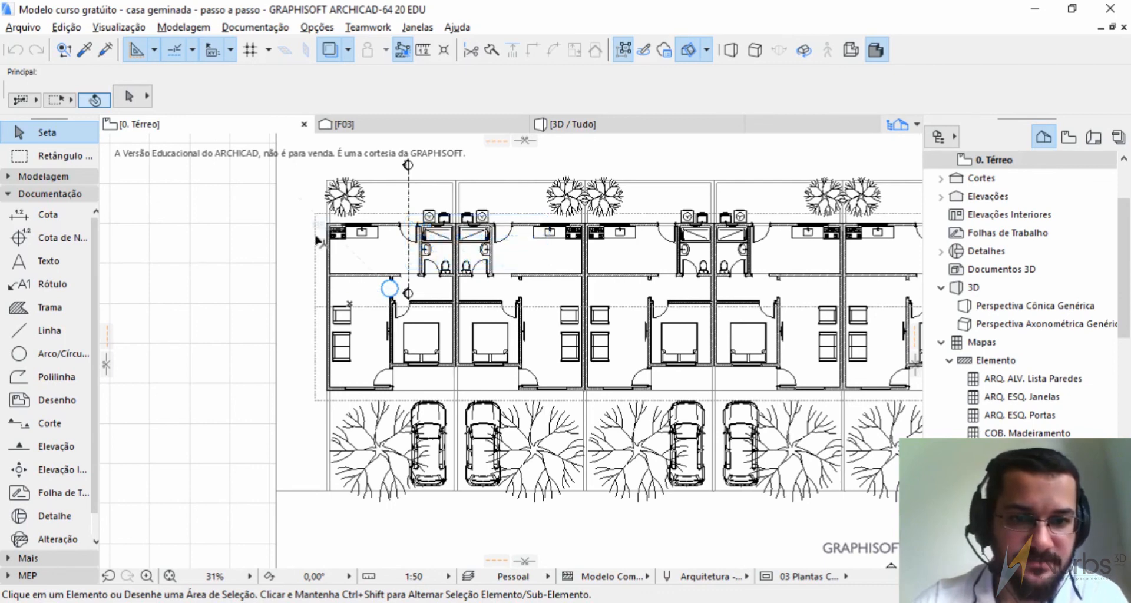
pyautogui.scroll(2, 389, 290)
pyautogui.scroll(2, 372, 381)
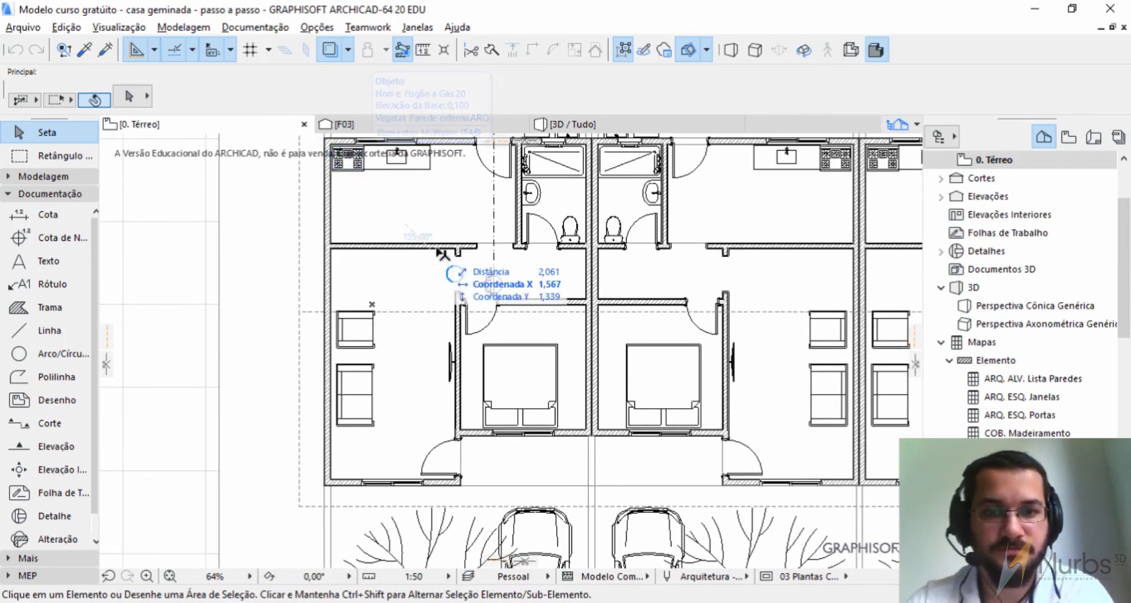
pyautogui.scroll(1, 515, 158)
pyautogui.scroll(1, 516, 158)
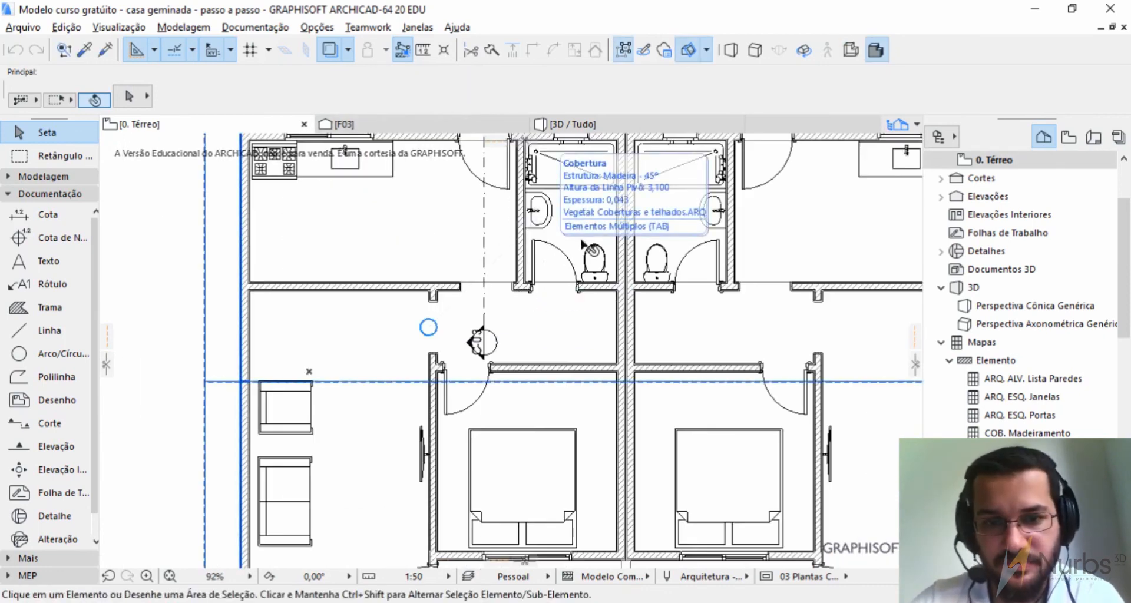
# Step: Review the ARQ. ESQ. Portas door schedule in both table orientations, and return to the 0. Térreo floor plan
pyautogui.click(1028, 416)
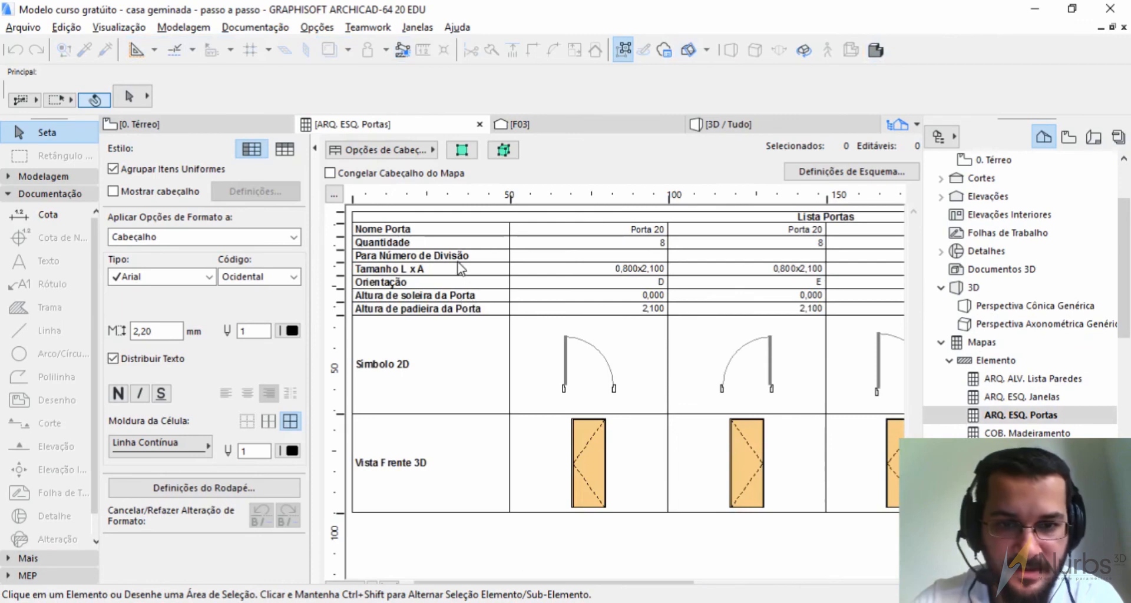
pyautogui.click(293, 150)
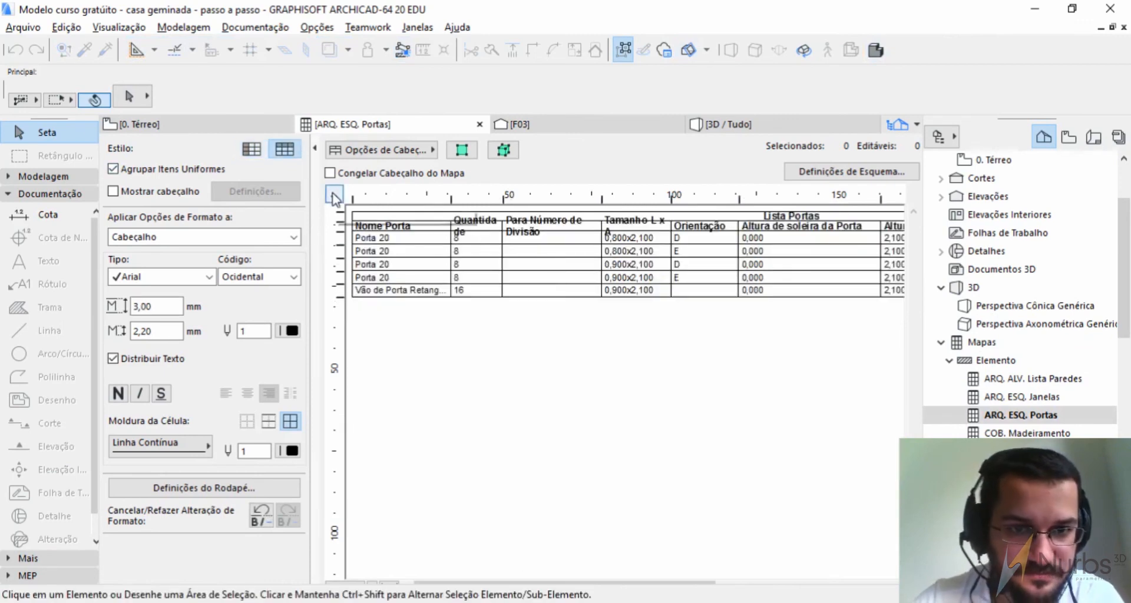
pyautogui.click(252, 154)
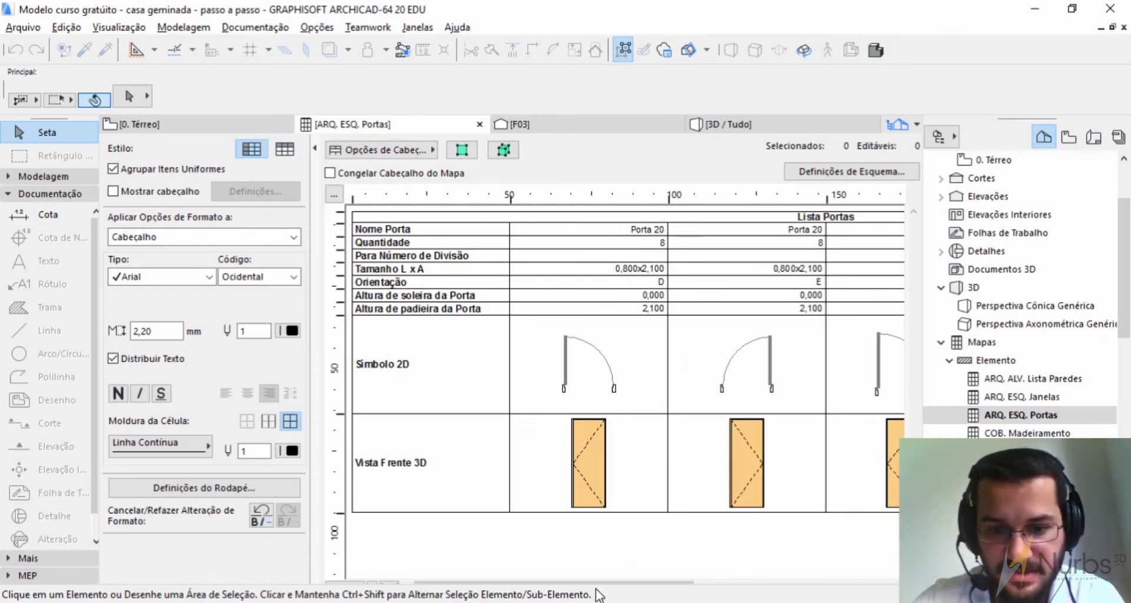
pyautogui.moveTo(648, 586); pyautogui.dragTo(589, 574)
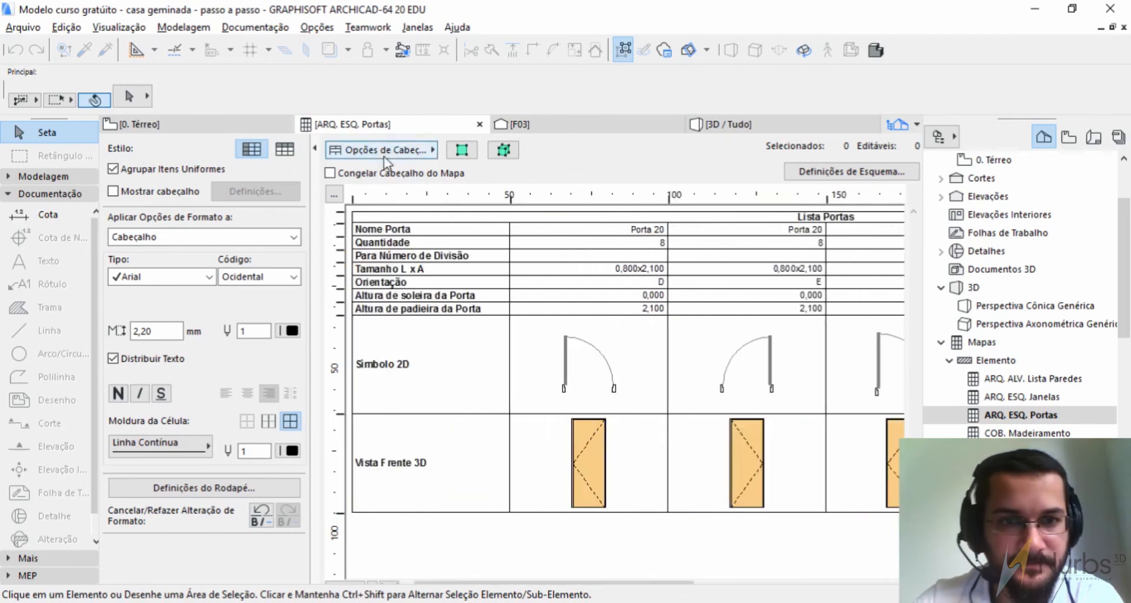
pyautogui.click(258, 125)
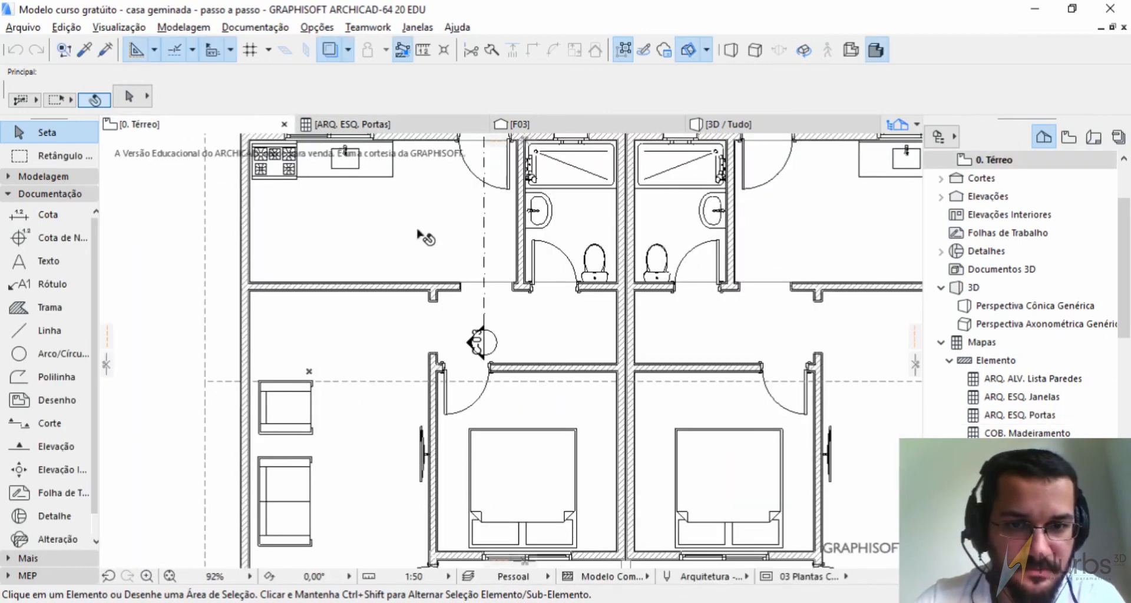
pyautogui.scroll(-4, 377, 280)
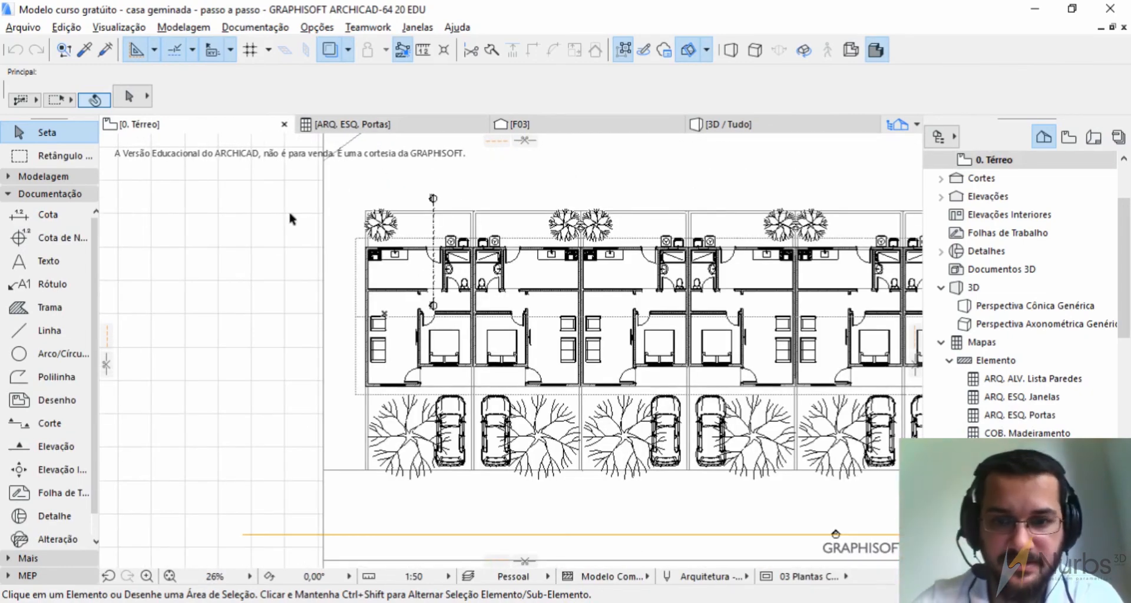
# Step: Create a new property group named Esquadrias in the Property Manager
pyautogui.click(332, 32)
pyautogui.moveTo(351, 51)
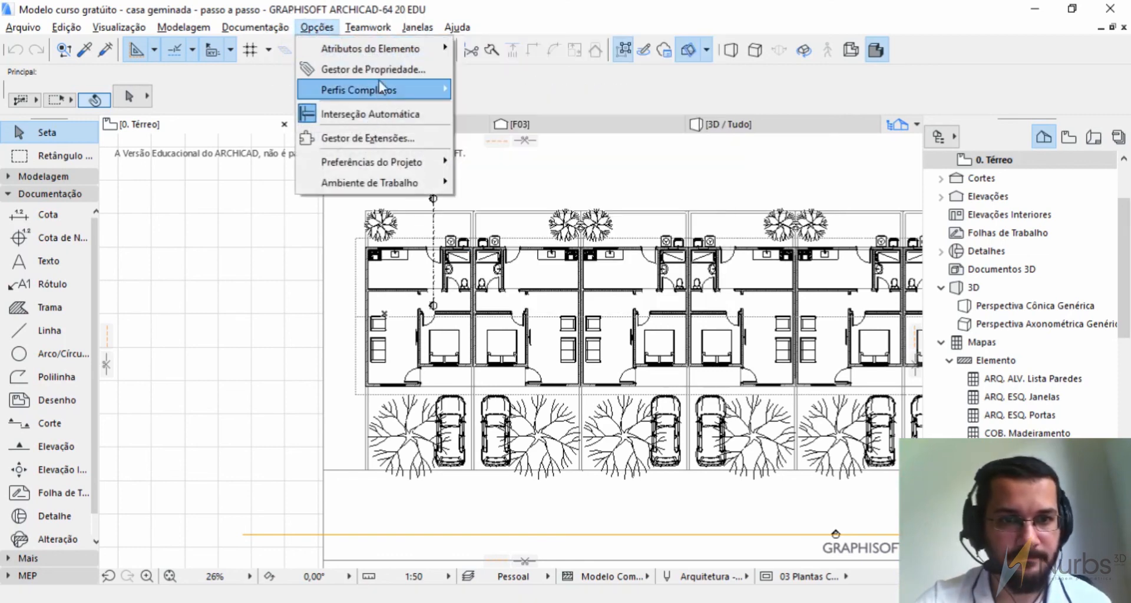
pyautogui.click(379, 69)
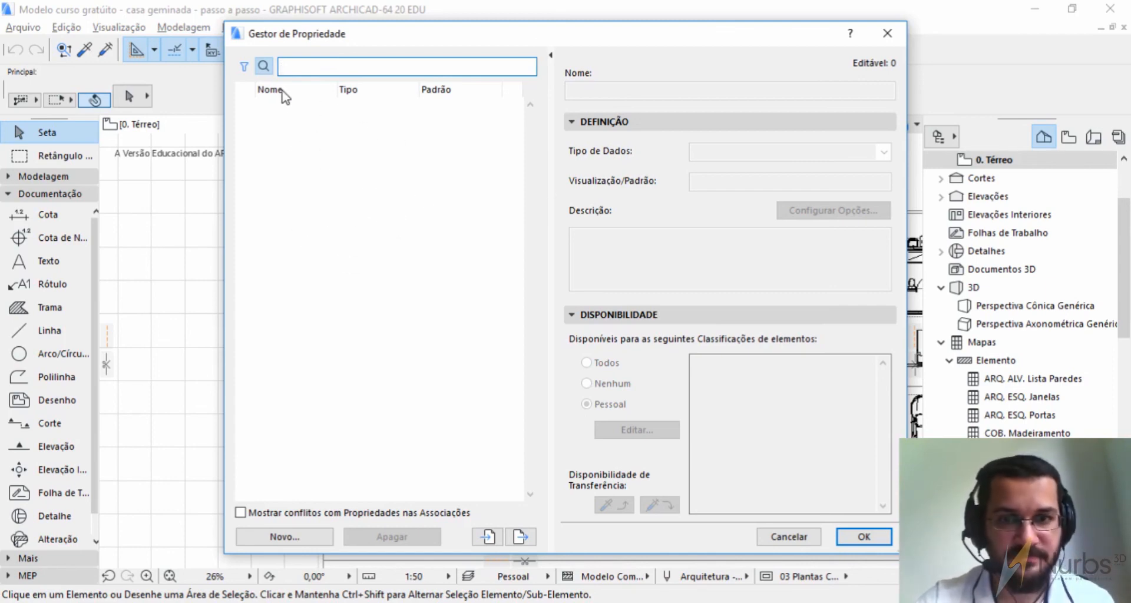
pyautogui.click(284, 537)
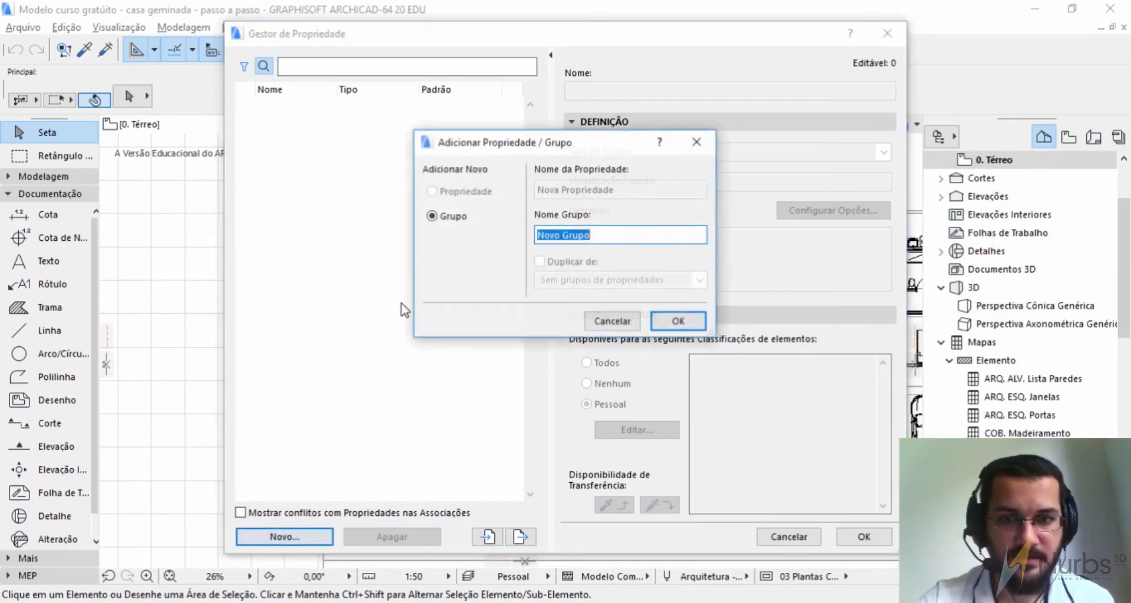
pyautogui.click(449, 191)
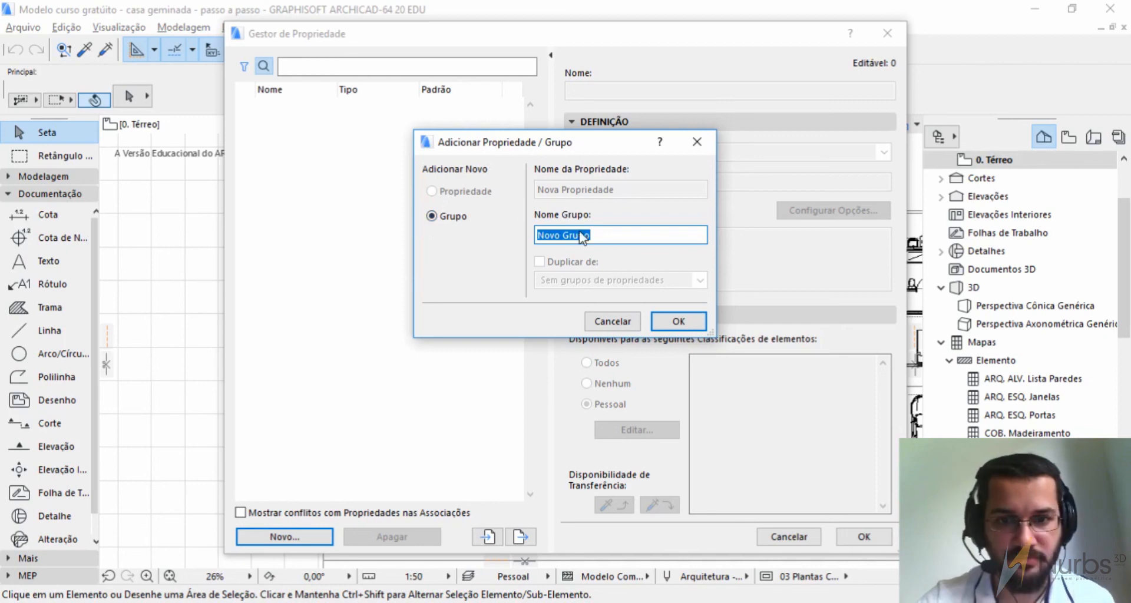
pyautogui.write('P')
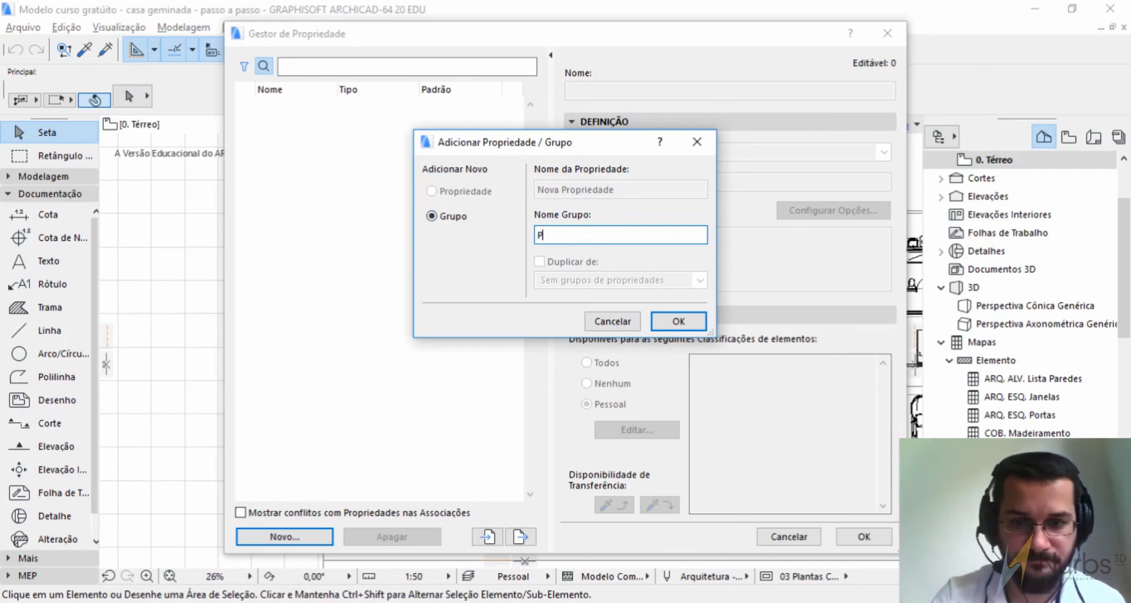
pyautogui.write('ortas')
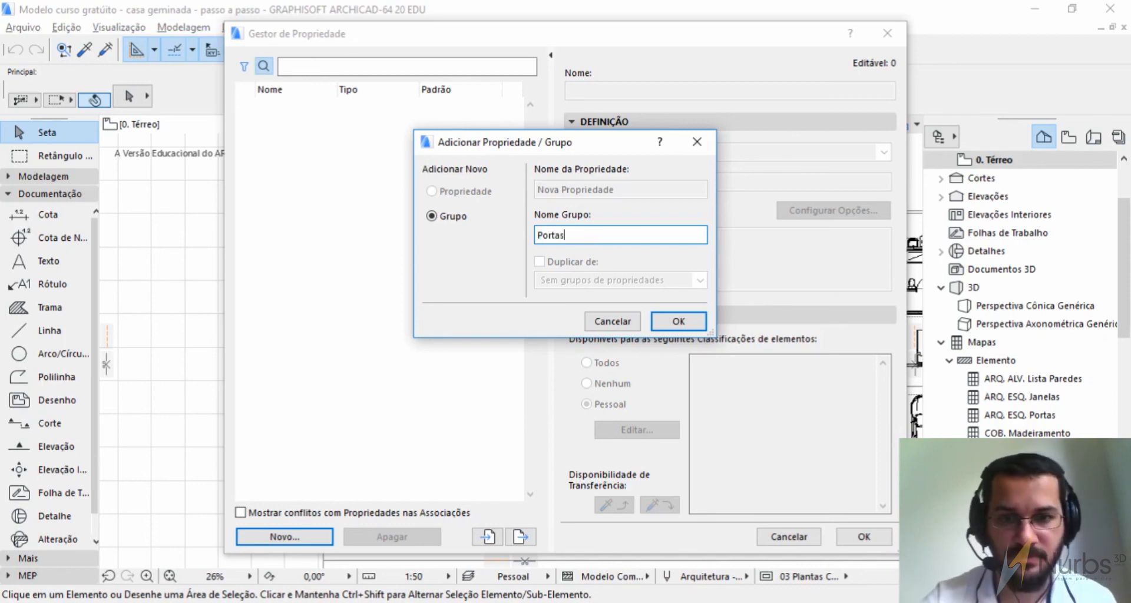
pyautogui.moveTo(572, 234); pyautogui.dragTo(468, 254)
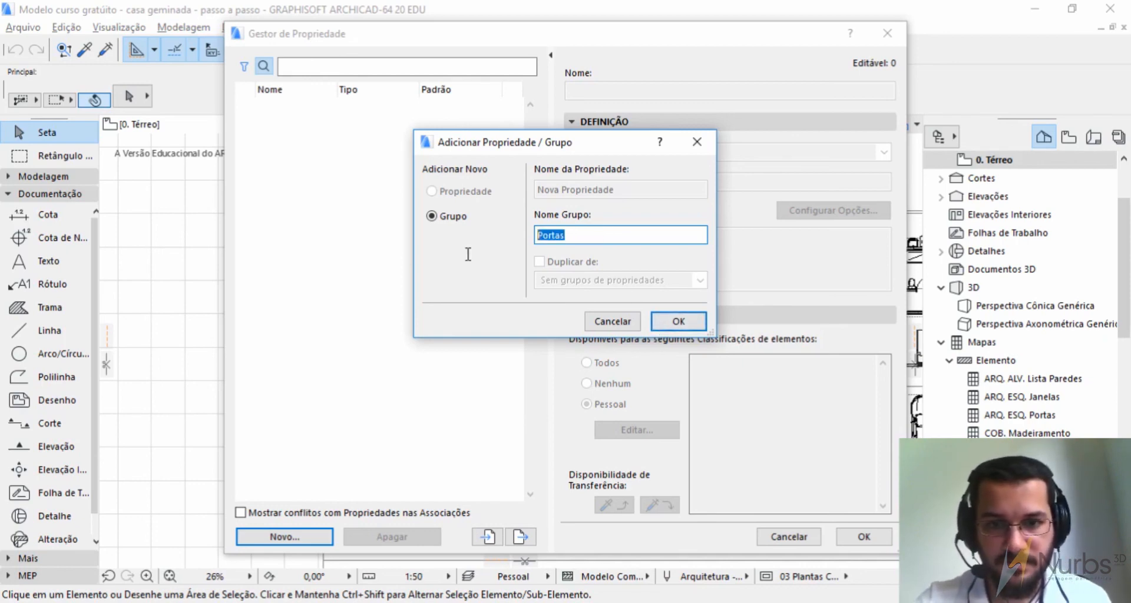
pyautogui.write('Es')
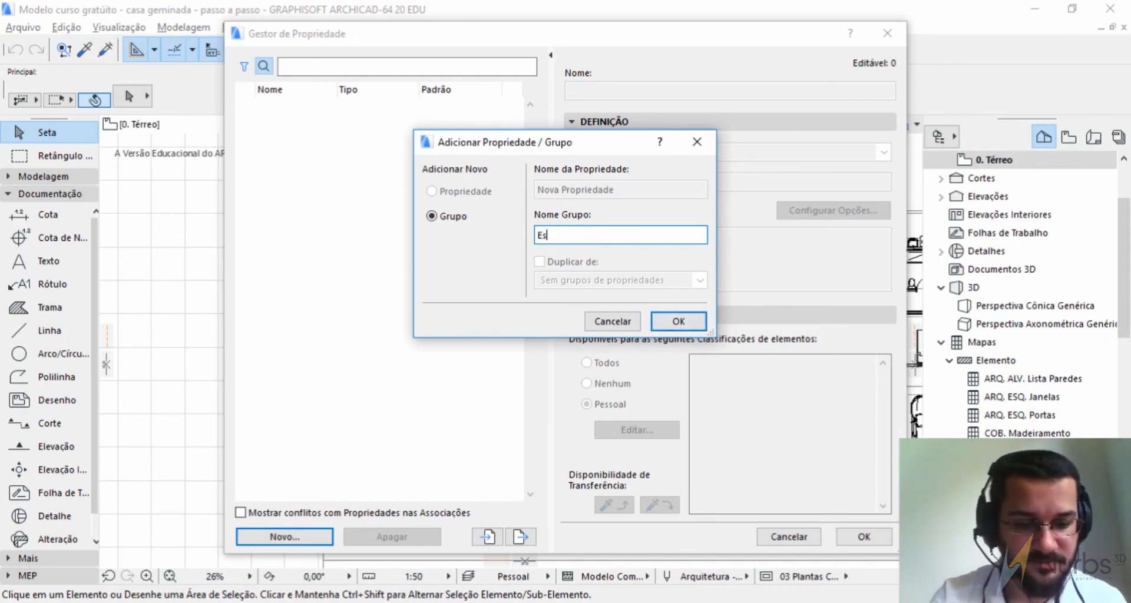
pyautogui.write('quadrias')
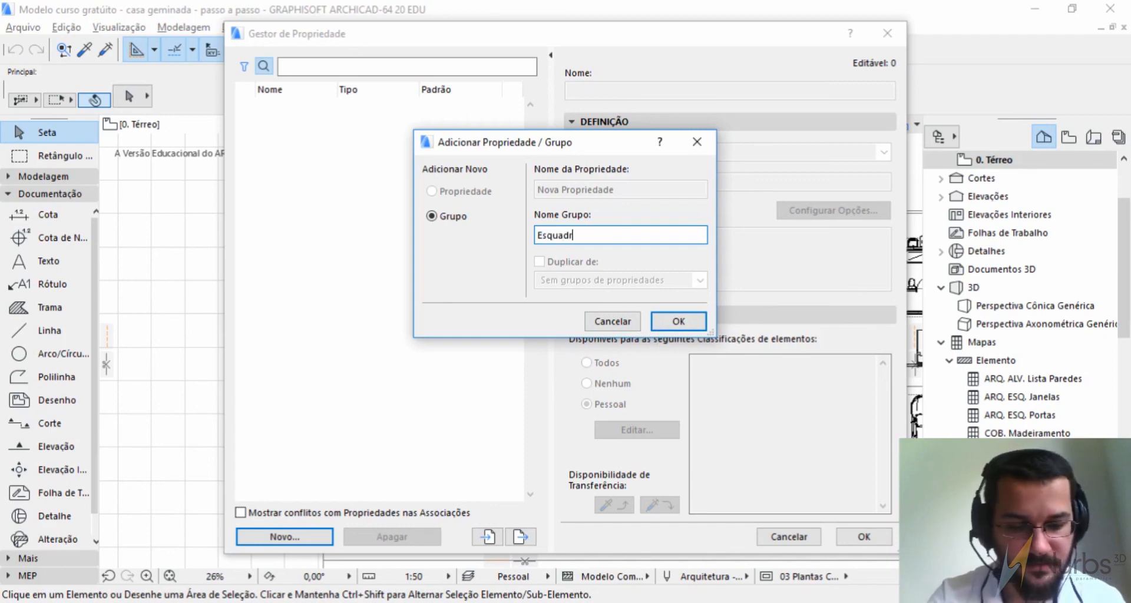
pyautogui.click(678, 321)
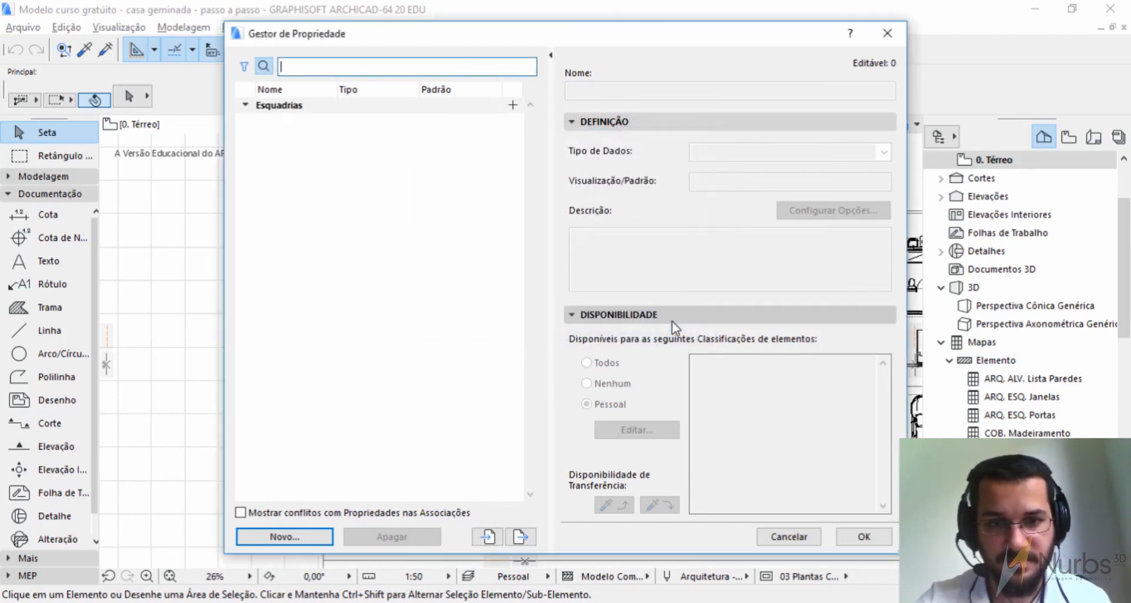
# Step: Add a property named Dimensões to the Esquadrias group
pyautogui.click(279, 109)
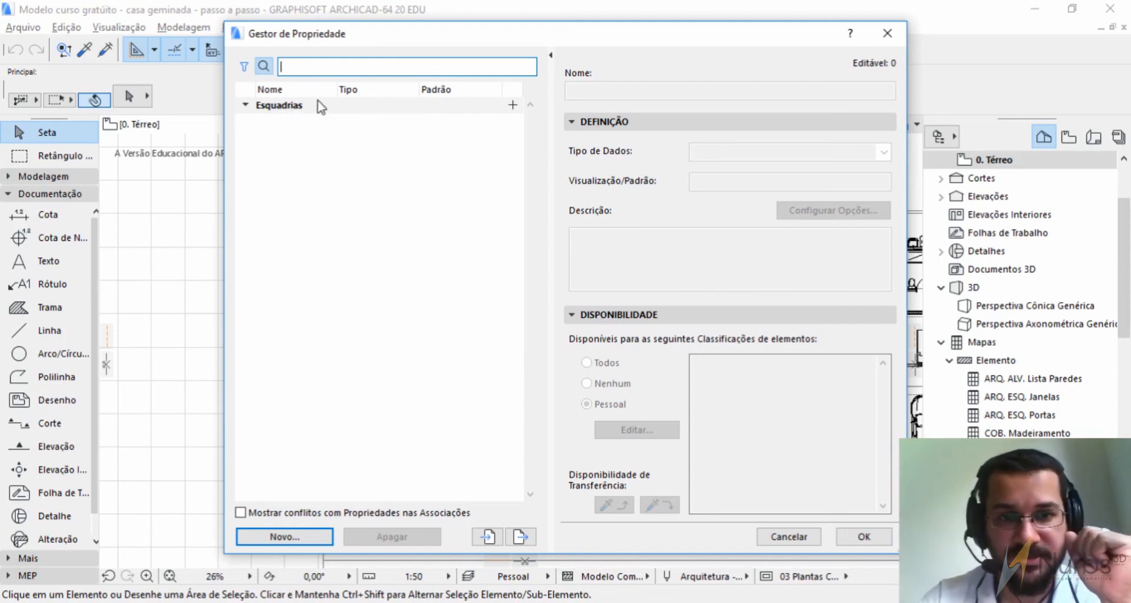
pyautogui.click(513, 105)
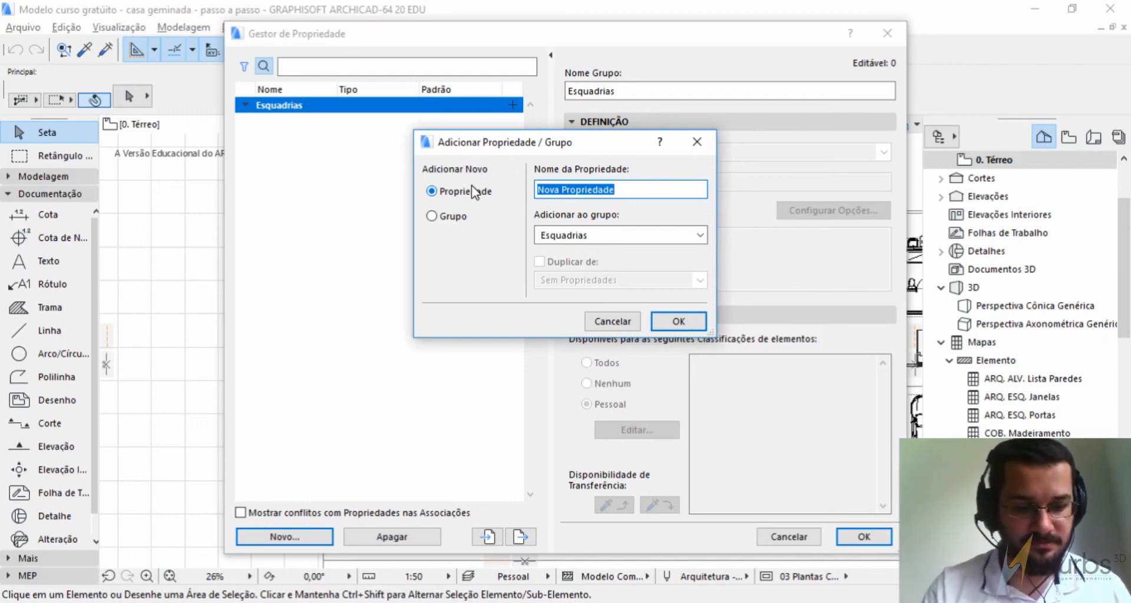
pyautogui.write('Dimens')
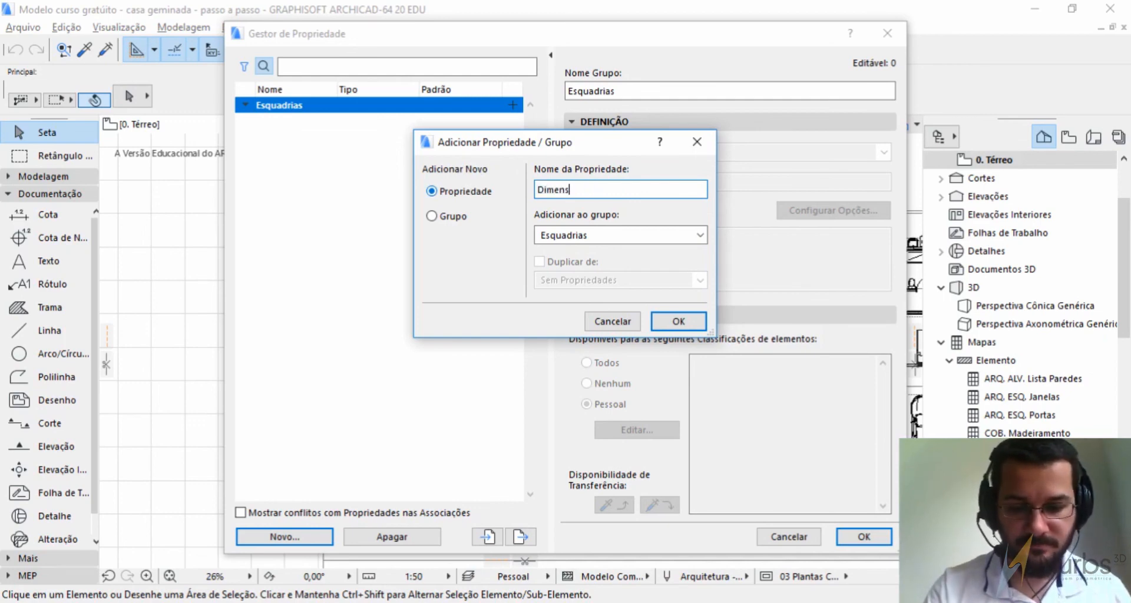
pyautogui.write('ões')
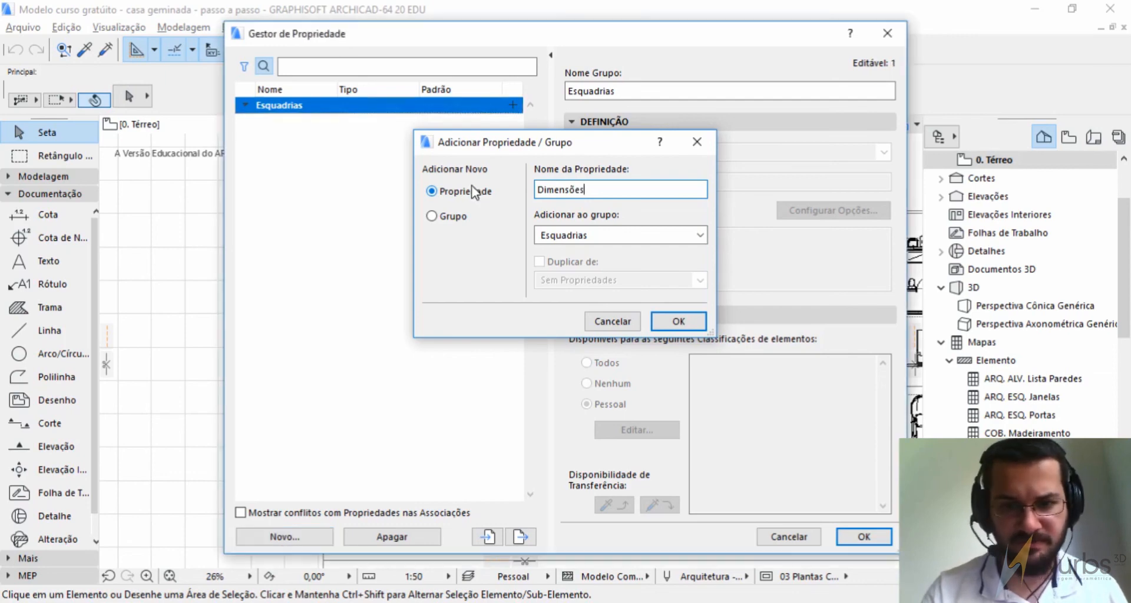
pyautogui.press('Return')
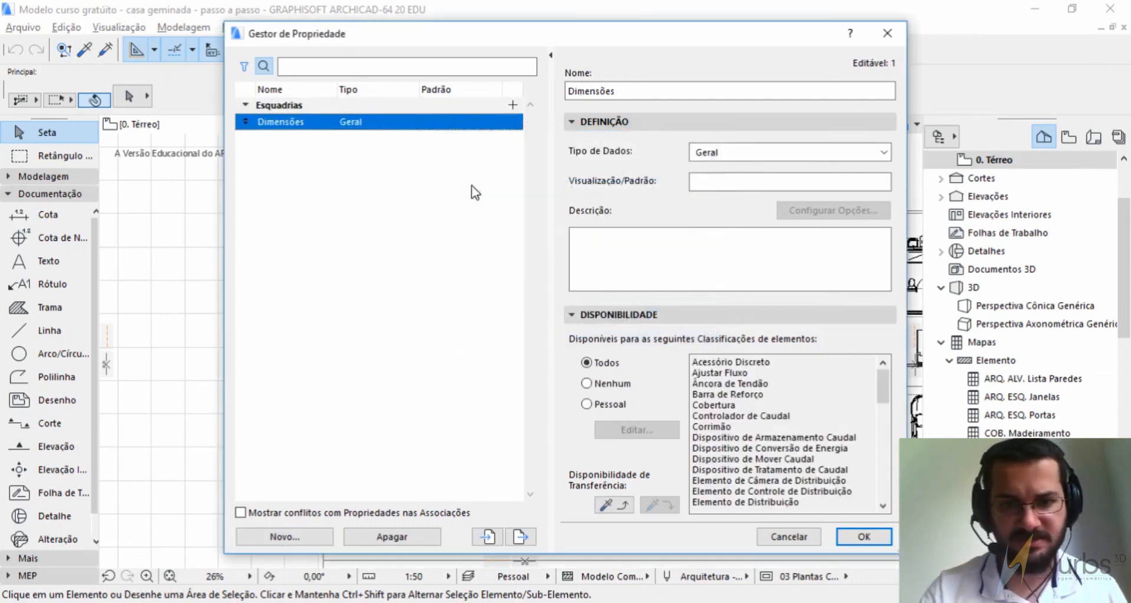
# Step: Add a property named Custo unitários to the Esquadrias group
pyautogui.click(512, 106)
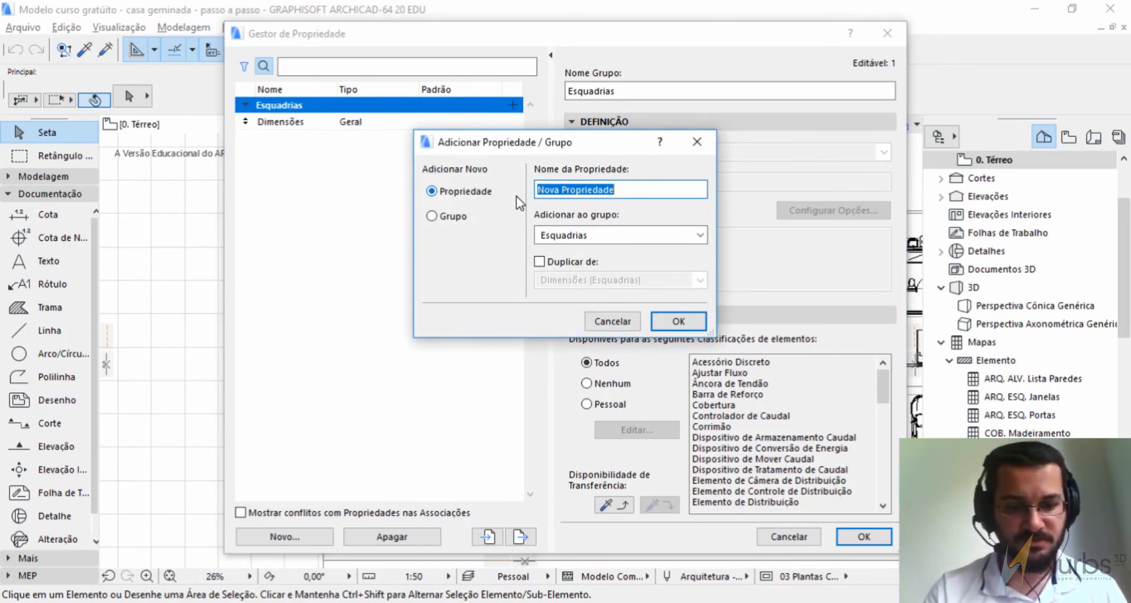
pyautogui.write('Custo')
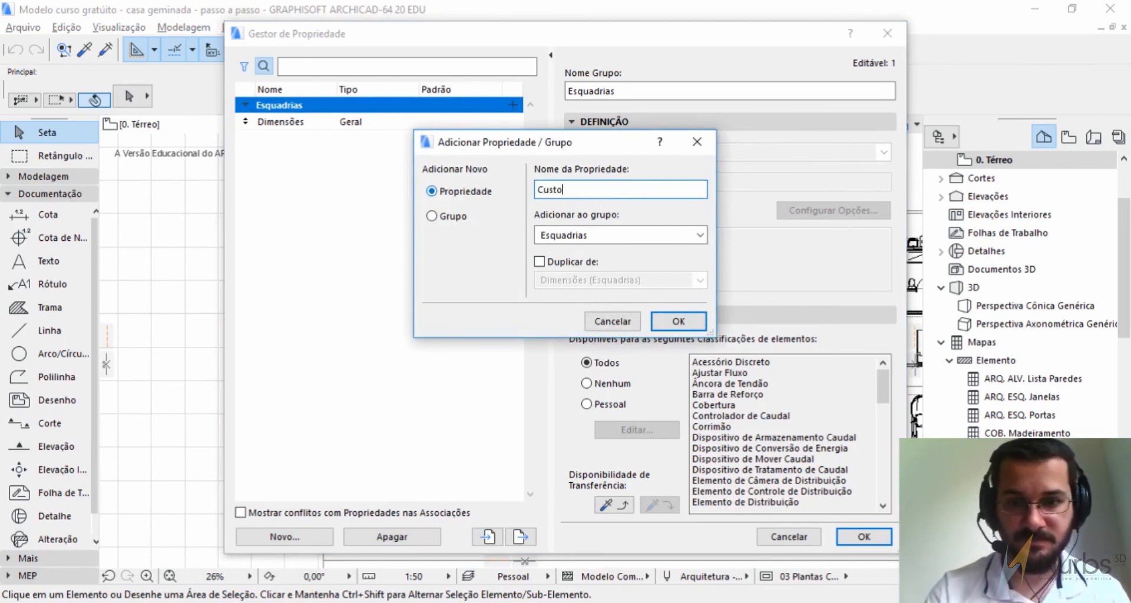
pyautogui.write(' unit')
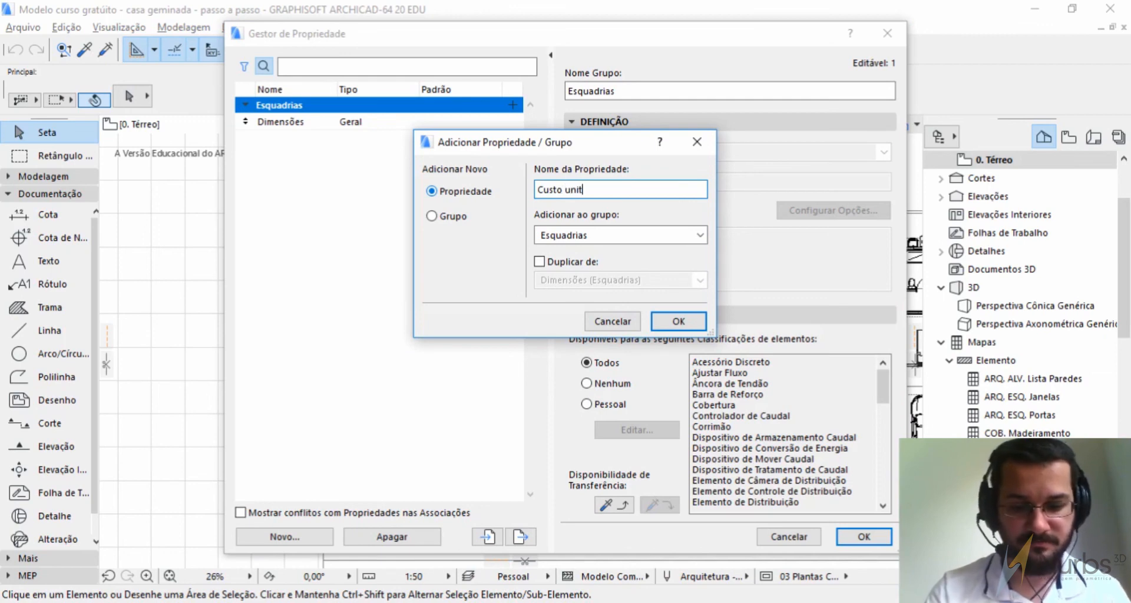
pyautogui.write('ários')
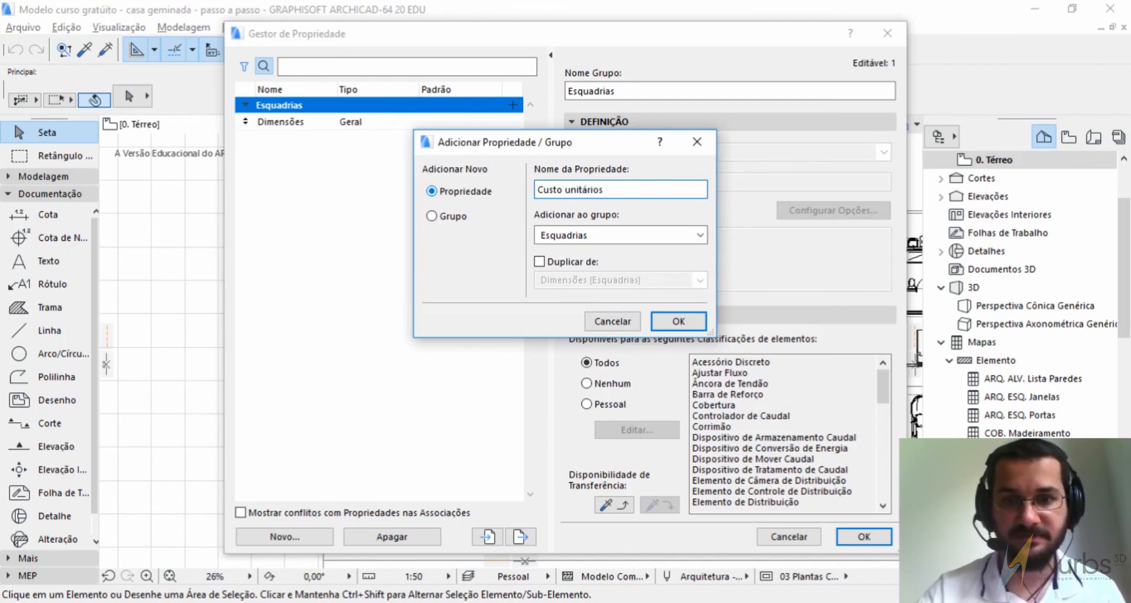
pyautogui.click(679, 321)
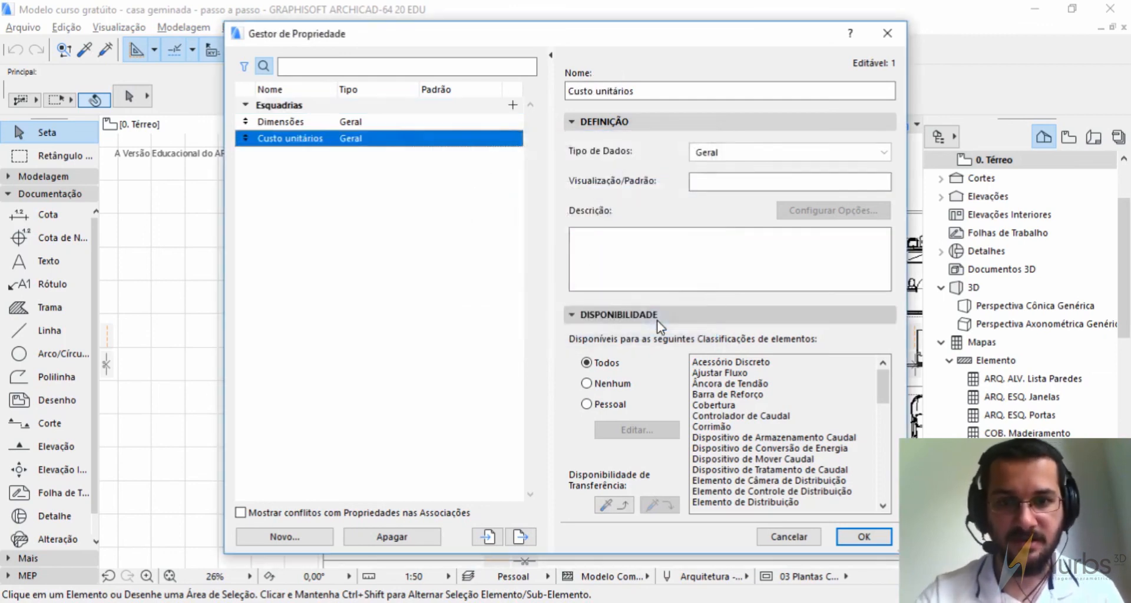
# Step: Add a property named Custo total to the Esquadrias group
pyautogui.click(512, 105)
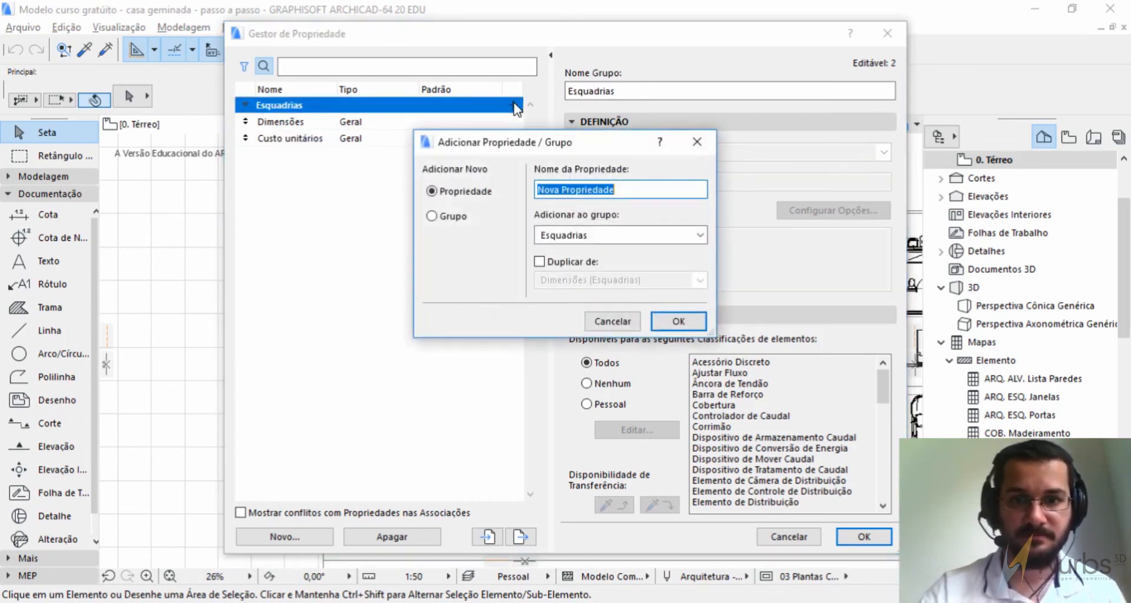
pyautogui.write('Custo total')
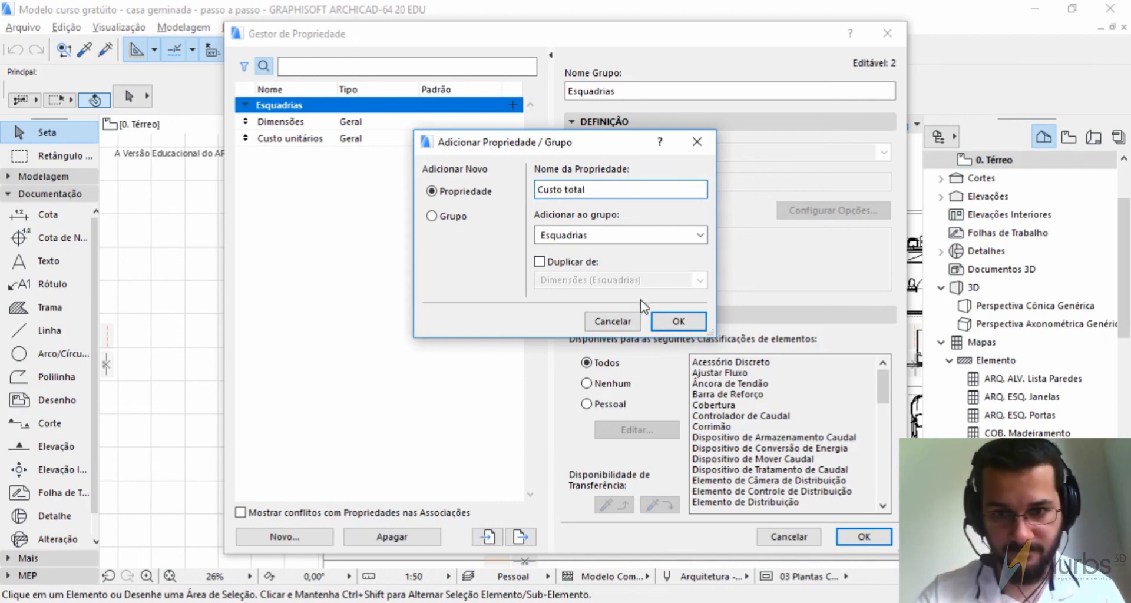
pyautogui.click(660, 321)
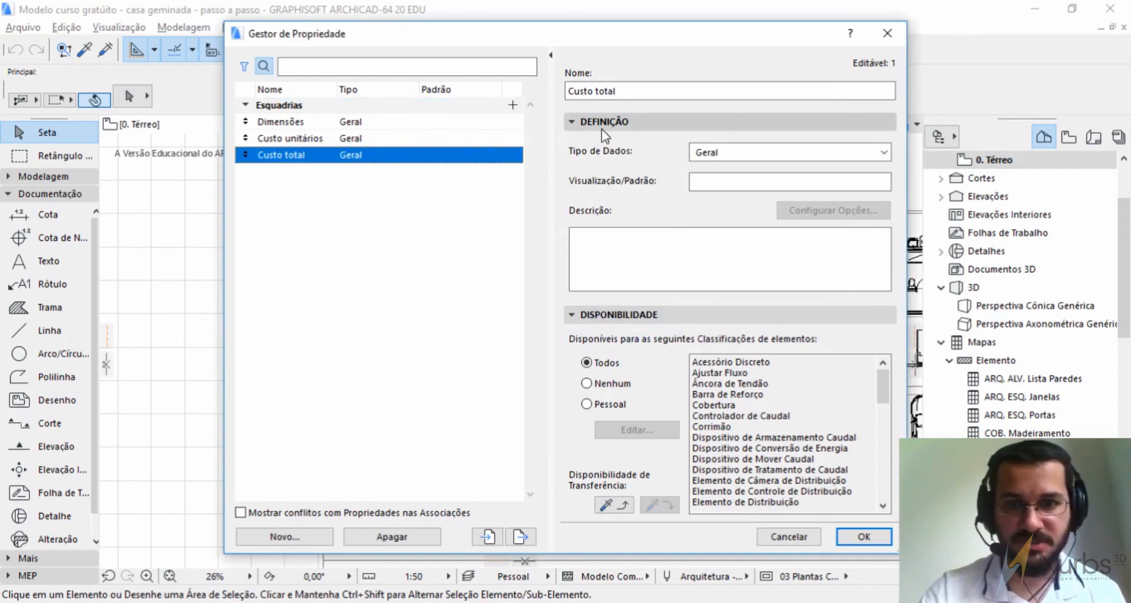
# Step: Add a property named Símbolo 2D to the Esquadrias group
pyautogui.click(515, 101)
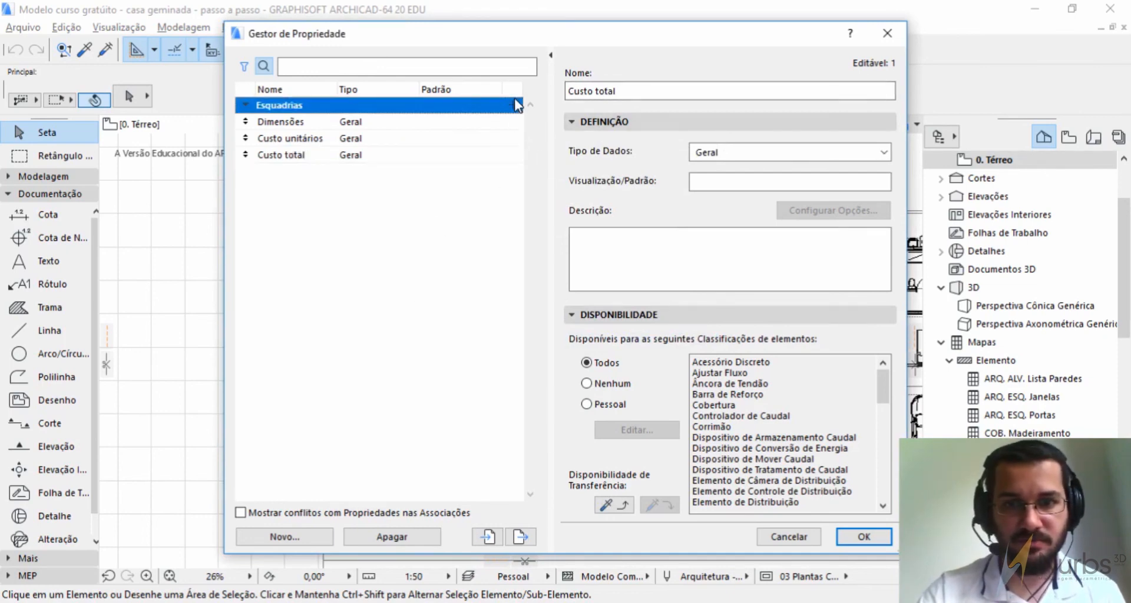
pyautogui.click(513, 103)
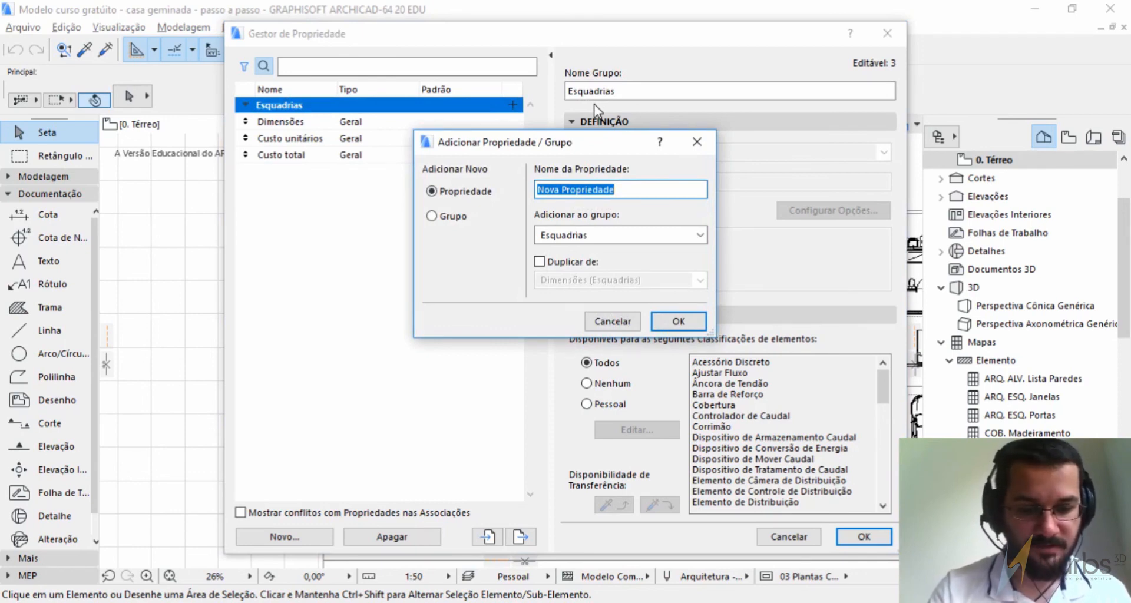
pyautogui.write('Símbolo 2D')
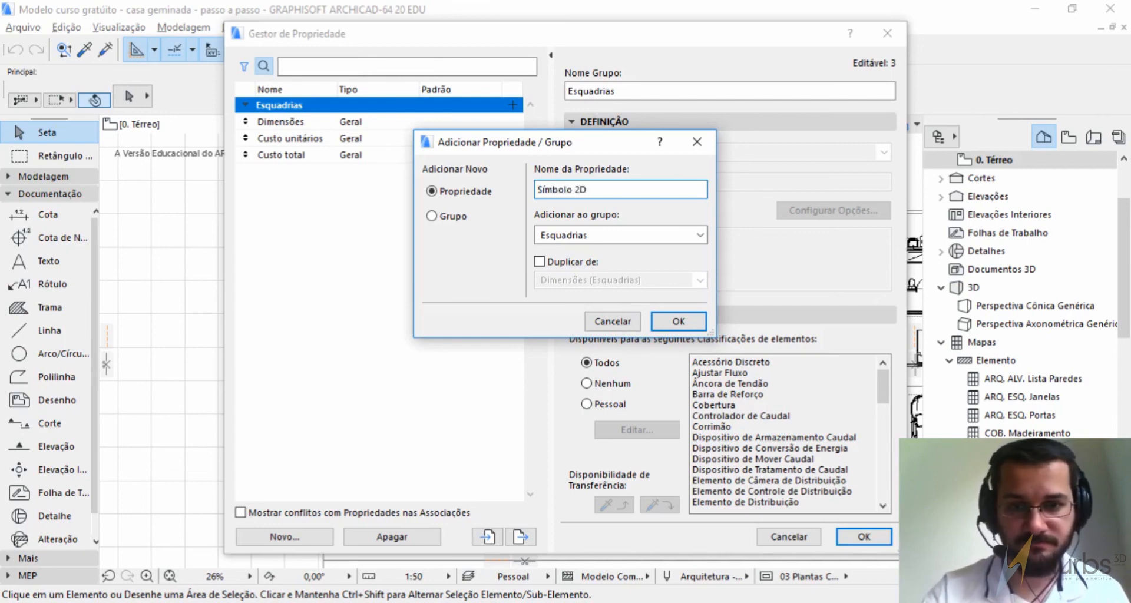
pyautogui.click(660, 321)
# Step: Add a property named Símbolo 3D to the Esquadrias group
pyautogui.click(513, 106)
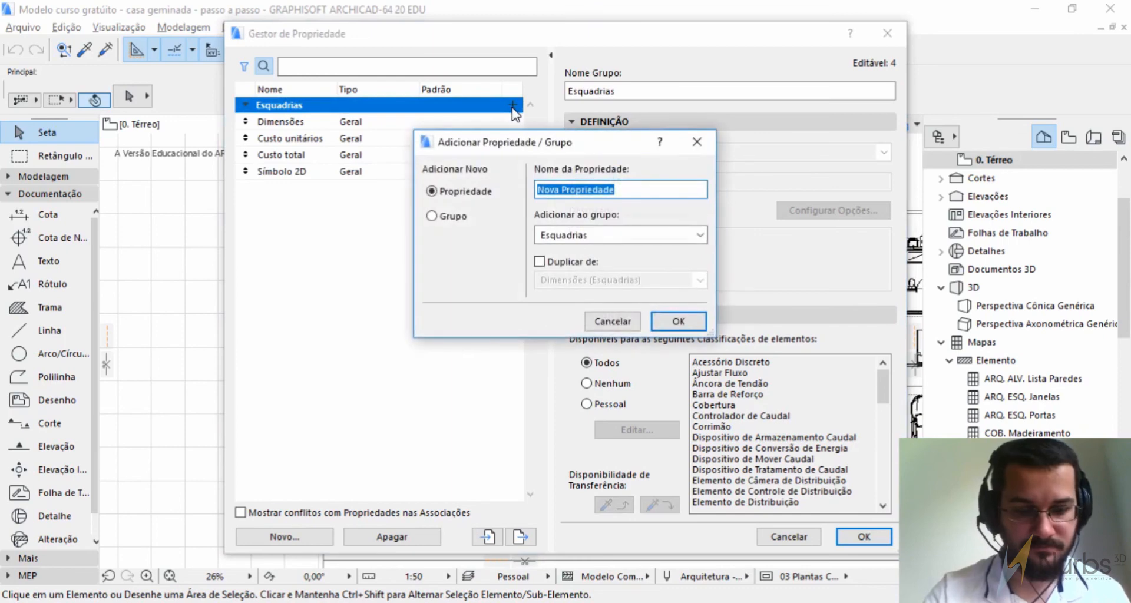
pyautogui.write('Símbolo 3D')
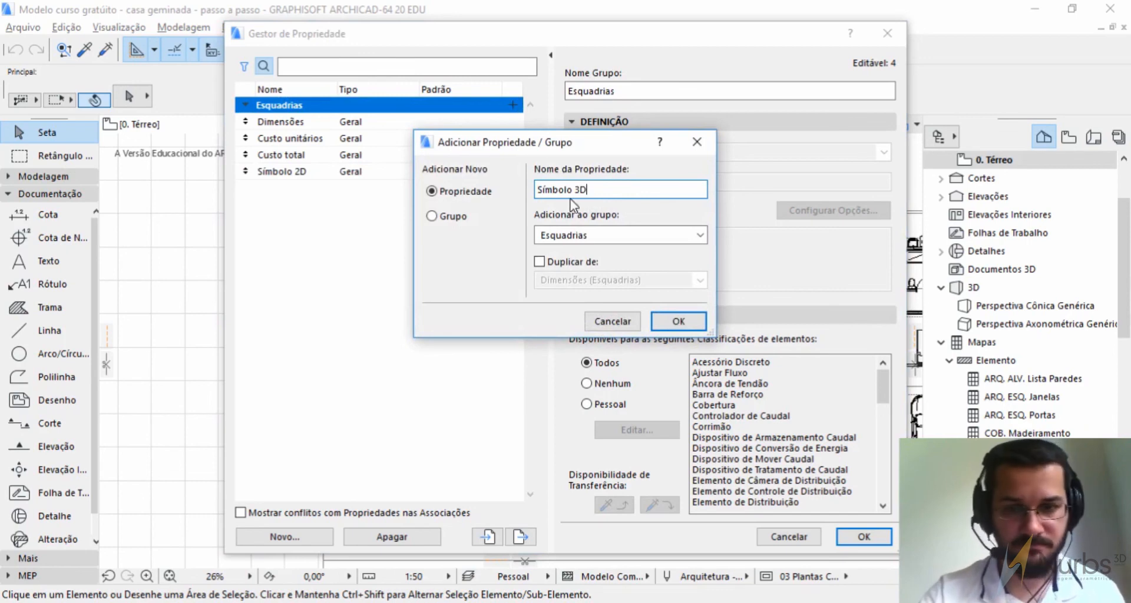
pyautogui.click(659, 321)
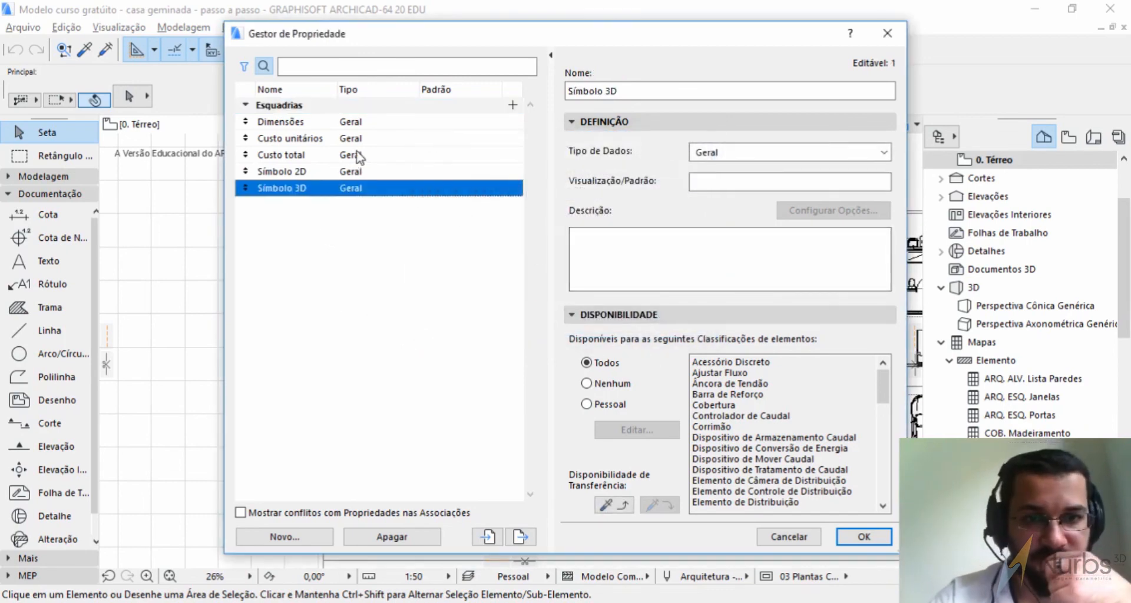
# Step: Set the data type of the Dimensões property to Número
pyautogui.click(384, 121)
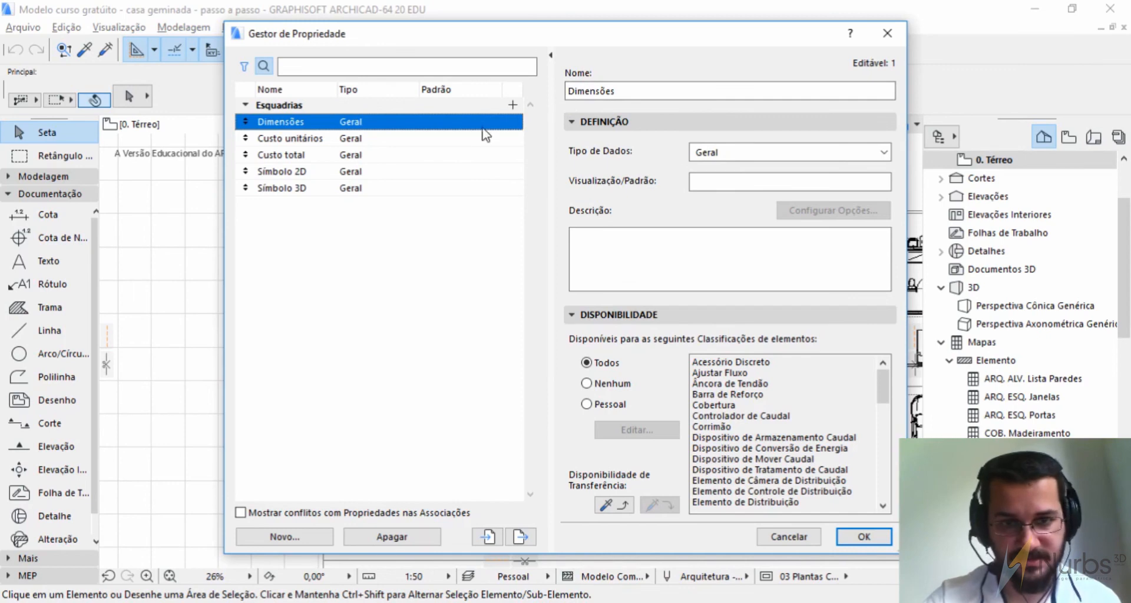
pyautogui.click(714, 156)
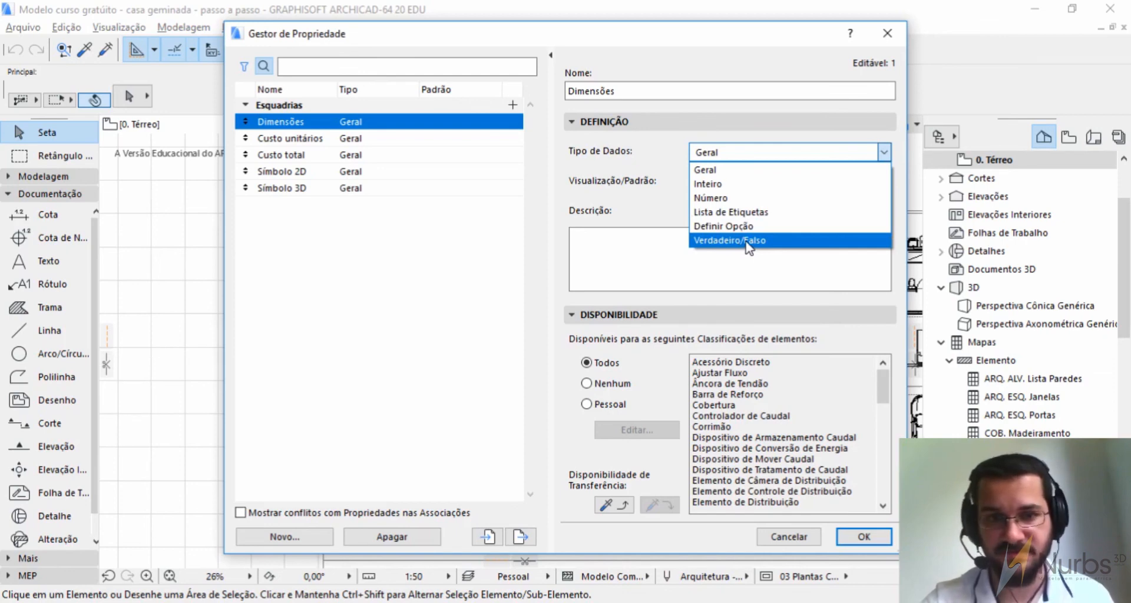
pyautogui.click(719, 202)
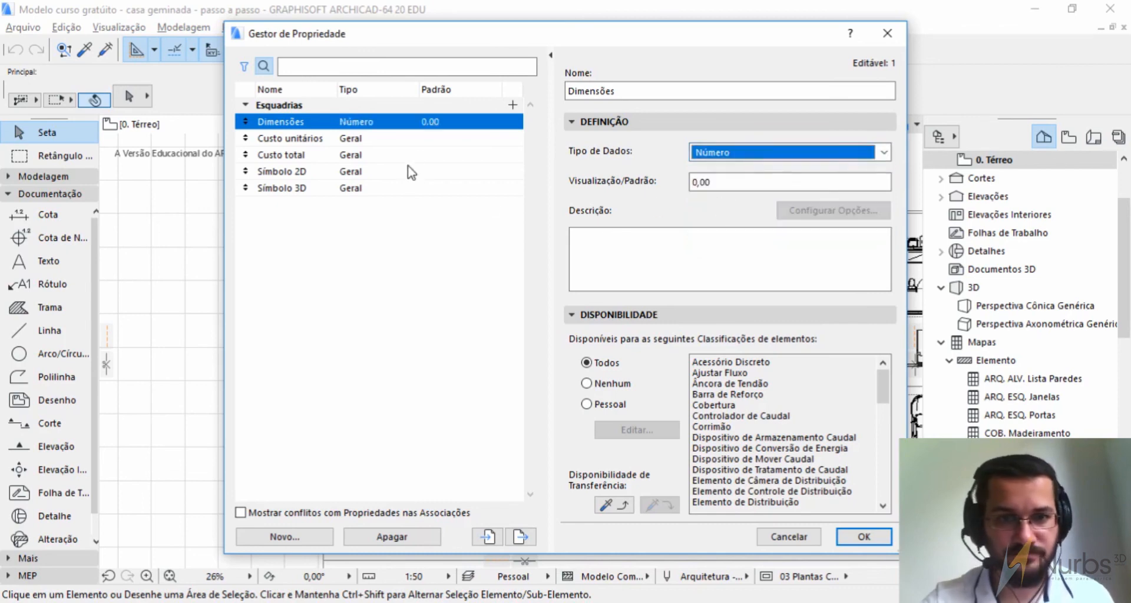
# Step: Set the data type of the Custo unitários and Custo total properties to Número
pyautogui.click(420, 139)
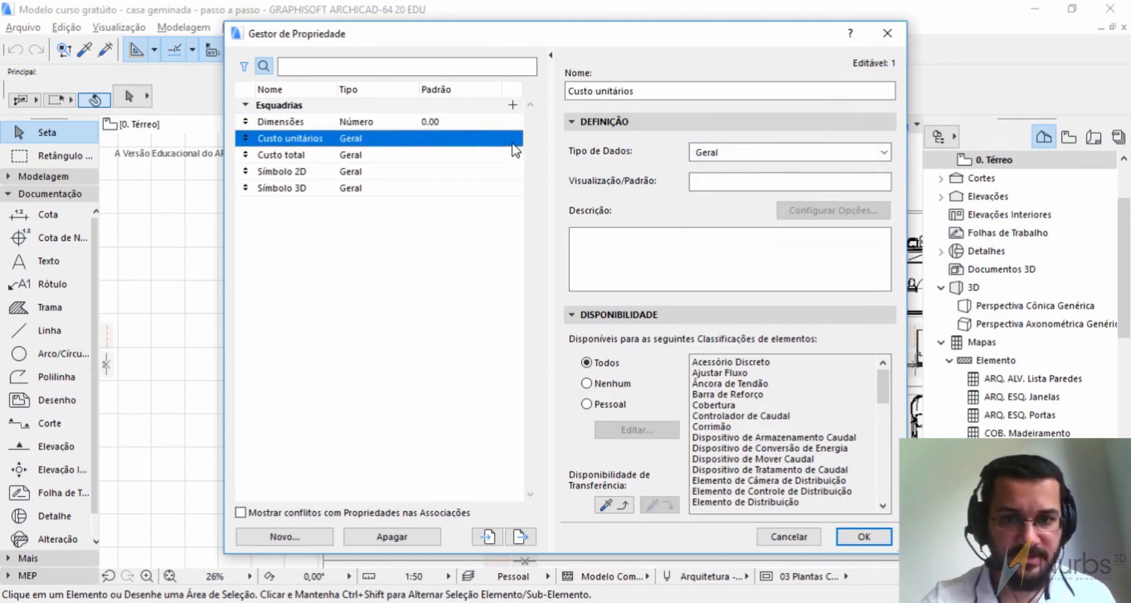
pyautogui.click(763, 153)
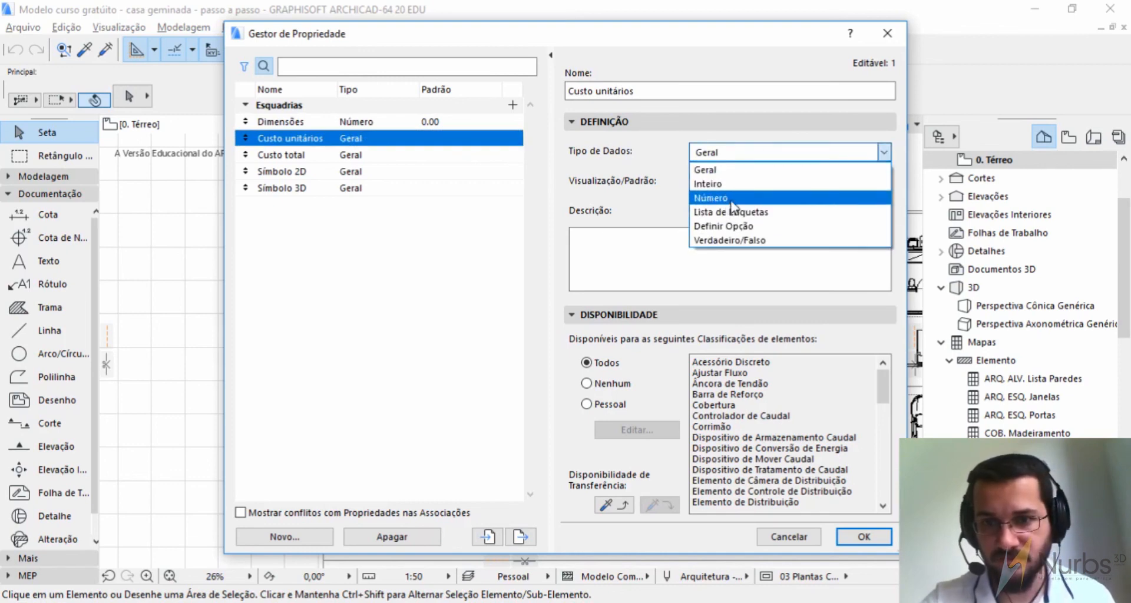
pyautogui.click(732, 200)
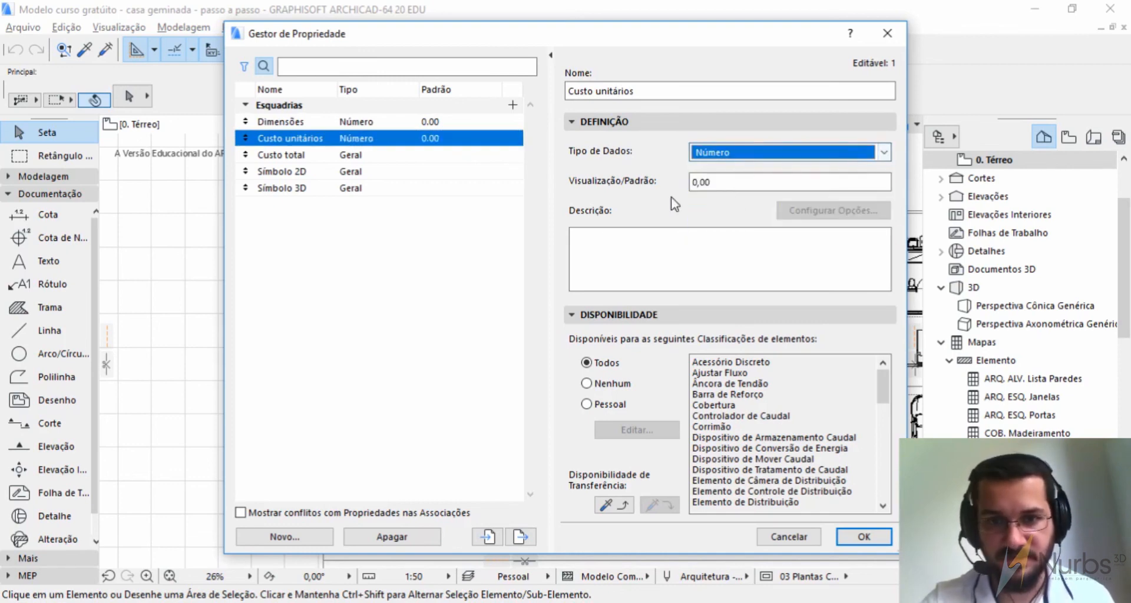
pyautogui.click(506, 158)
pyautogui.click(733, 152)
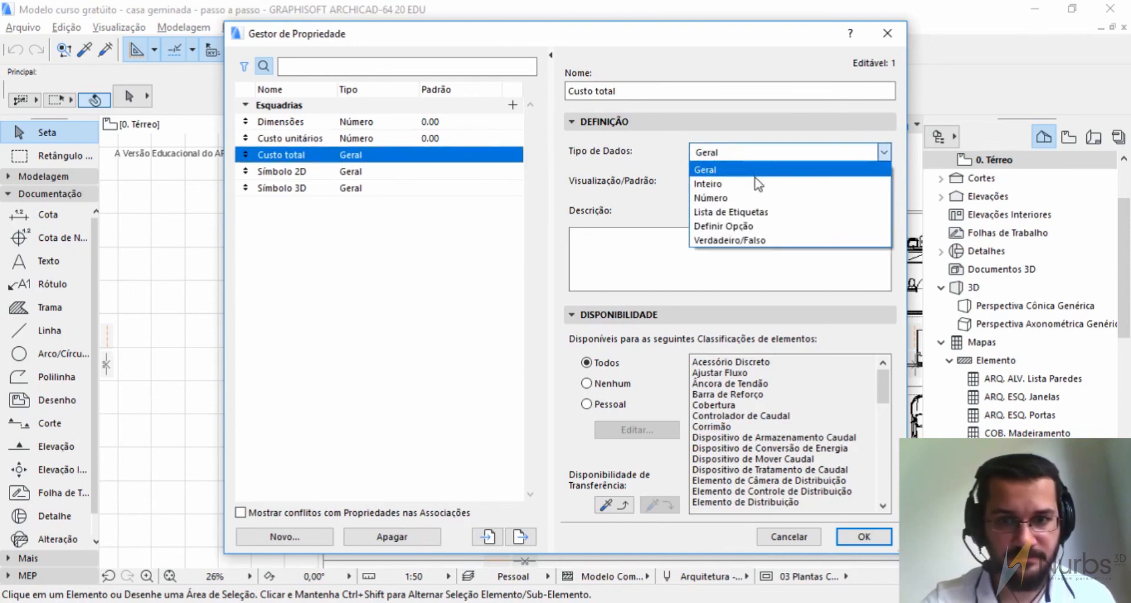
pyautogui.click(748, 198)
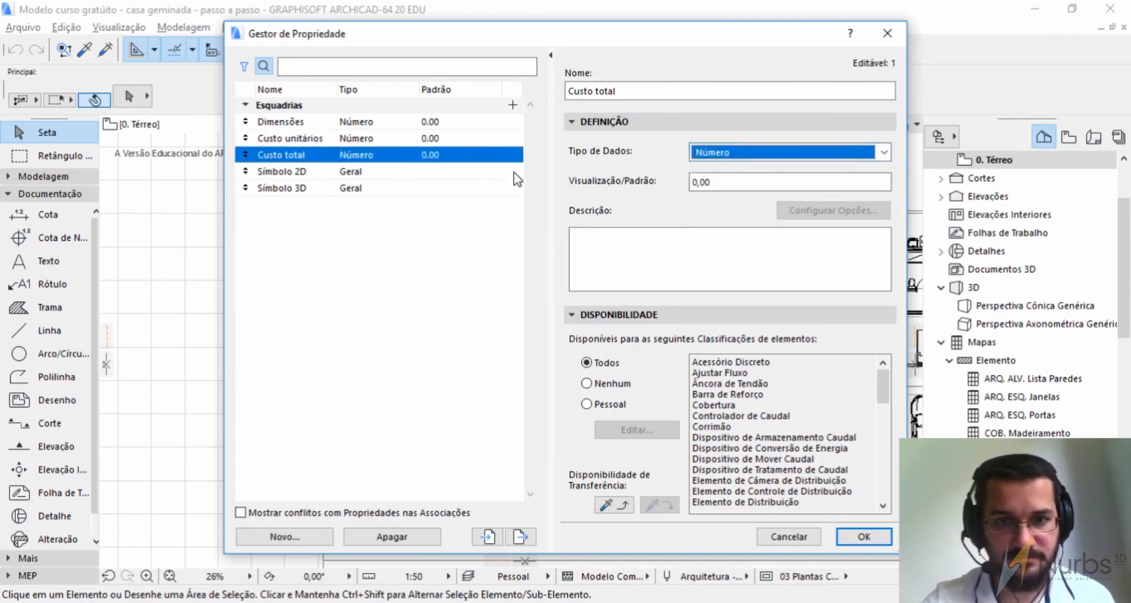
# Step: Set the data type of the Símbolo 2D property to Número
pyautogui.click(514, 172)
pyautogui.click(714, 154)
pyautogui.click(743, 196)
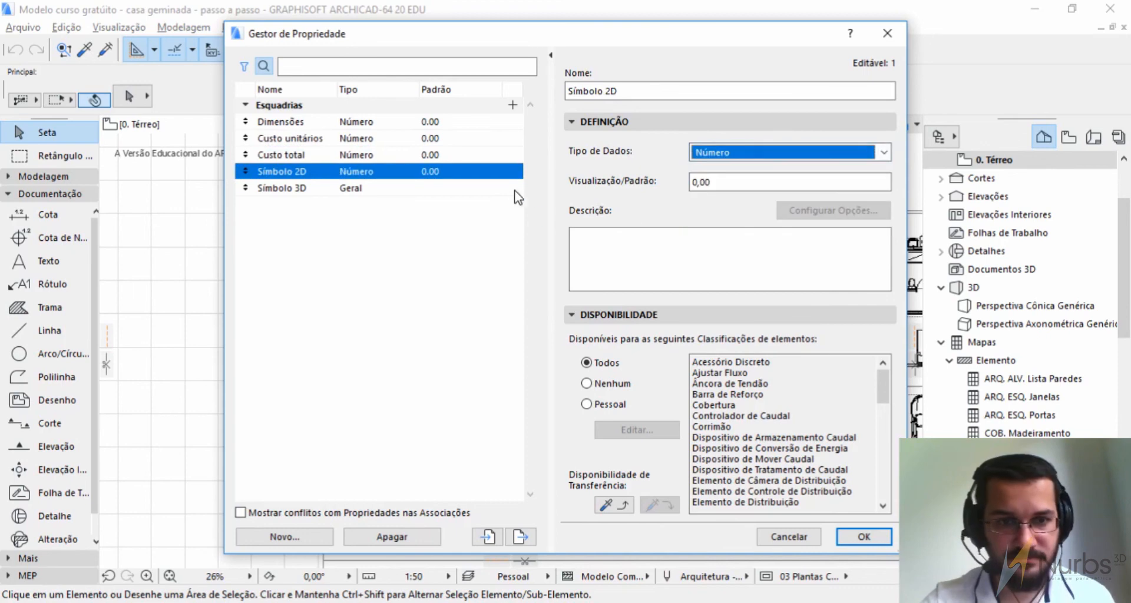
# Step: Return the data type of the Símbolo 2D property to Geral
pyautogui.click(501, 187)
pyautogui.click(714, 154)
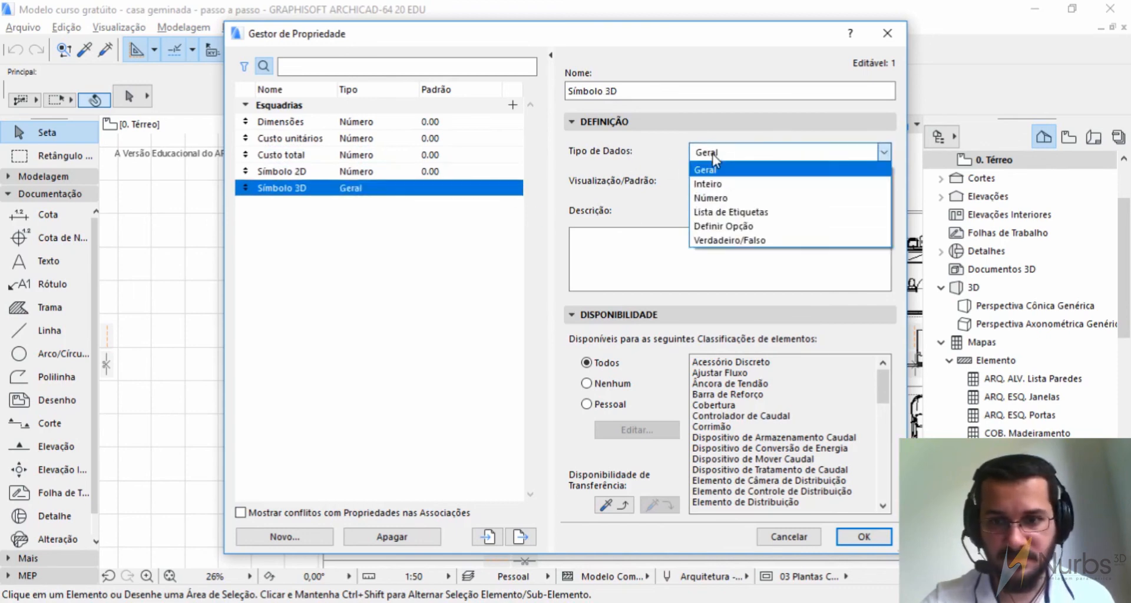
pyautogui.click(482, 175)
pyautogui.click(485, 172)
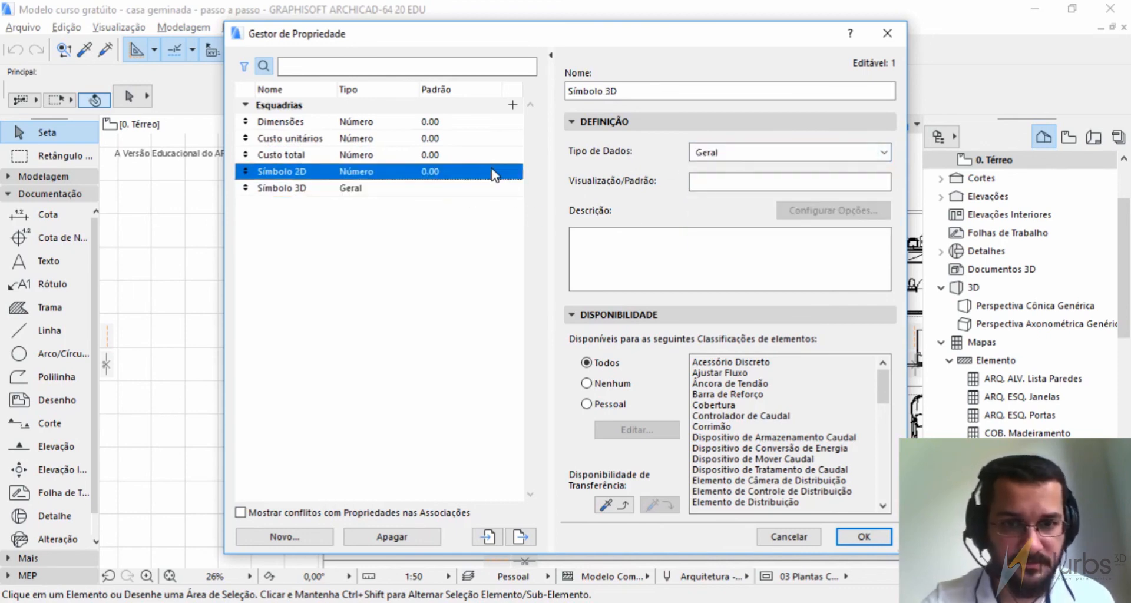
pyautogui.click(714, 154)
pyautogui.click(715, 168)
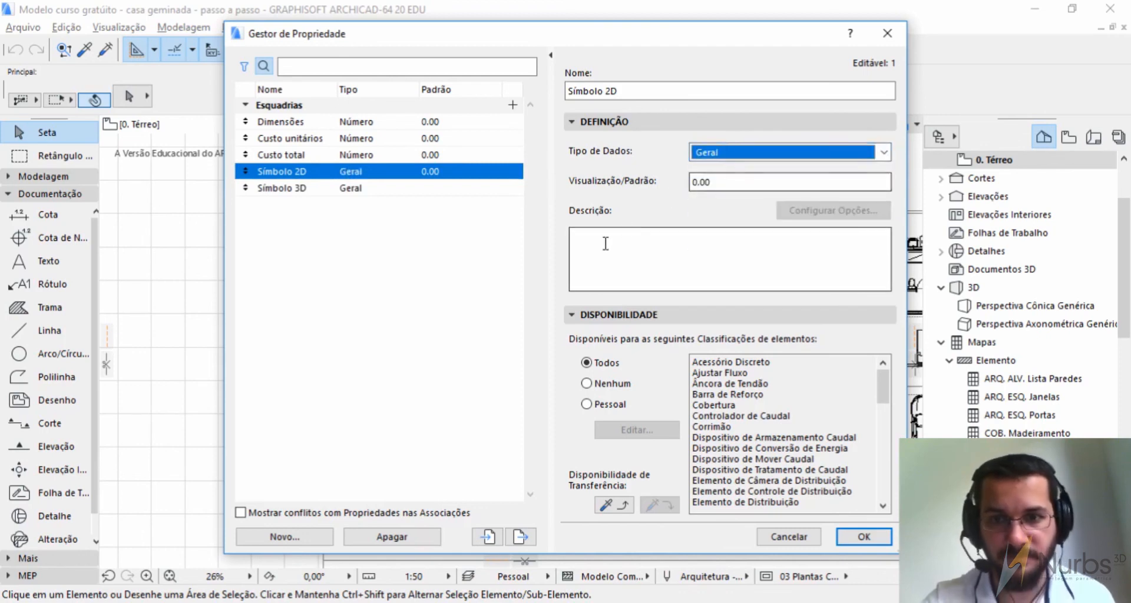
pyautogui.click(416, 222)
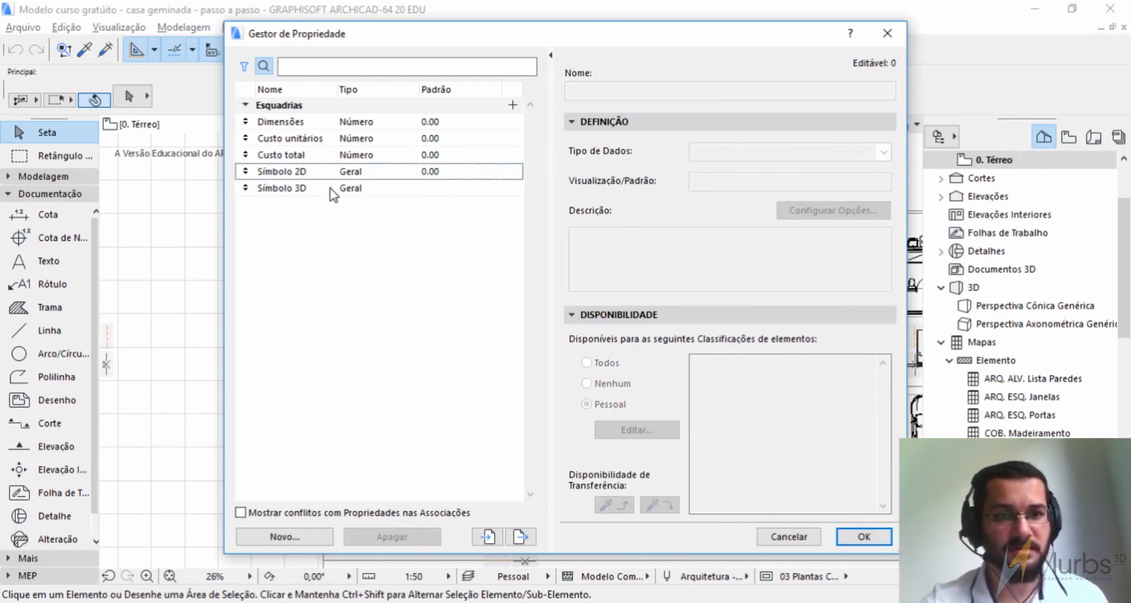
# Step: Enter "Imagem ilustrativa" as the description of the Símbolo 3D property
pyautogui.click(416, 194)
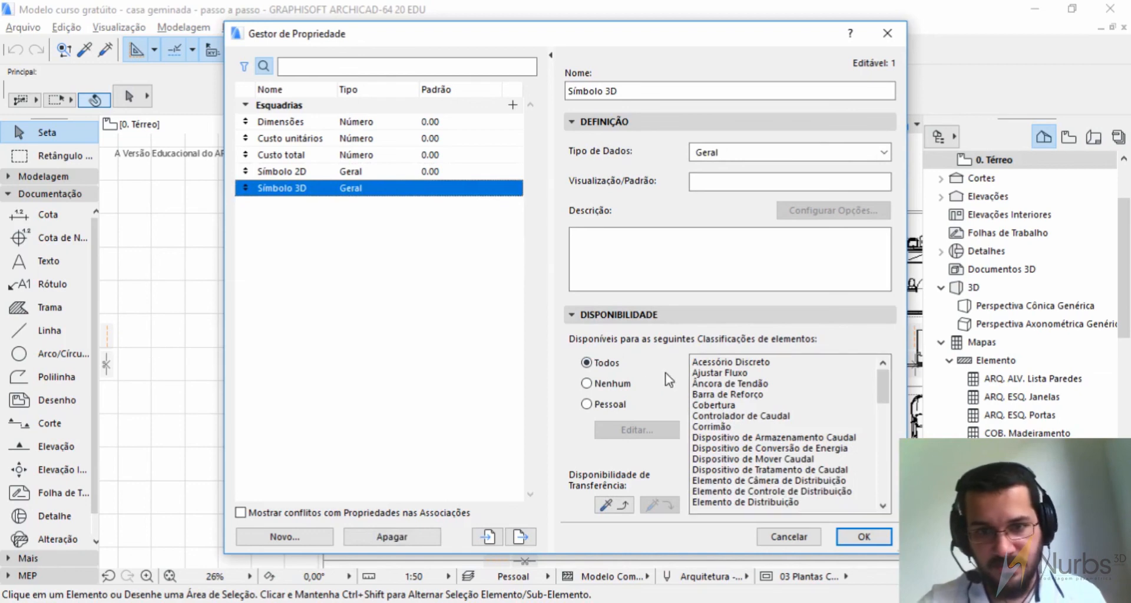
pyautogui.click(638, 243)
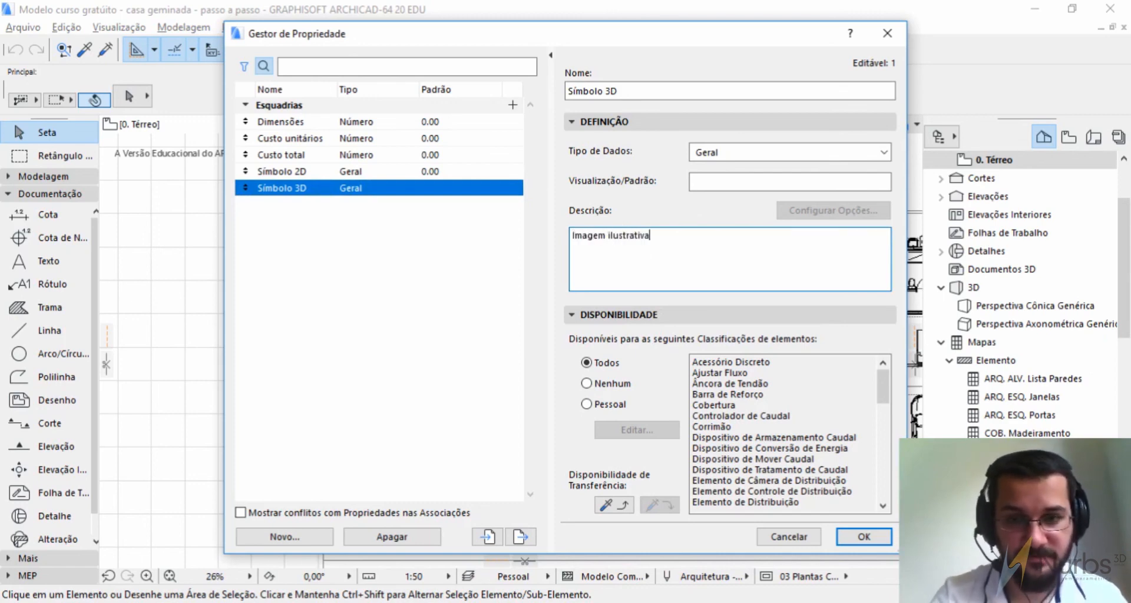
pyautogui.click(712, 266)
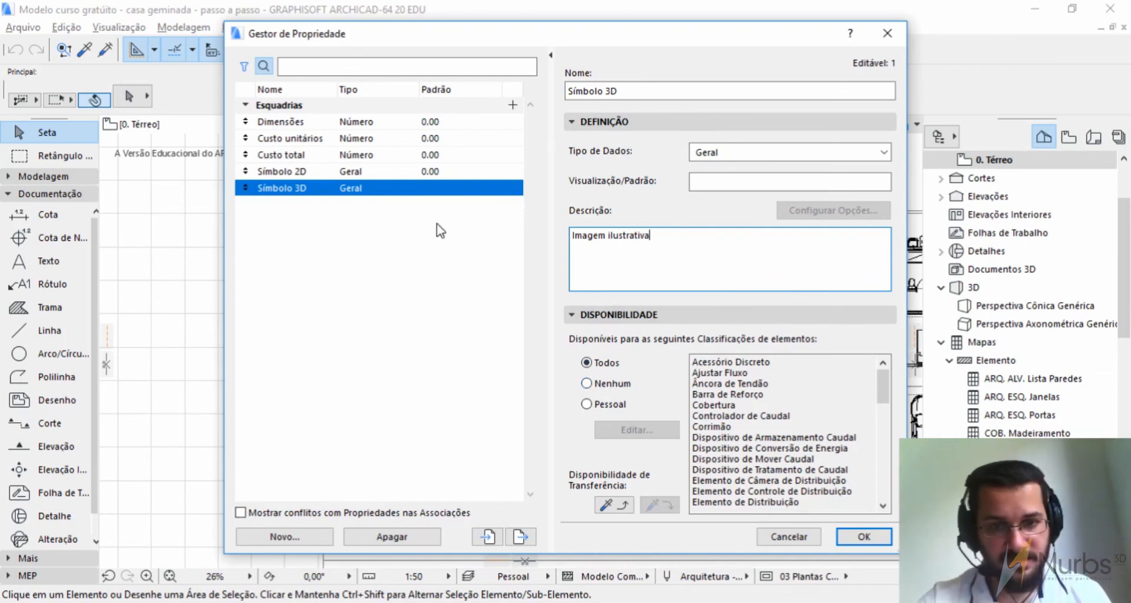
pyautogui.press('ctrl')
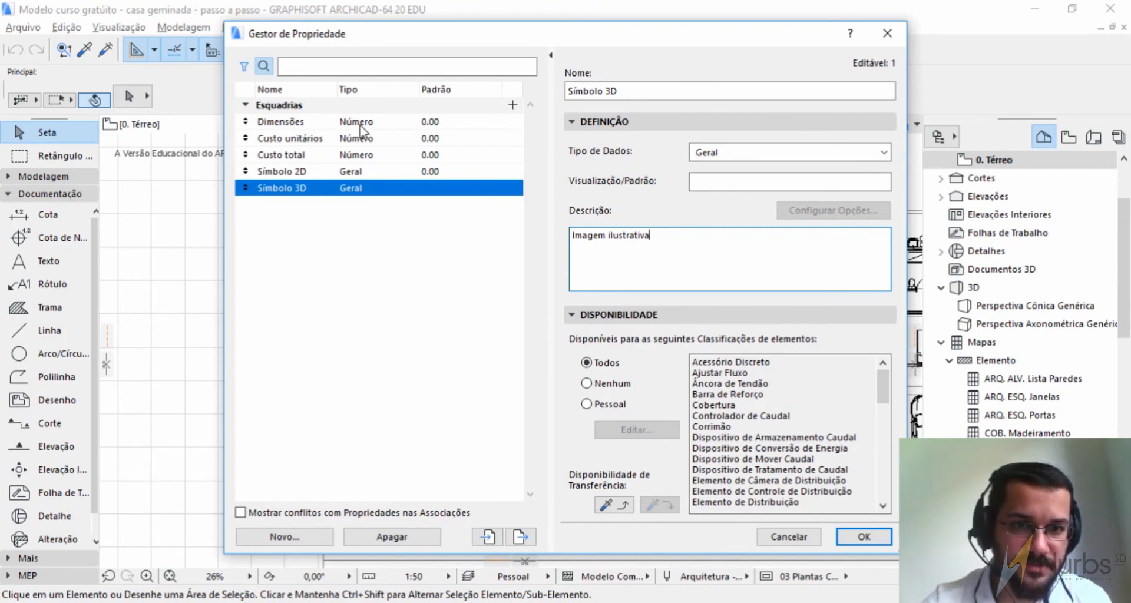
# Step: Switch the availability of Custo unitários to Pessoal and deselect all of its element classifications
pyautogui.click(327, 139)
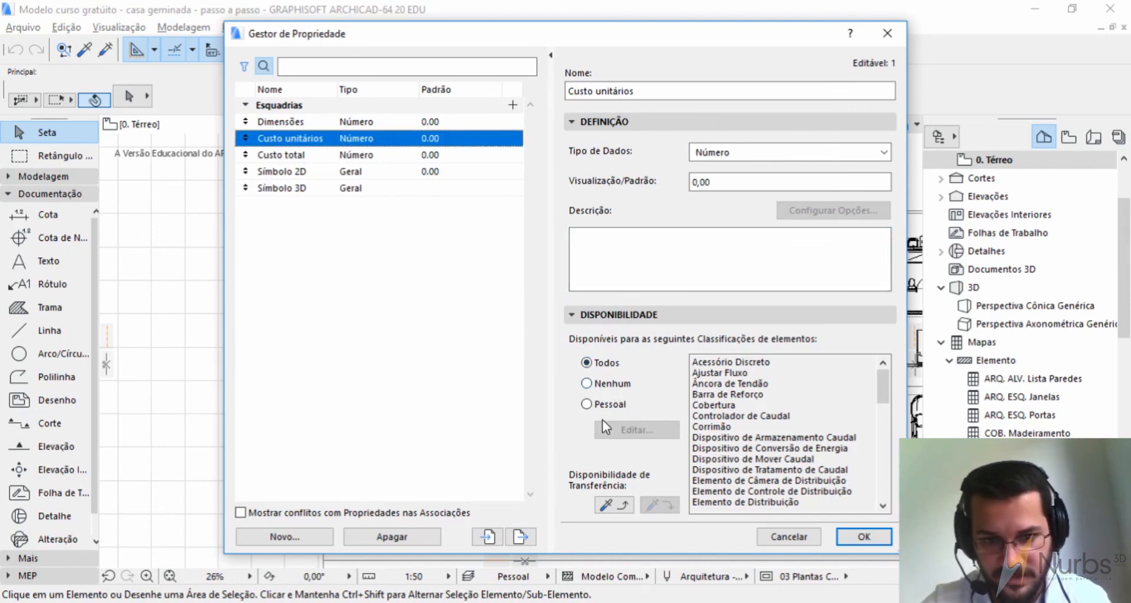
pyautogui.press('ctrl')
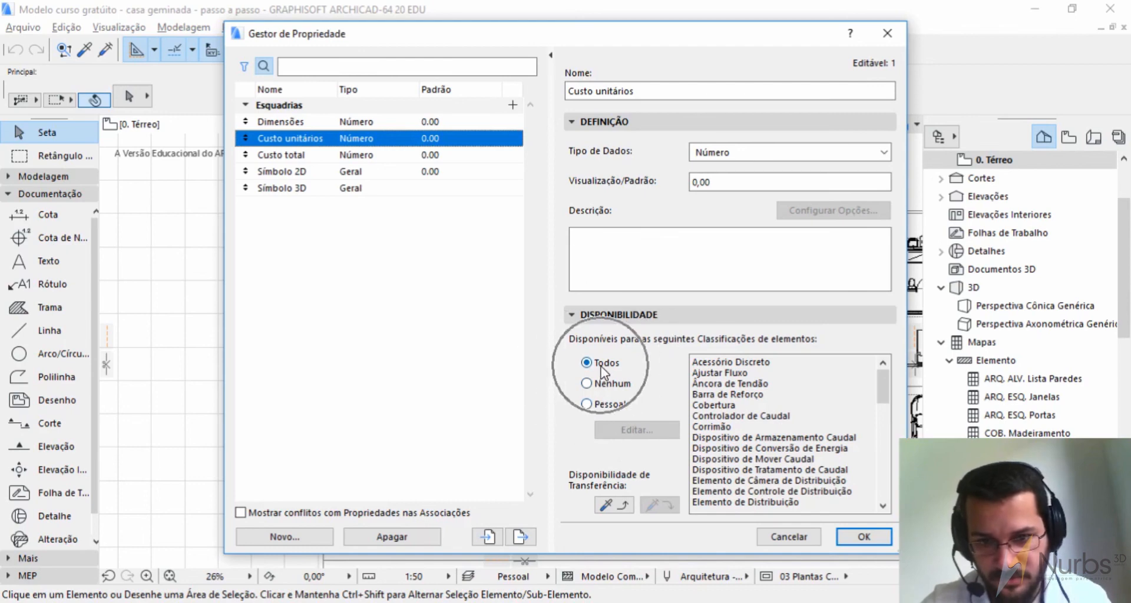
pyautogui.press('ctrl')
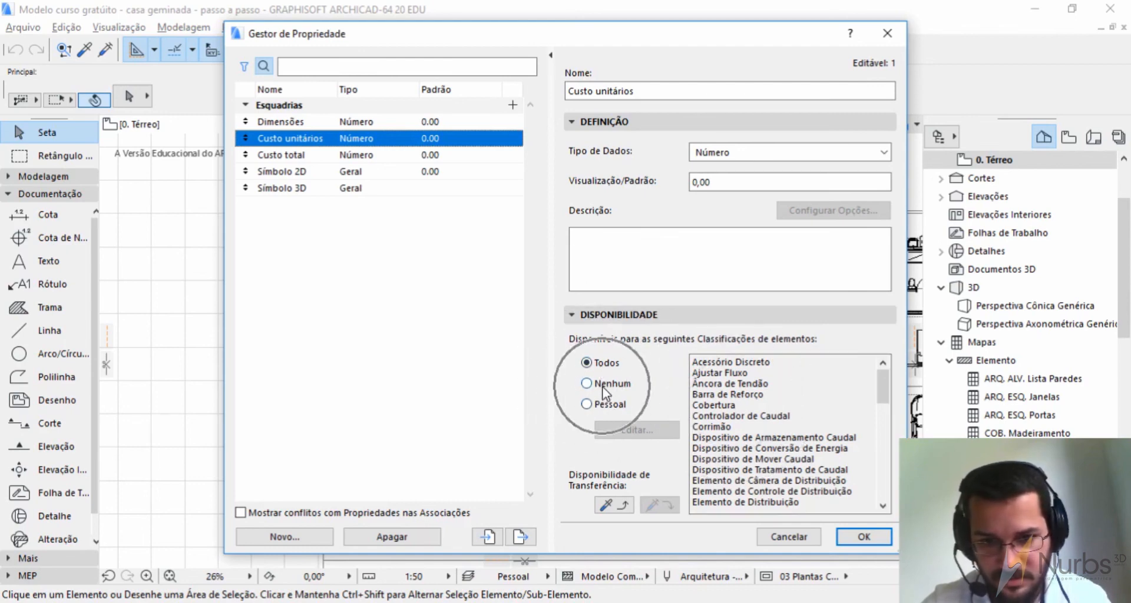
pyautogui.press('ctrl')
pyautogui.click(613, 406)
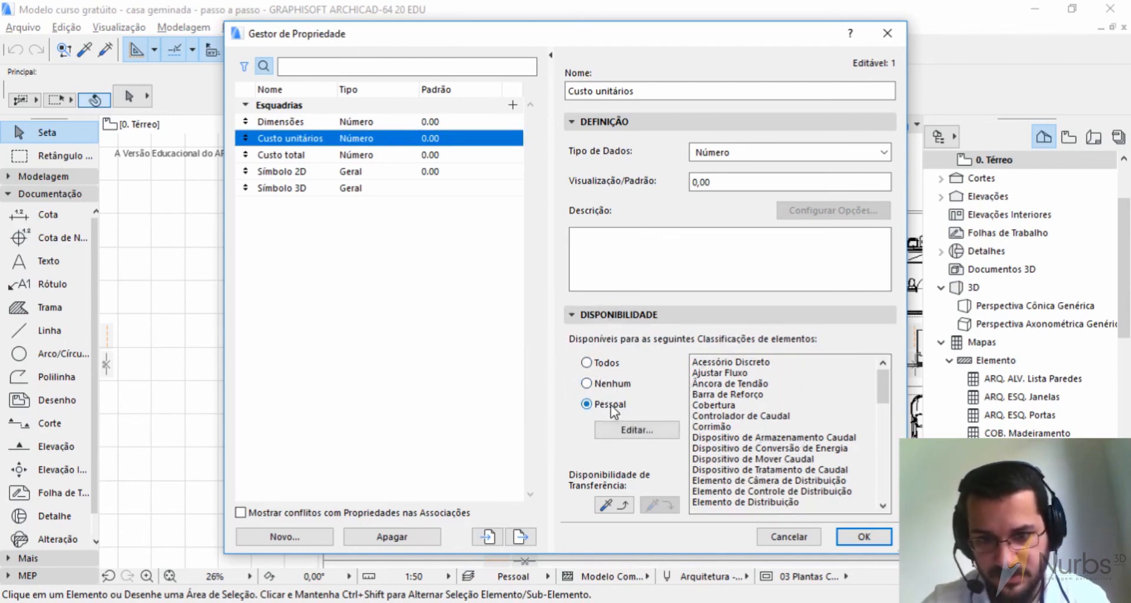
pyautogui.press('ctrl')
pyautogui.click(637, 431)
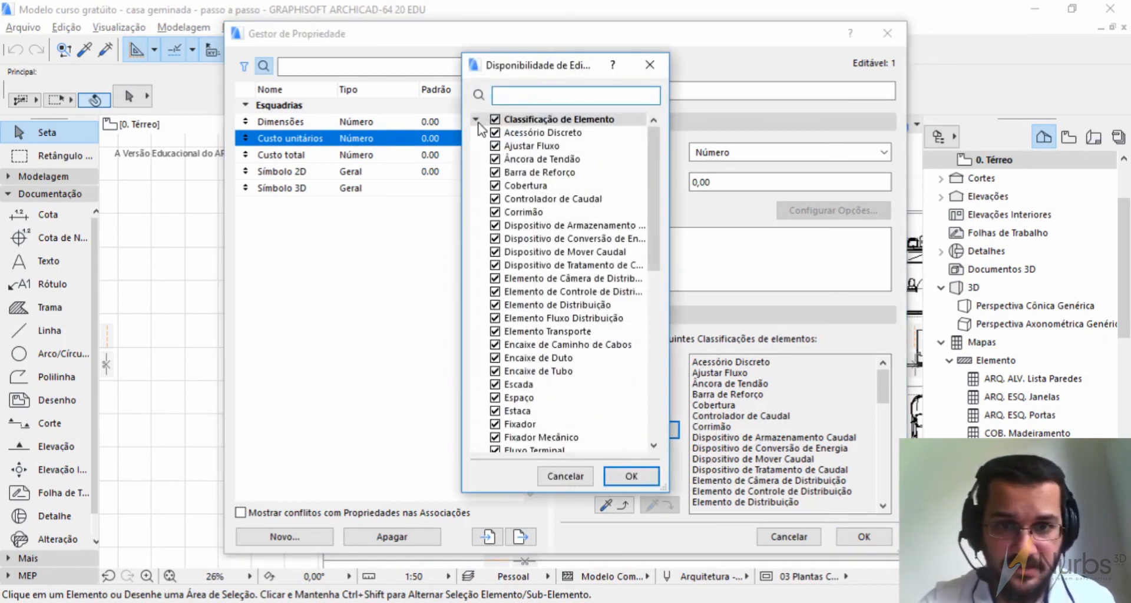
pyautogui.click(495, 120)
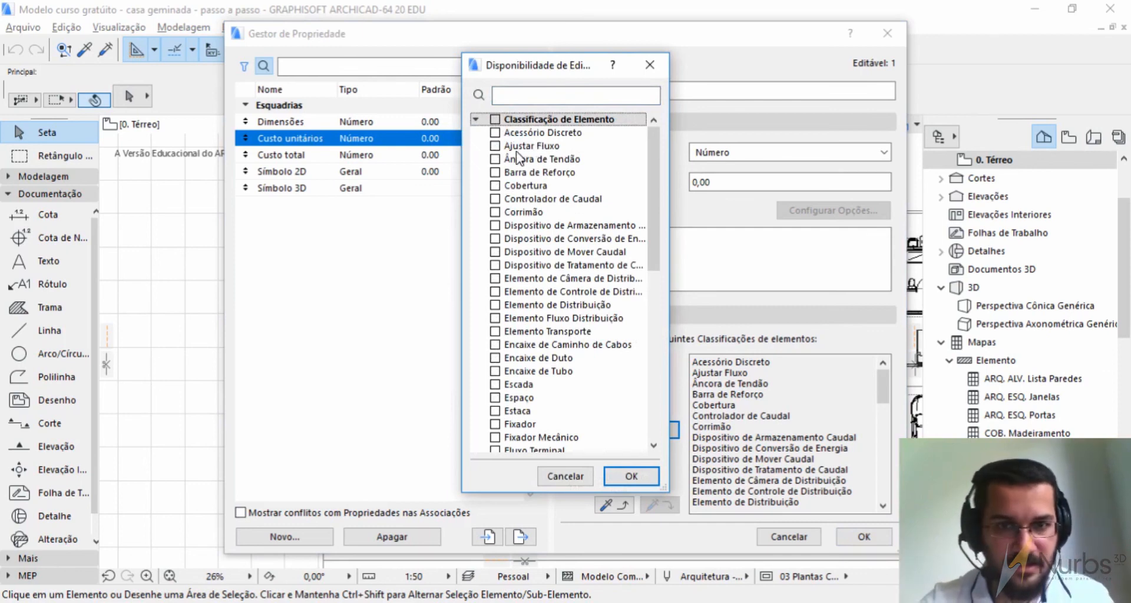
# Step: Make Custo unitários available for the Barra de Reforço, Corrimão and Janela element classifications
pyautogui.click(495, 173)
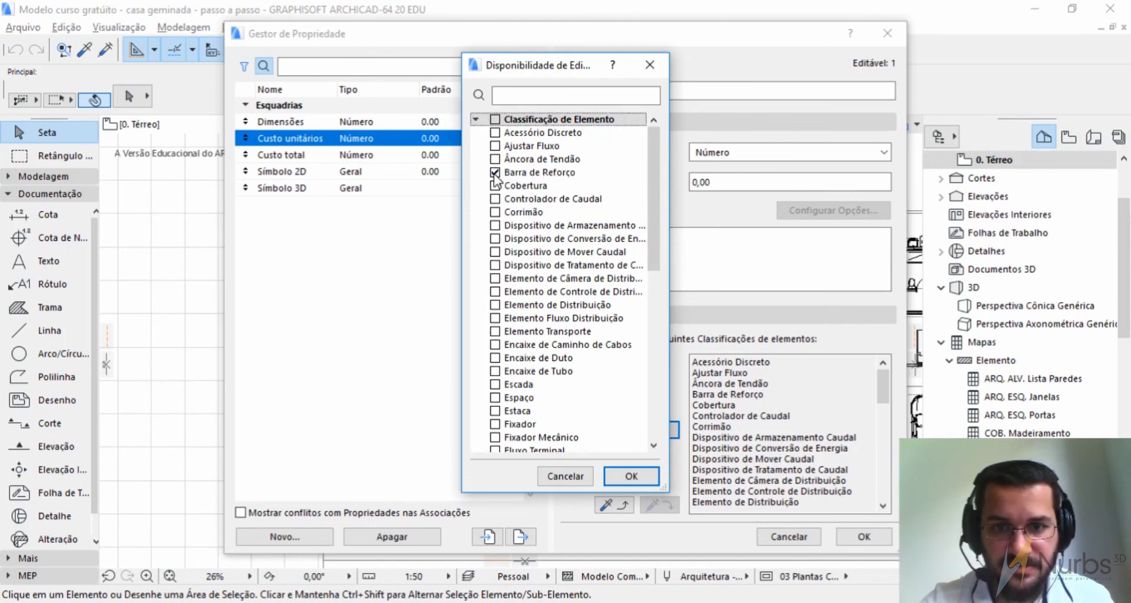
pyautogui.click(496, 213)
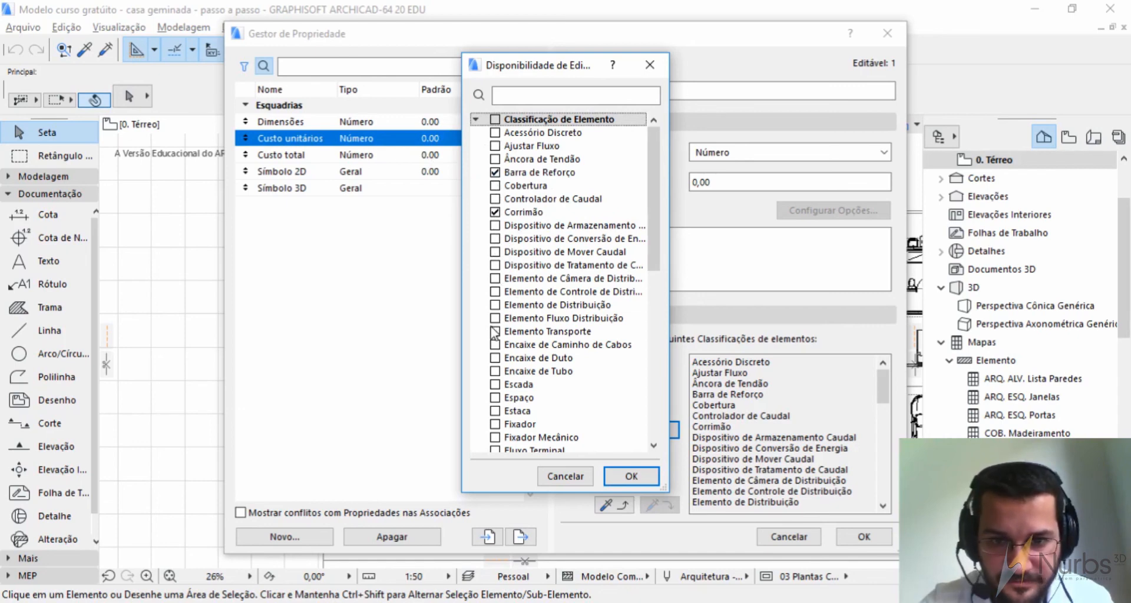
pyautogui.scroll(-1, 497, 343)
pyautogui.scroll(-1, 496, 343)
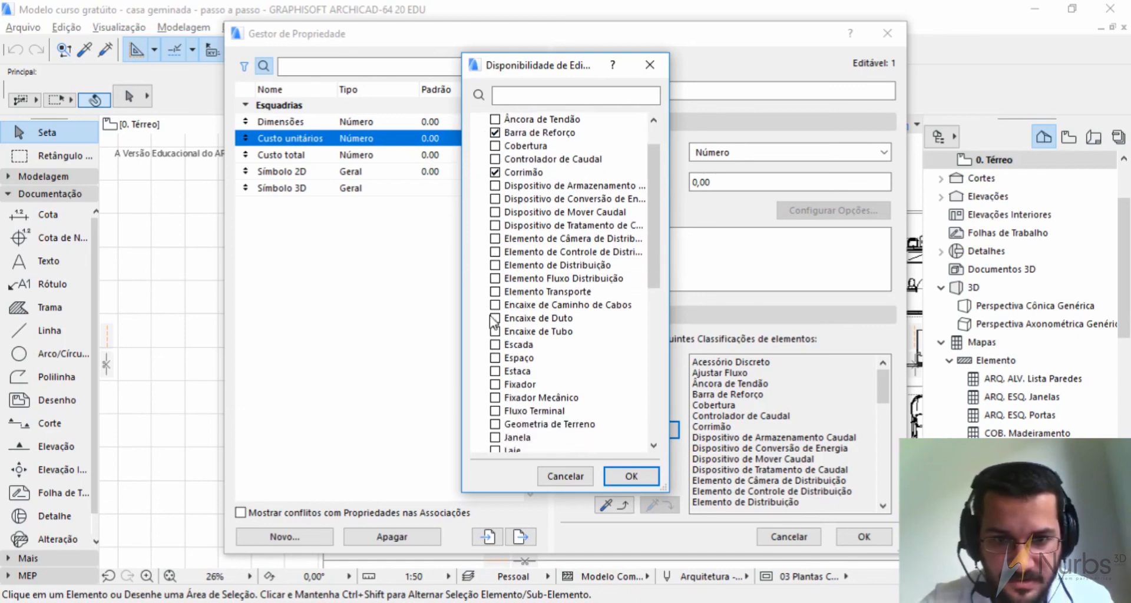
pyautogui.scroll(-1, 500, 330)
pyautogui.scroll(-3, 504, 327)
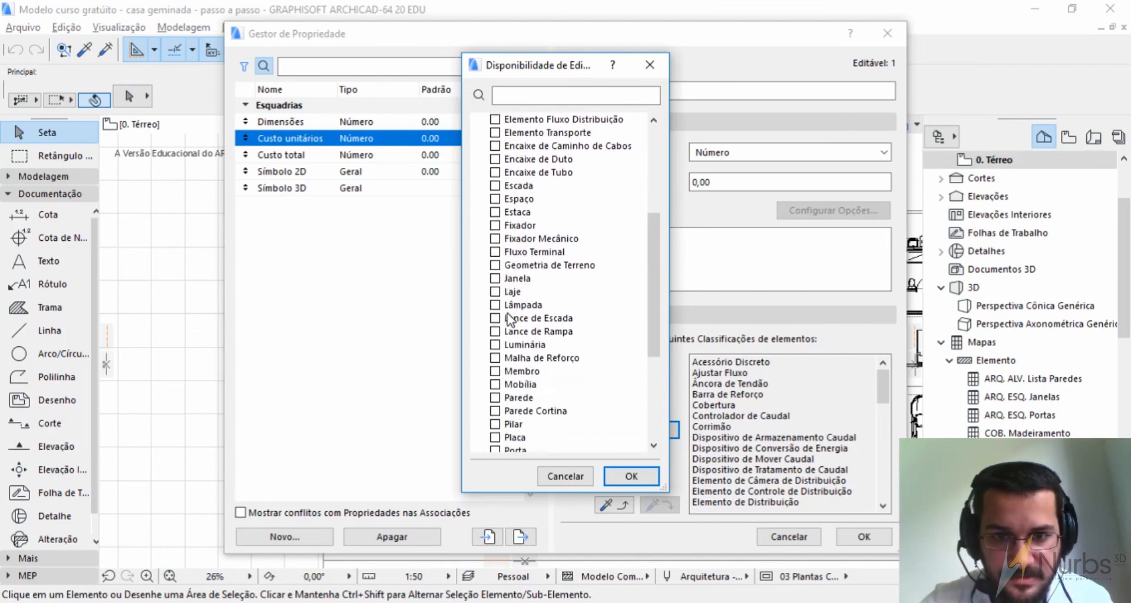
pyautogui.click(495, 279)
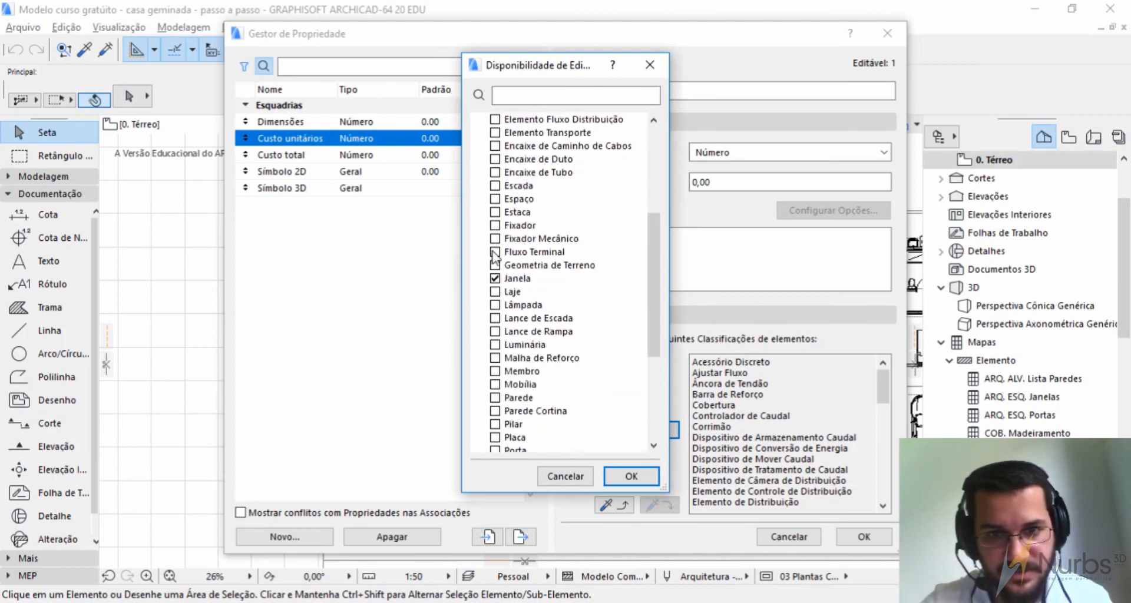
# Step: Add Lâmpada, Mobília and Porta to the availability of Custo unitários and accept the classification selection
pyautogui.scroll(1, 498, 254)
pyautogui.scroll(-1, 530, 257)
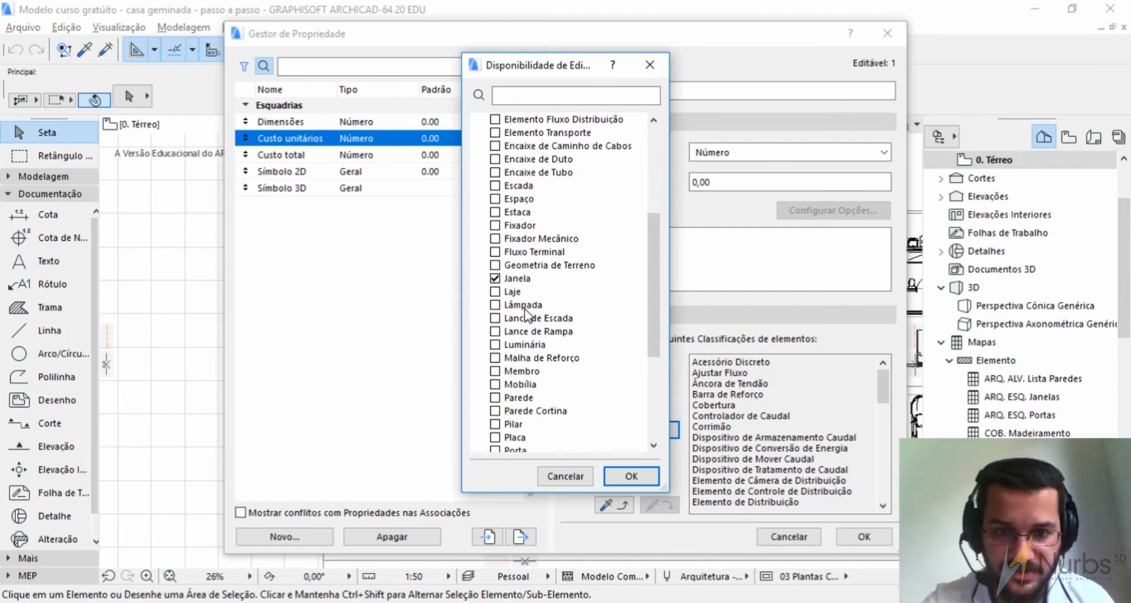
pyautogui.scroll(-1, 527, 312)
pyautogui.click(496, 265)
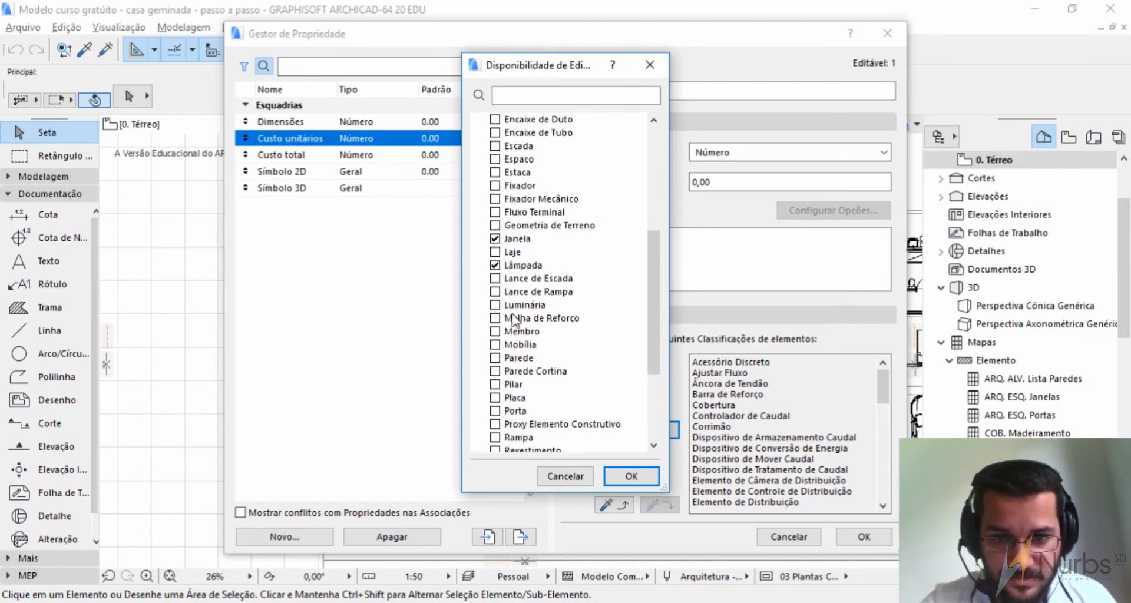
pyautogui.click(494, 345)
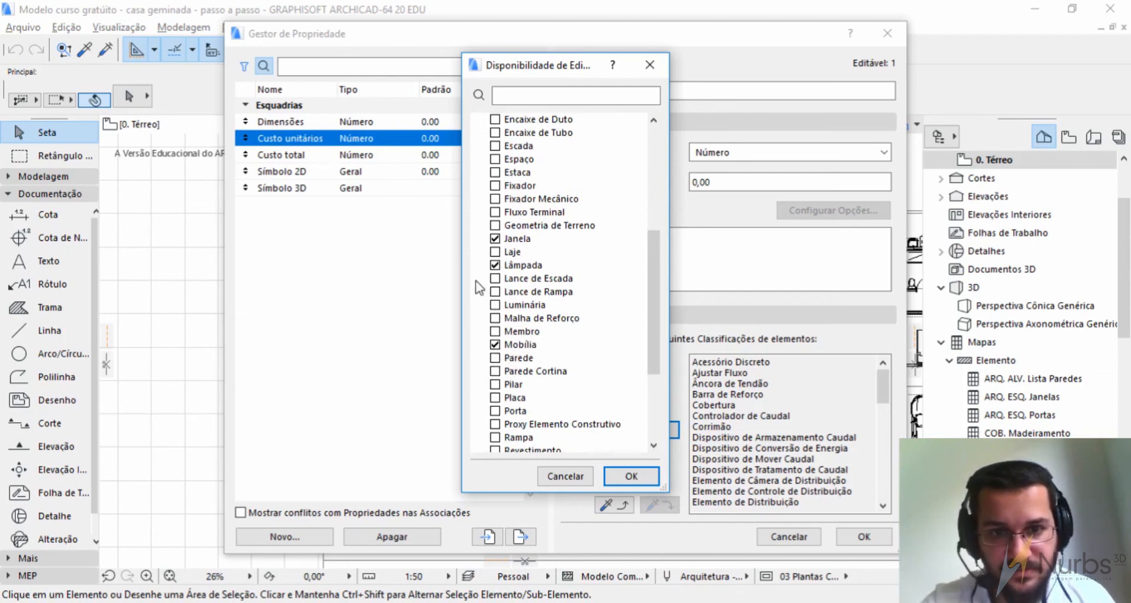
pyautogui.scroll(-1, 517, 330)
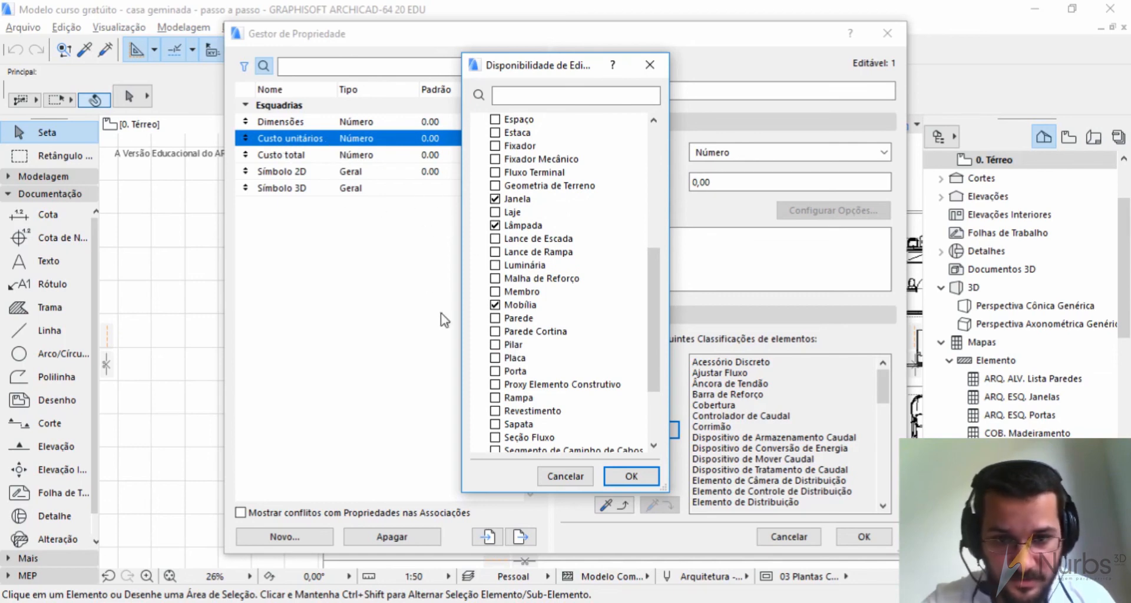
pyautogui.scroll(-1, 518, 400)
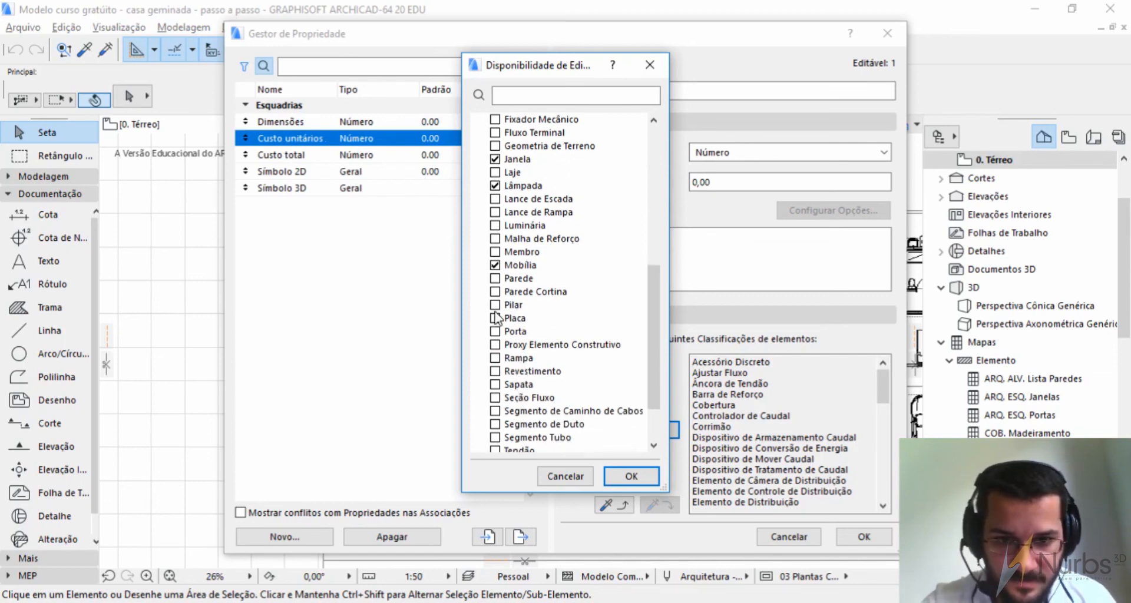
pyautogui.click(495, 331)
pyautogui.scroll(-1, 524, 386)
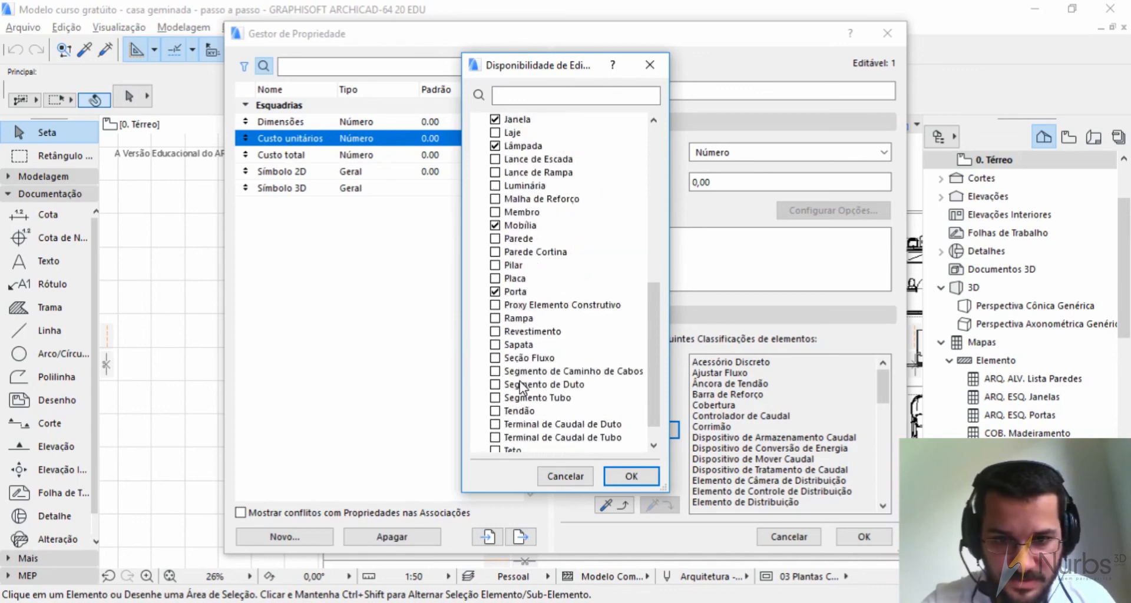
pyautogui.scroll(-2, 508, 405)
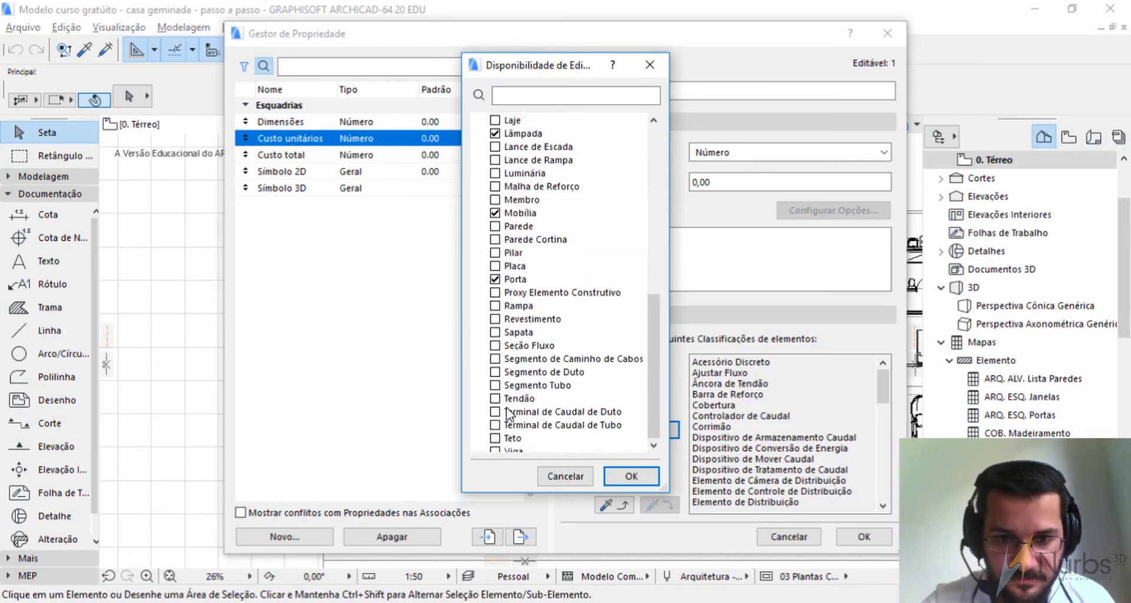
pyautogui.click(620, 478)
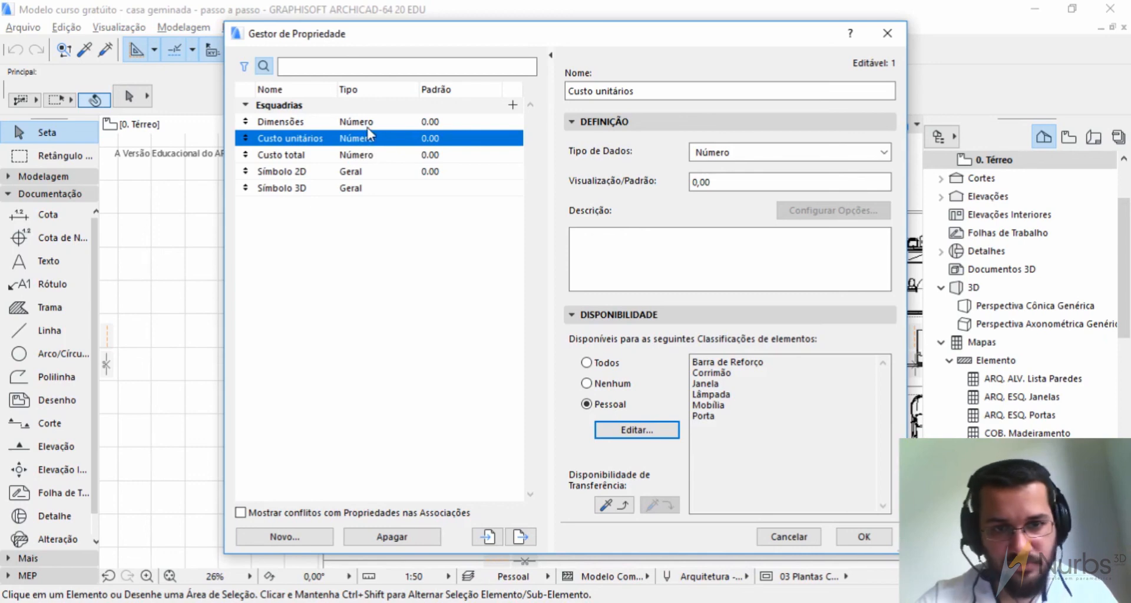
pyautogui.click(368, 155)
pyautogui.click(367, 171)
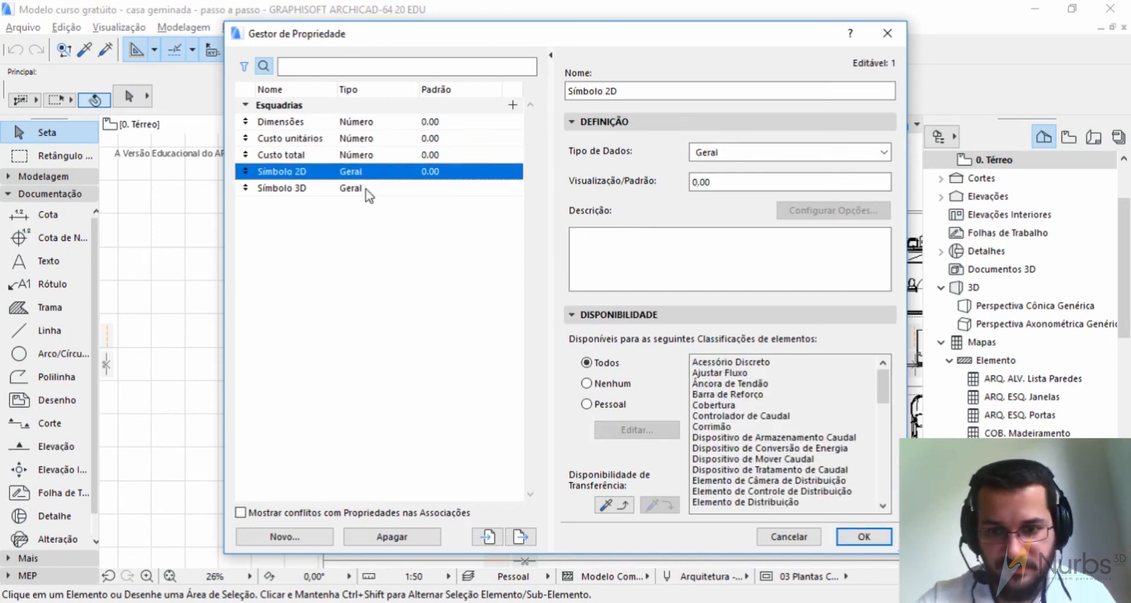
pyautogui.click(365, 189)
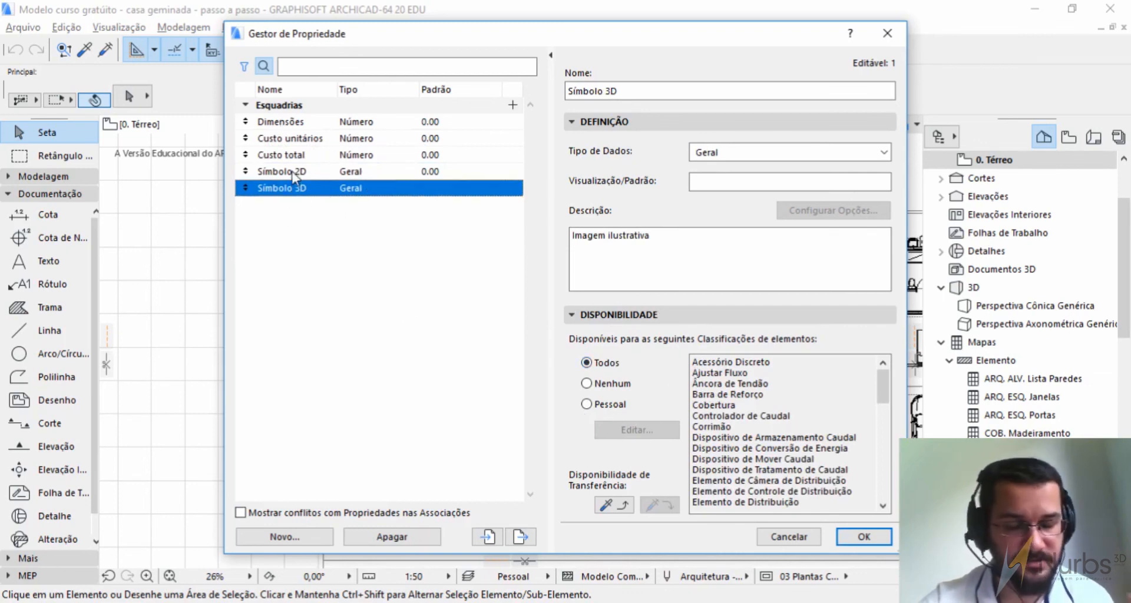
pyautogui.click(297, 107)
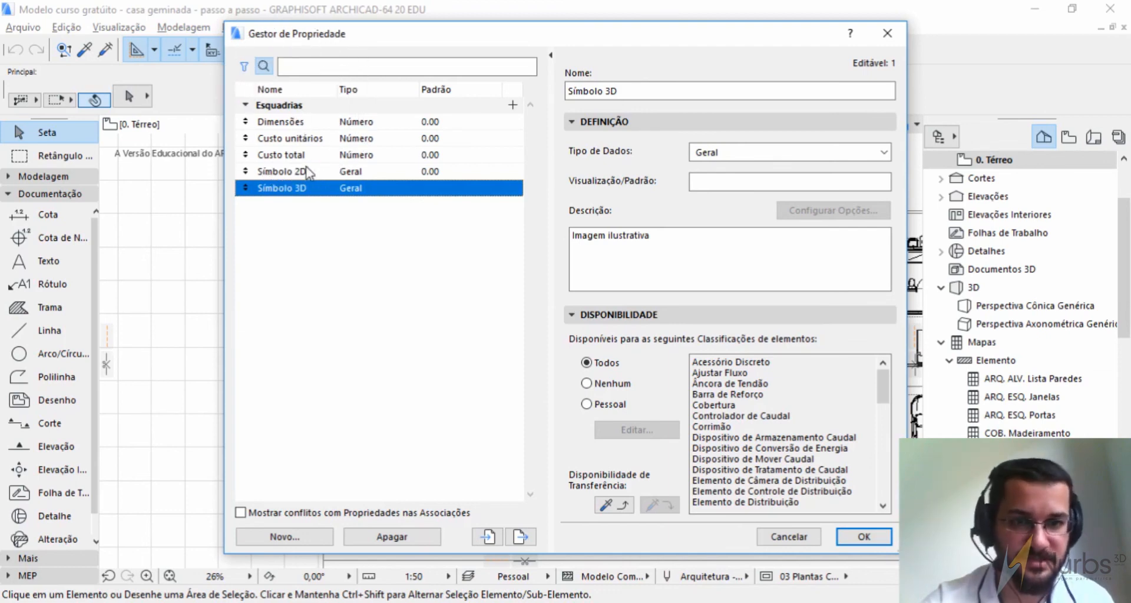
pyautogui.click(331, 229)
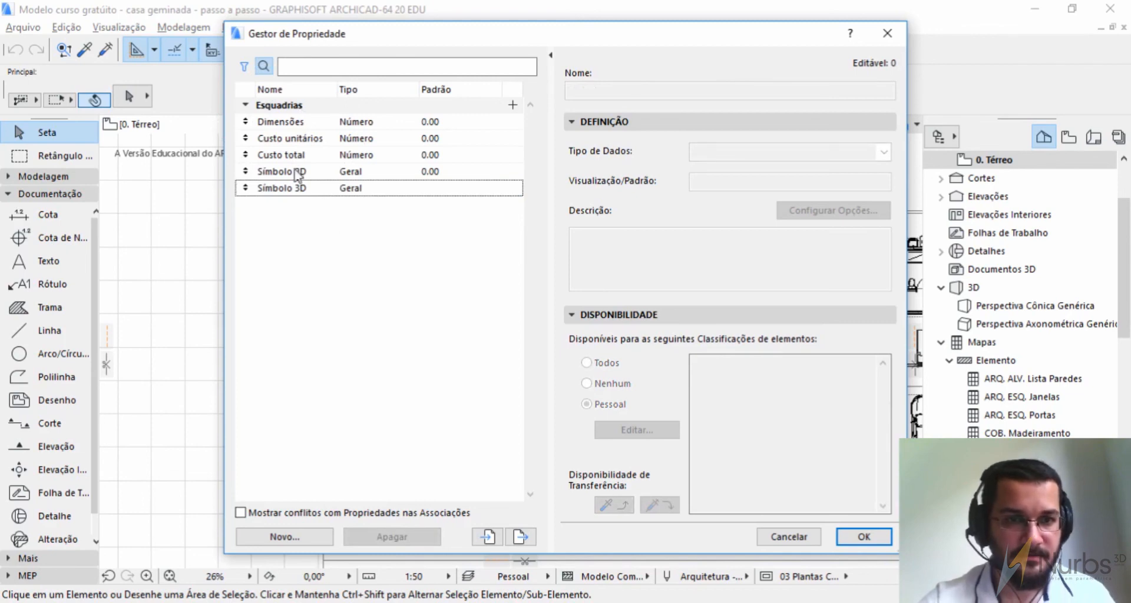
pyautogui.click(277, 537)
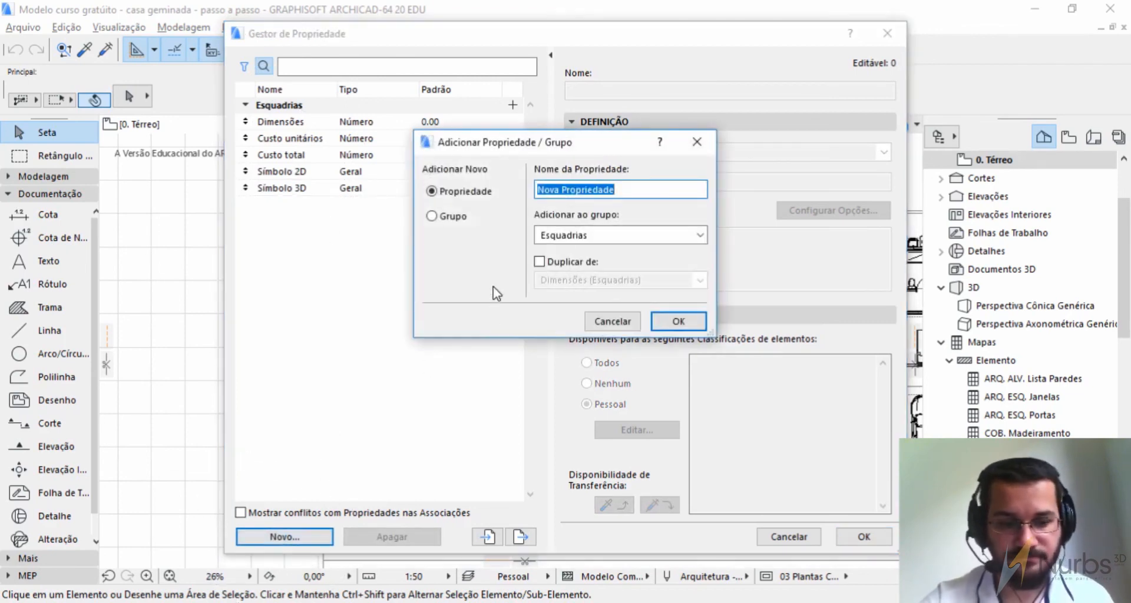
pyautogui.write('Novo grupo')
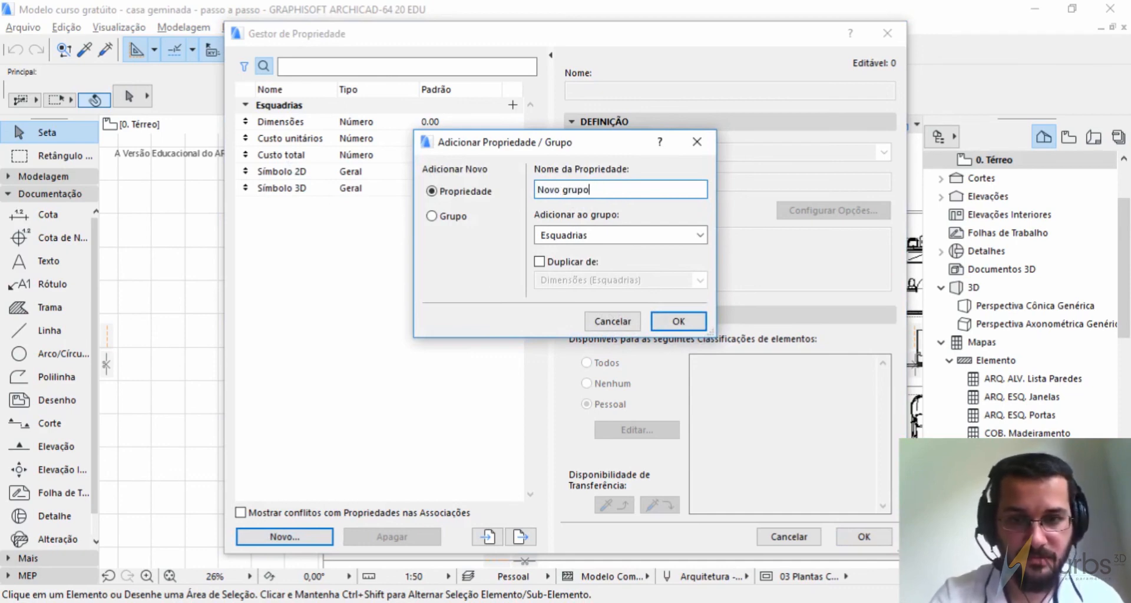
pyautogui.click(678, 322)
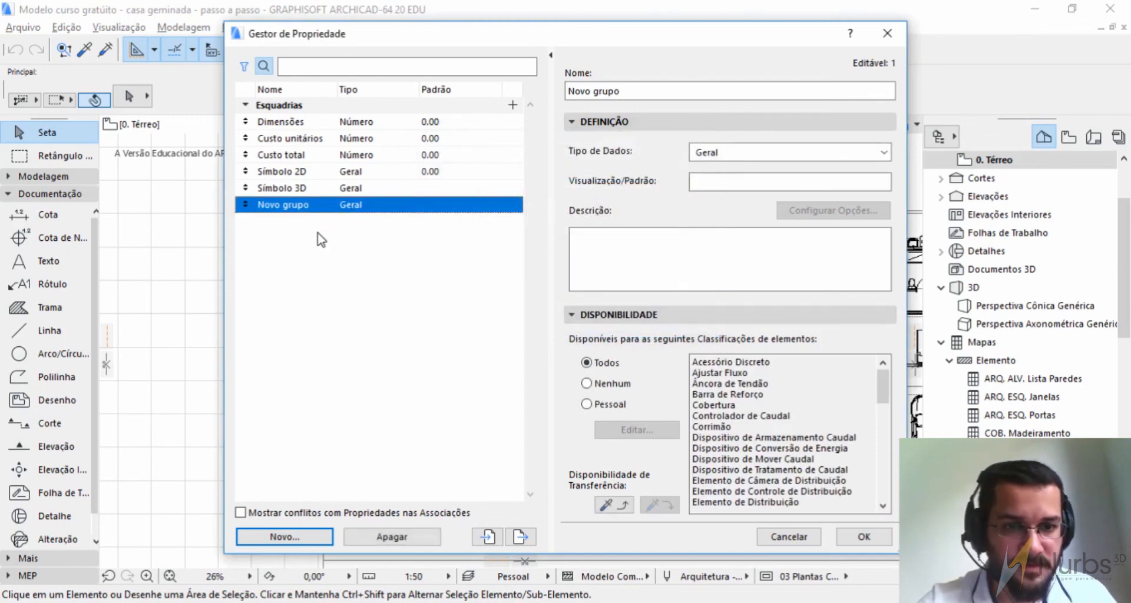
pyautogui.click(384, 536)
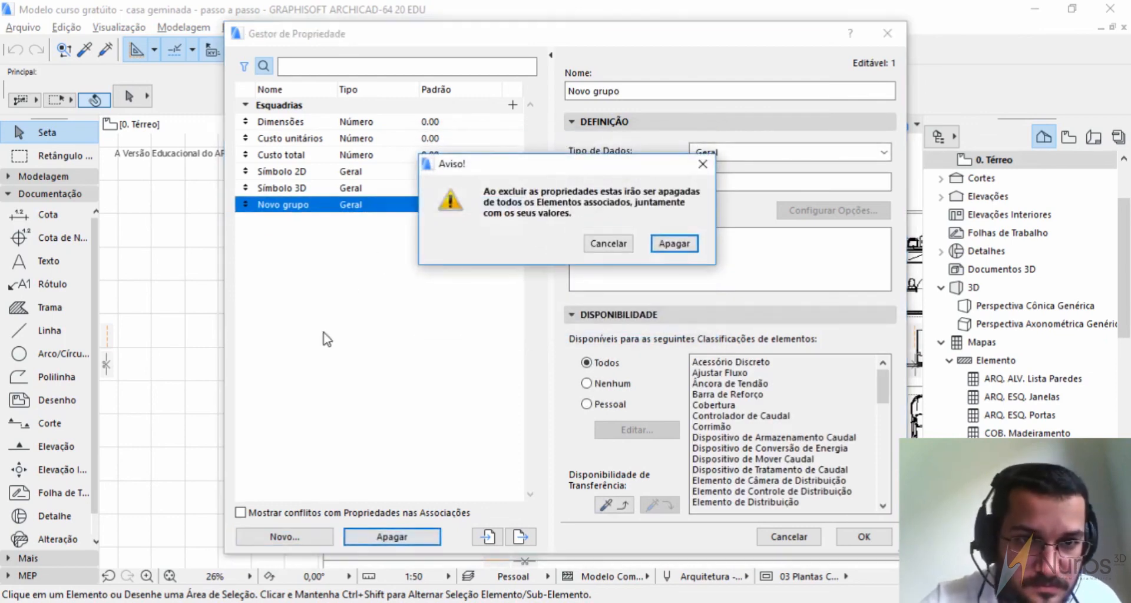
pyautogui.click(673, 243)
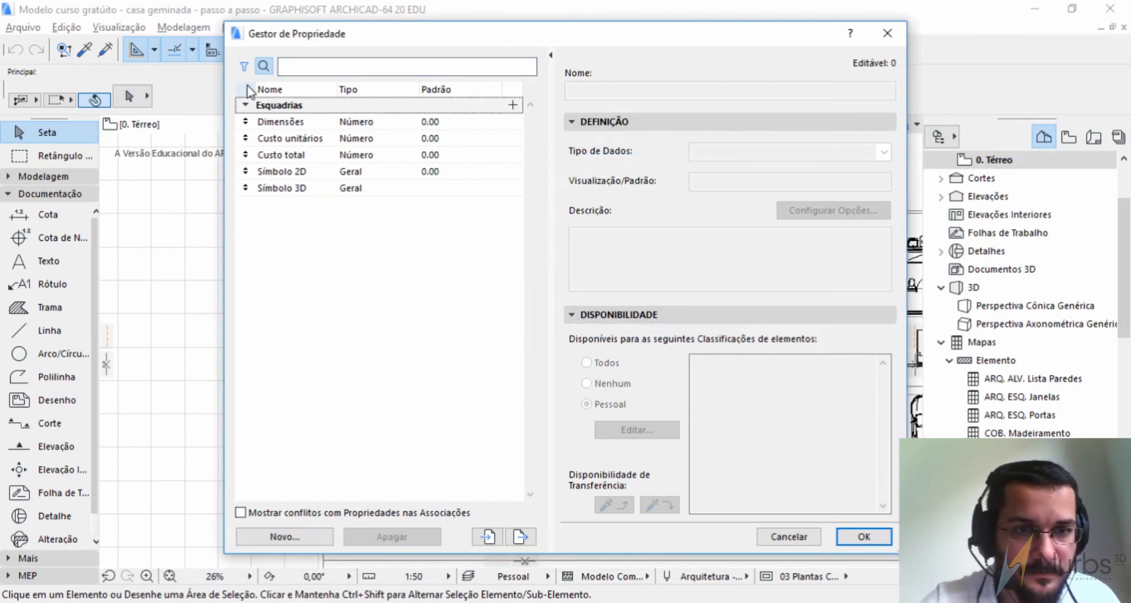
# Step: Collapse the Esquadrias group and create a second property group named Novo Grupo
pyautogui.click(250, 106)
pyautogui.click(247, 106)
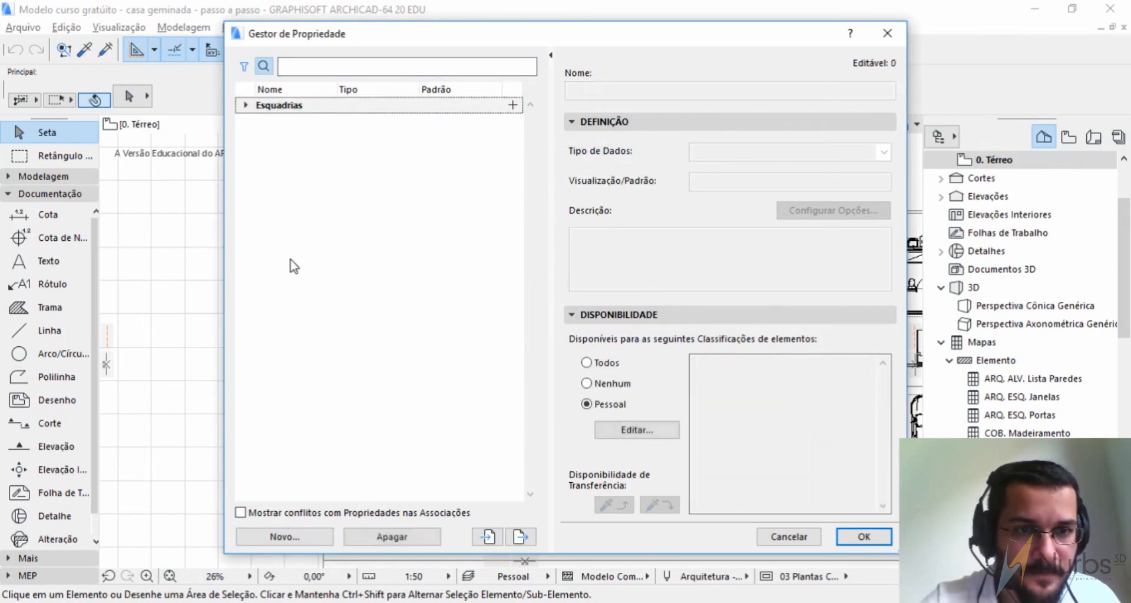
pyautogui.click(287, 537)
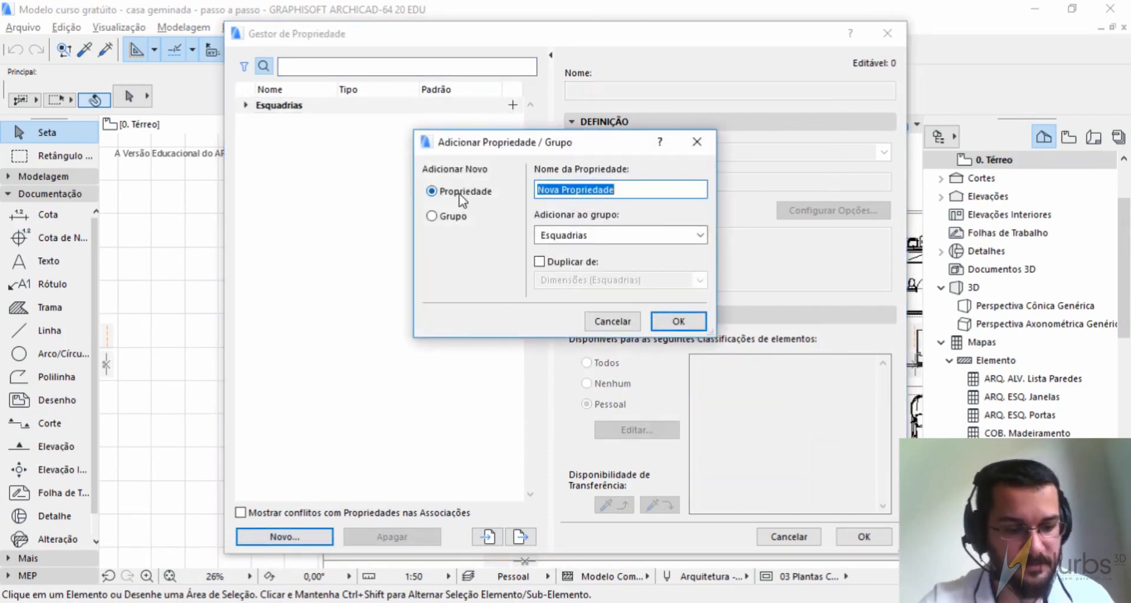
pyautogui.click(433, 216)
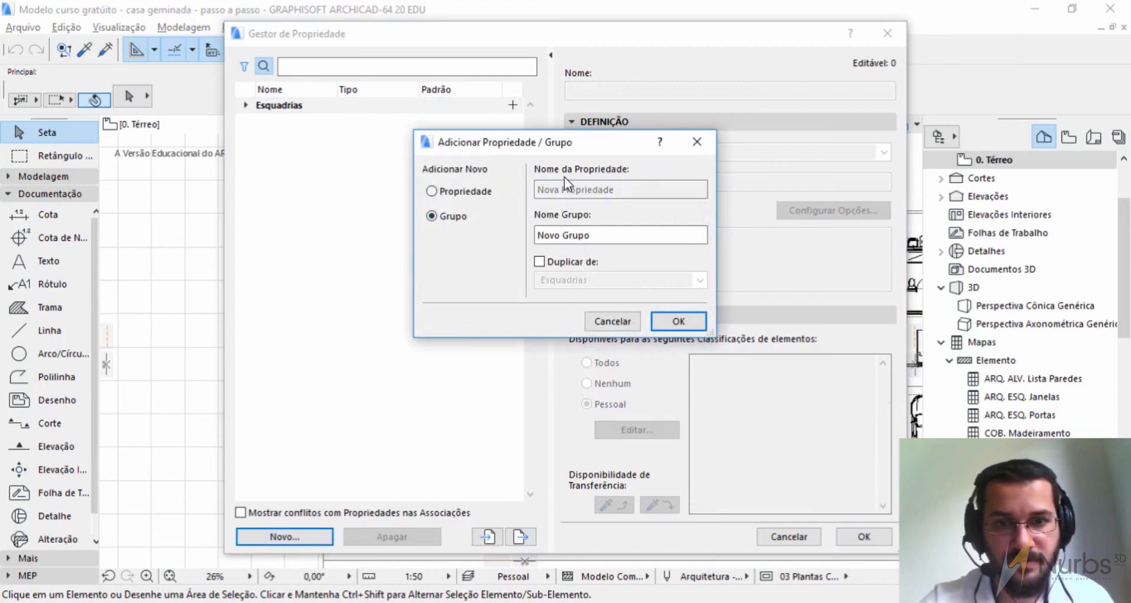
pyautogui.click(679, 321)
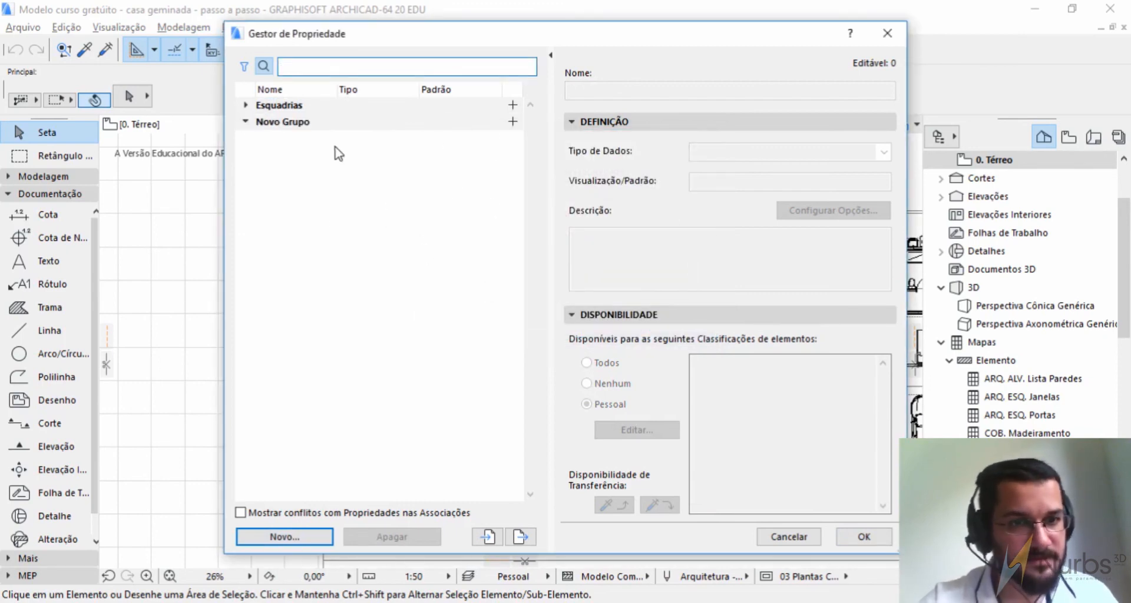
# Step: Expand the Esquadrias group and add a property named Nova Propriedade to Novo Grupo
pyautogui.click(246, 105)
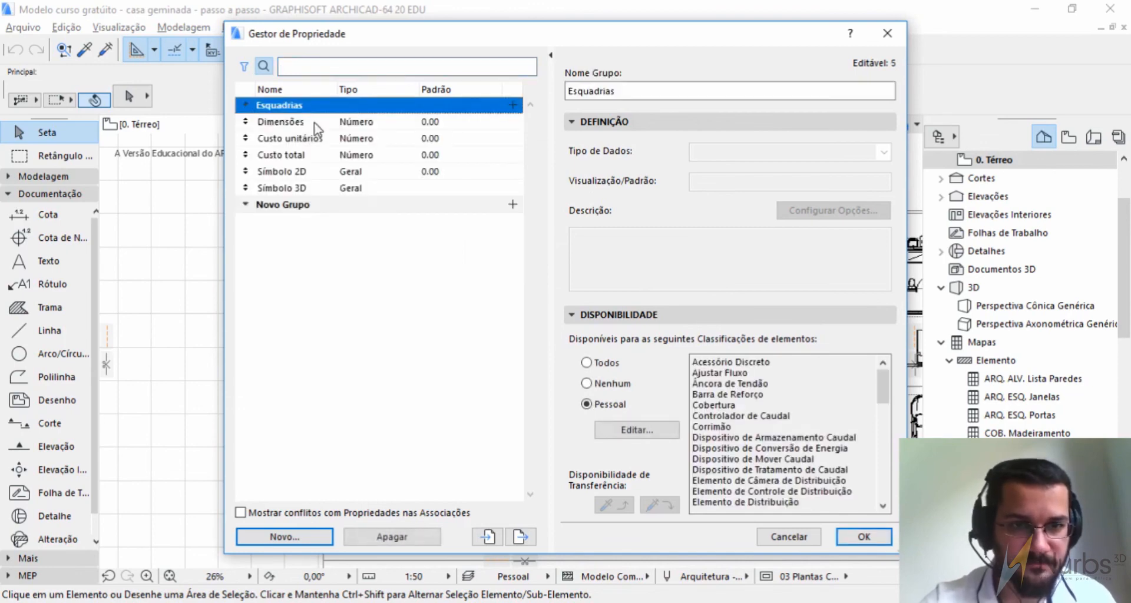
pyautogui.click(512, 204)
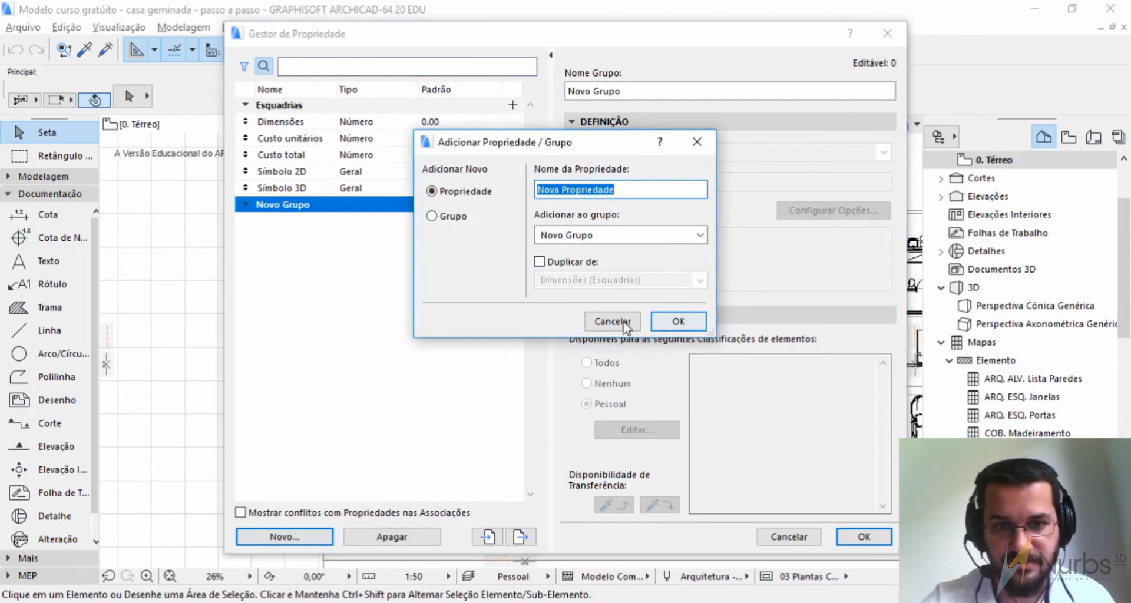
pyautogui.click(658, 325)
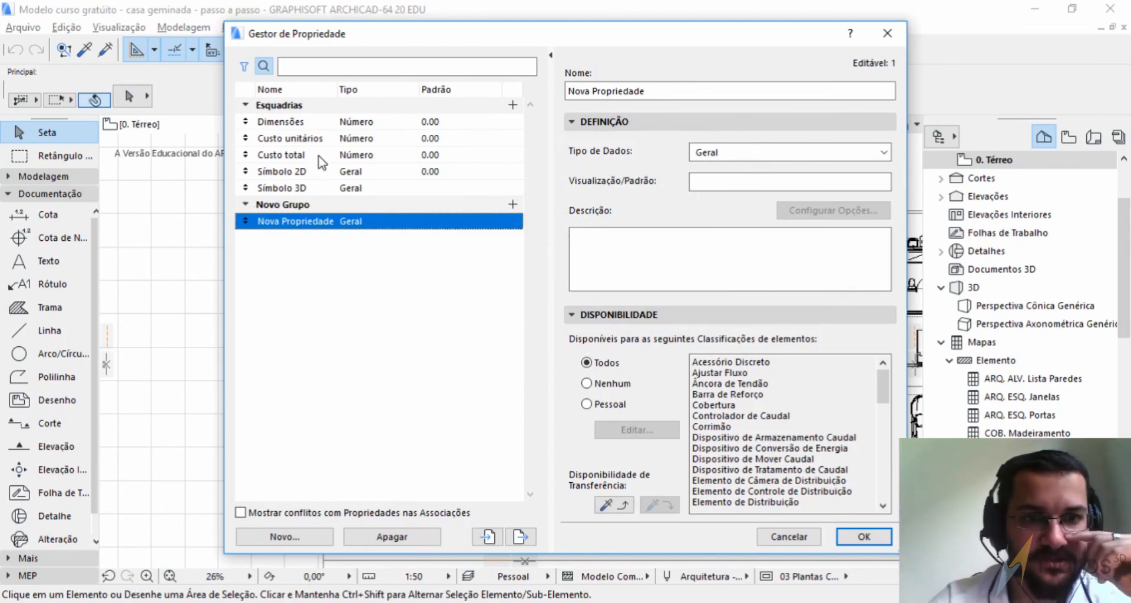
# Step: Collapse the Novo Grupo and Esquadrias groups and accept the property manager changes
pyautogui.click(246, 207)
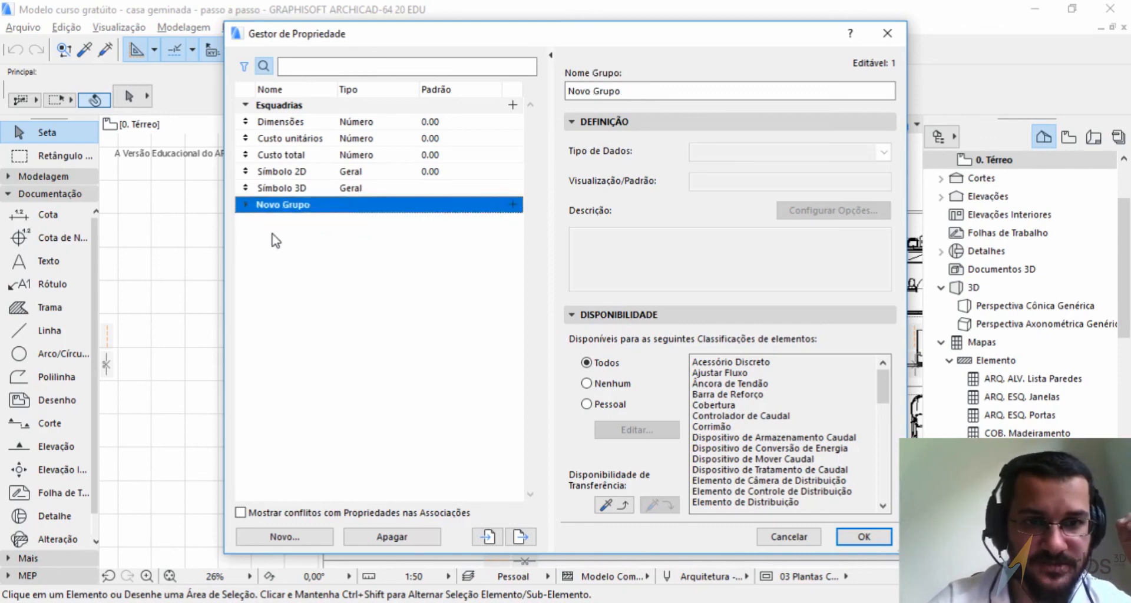
pyautogui.click(245, 106)
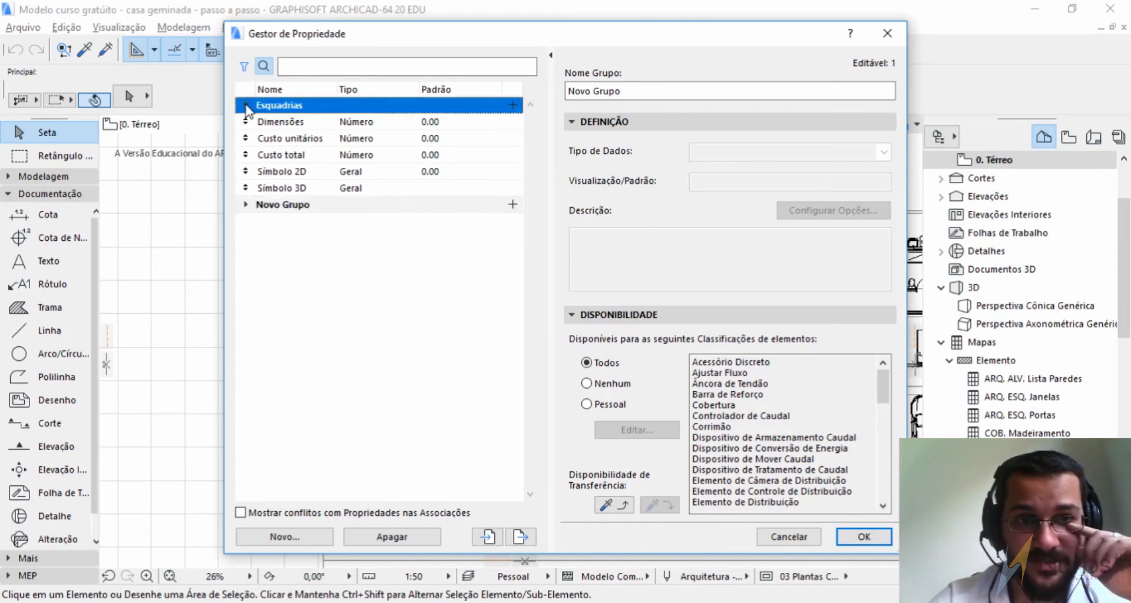
pyautogui.click(331, 229)
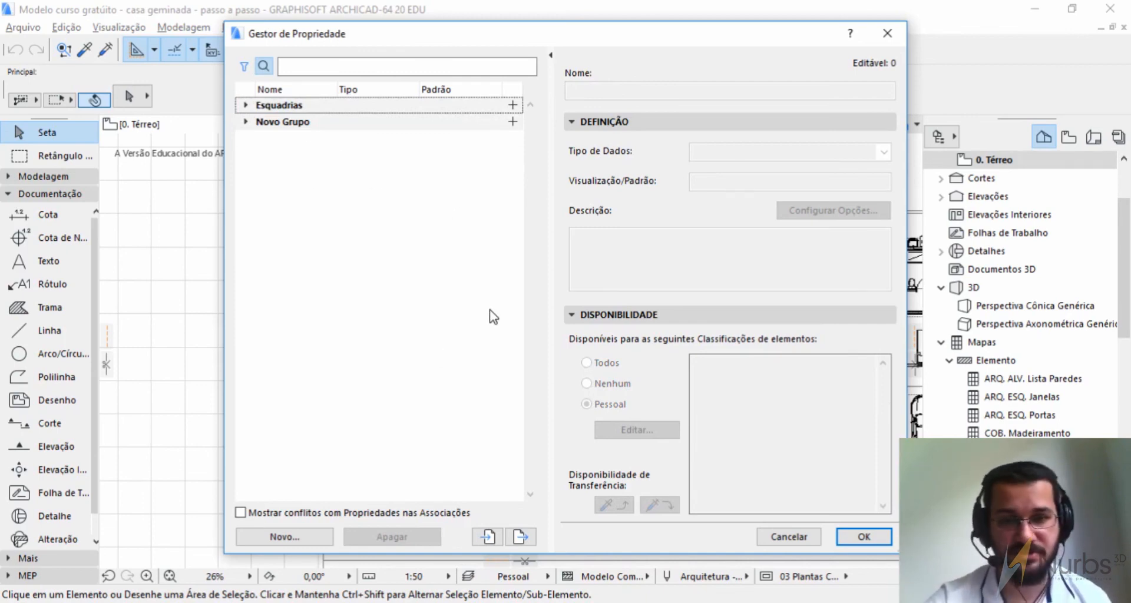
pyautogui.click(862, 537)
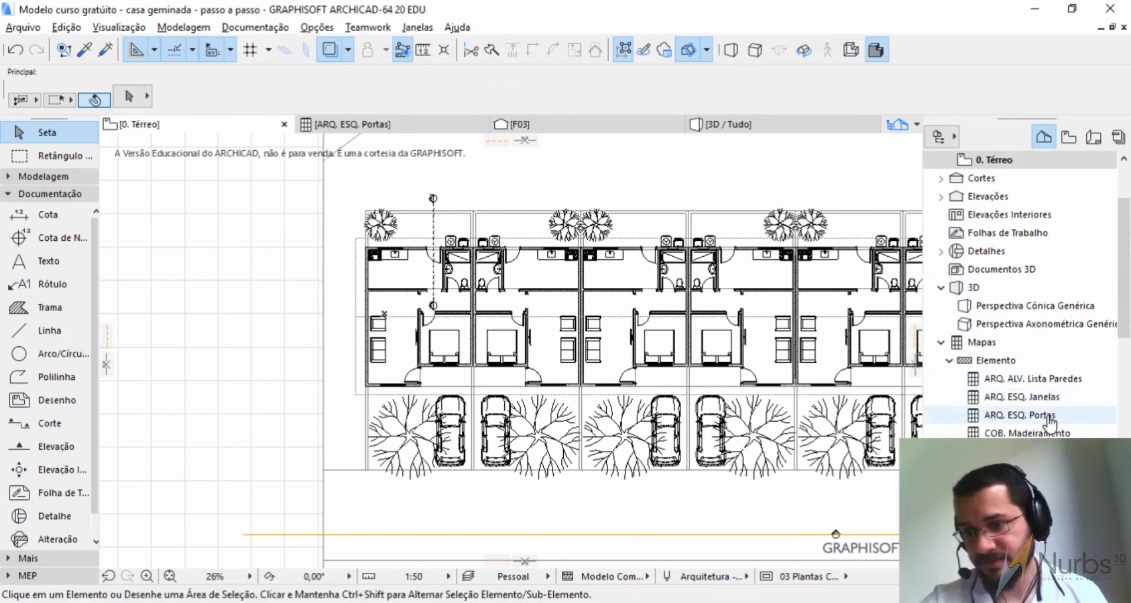
# Step: Open the ARQ. ESQ. Janelas schedule and switch its style to the layout with field names across the header row
pyautogui.doubleClick(1037, 397)
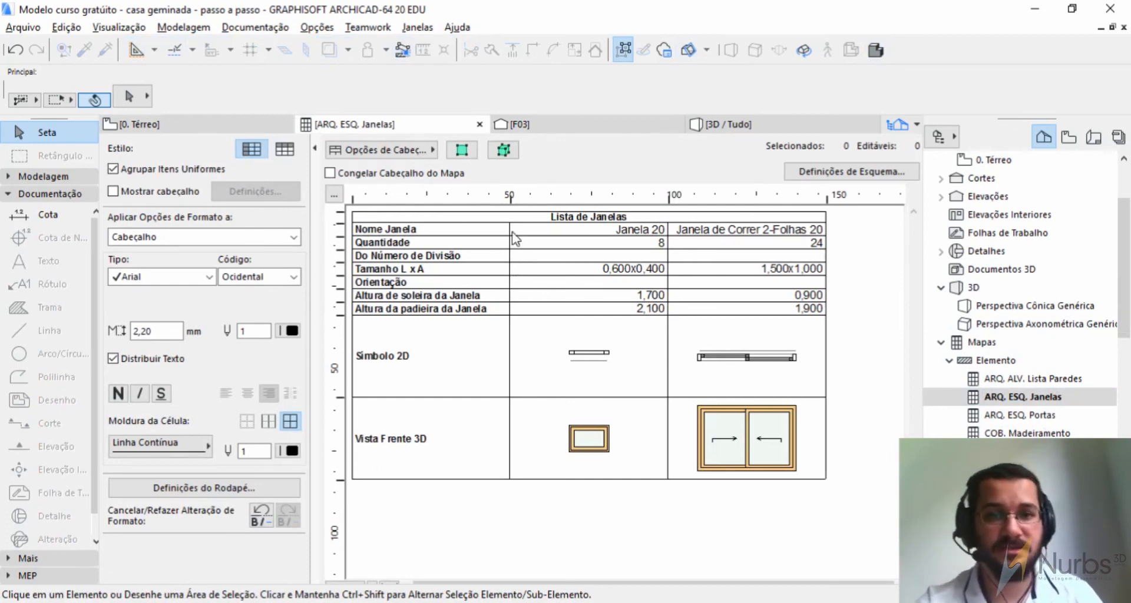
pyautogui.click(285, 150)
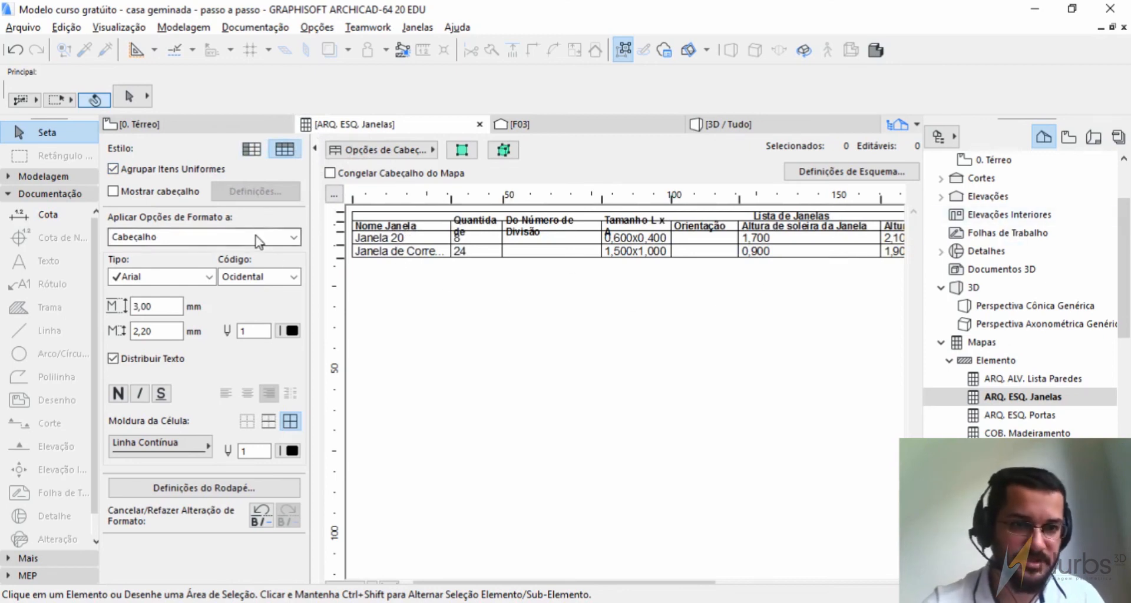
# Step: In the schedule's cell sizes, set the left margin (Margem Esquerda) and top margin (Margem de Topo) to 10 mm
pyautogui.click(333, 195)
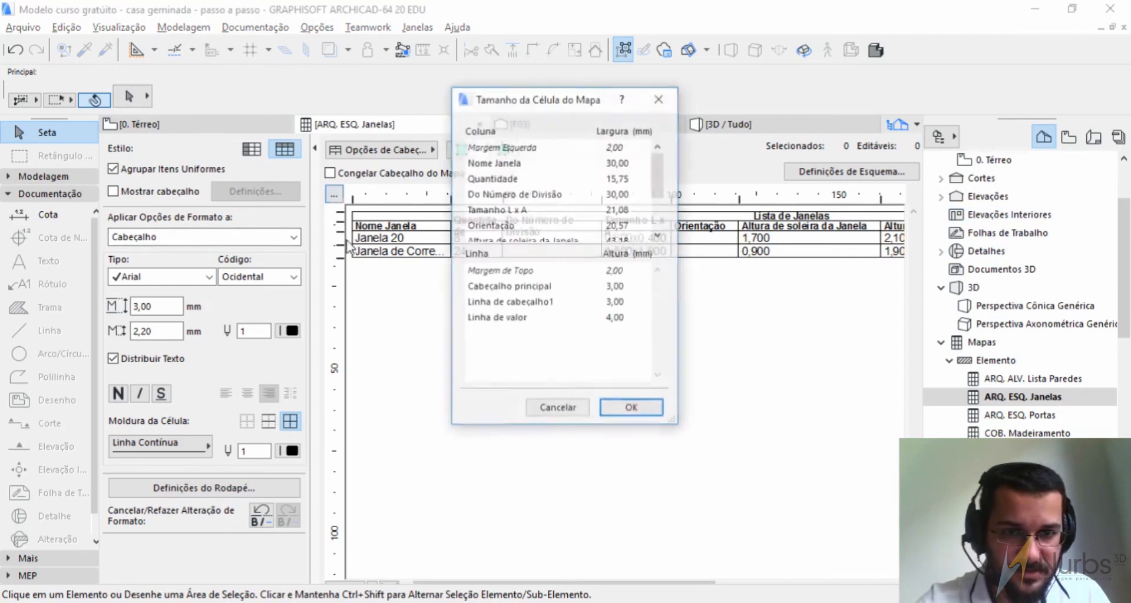
pyautogui.click(658, 99)
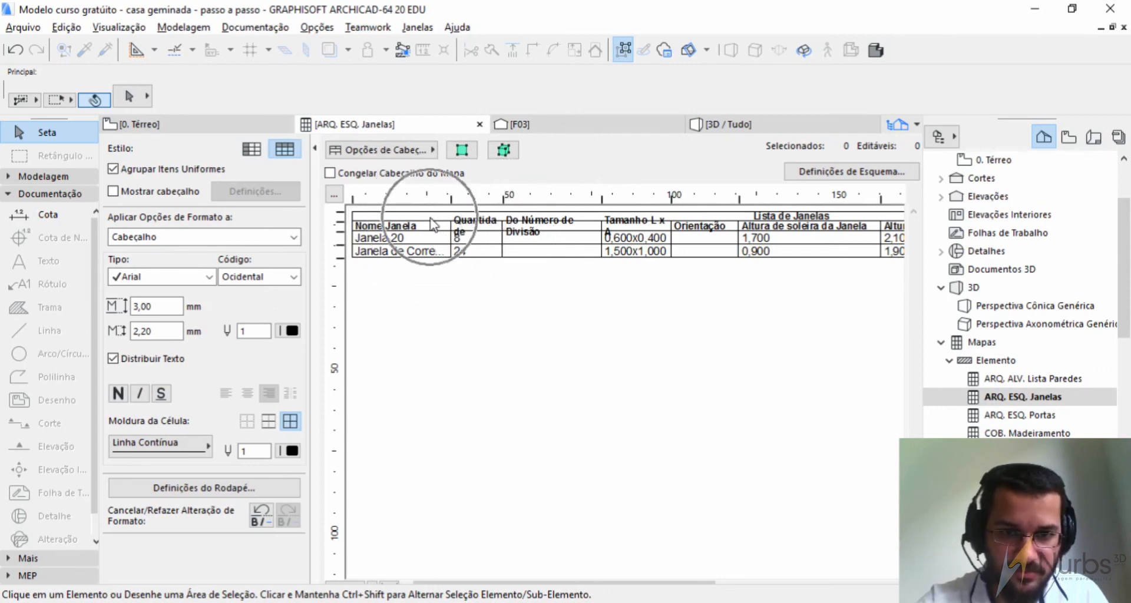
pyautogui.click(333, 196)
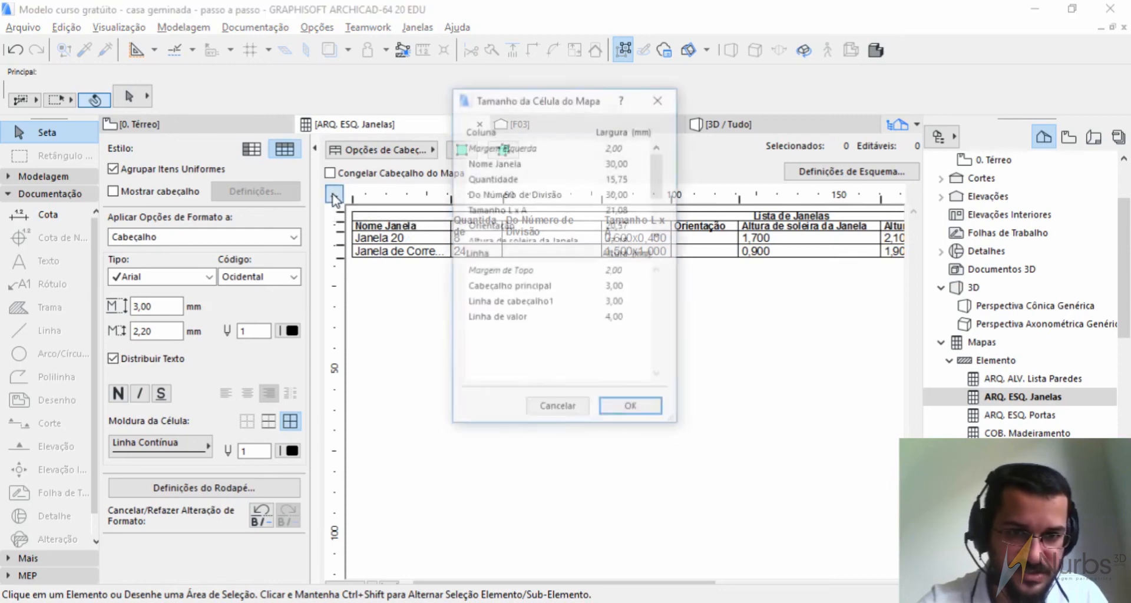
pyautogui.click(622, 149)
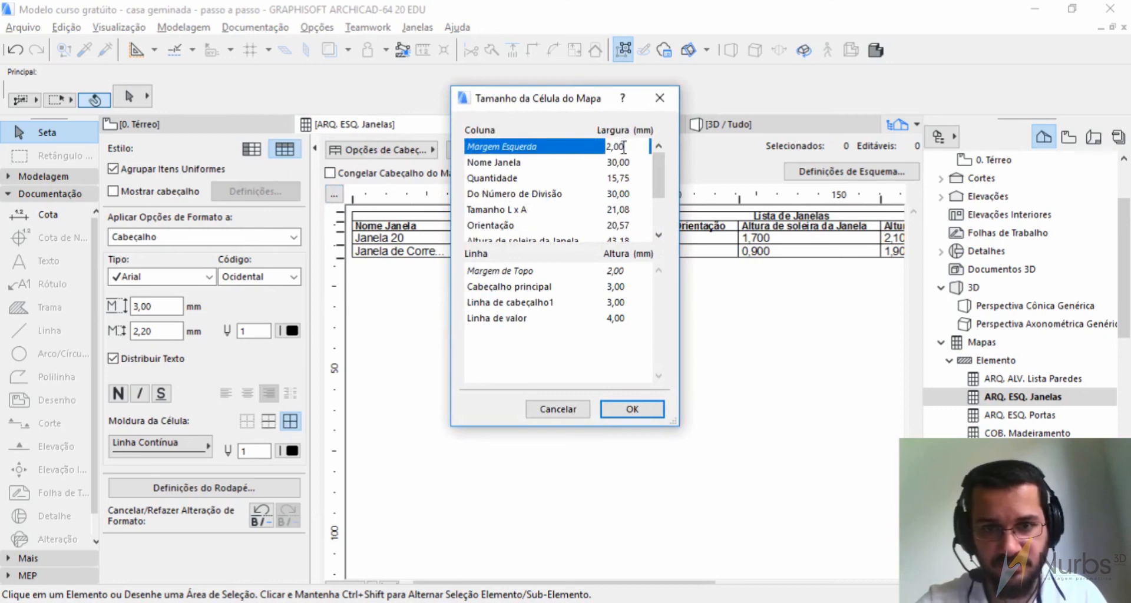
pyautogui.write('10')
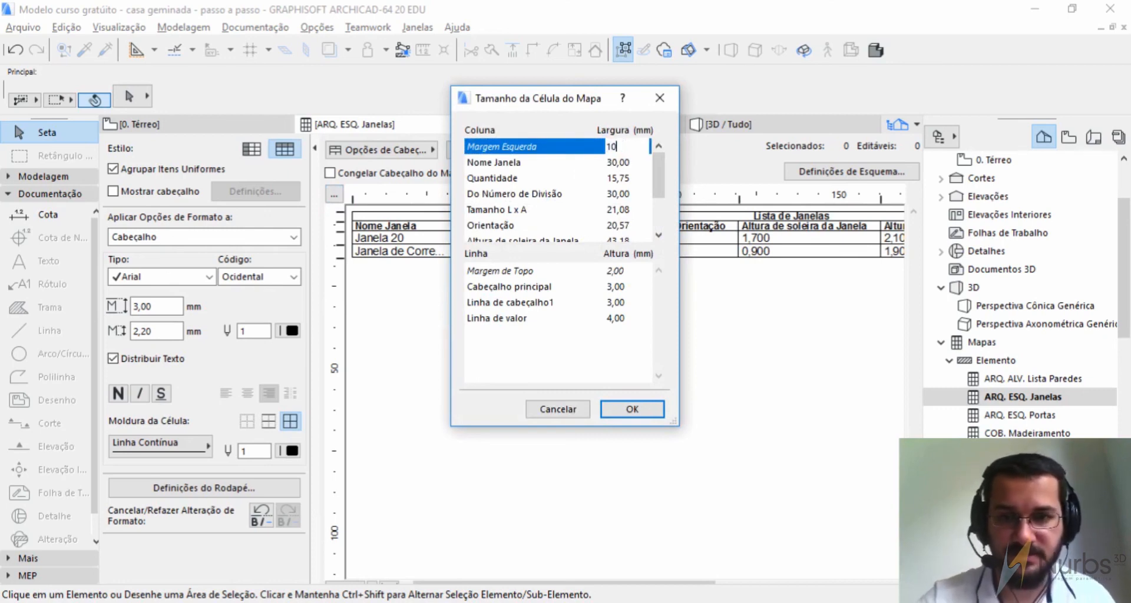
pyautogui.click(614, 271)
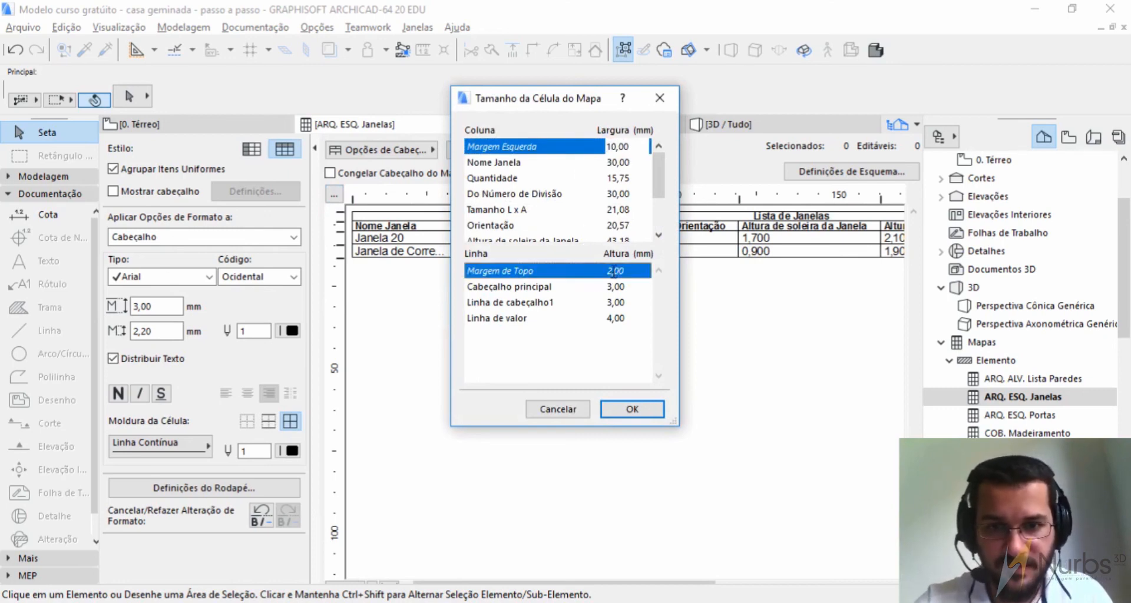
pyautogui.write('10')
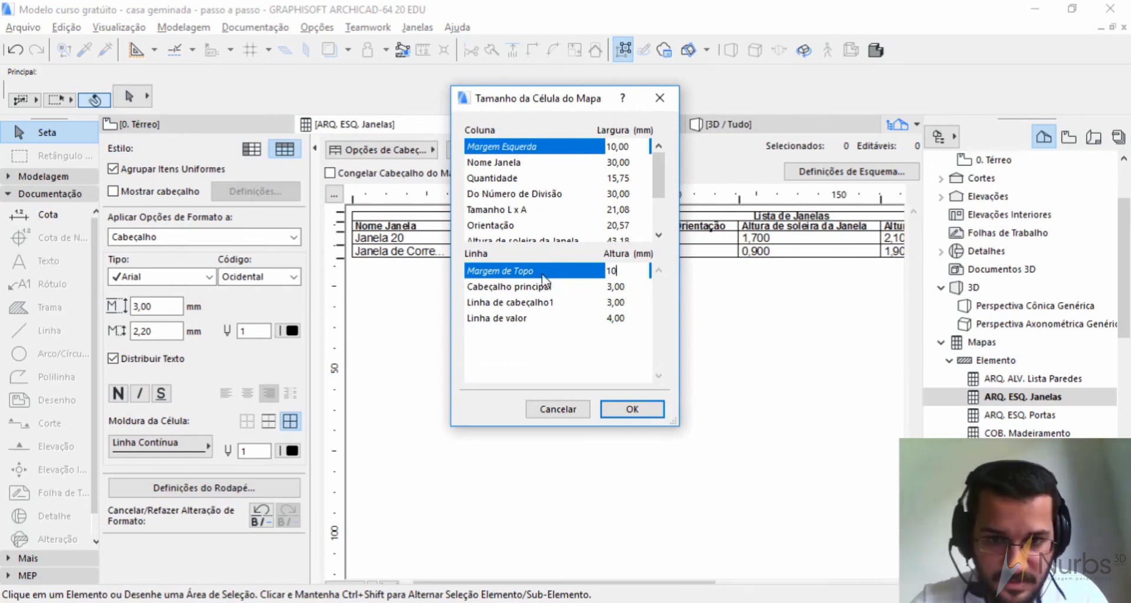
# Step: Set Cabeçalho principal and Linha de cabeçalho1 heights to 6 mm and Linha de valor to 15 mm, and accept the cell sizes
pyautogui.click(616, 287)
pyautogui.moveTo(621, 285); pyautogui.dragTo(593, 330)
pyautogui.write('6')
pyautogui.click(616, 302)
pyautogui.write('6')
pyautogui.click(616, 318)
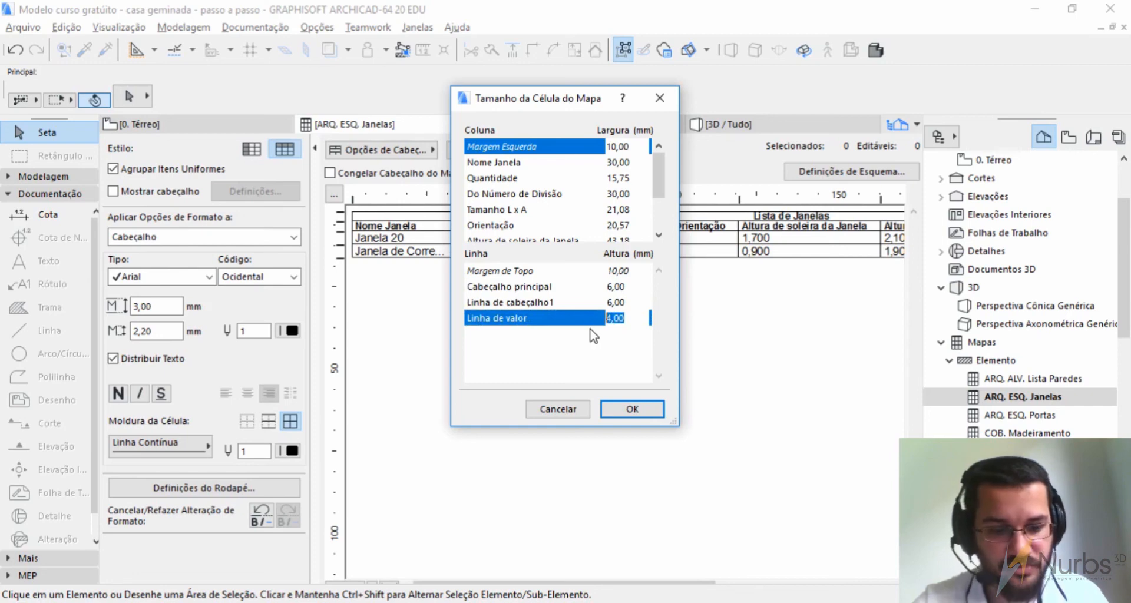
pyautogui.write('15')
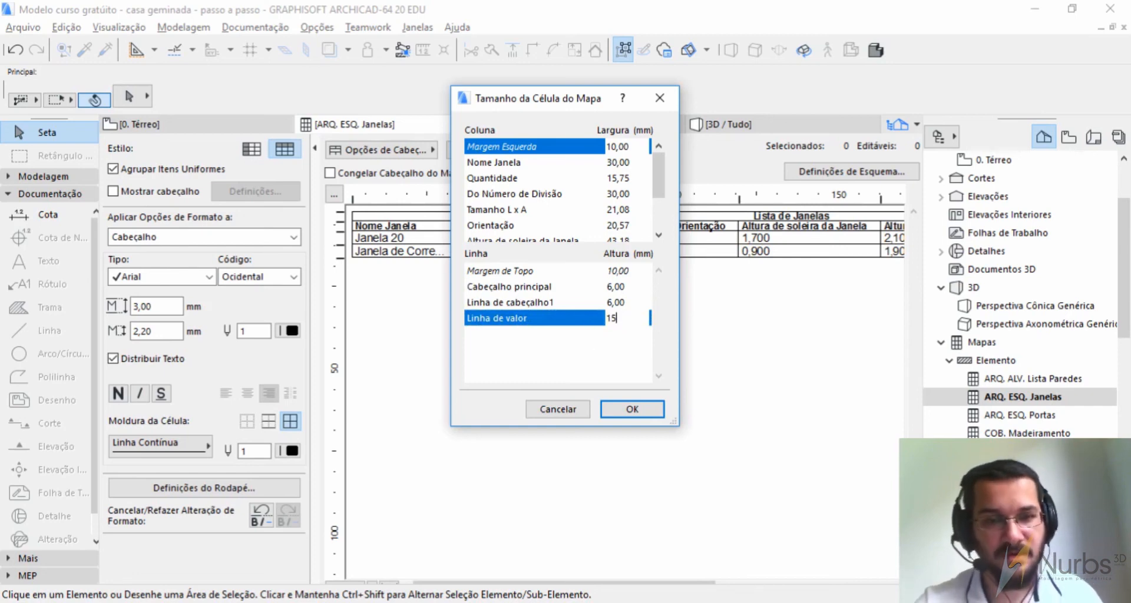
pyautogui.click(616, 411)
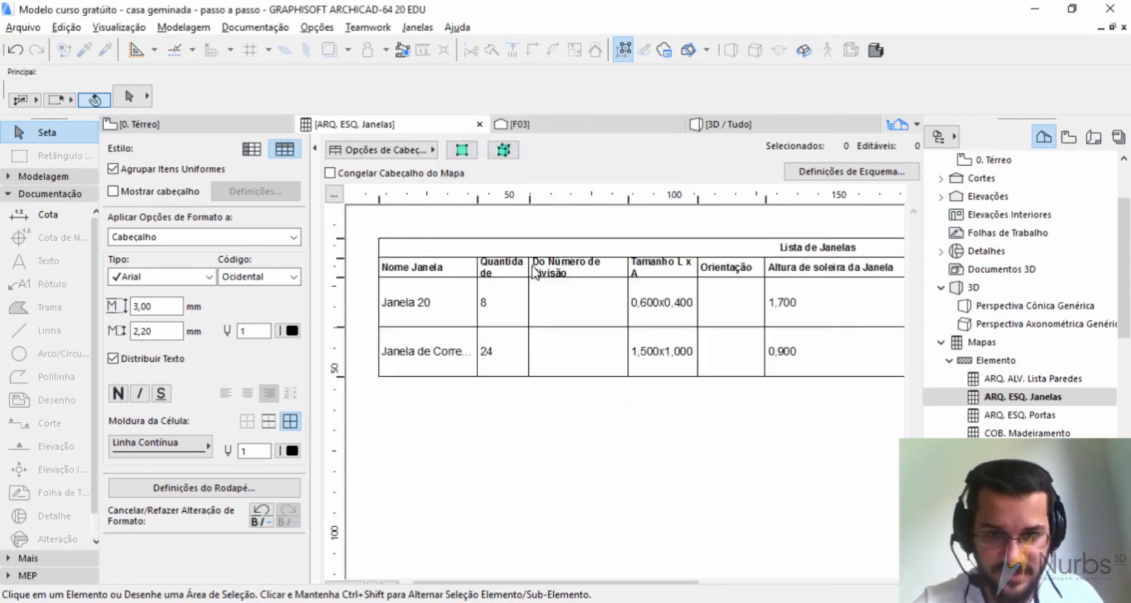
# Step: Set the height of Linha de cabeçalho1 to 10 mm in the schedule's cell sizes
pyautogui.click(565, 254)
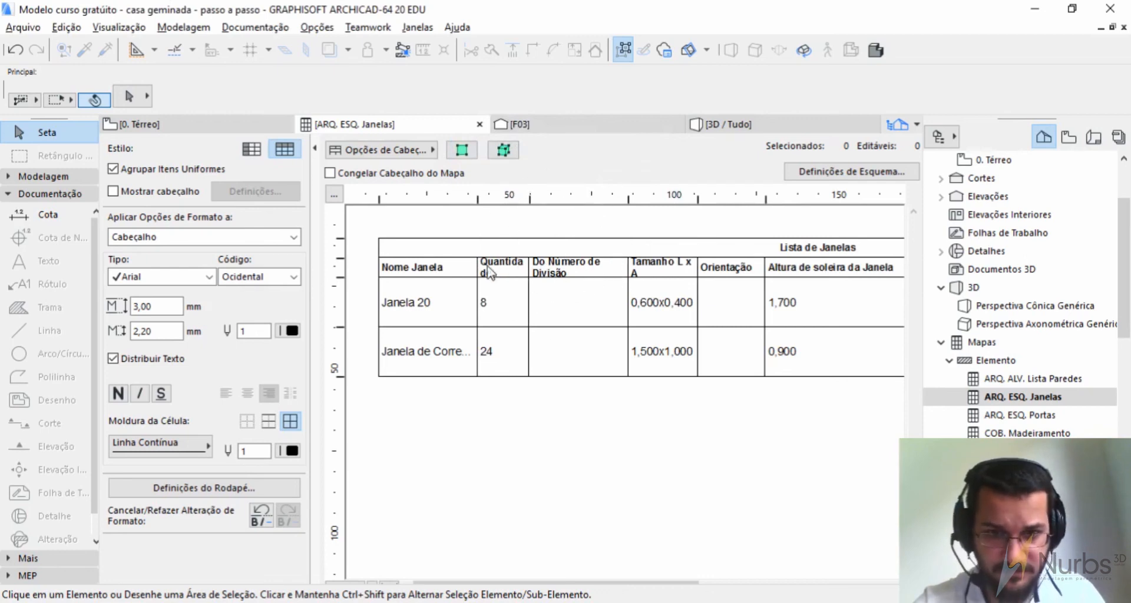
pyautogui.click(343, 195)
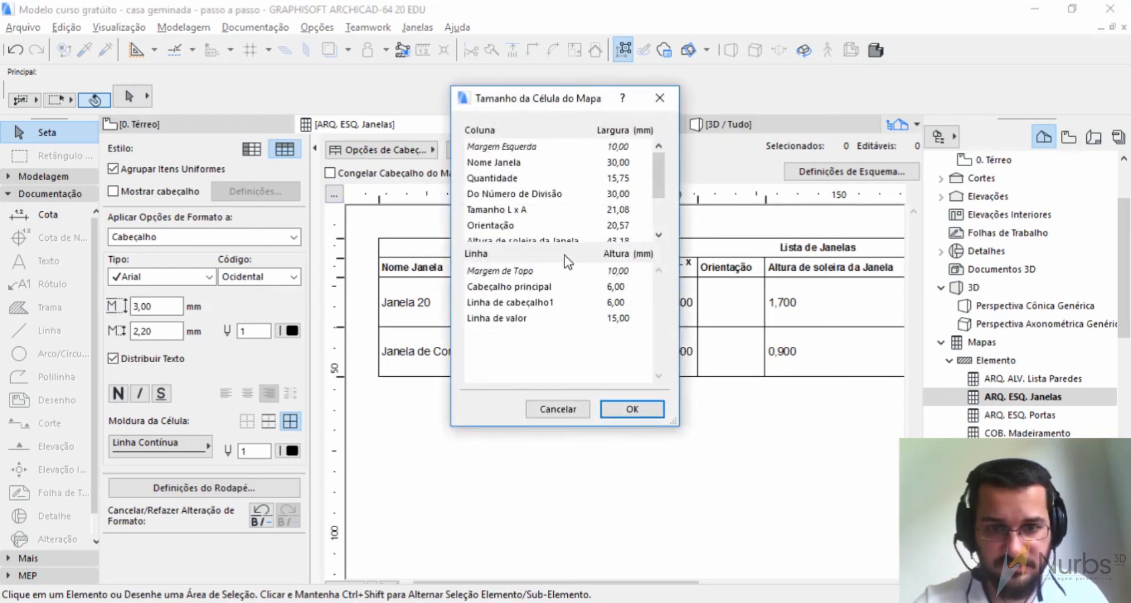
pyautogui.click(623, 302)
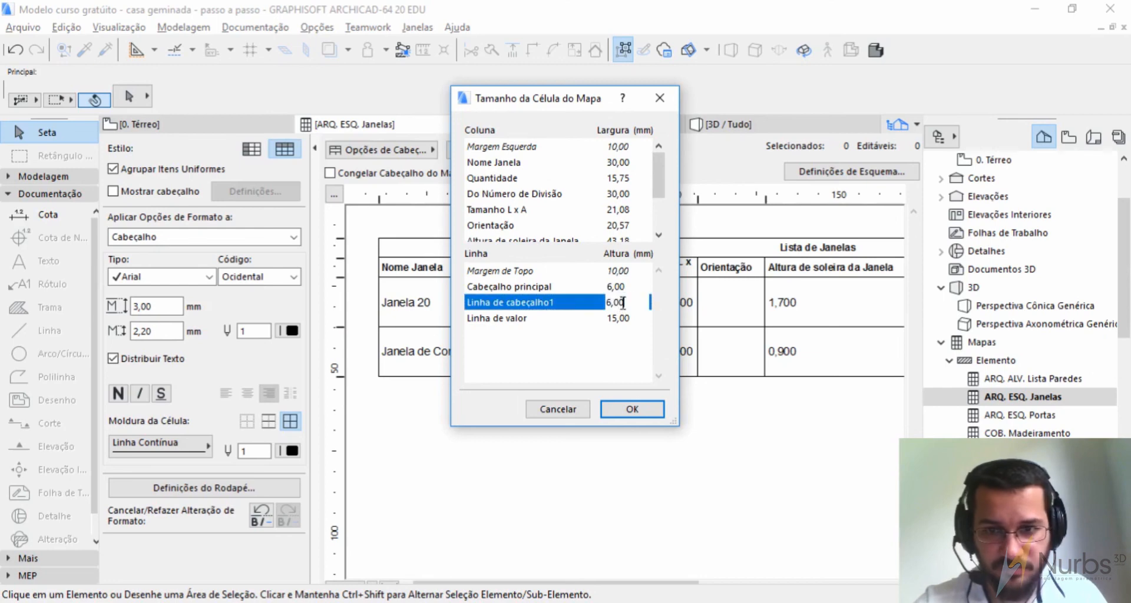
pyautogui.moveTo(623, 303); pyautogui.dragTo(592, 318)
pyautogui.write('10')
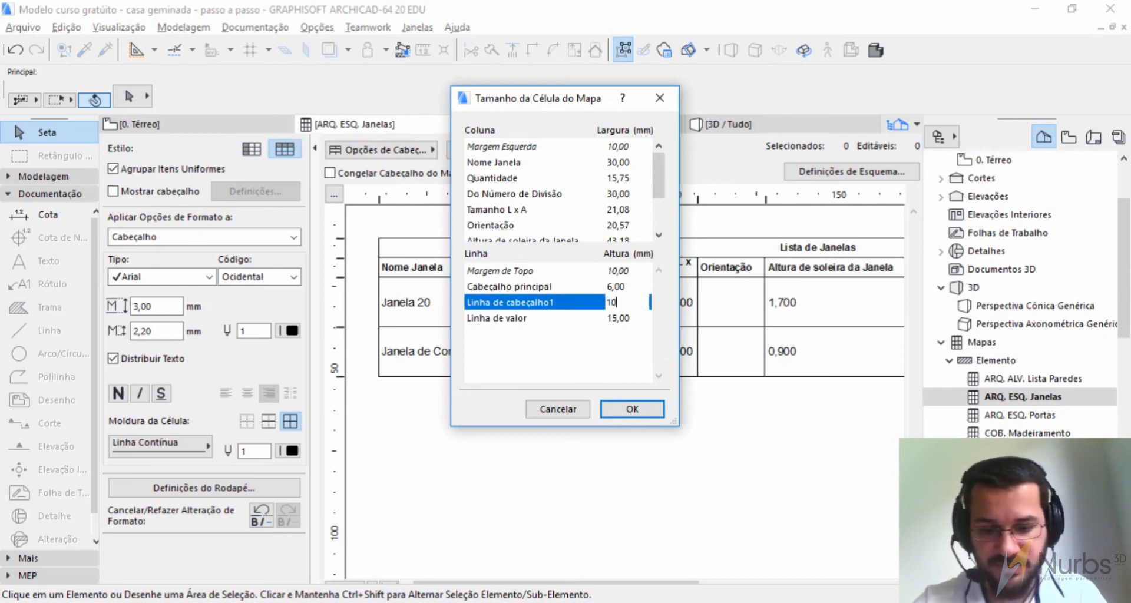
pyautogui.press('Return')
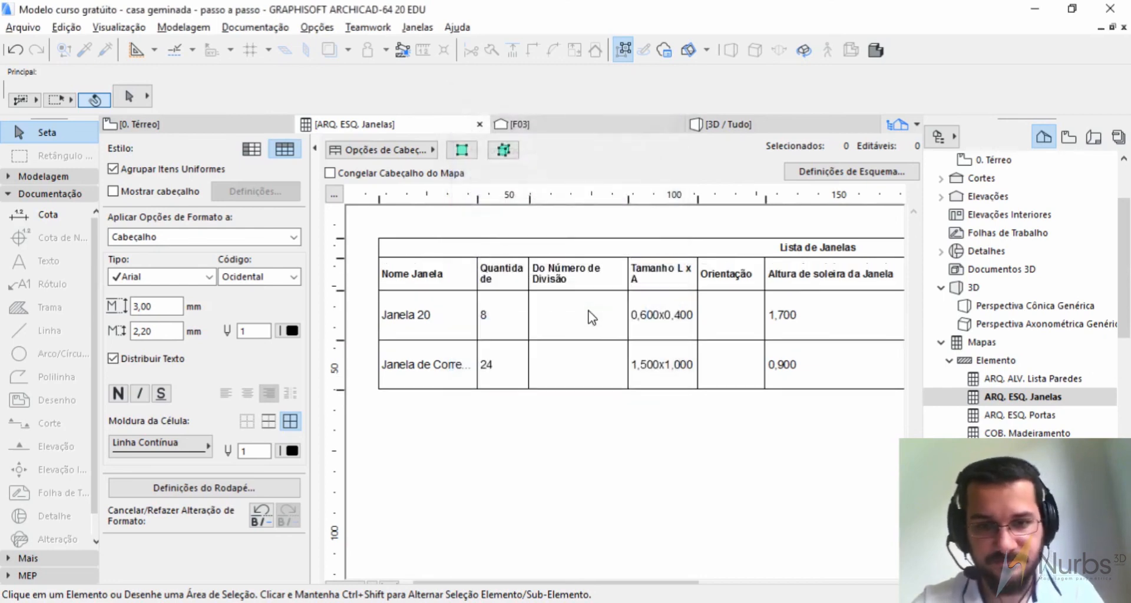
pyautogui.doubleClick(666, 274)
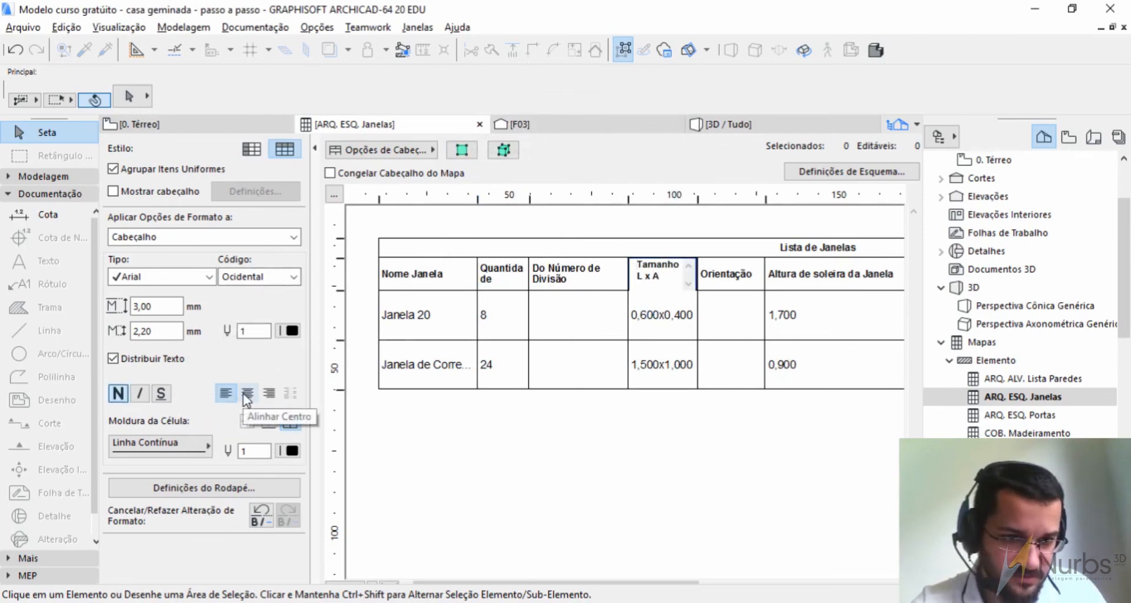
pyautogui.click(140, 404)
pyautogui.click(246, 421)
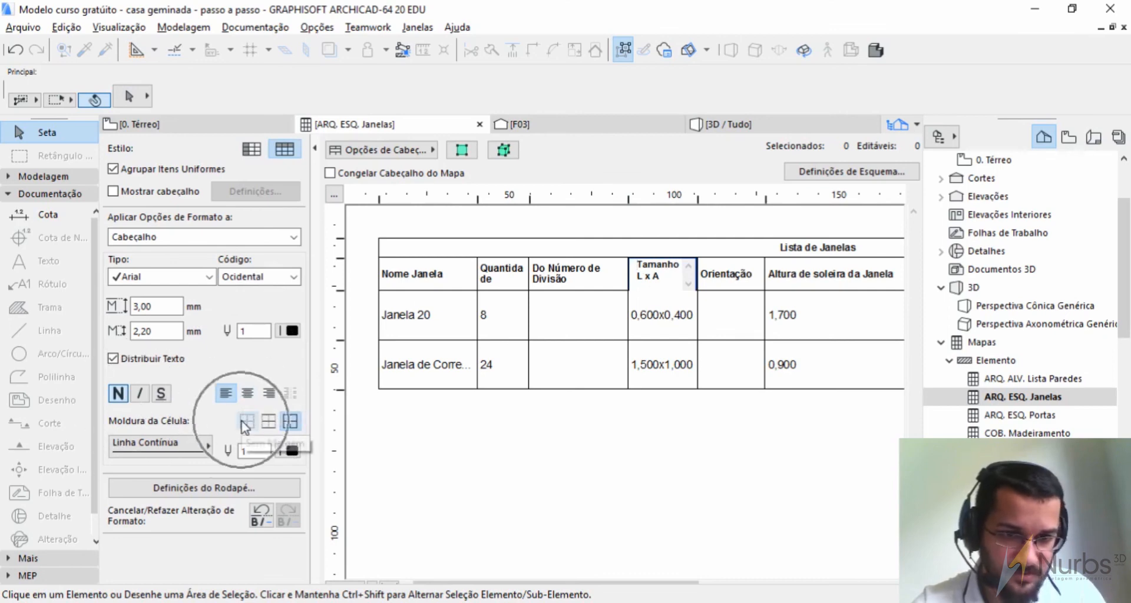
pyautogui.click(659, 276)
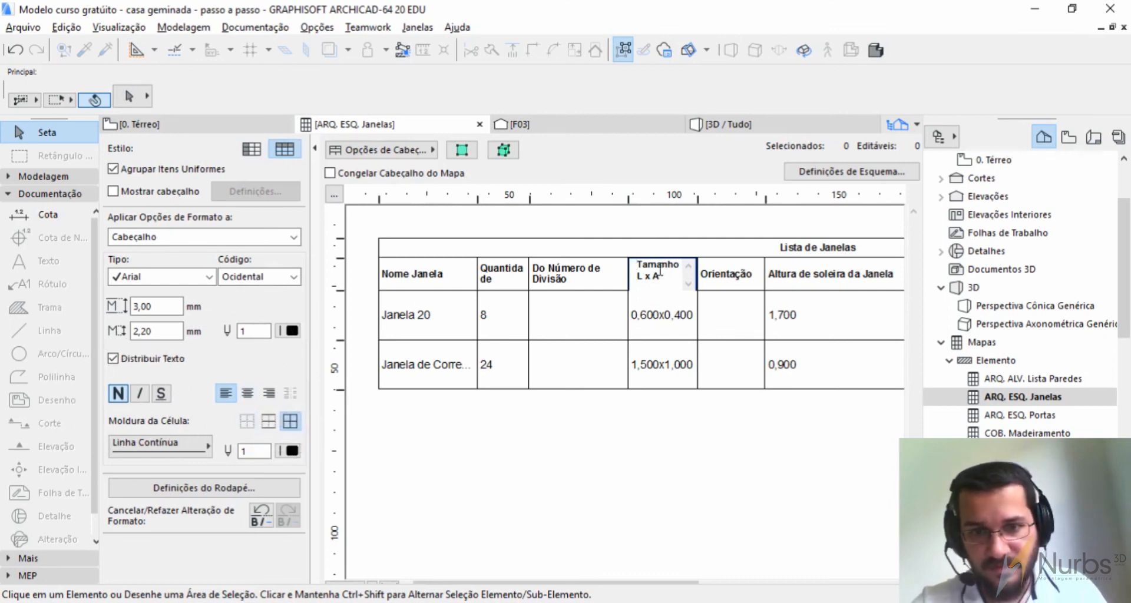
pyautogui.click(660, 266)
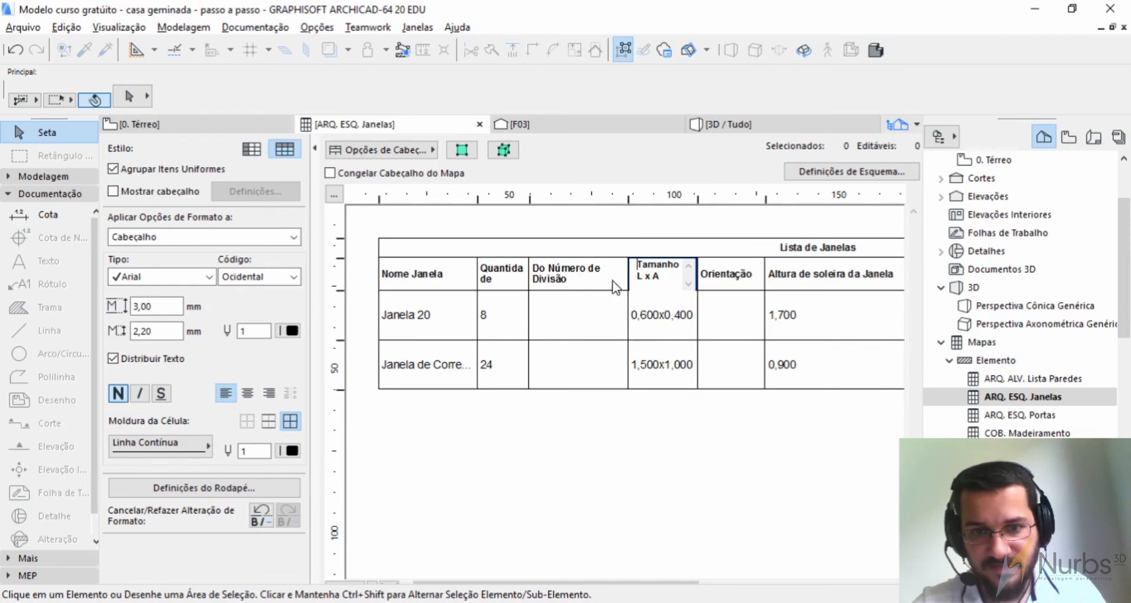
pyautogui.click(631, 459)
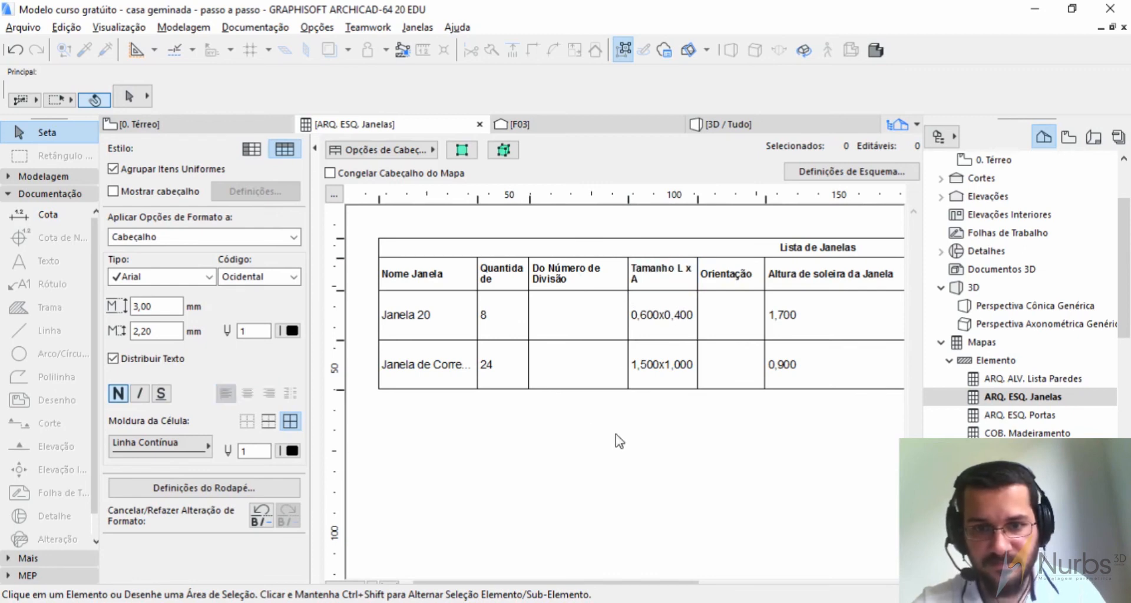
# Step: Change the Tamanho L x A heading to Dimensões L x A and widen its column to about 26 mm
pyautogui.click(677, 269)
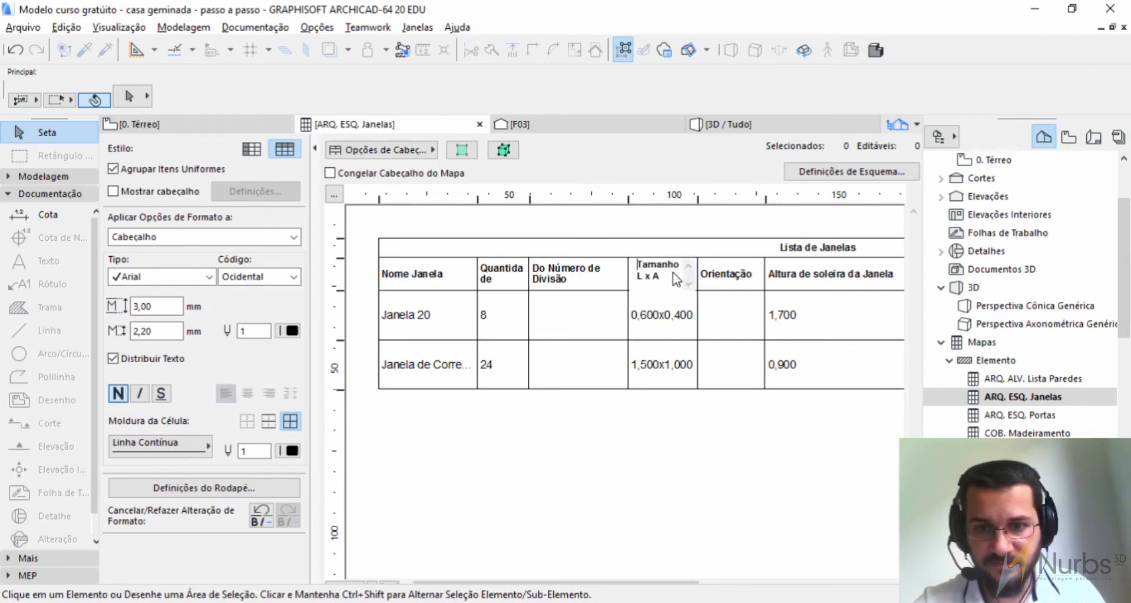
pyautogui.doubleClick(638, 271)
pyautogui.write('Dimen')
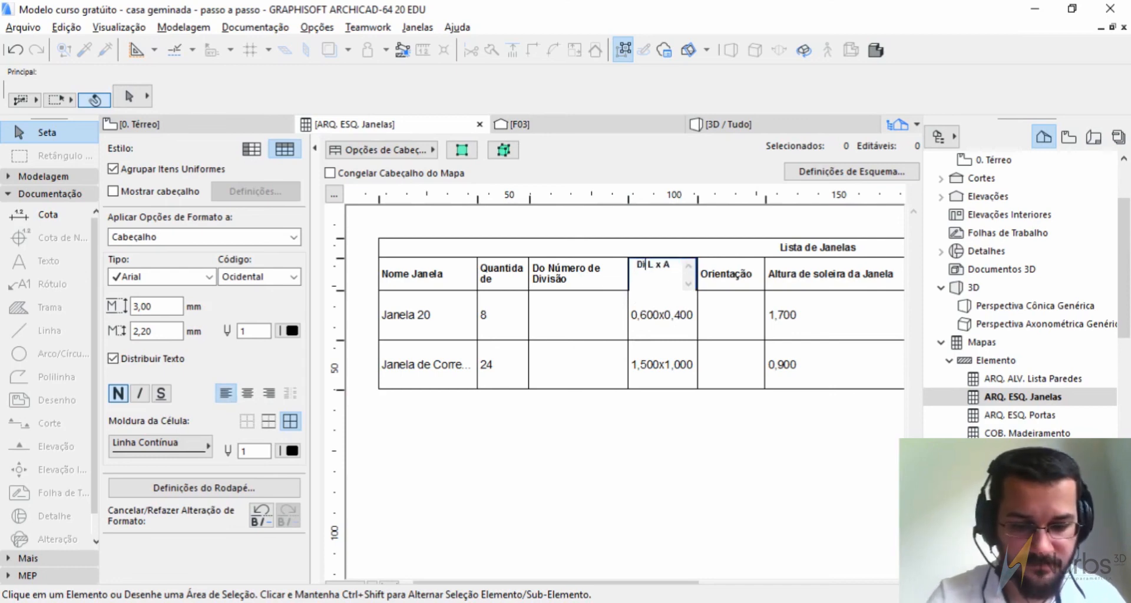
pyautogui.write('sões')
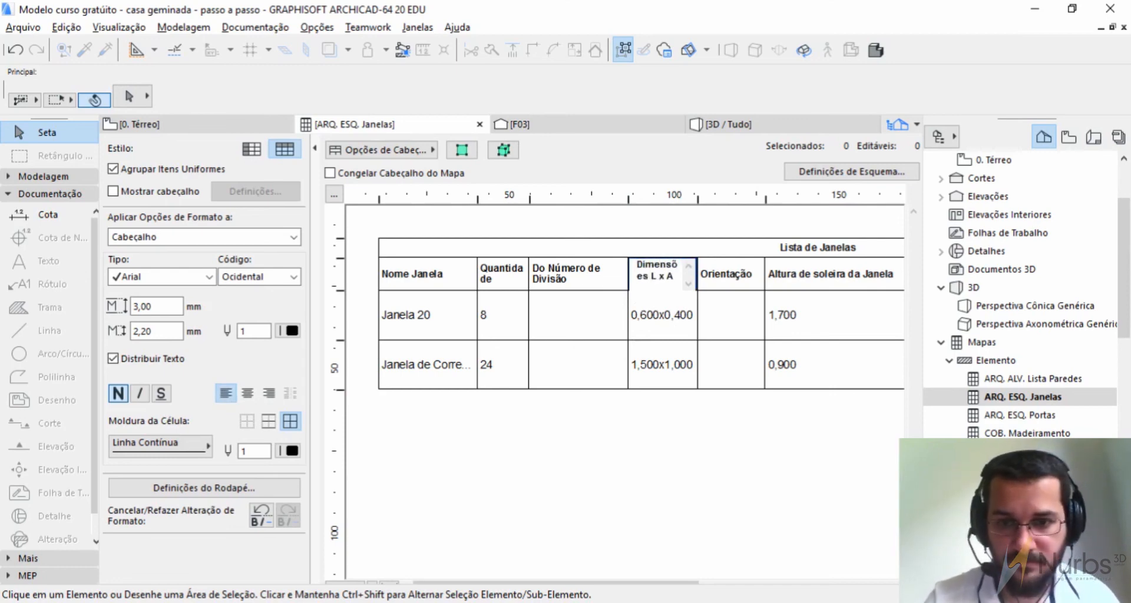
pyautogui.click(638, 269)
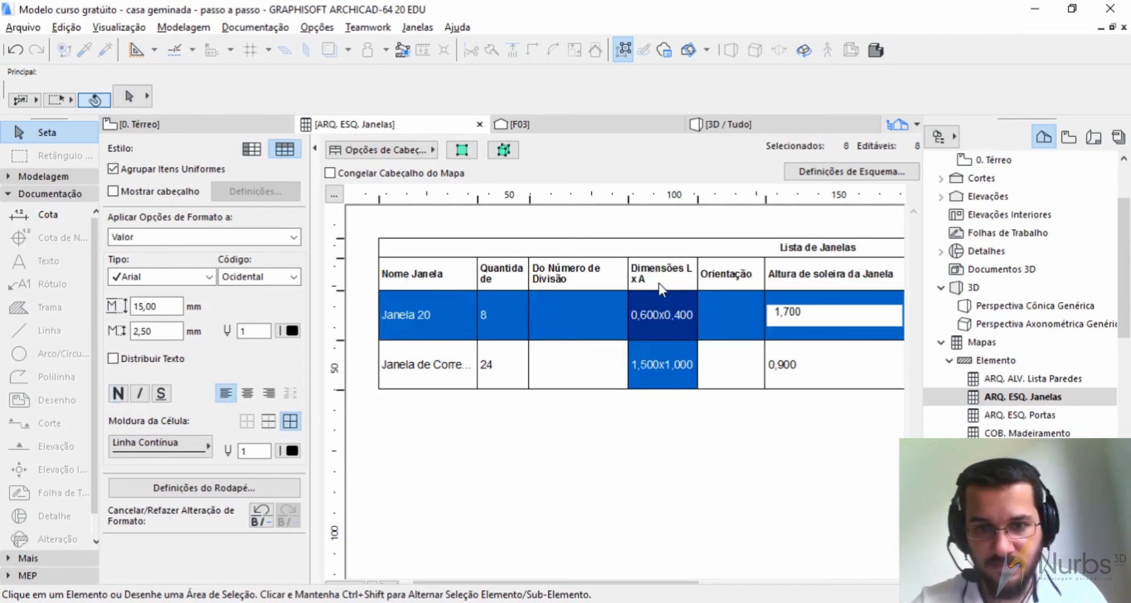
pyautogui.moveTo(696, 198); pyautogui.dragTo(713, 198)
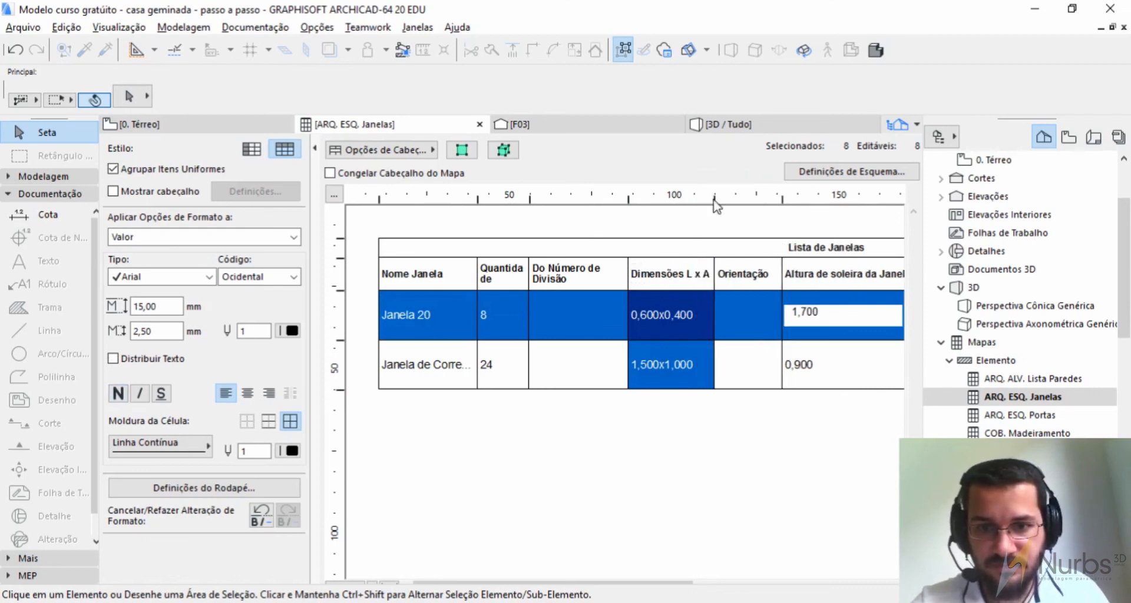
# Step: Set the Dimensões L x A column width to 30 mm and widen the Quantidade column to fit its heading on one line
pyautogui.click(334, 195)
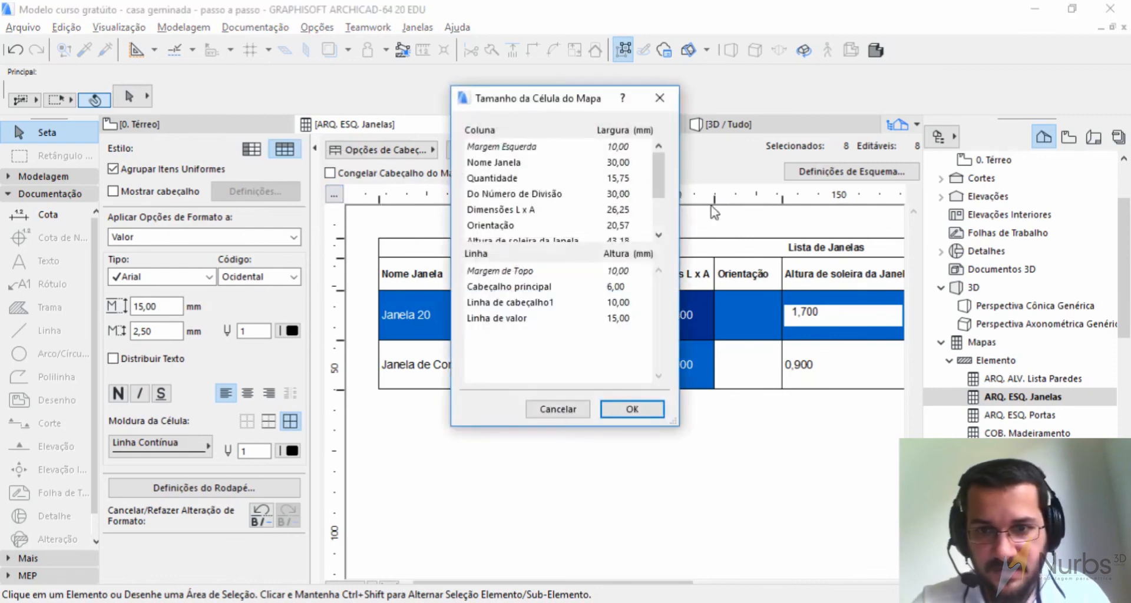
pyautogui.scroll(-3, 538, 194)
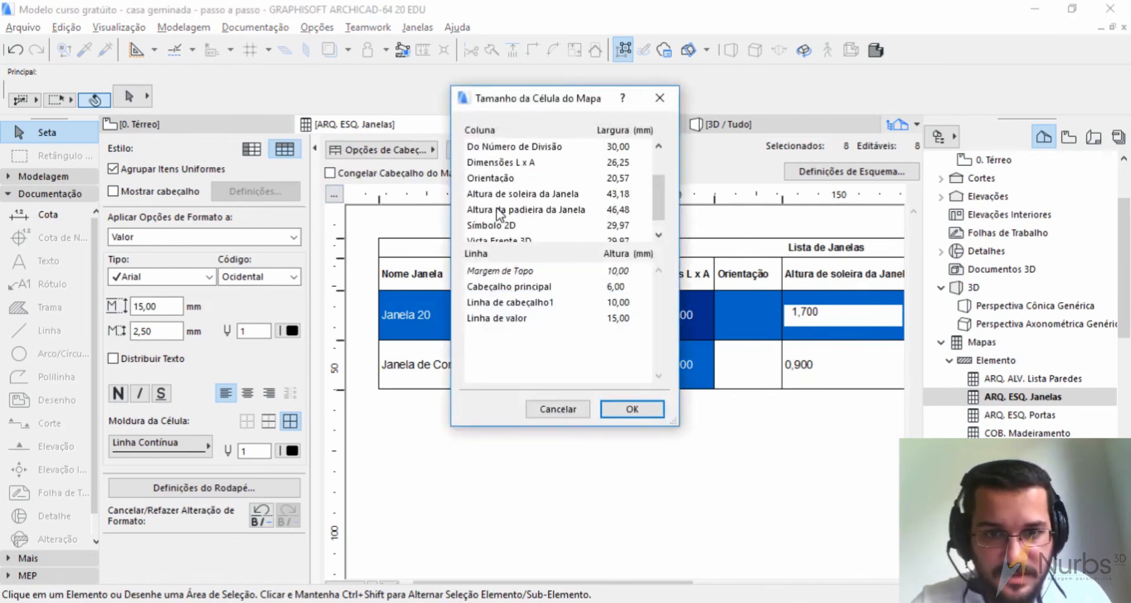
pyautogui.scroll(3, 497, 210)
pyautogui.scroll(-3, 497, 208)
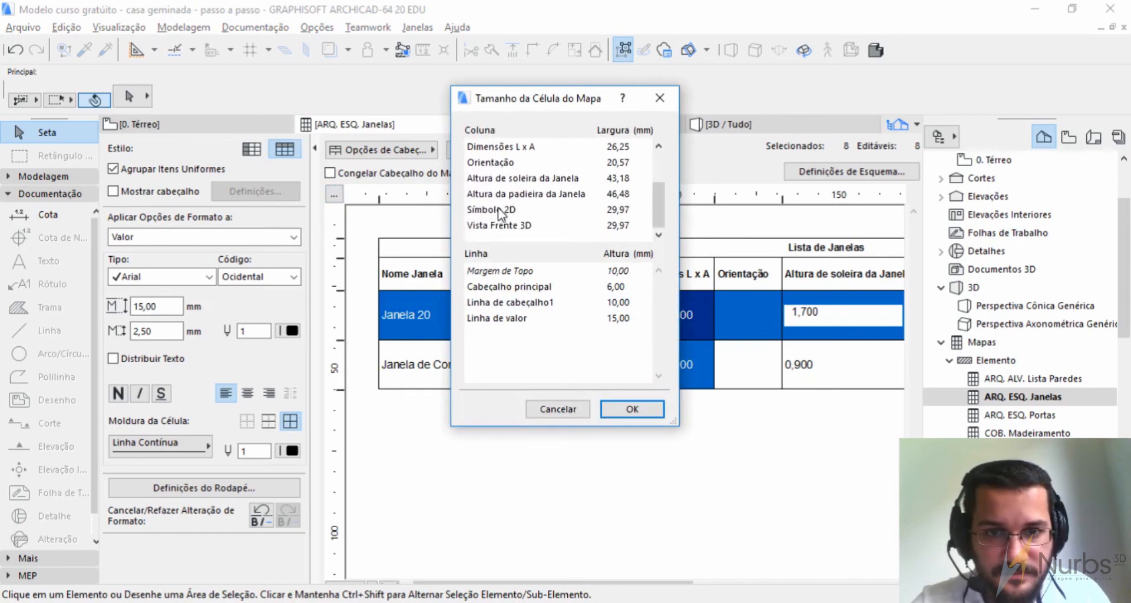
pyautogui.scroll(3, 497, 207)
pyautogui.scroll(1, 498, 208)
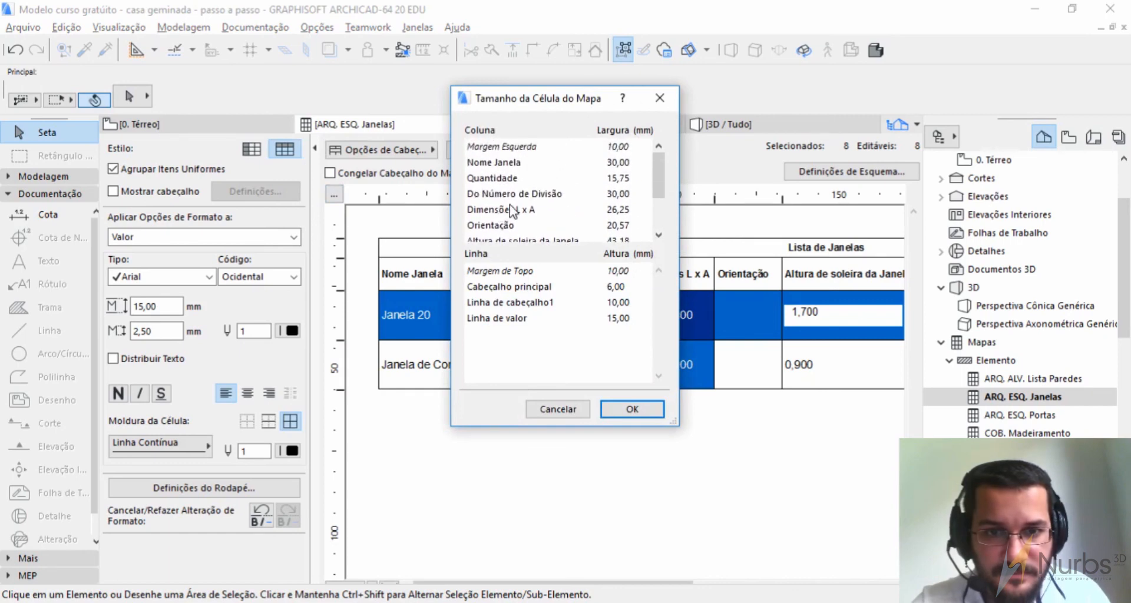
pyautogui.scroll(-1, 547, 217)
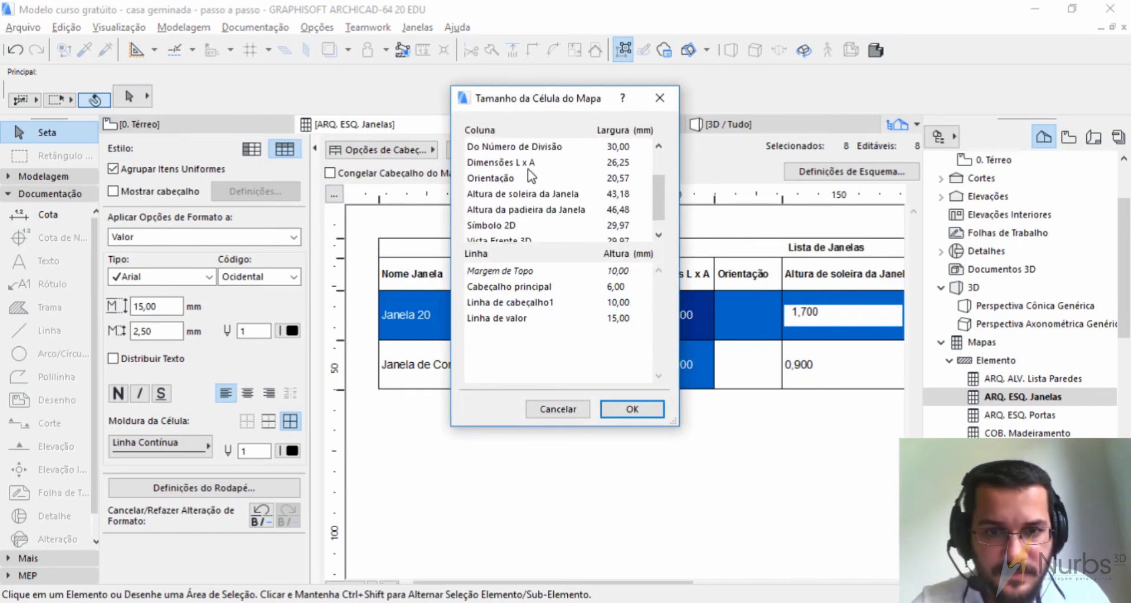
pyautogui.click(611, 163)
pyautogui.moveTo(632, 166); pyautogui.dragTo(564, 180)
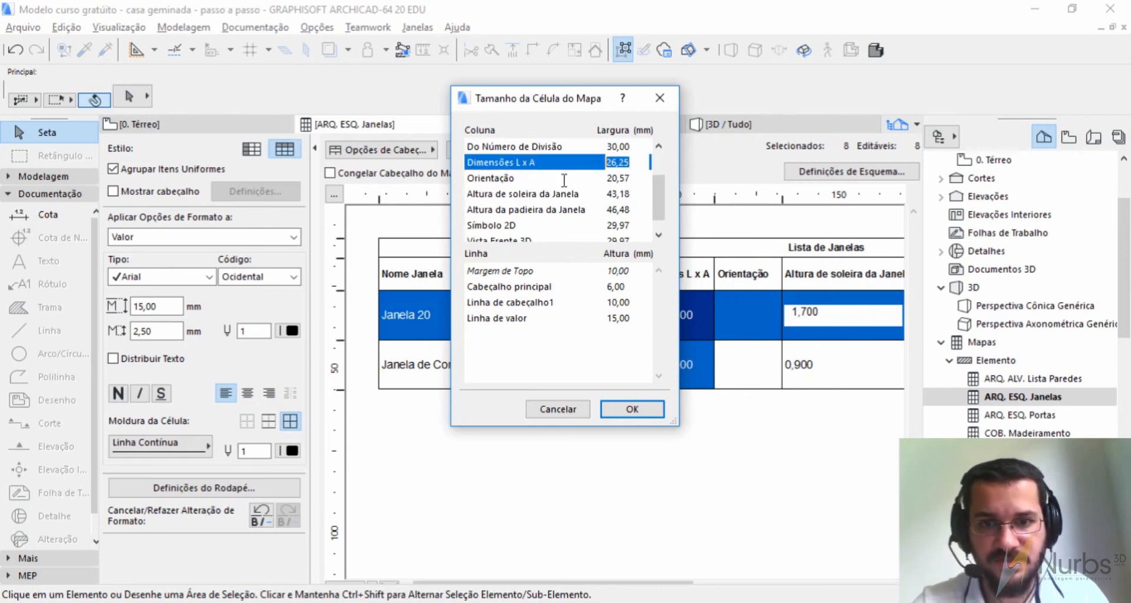
pyautogui.write('30')
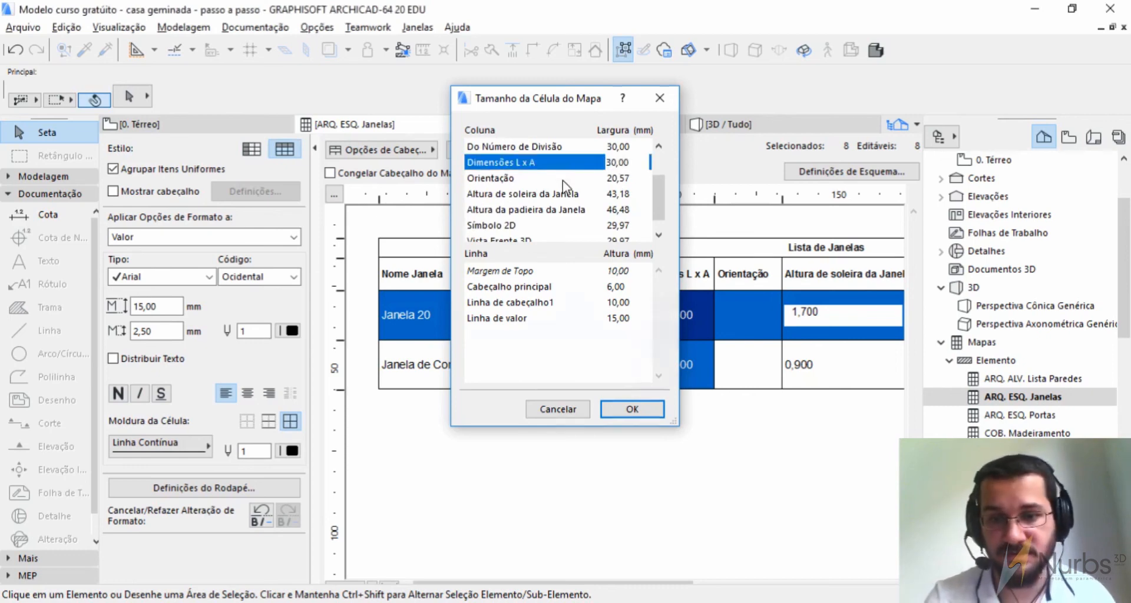
pyautogui.press('Return')
pyautogui.click(655, 443)
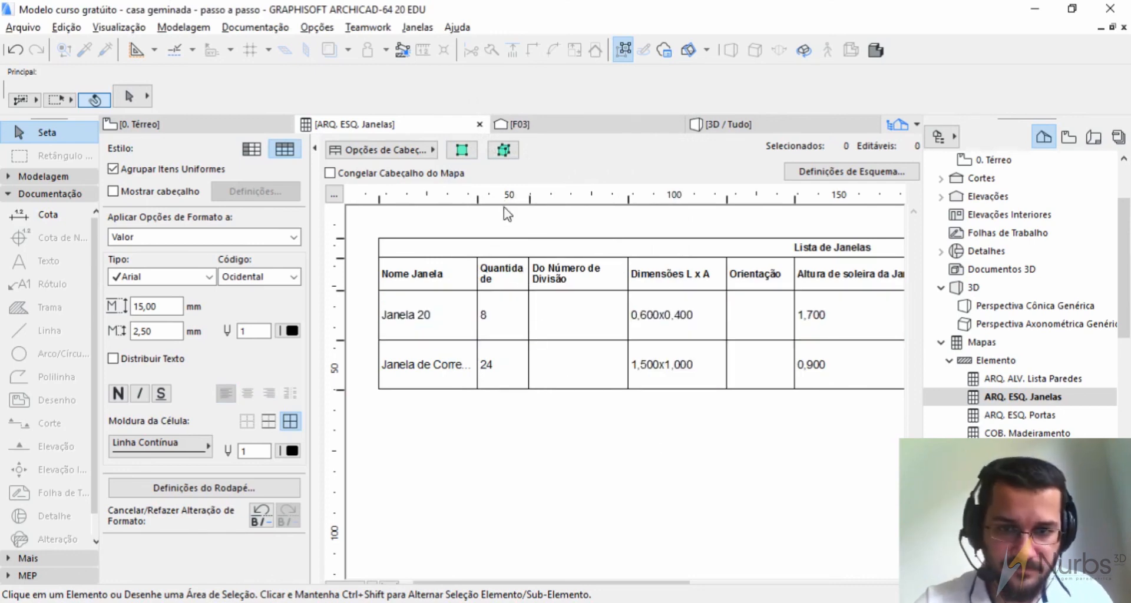
pyautogui.moveTo(530, 198); pyautogui.dragTo(550, 198)
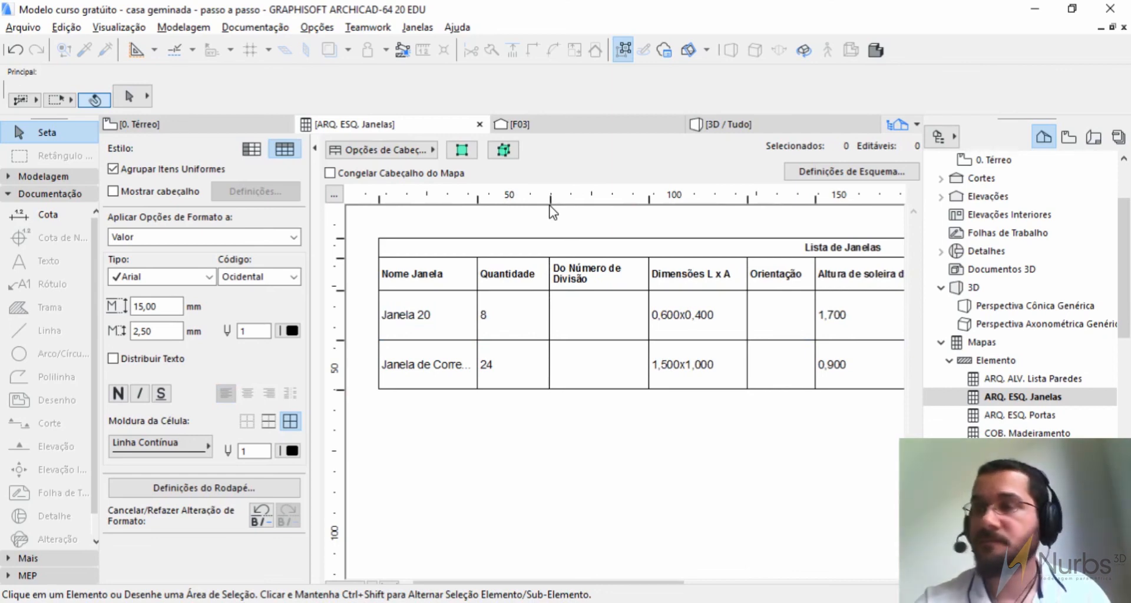
# Step: Review the properties of the Esquadrias group in the property manager and close it without changes
pyautogui.click(321, 28)
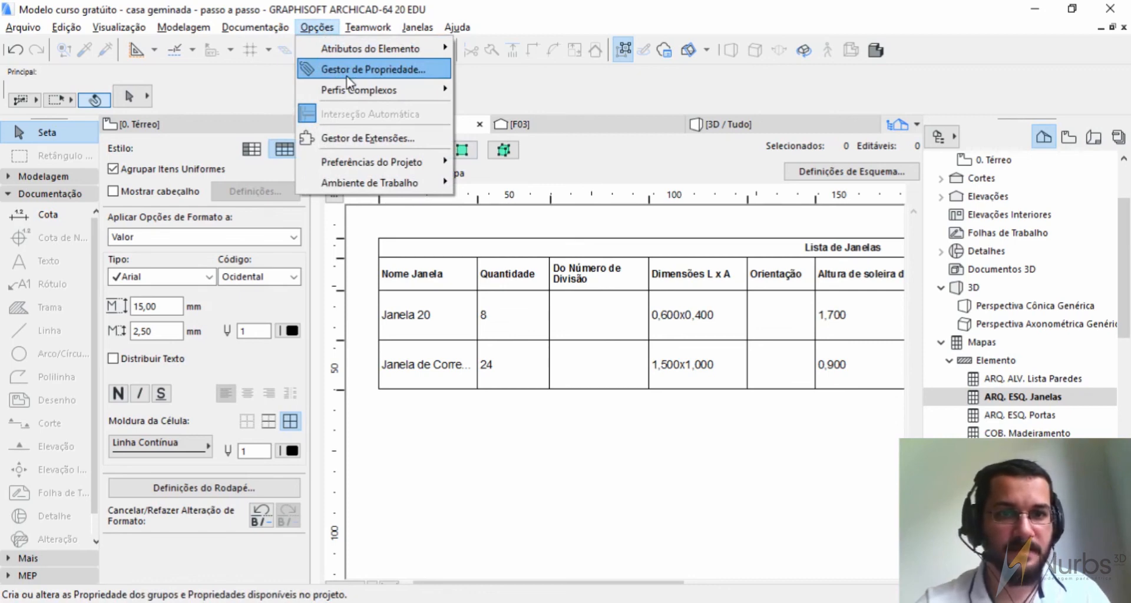
pyautogui.click(353, 69)
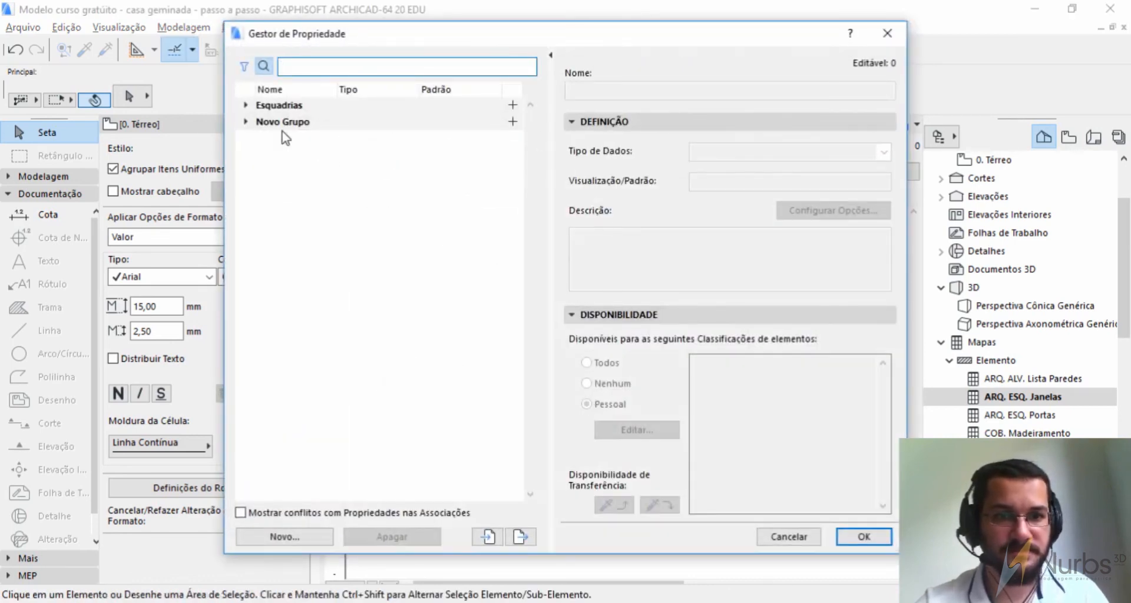
pyautogui.click(244, 106)
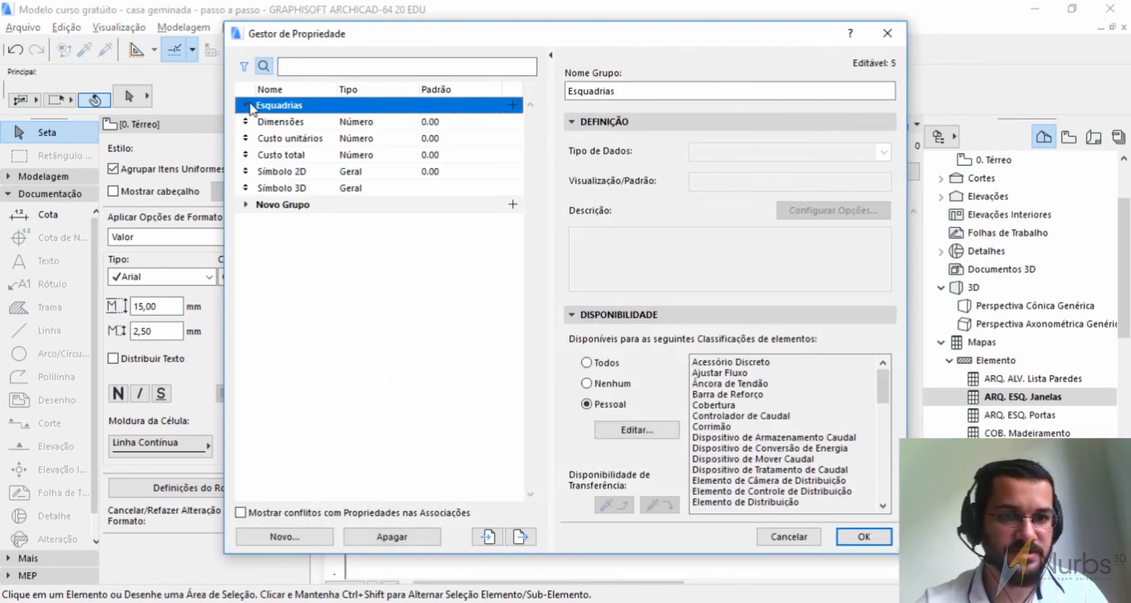
pyautogui.click(246, 106)
pyautogui.click(888, 33)
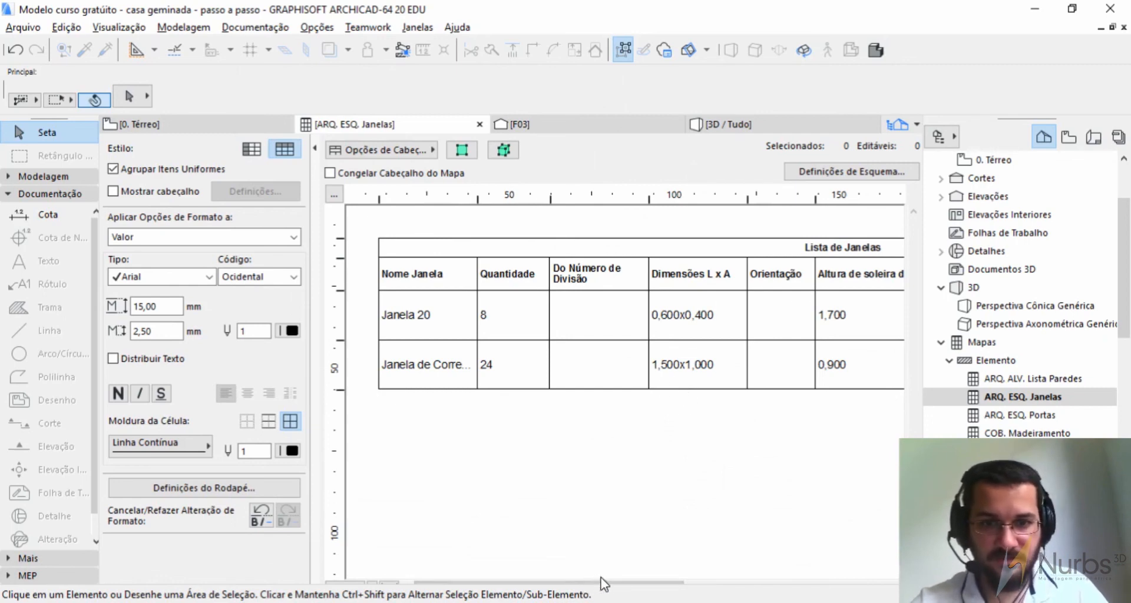
# Step: Set the scale of the Vista Frente 3D previews to Para Ajustar (≤ 1:50) in the window schedule
pyautogui.moveTo(644, 581); pyautogui.dragTo(871, 576)
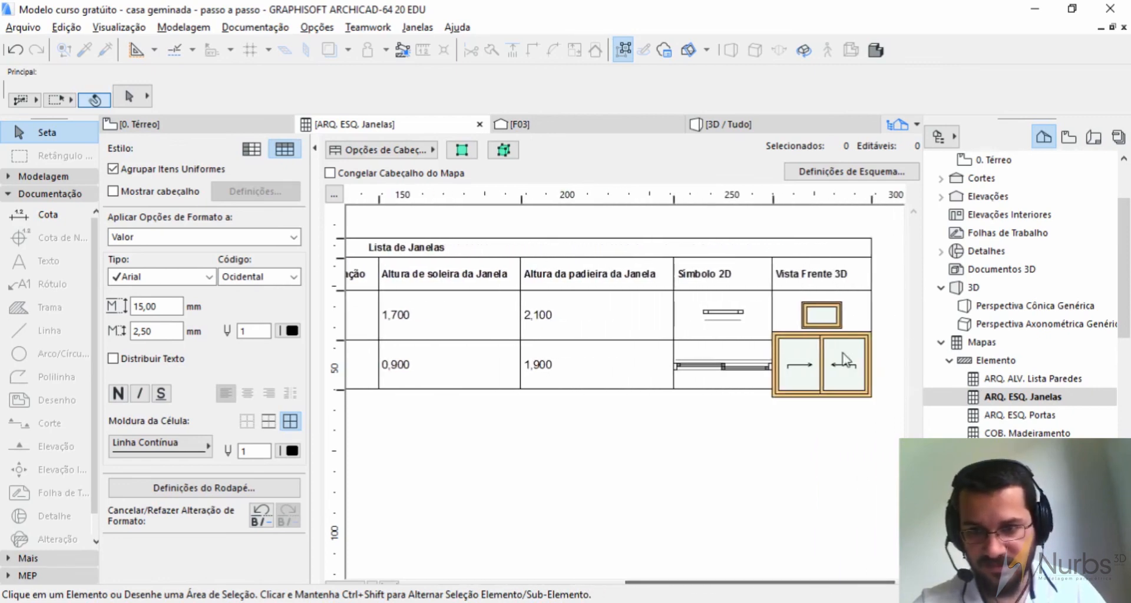
pyautogui.click(847, 386)
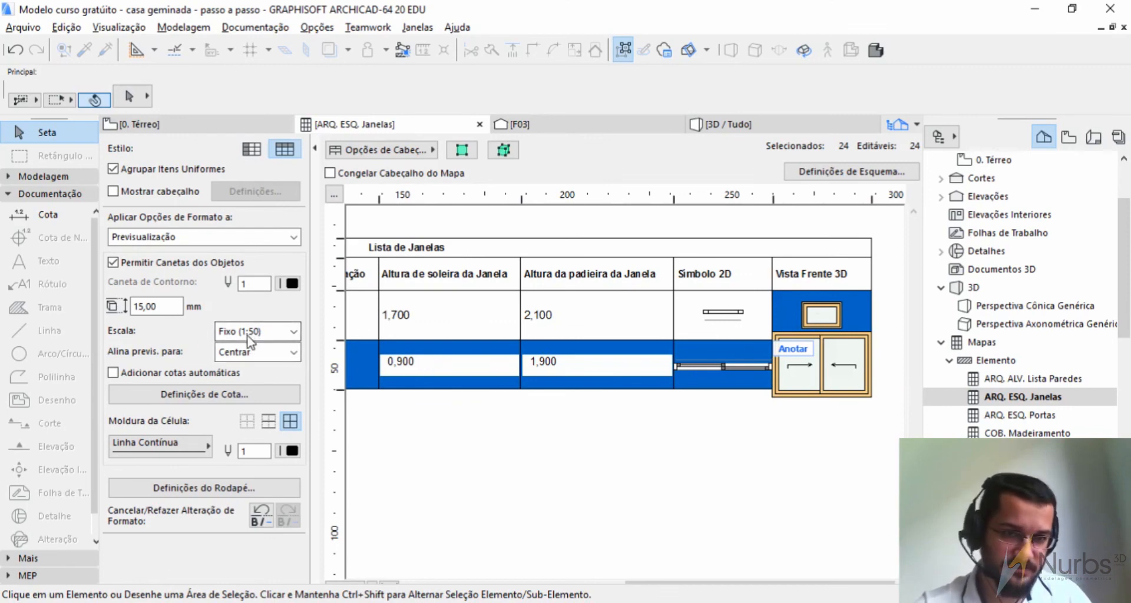
pyautogui.click(293, 331)
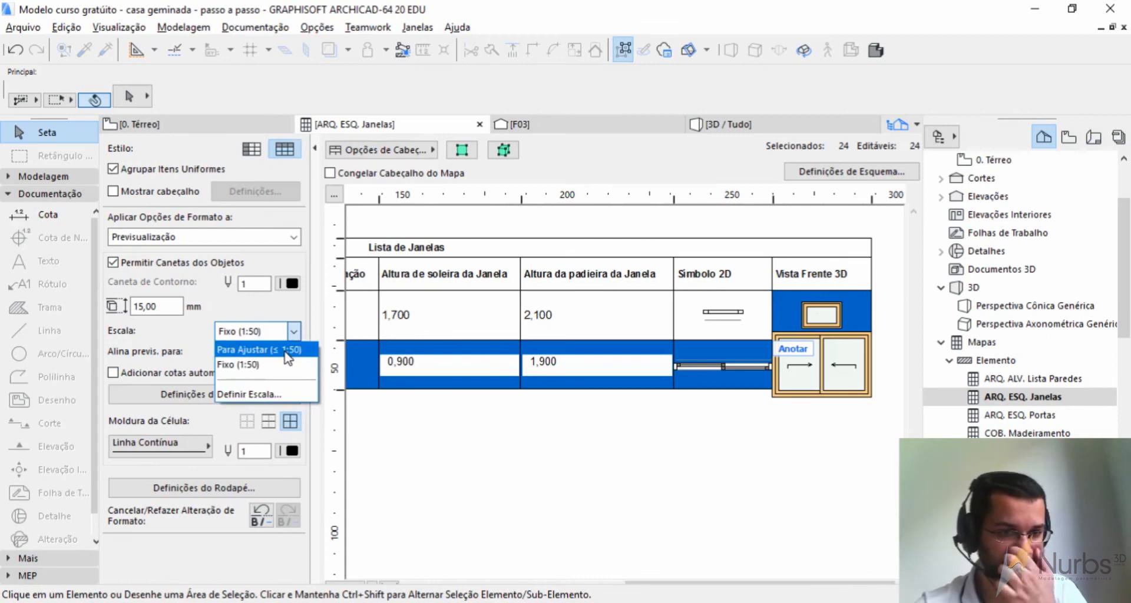
pyautogui.click(287, 350)
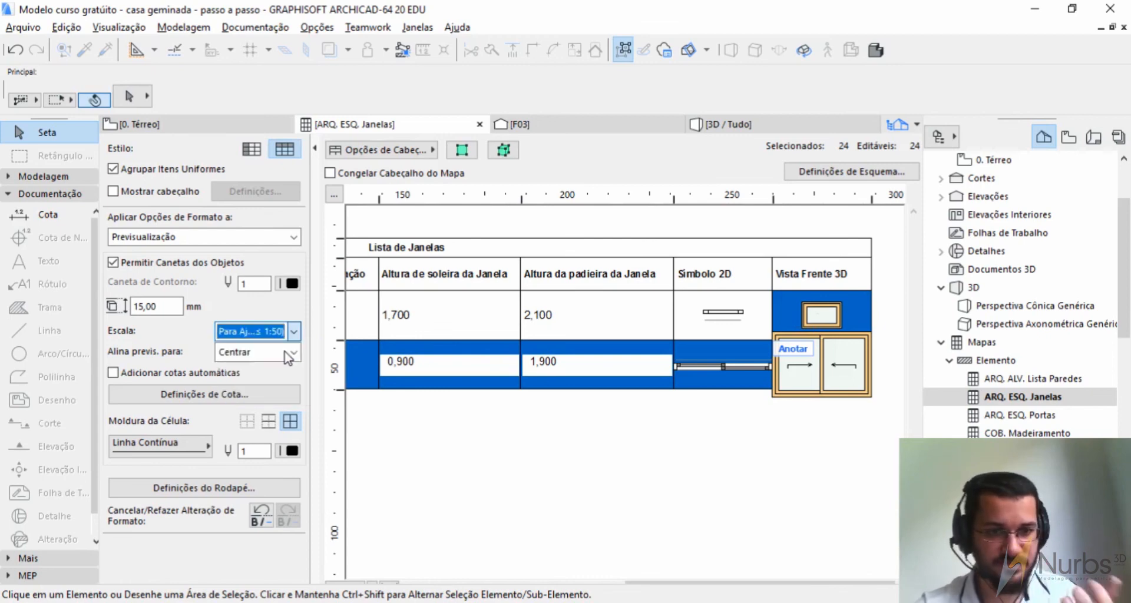
pyautogui.click(695, 474)
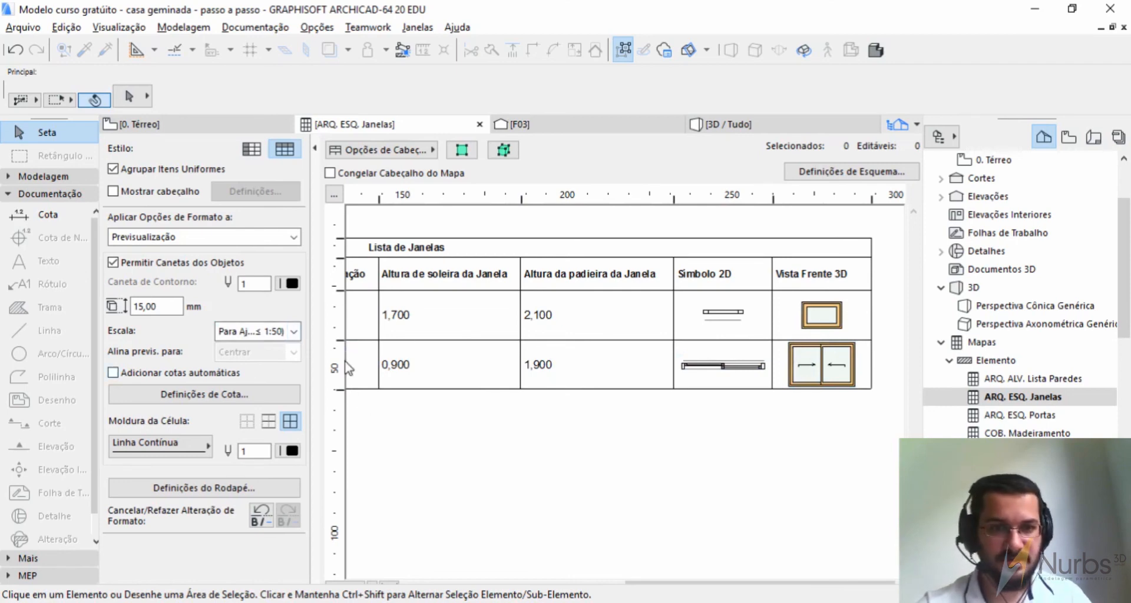
# Step: Set the Linha de valor height to 20 mm in the schedule's cell sizes
pyautogui.click(334, 194)
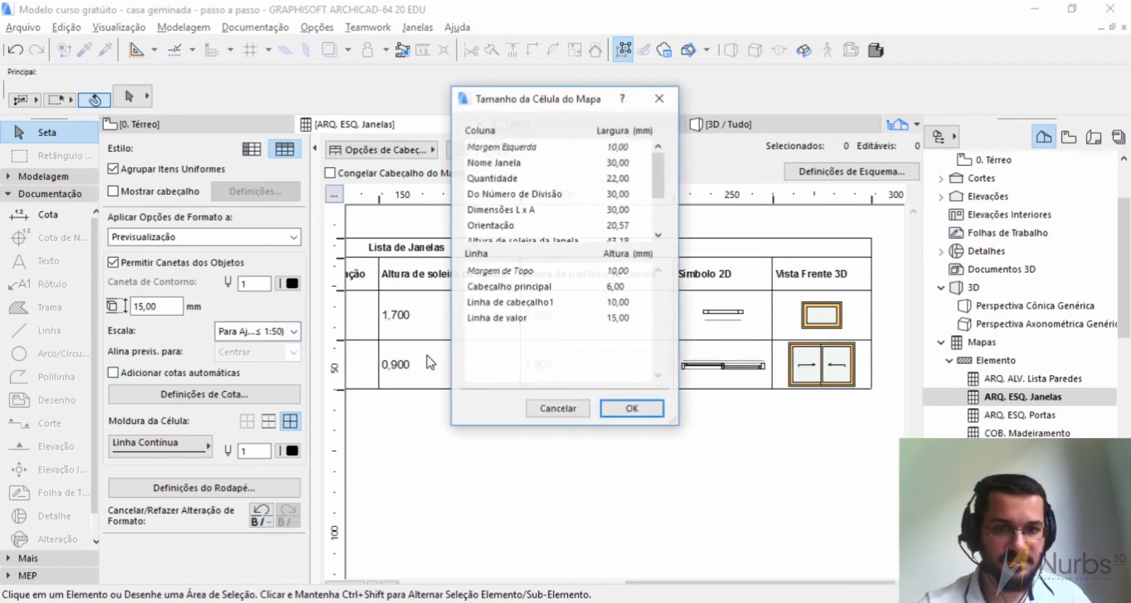
pyautogui.click(544, 322)
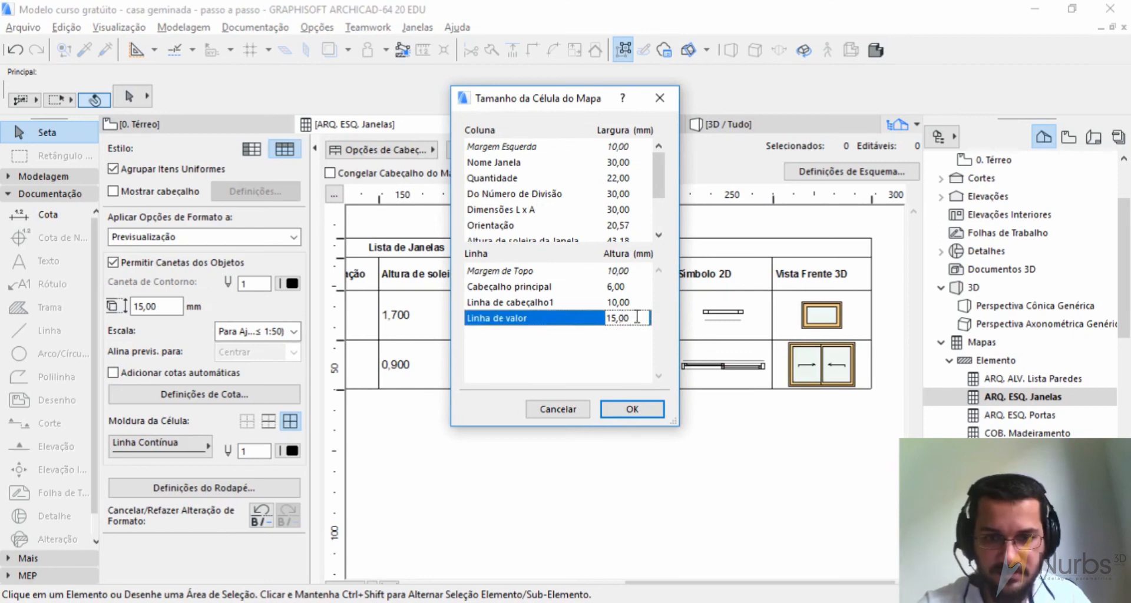
pyautogui.moveTo(636, 318); pyautogui.dragTo(565, 337)
pyautogui.write('20')
pyautogui.press('Return')
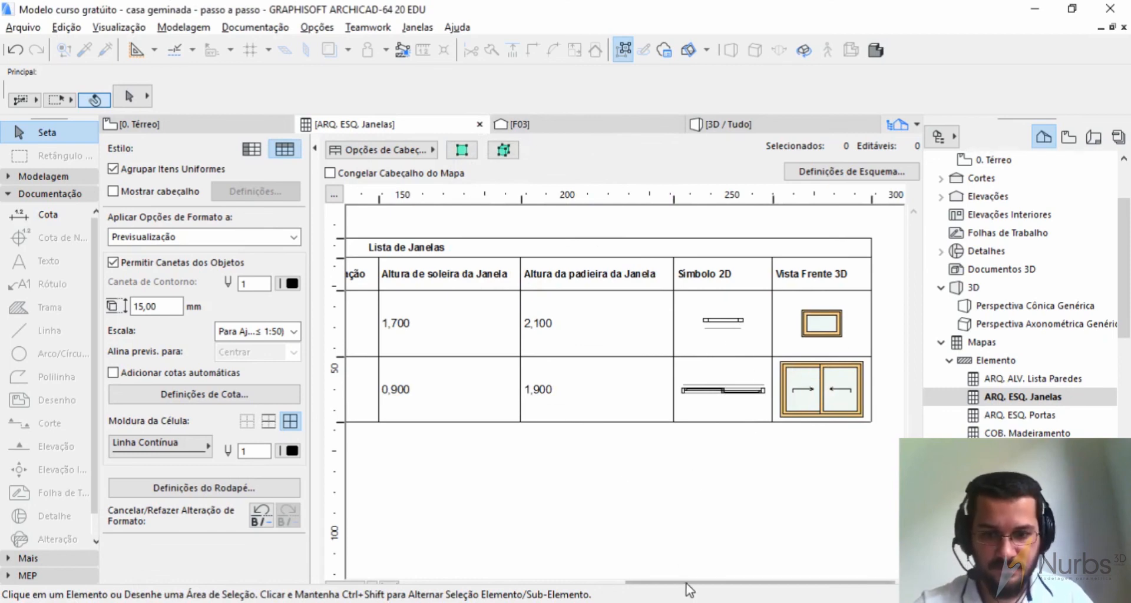
# Step: Try a cell frame with horizontal lines only for the schedule's Previsualização format
pyautogui.moveTo(648, 574); pyautogui.dragTo(435, 571)
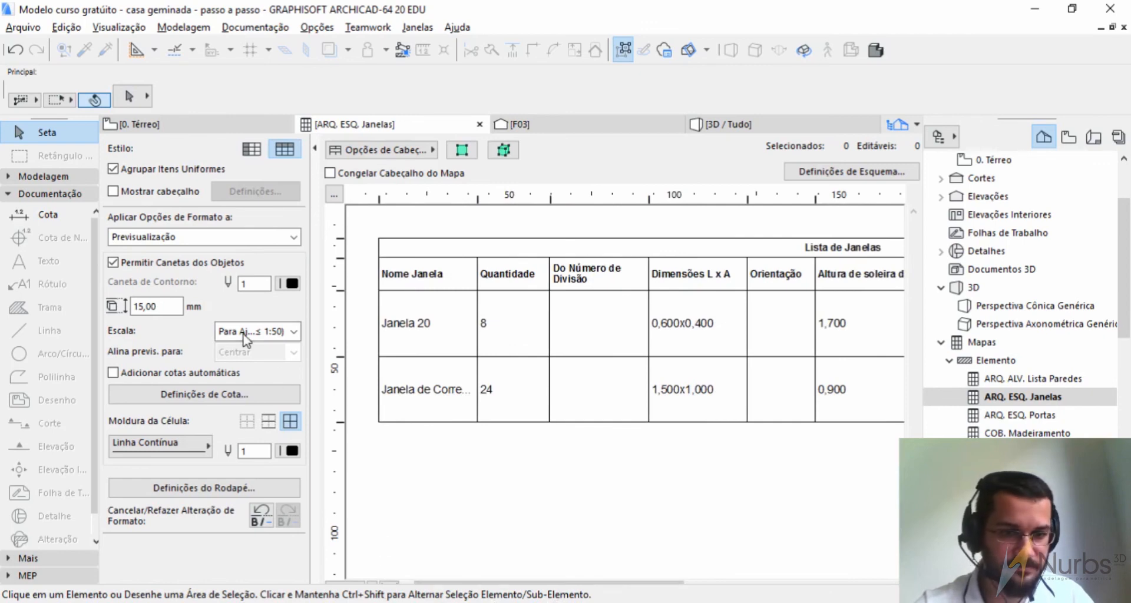
pyautogui.click(183, 241)
pyautogui.click(183, 240)
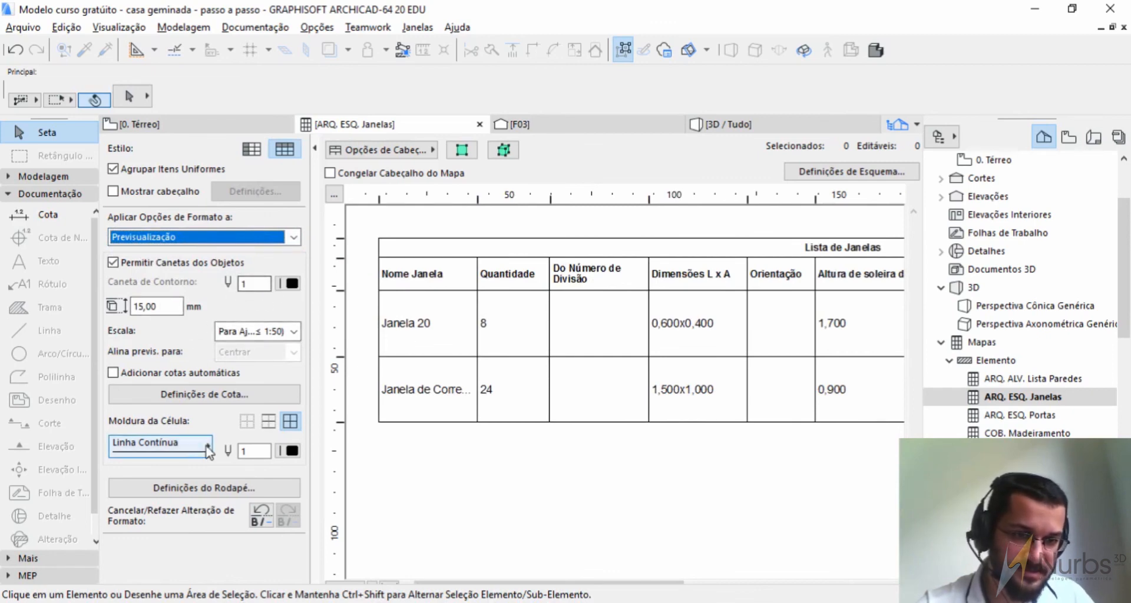
pyautogui.click(266, 429)
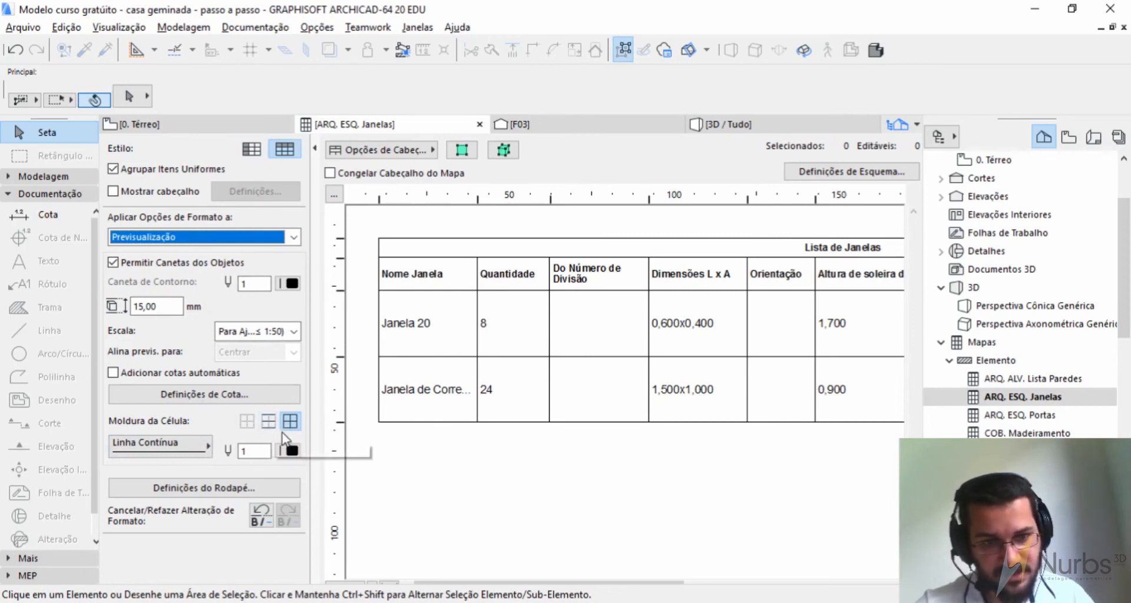
pyautogui.click(269, 426)
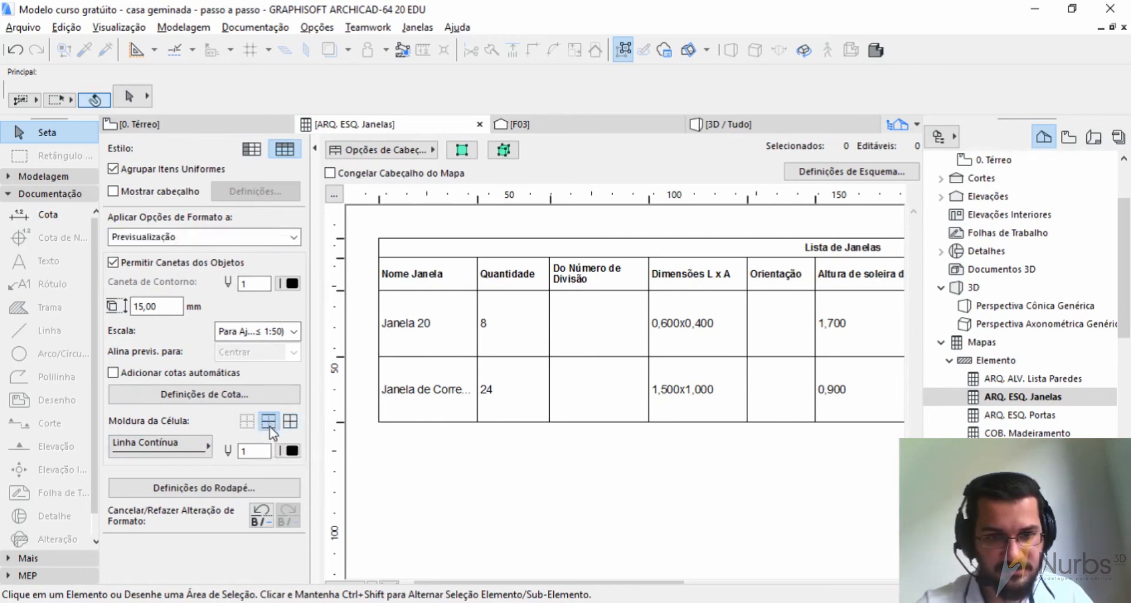
# Step: Try horizontal-only frames on the schedule's Cabeçalho cells and return them to full frames
pyautogui.click(457, 284)
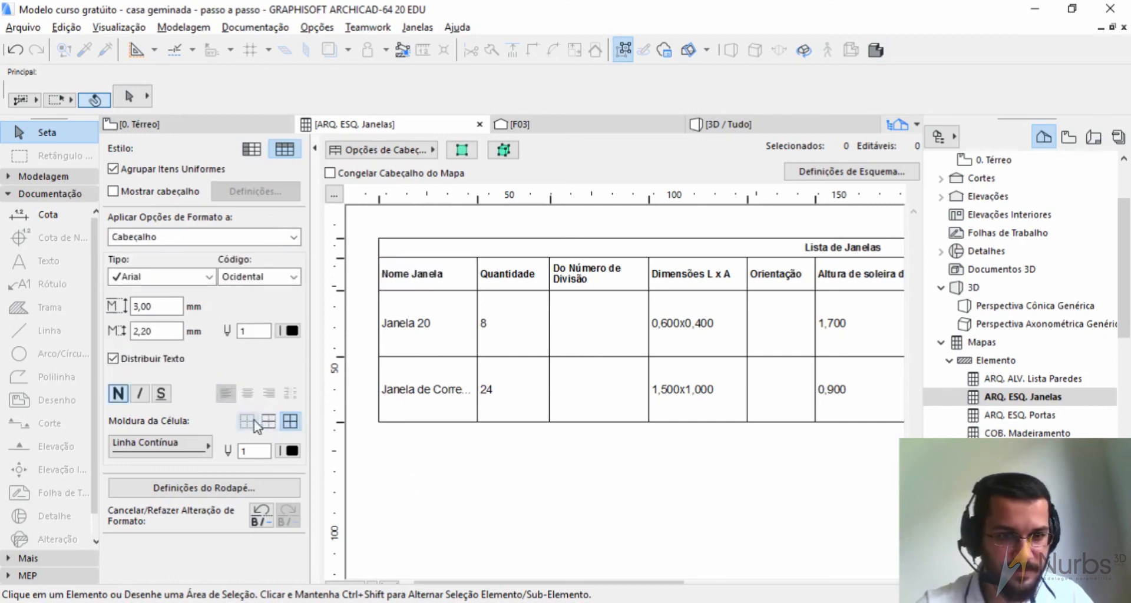
pyautogui.click(269, 421)
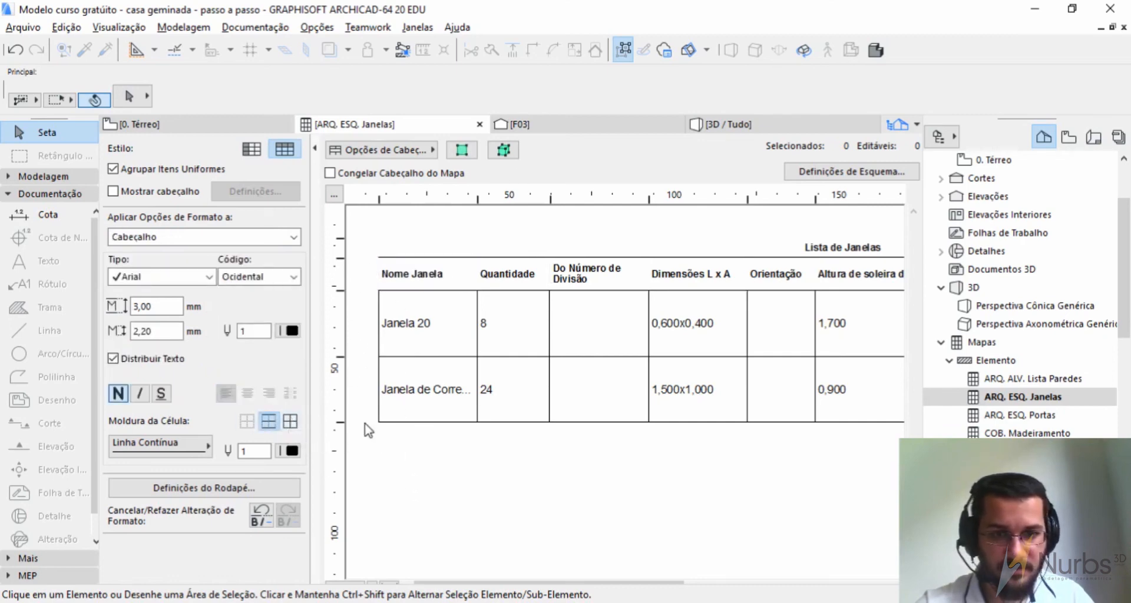
pyautogui.click(292, 421)
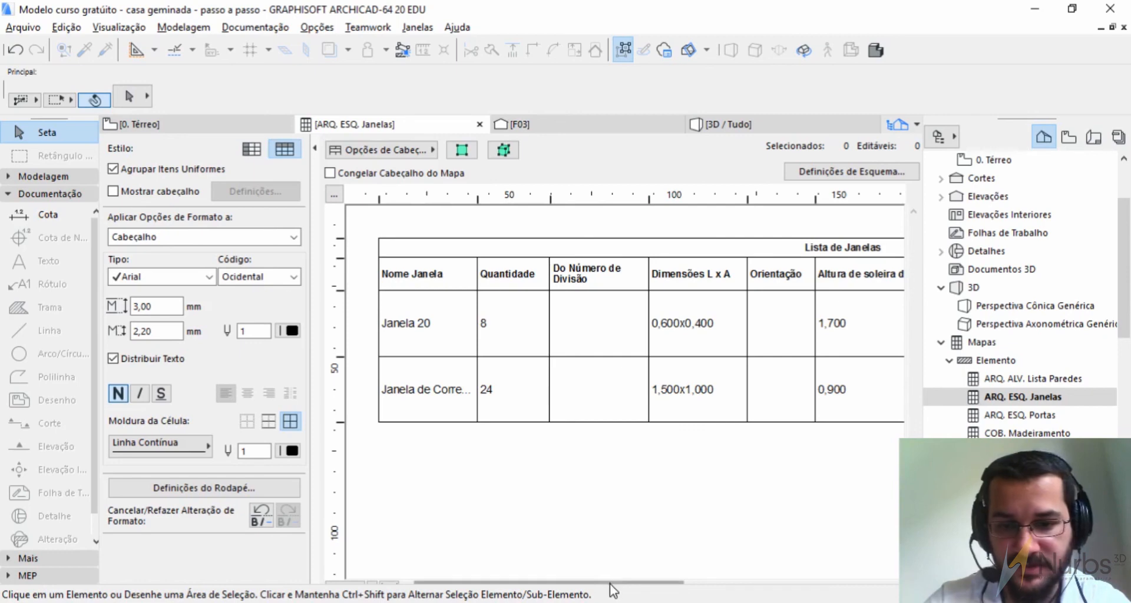
# Step: Restore the full cell frame on the Vista Frente 3D preview cells
pyautogui.moveTo(610, 583); pyautogui.dragTo(822, 584)
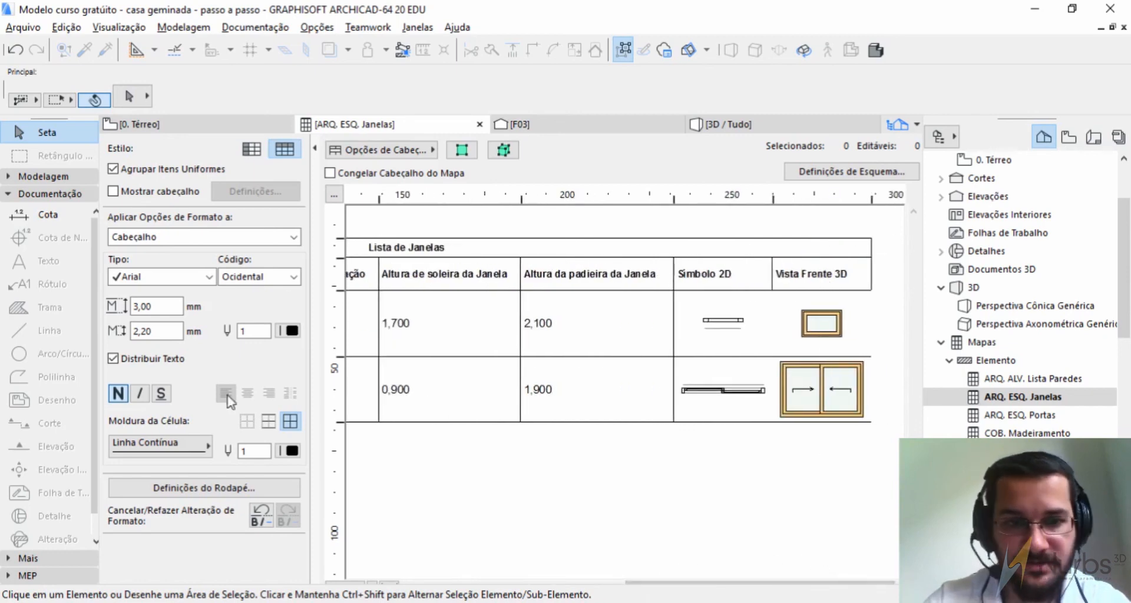
pyautogui.click(802, 284)
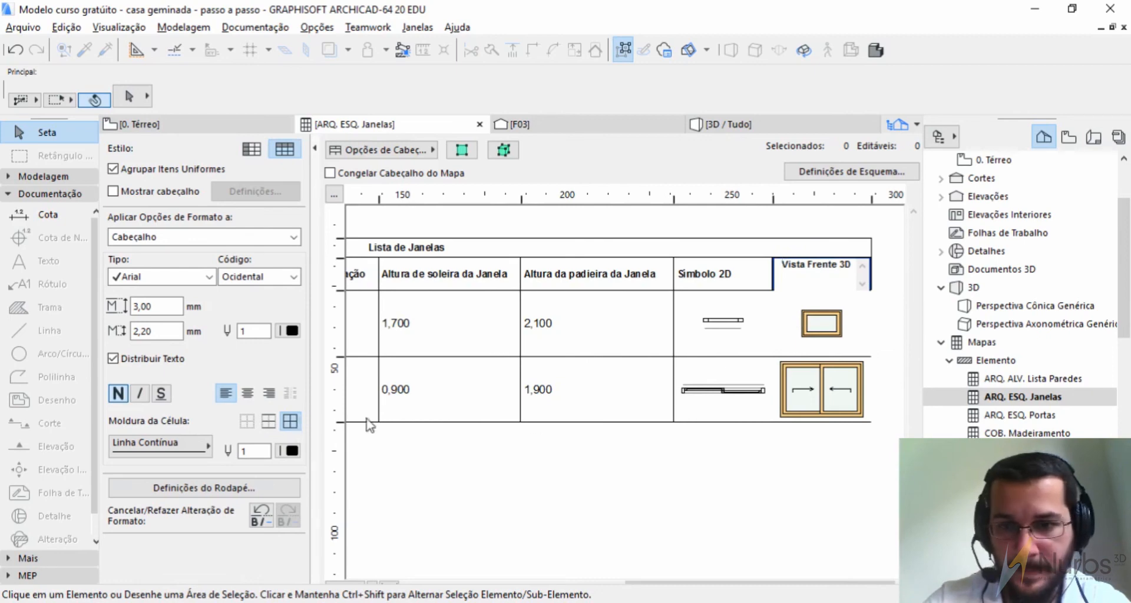
pyautogui.click(760, 460)
pyautogui.click(857, 348)
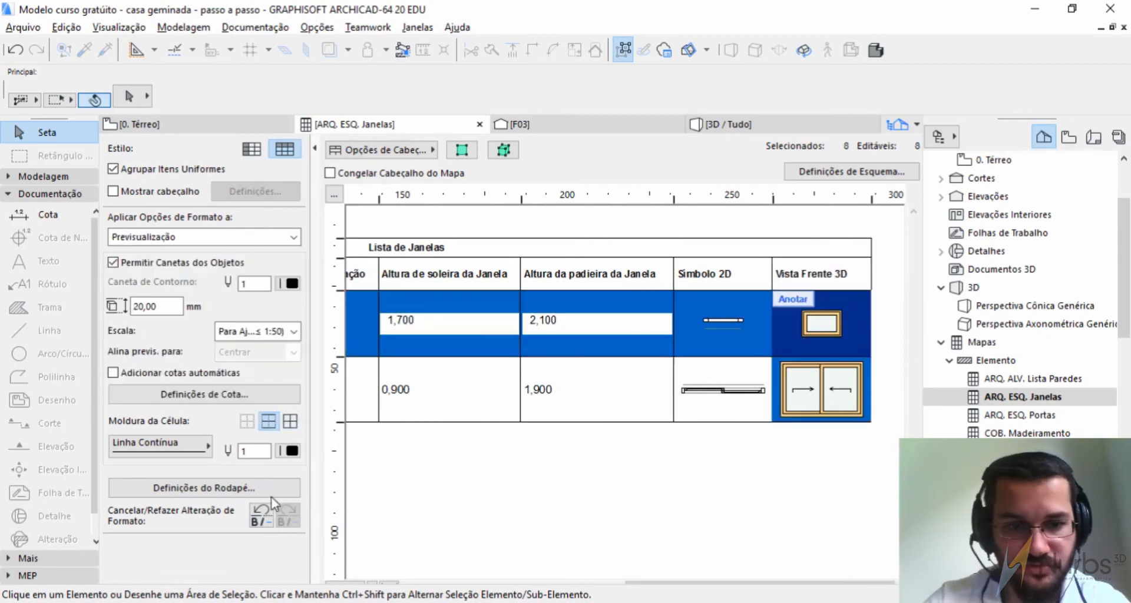
pyautogui.click(290, 421)
pyautogui.click(450, 436)
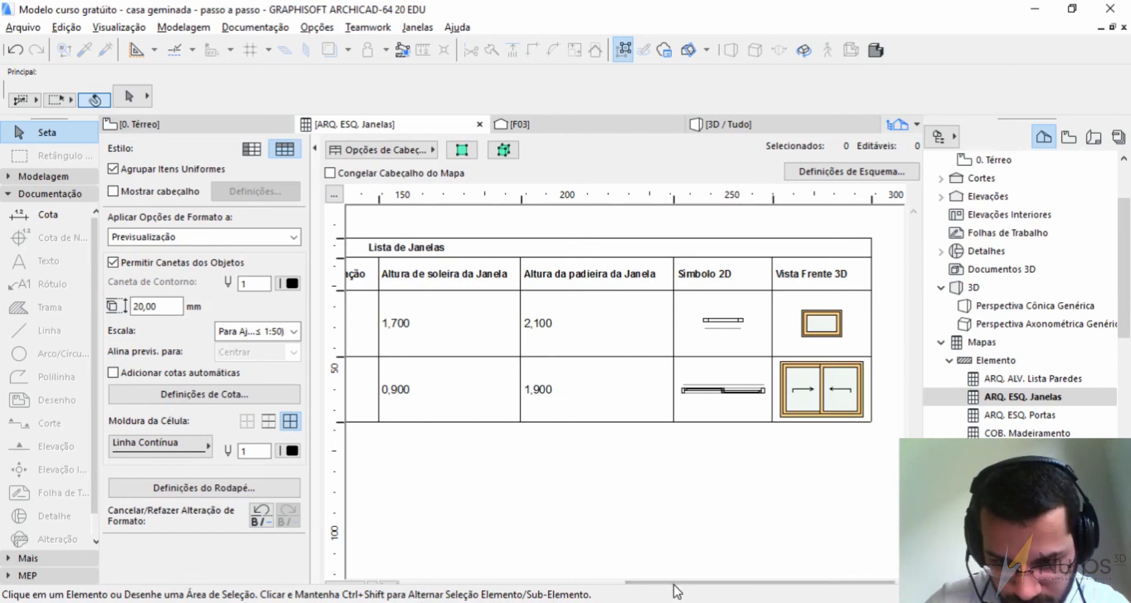
# Step: Open the scheme settings of ARQ. ESQ. Janelas and review its criteria and fields
pyautogui.moveTo(633, 583); pyautogui.dragTo(400, 597)
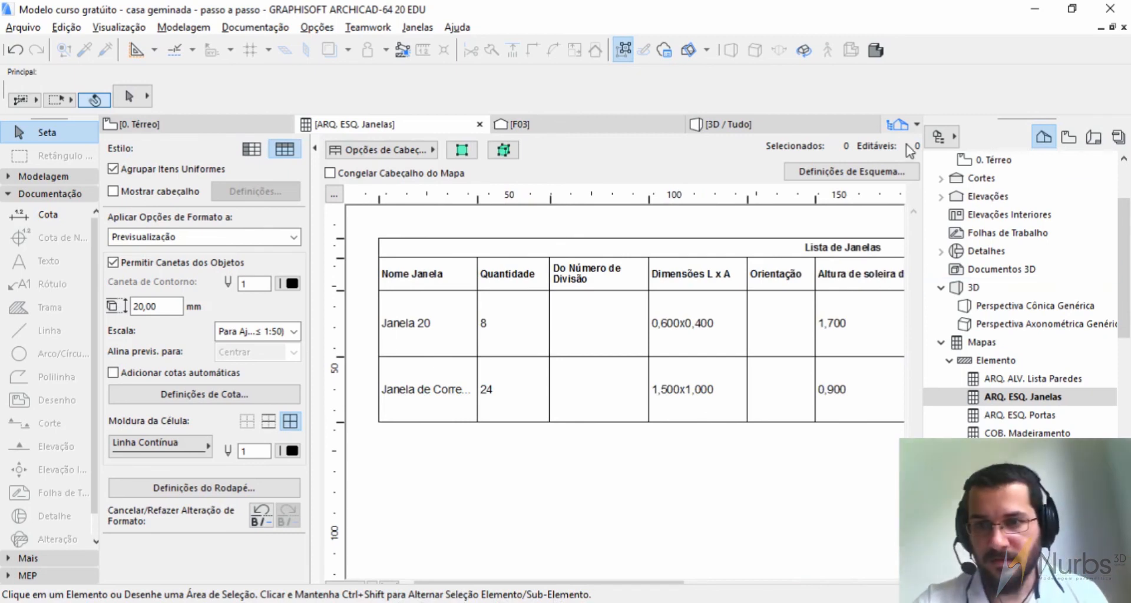
pyautogui.click(841, 172)
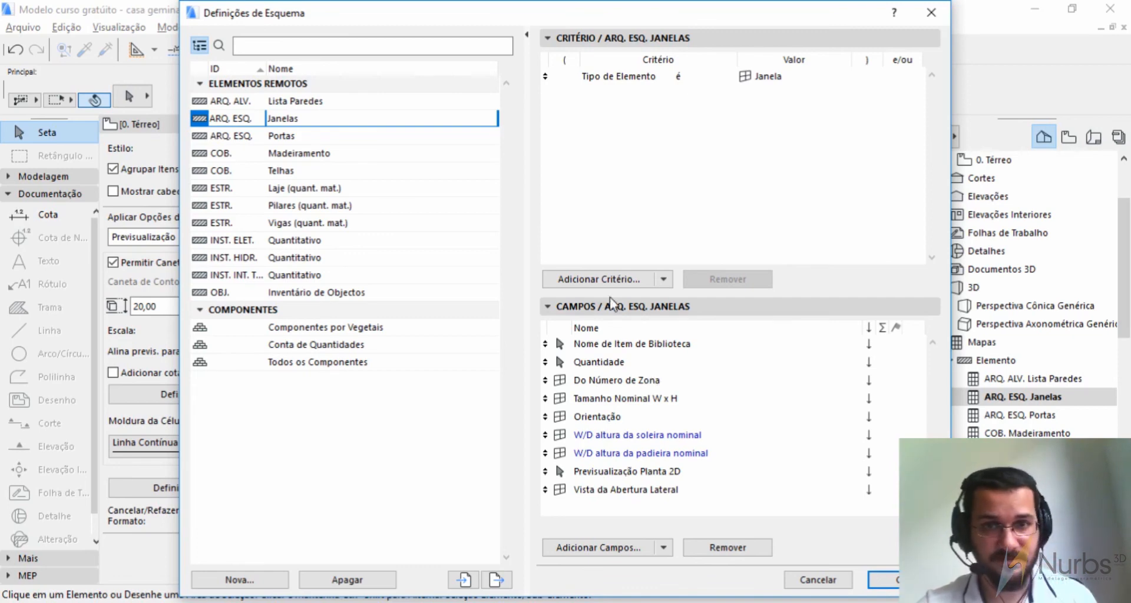
pyautogui.click(297, 154)
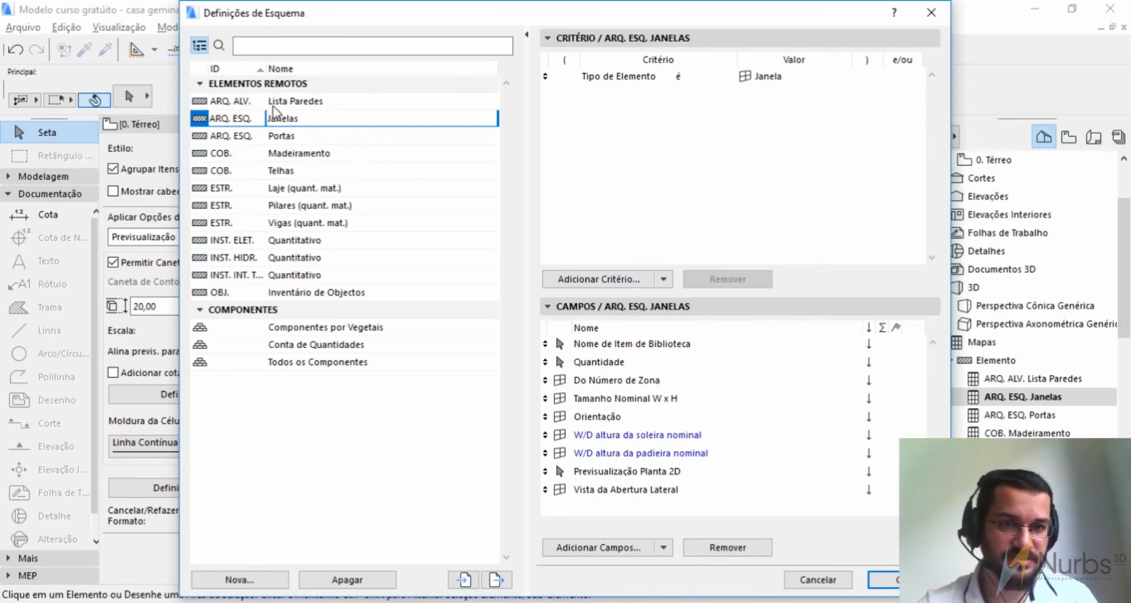
pyautogui.click(297, 120)
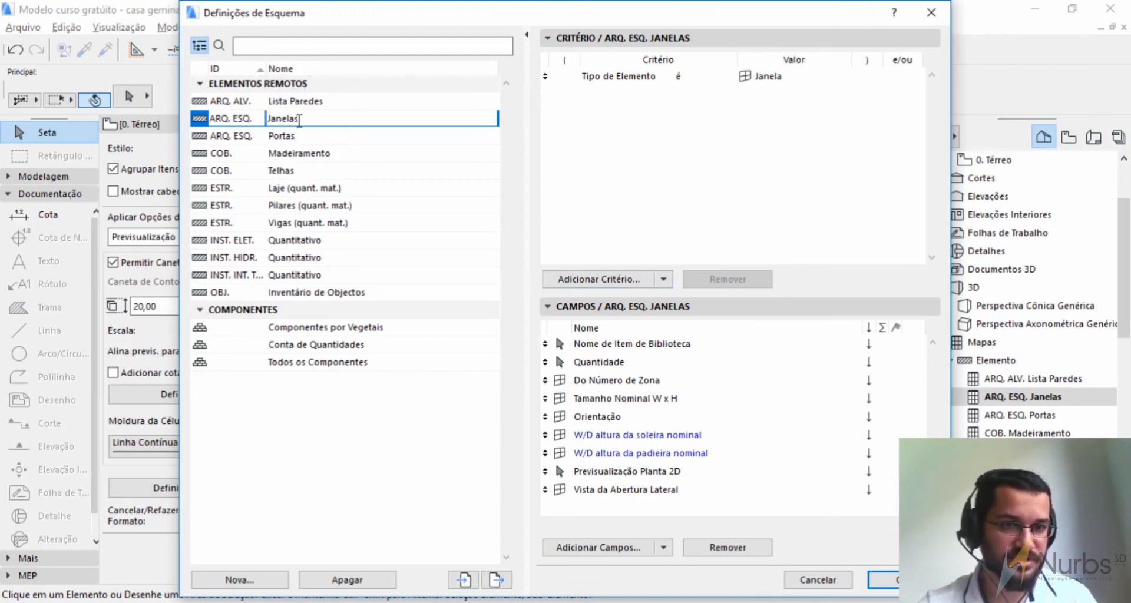
pyautogui.click(292, 129)
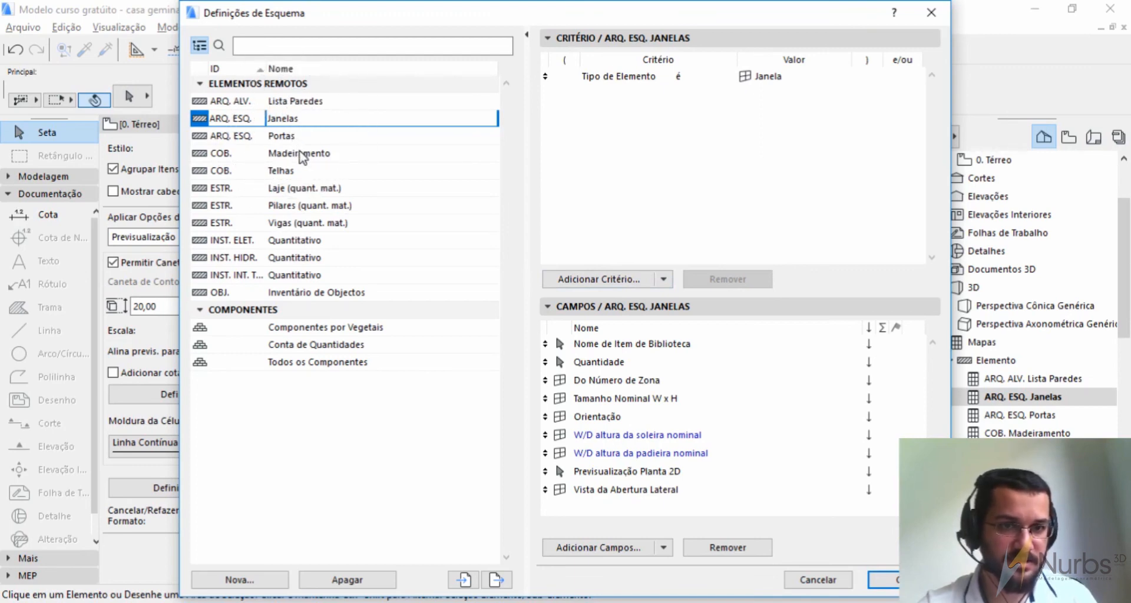
pyautogui.press('ctrl')
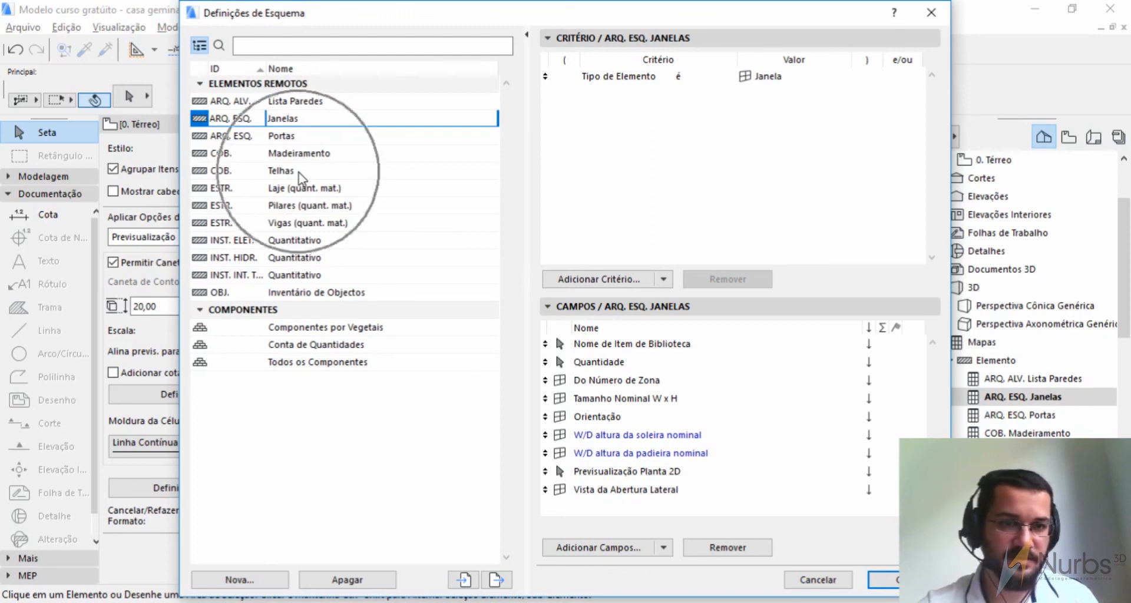
pyautogui.press('ctrl')
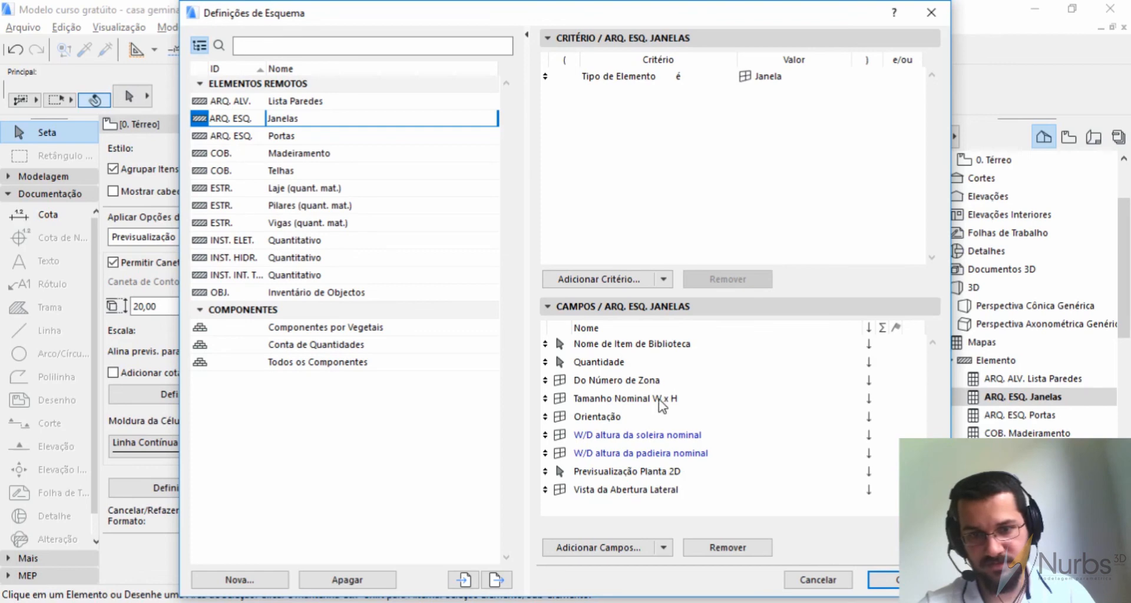
# Step: Examine the fields available for the window schedule in the Geral and Porta/Janela groups
pyautogui.click(607, 548)
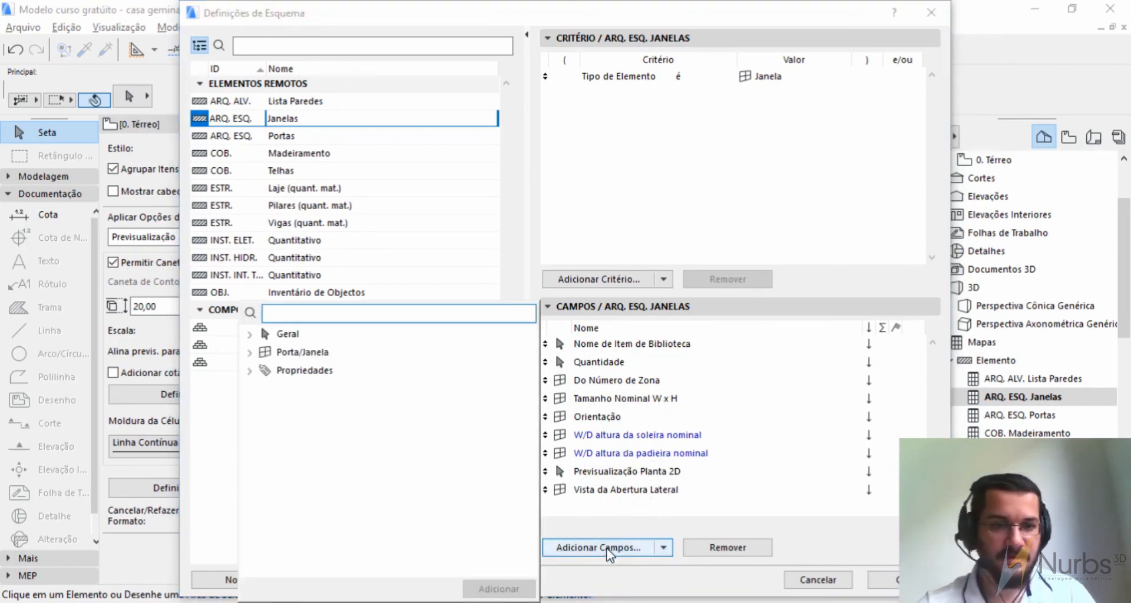
pyautogui.click(250, 334)
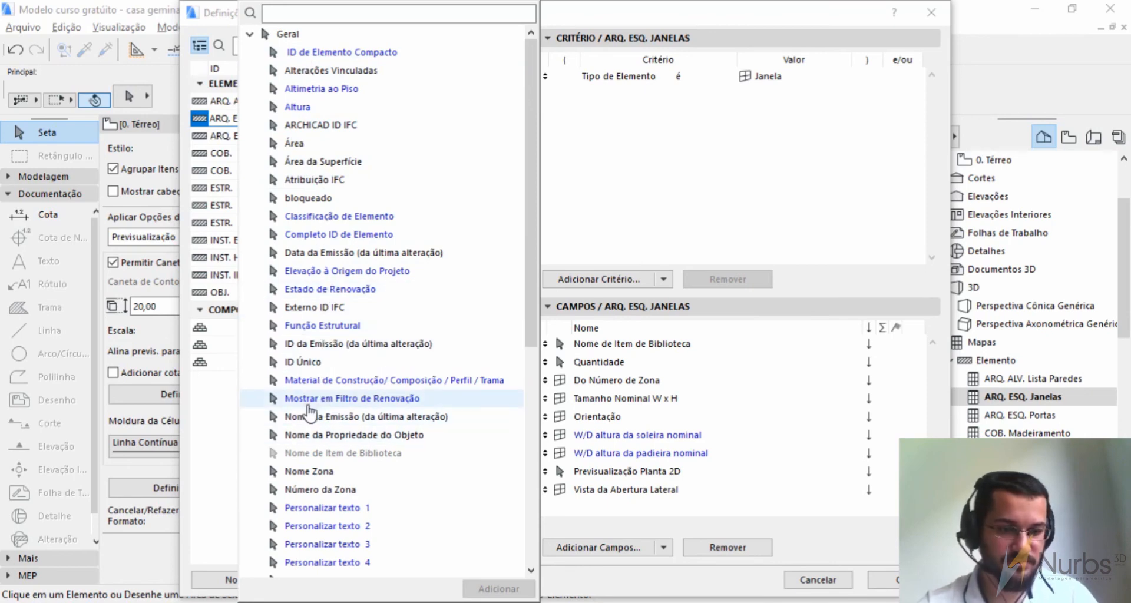
pyautogui.press('Escape')
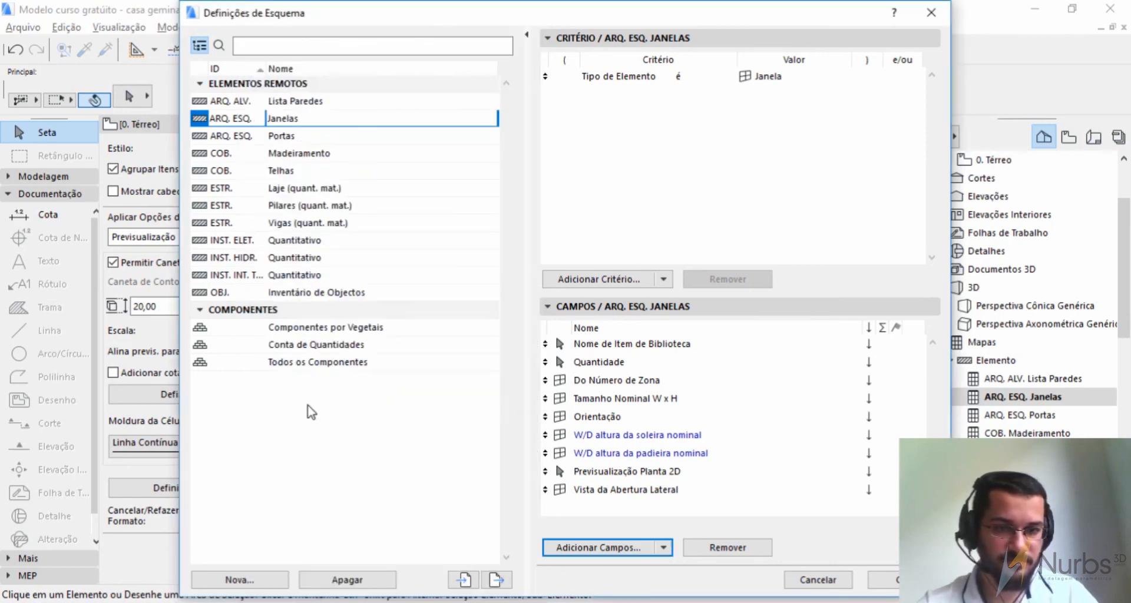
pyautogui.click(595, 547)
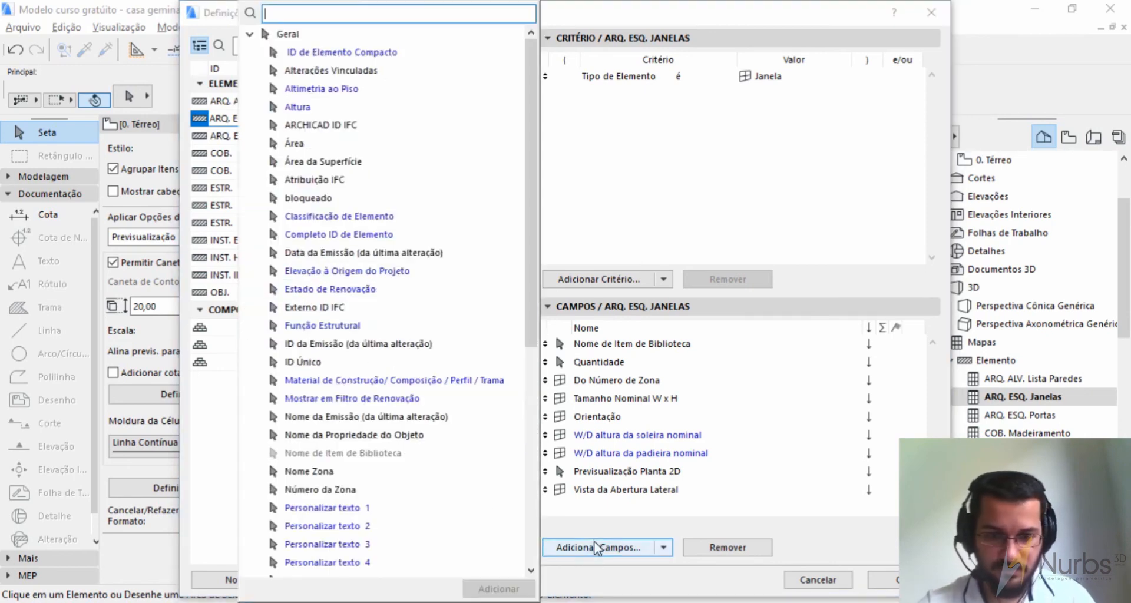
pyautogui.click(250, 34)
pyautogui.click(251, 52)
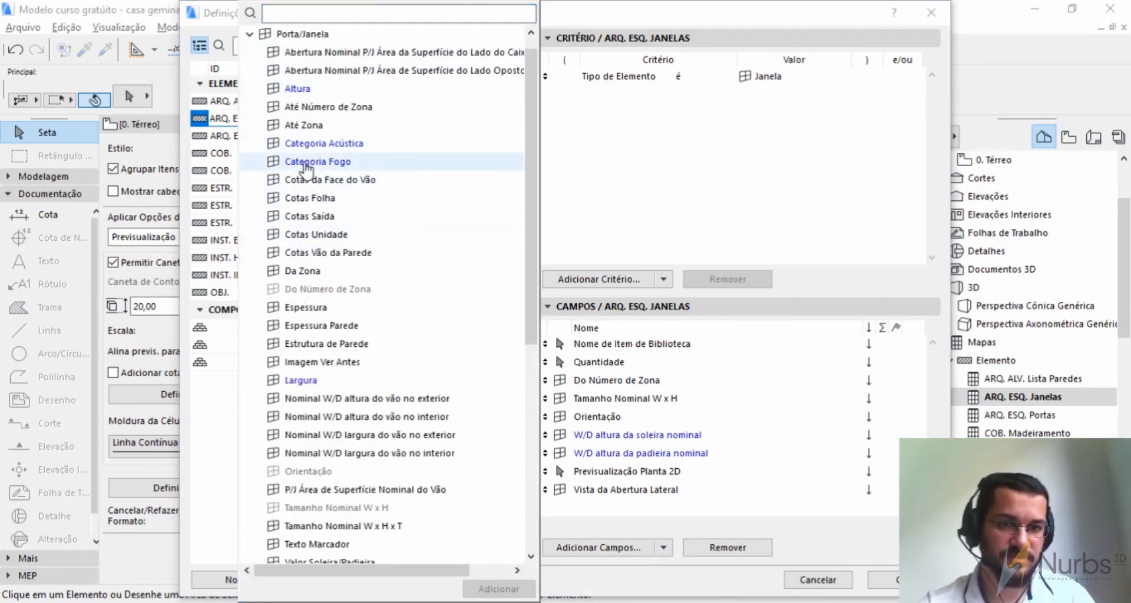
pyautogui.click(250, 33)
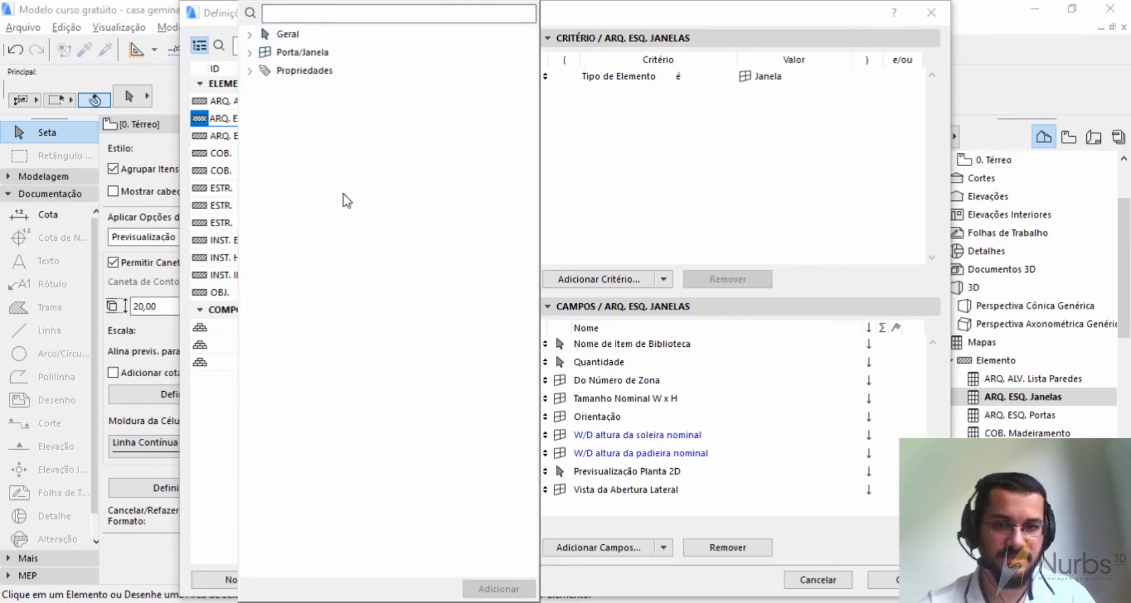
# Step: Add the Custo total and Custo unitários properties from the Esquadrias group to the ARQ. ESQ. Janelas fields
pyautogui.click(249, 71)
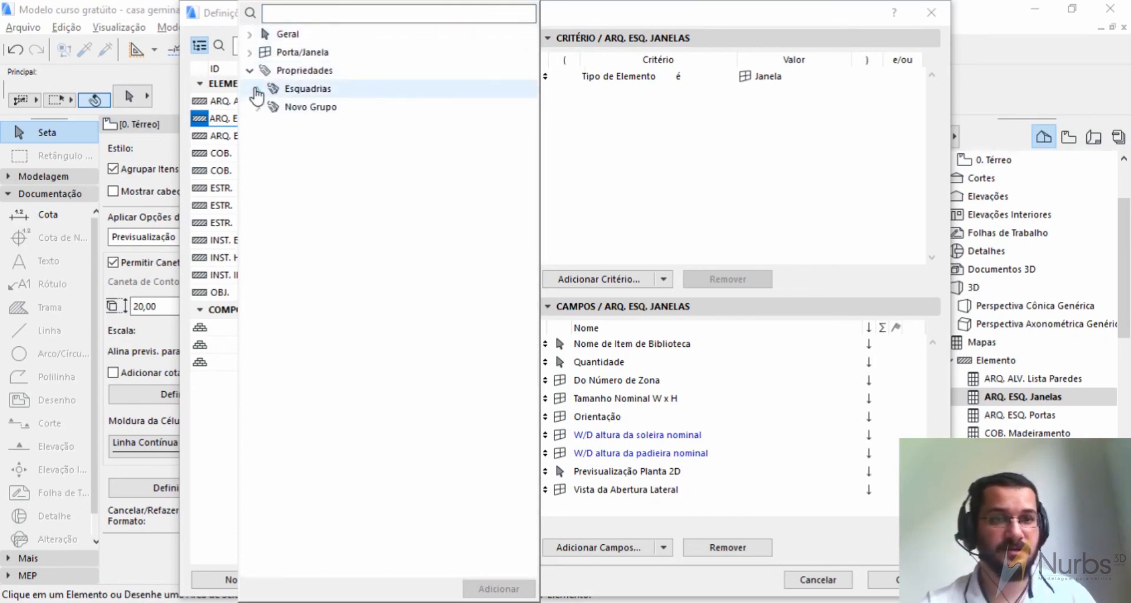
pyautogui.click(258, 90)
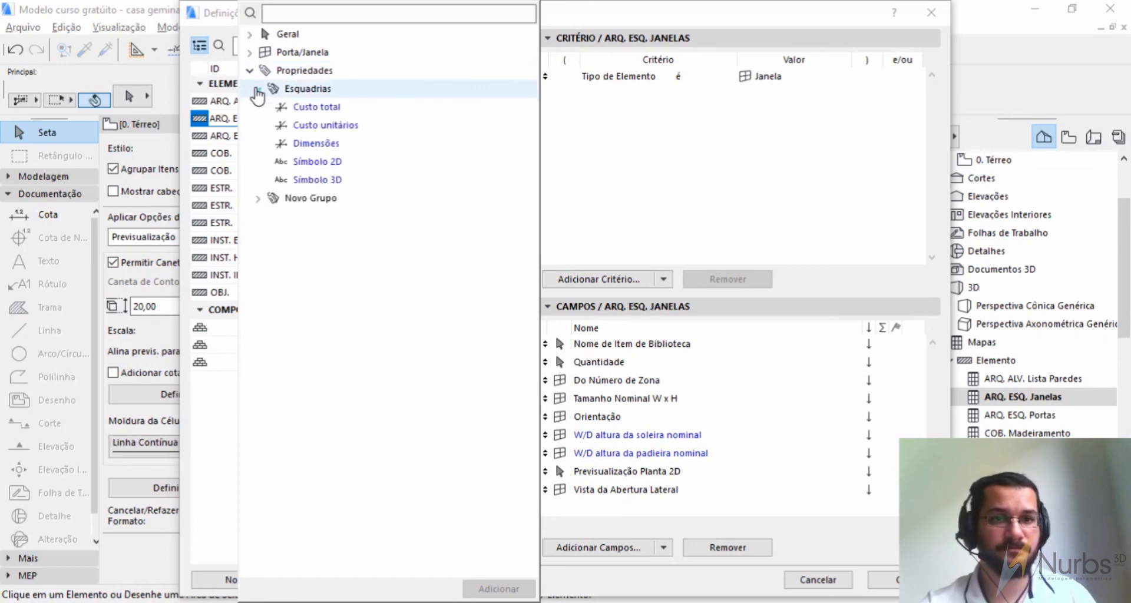
pyautogui.click(297, 109)
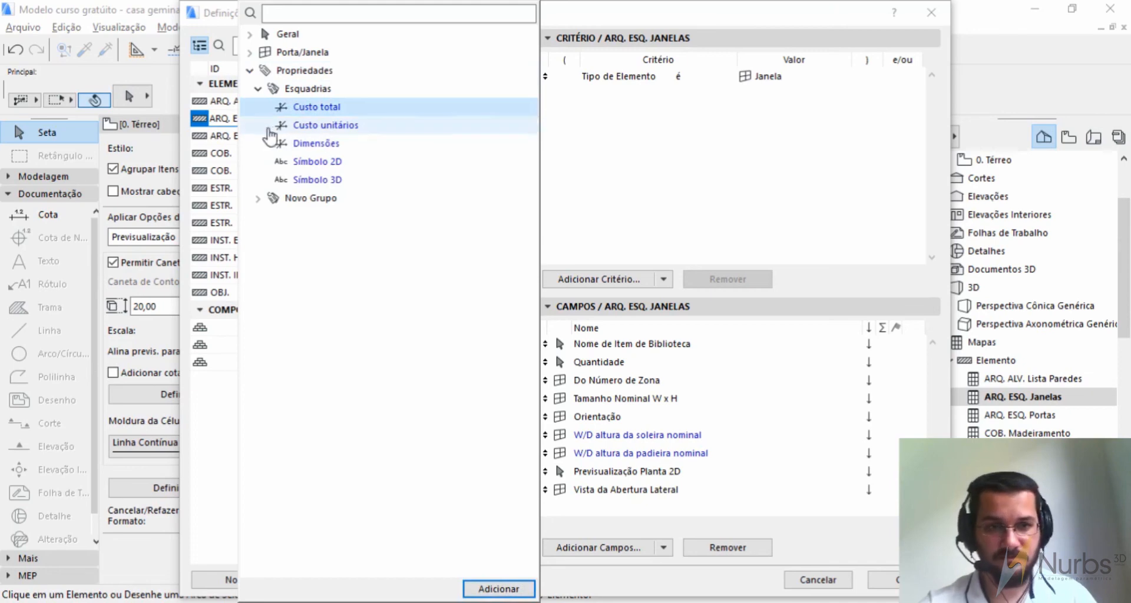
pyautogui.keyDown('ctrl'); pyautogui.click(304, 124); pyautogui.keyUp('ctrl')
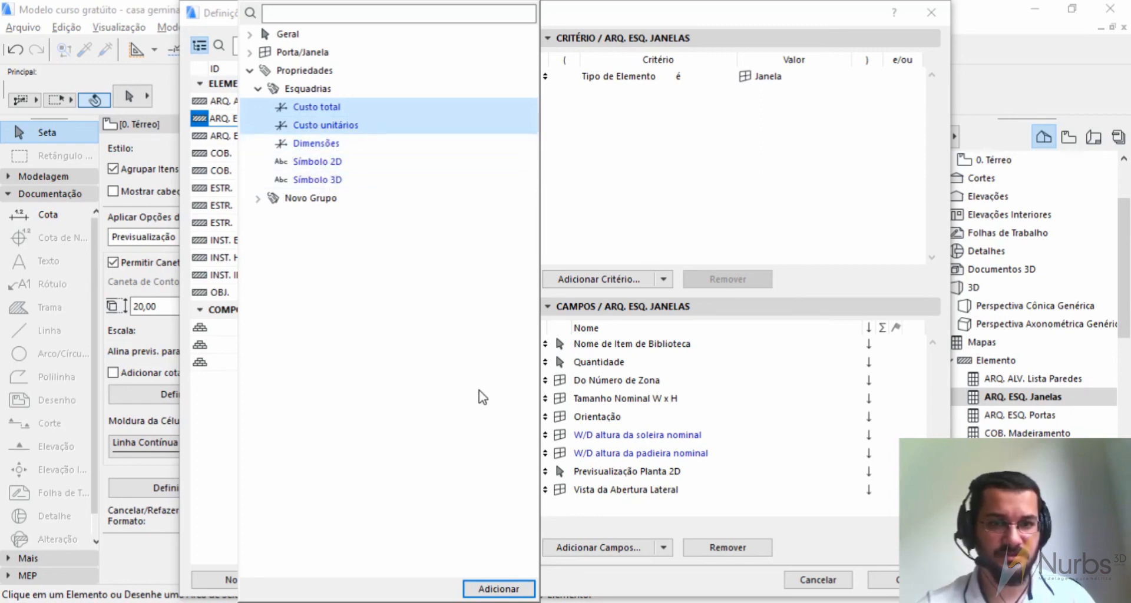
pyautogui.click(498, 589)
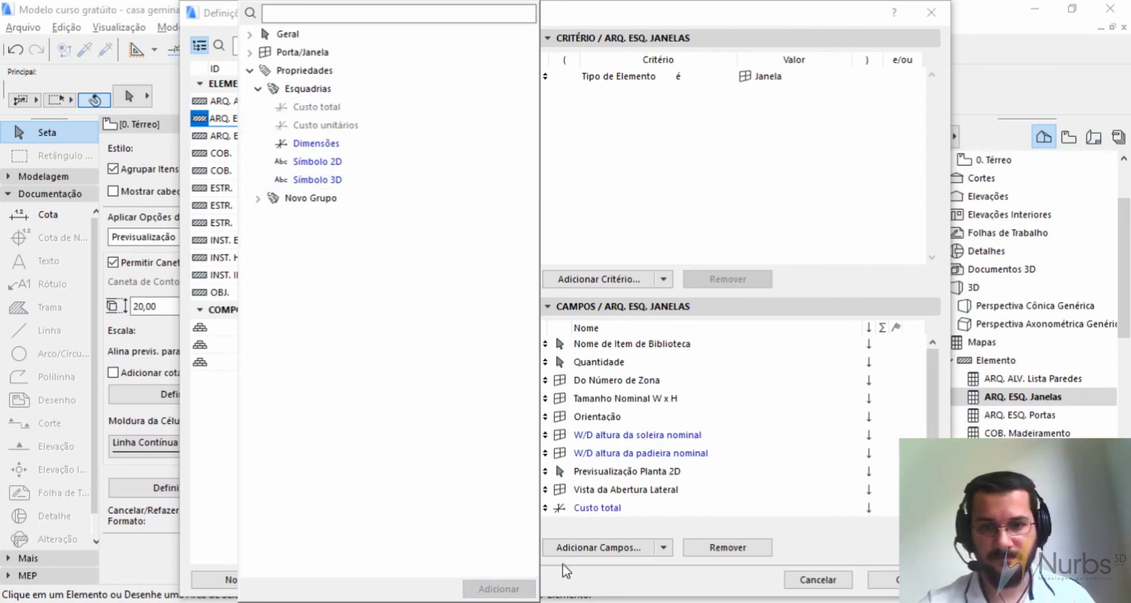
pyautogui.click(667, 545)
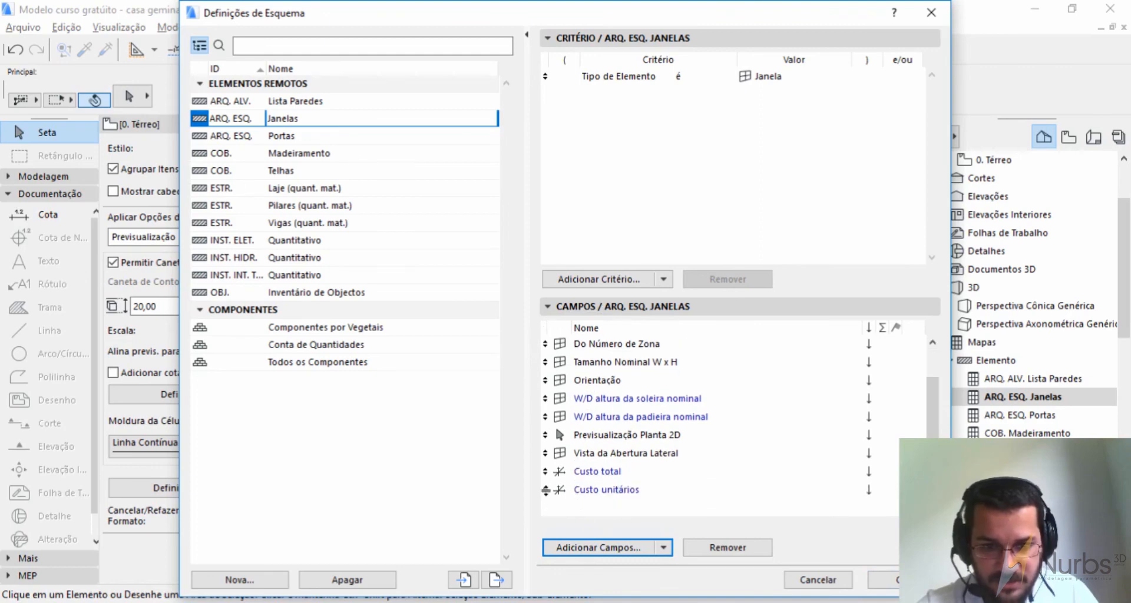
# Step: Reorder the schedule fields so Custo unitários and Custo total follow directly after Quantidade
pyautogui.click(546, 488)
pyautogui.moveTo(545, 488); pyautogui.dragTo(547, 383)
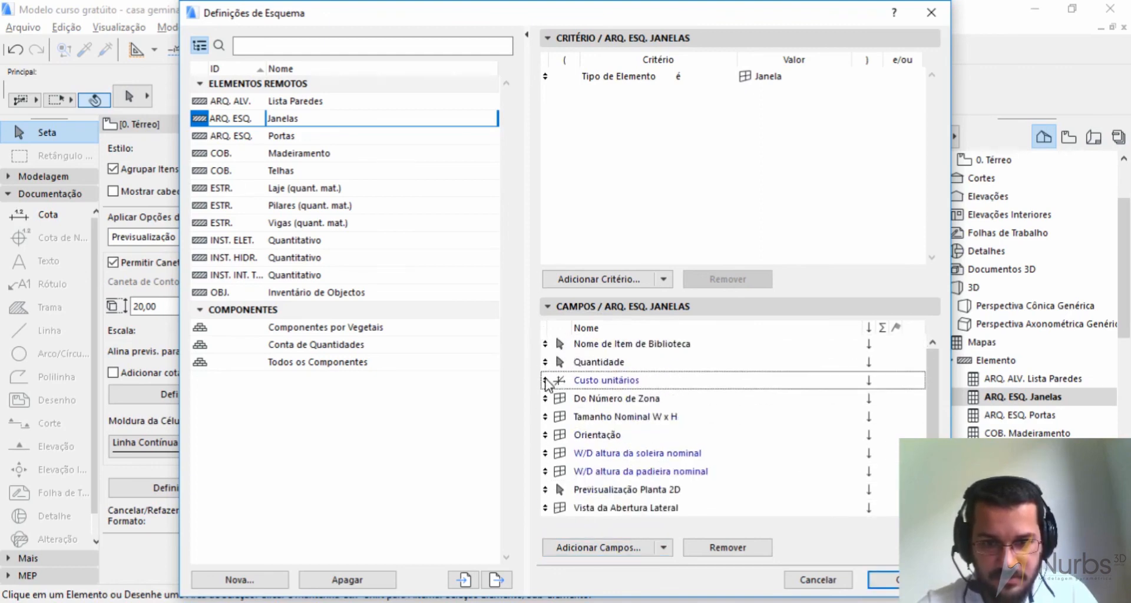
pyautogui.scroll(-1, 606, 430)
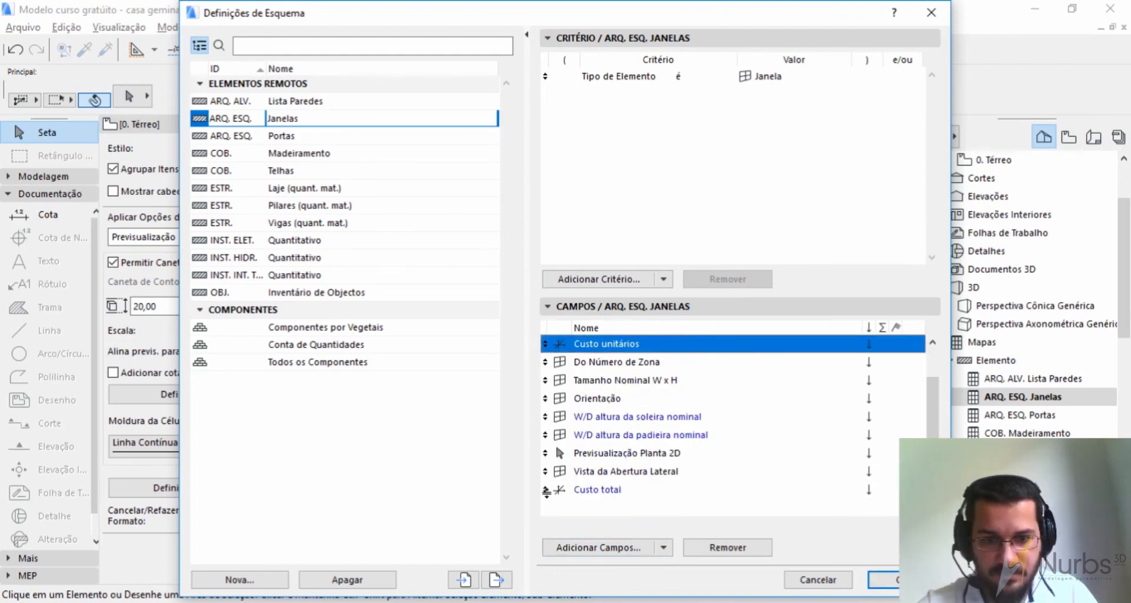
pyautogui.click(545, 490)
pyautogui.moveTo(546, 490); pyautogui.dragTo(545, 362)
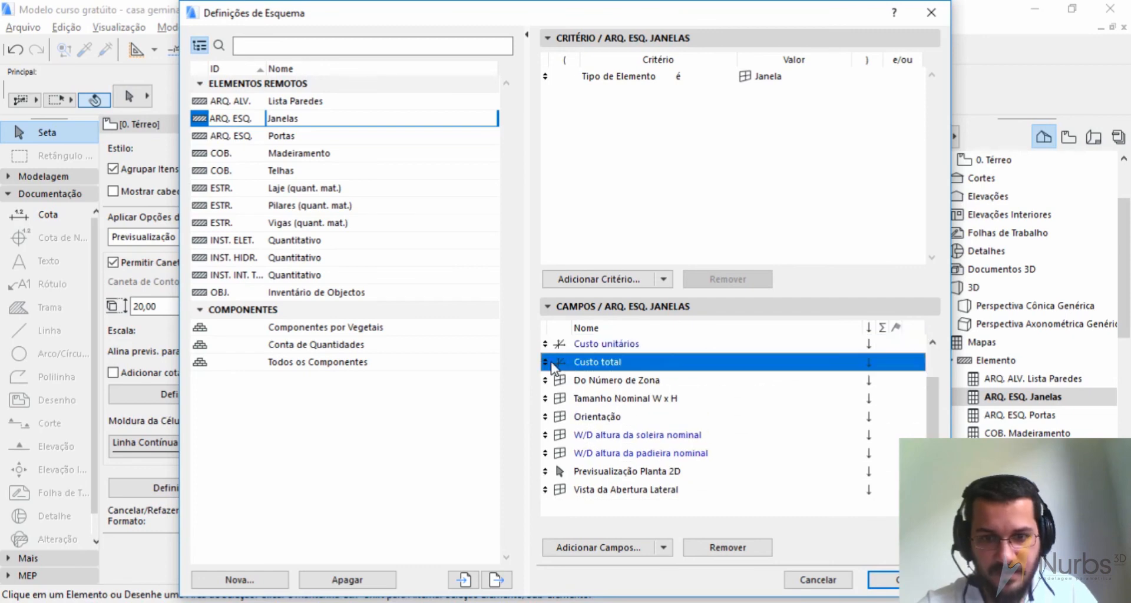
pyautogui.scroll(1, 636, 406)
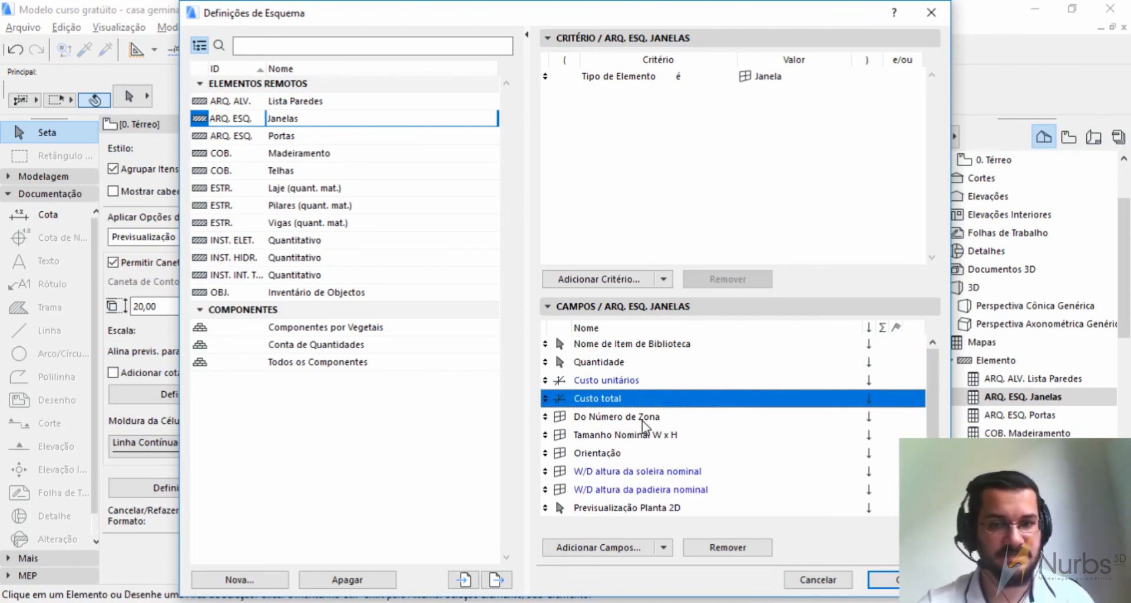
# Step: Remove the Do Número de Zona and Orientação fields from the window scheme
pyautogui.click(642, 418)
pyautogui.scroll(-1, 633, 395)
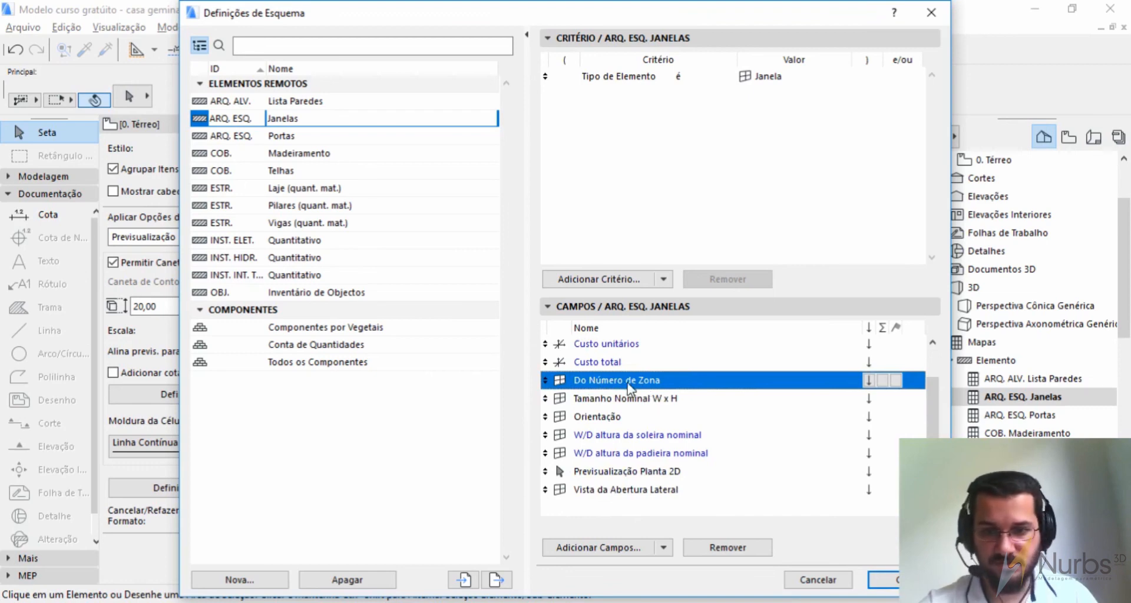
pyautogui.click(709, 547)
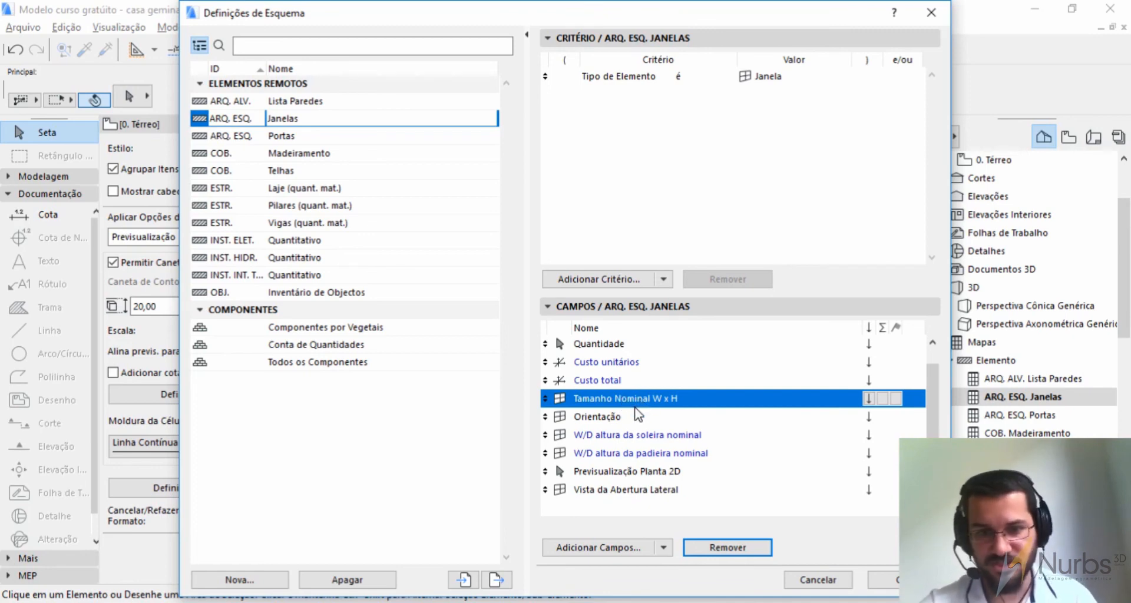
pyautogui.press('ctrl')
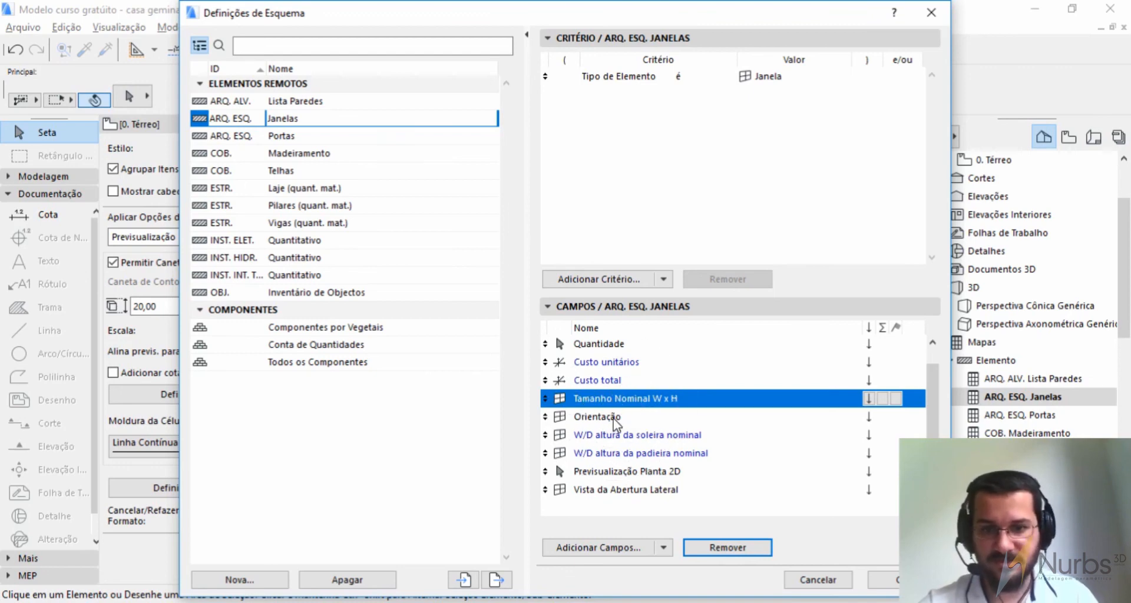
pyautogui.click(614, 418)
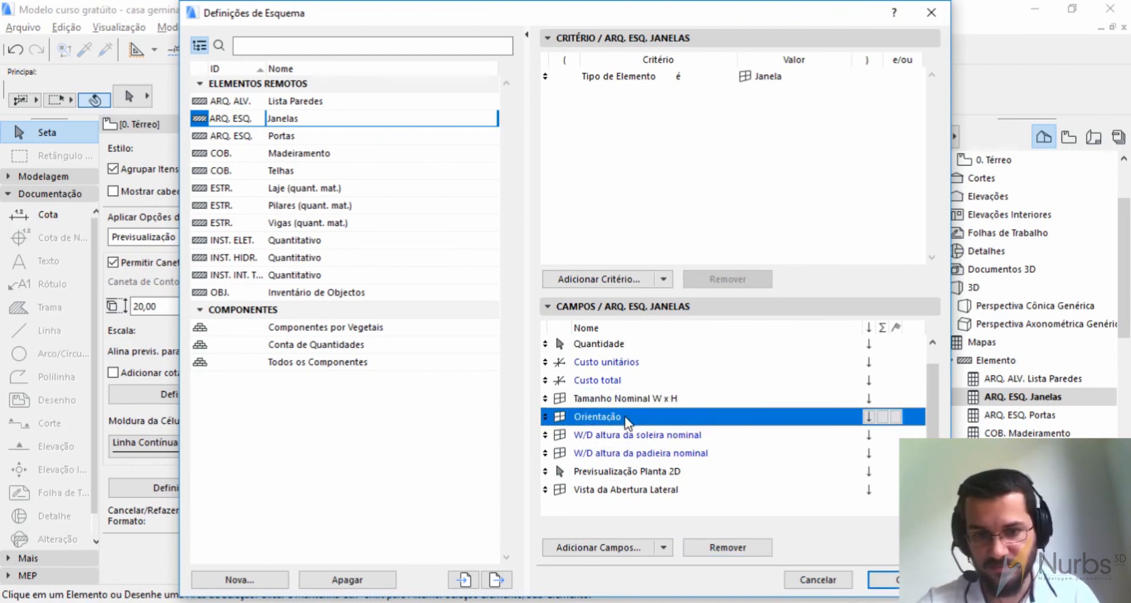
pyautogui.click(713, 551)
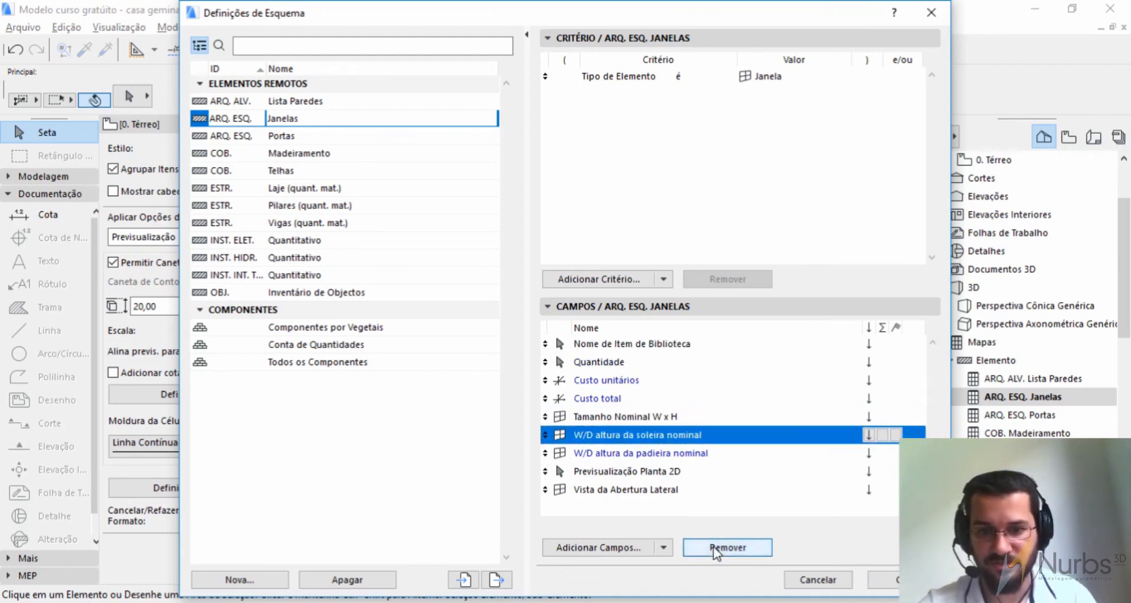
# Step: Remove the W/D altura da padieira nominal field and apply the scheme settings
pyautogui.click(731, 547)
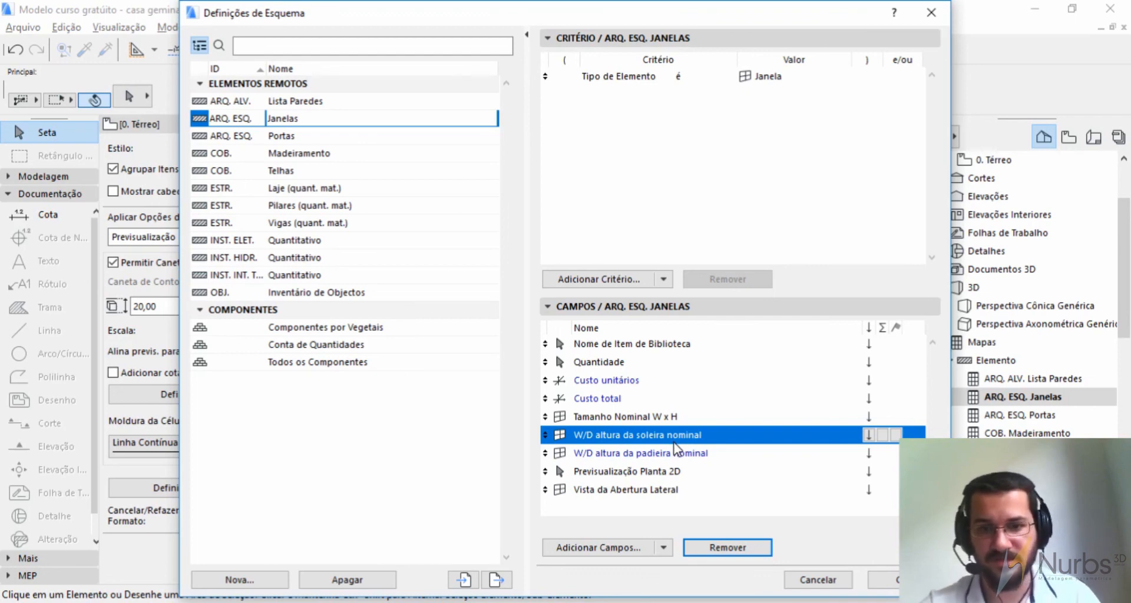
pyautogui.click(641, 454)
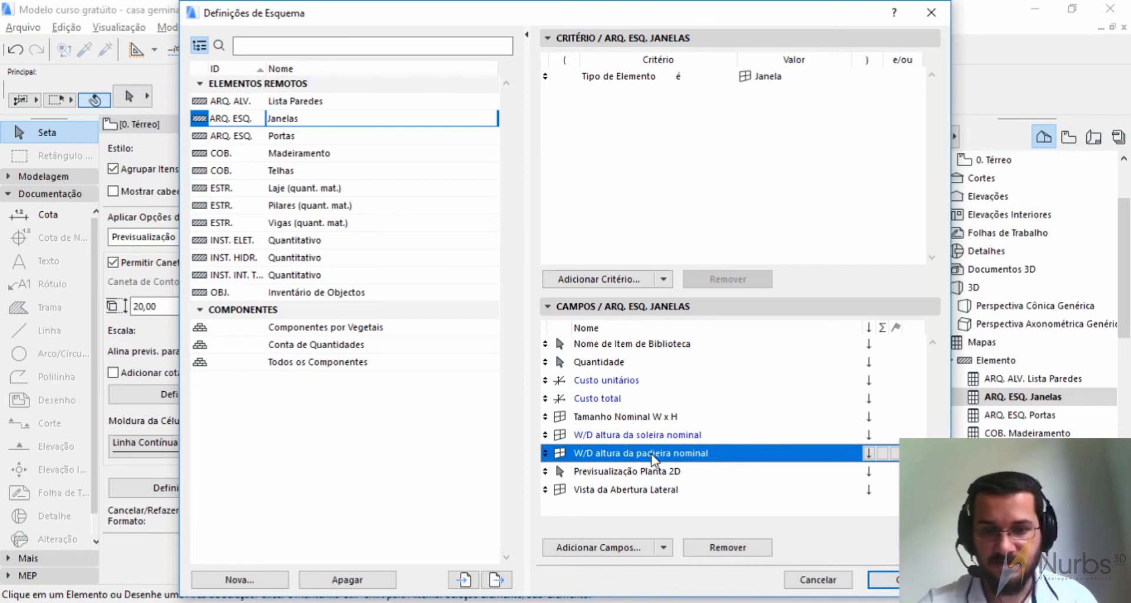
pyautogui.click(723, 551)
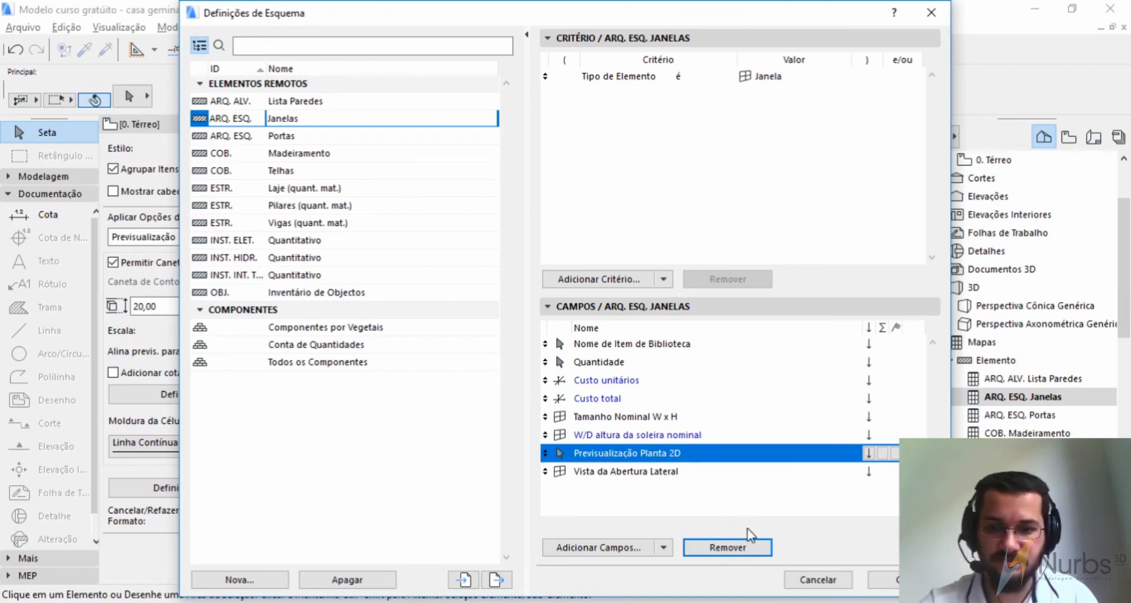
pyautogui.click(886, 580)
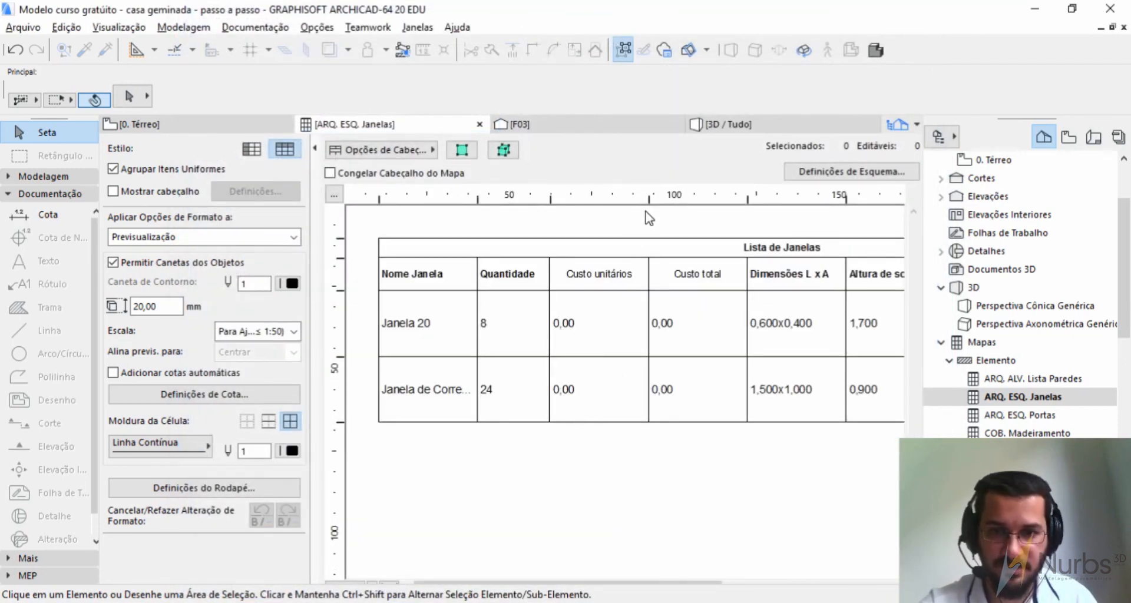
pyautogui.moveTo(617, 582); pyautogui.dragTo(598, 563)
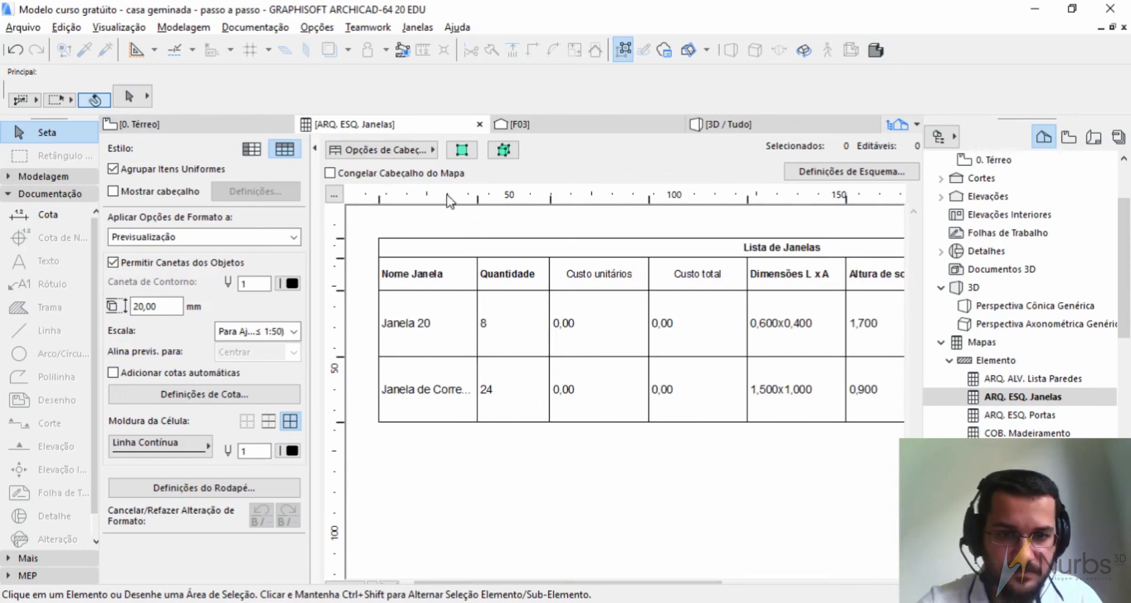
pyautogui.moveTo(477, 199)
pyautogui.mouseDown()
pyautogui.moveTo(493, 199)
pyautogui.moveTo(478, 200)
pyautogui.mouseUp()
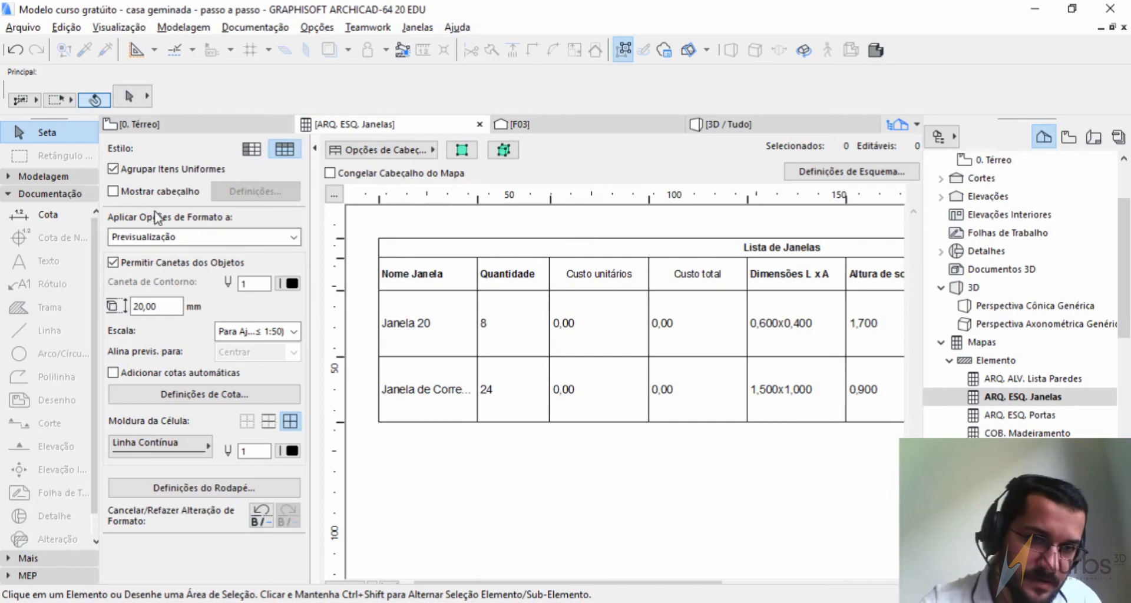
pyautogui.click(167, 197)
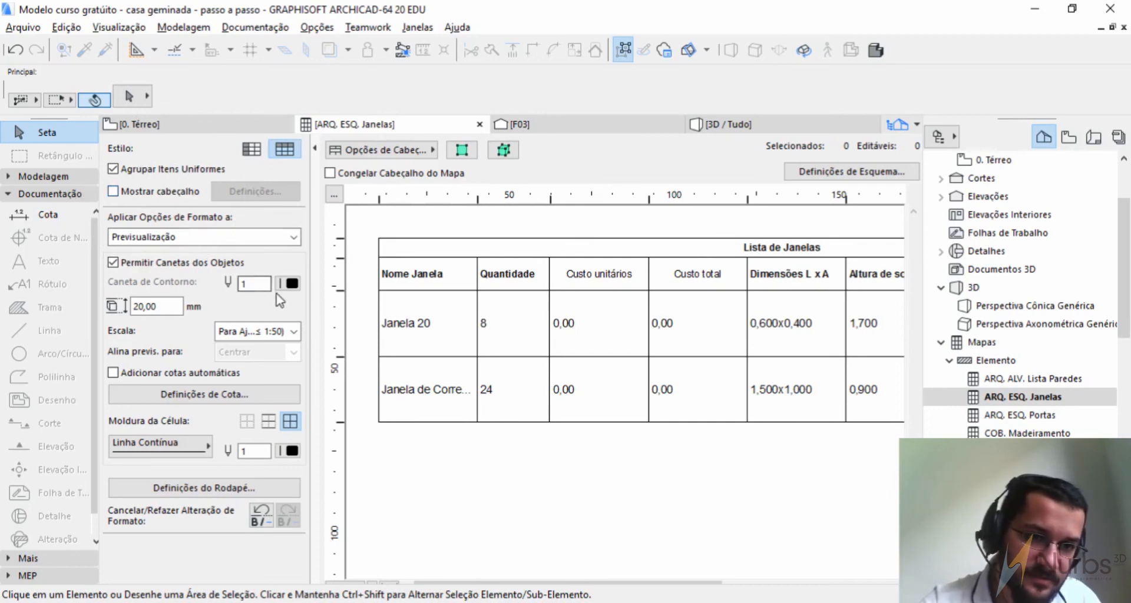
# Step: Try the window schedule with Agrupar Itens Uniformes off and with Mostrar cabeçalho on, and restore both options
pyautogui.click(113, 169)
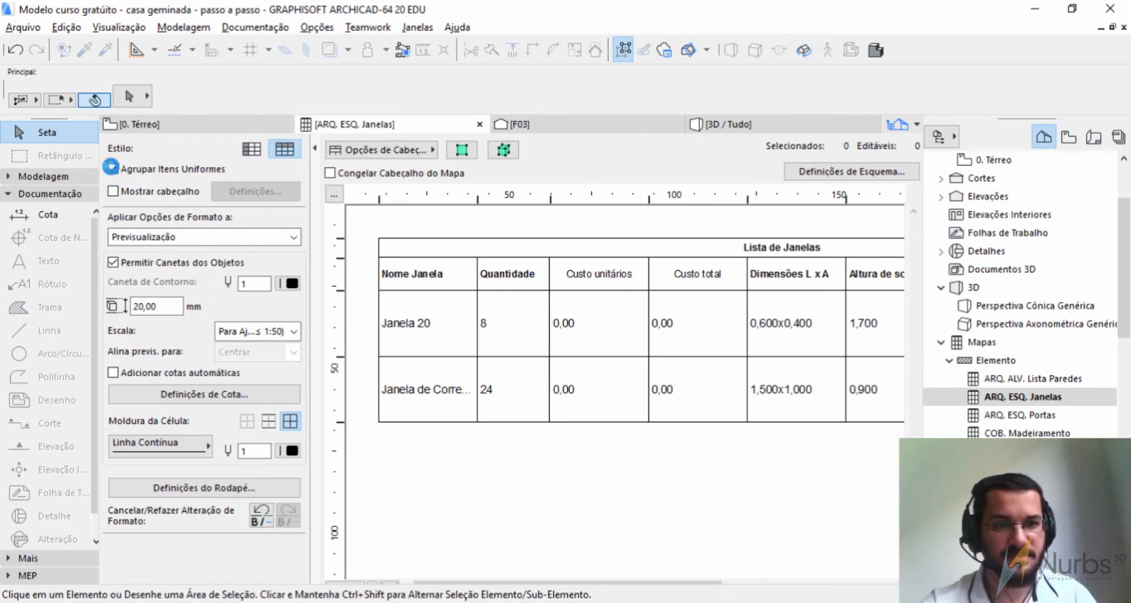
pyautogui.click(111, 169)
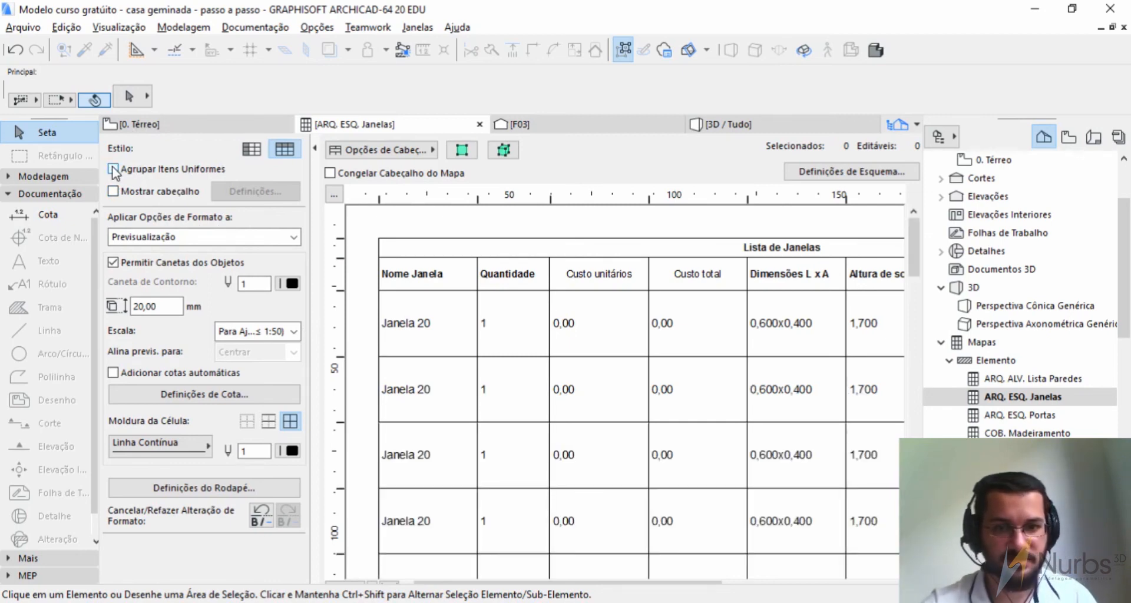
pyautogui.scroll(-10, 518, 329)
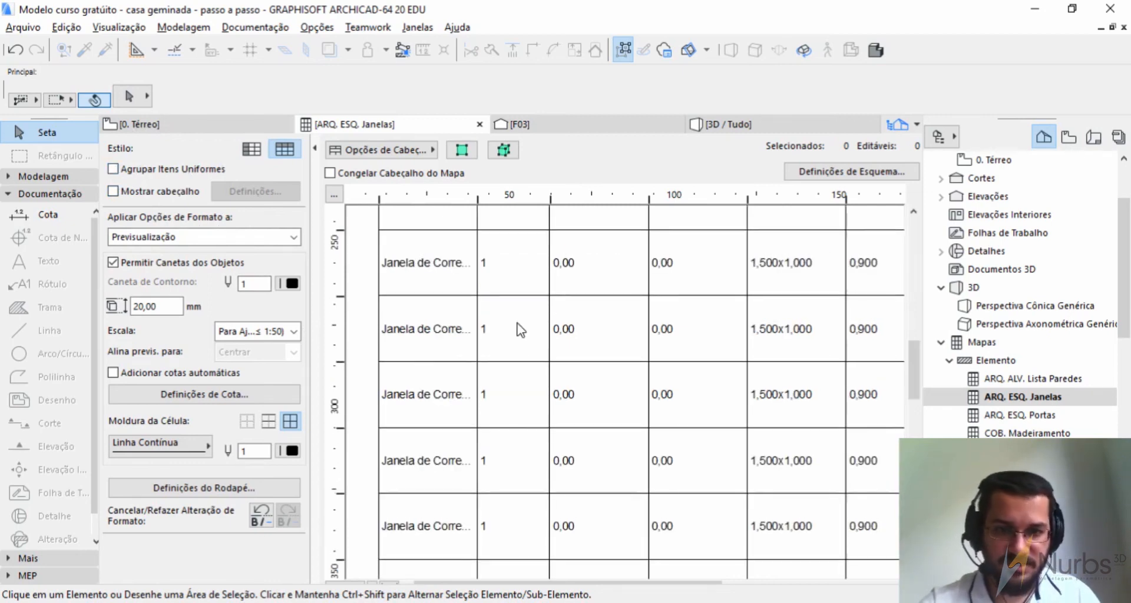
pyautogui.scroll(-3, 518, 329)
pyautogui.scroll(12, 521, 330)
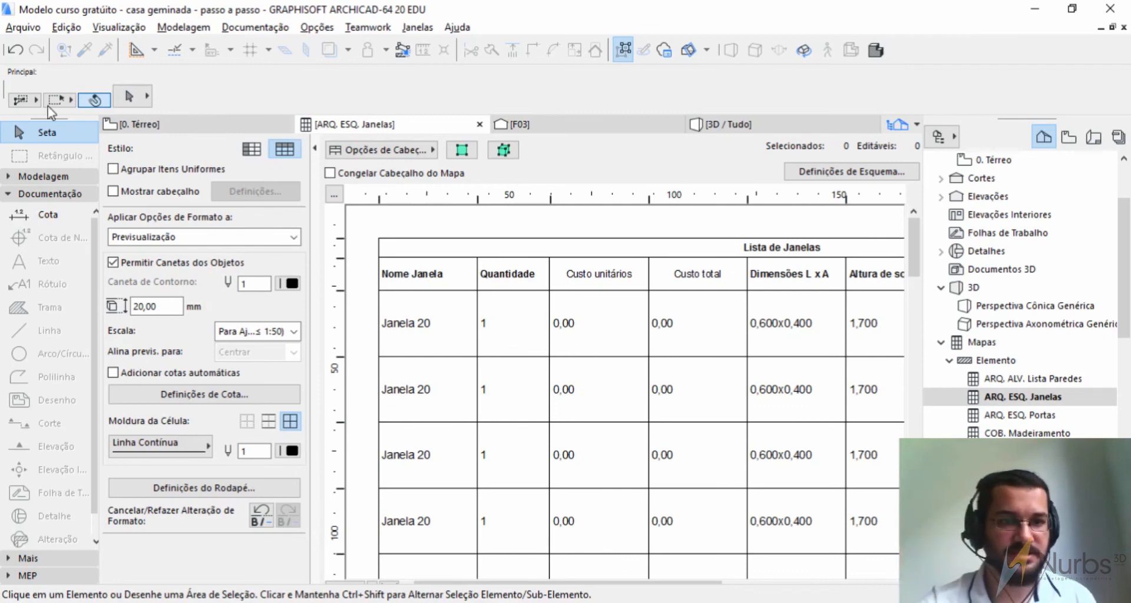
pyautogui.click(113, 169)
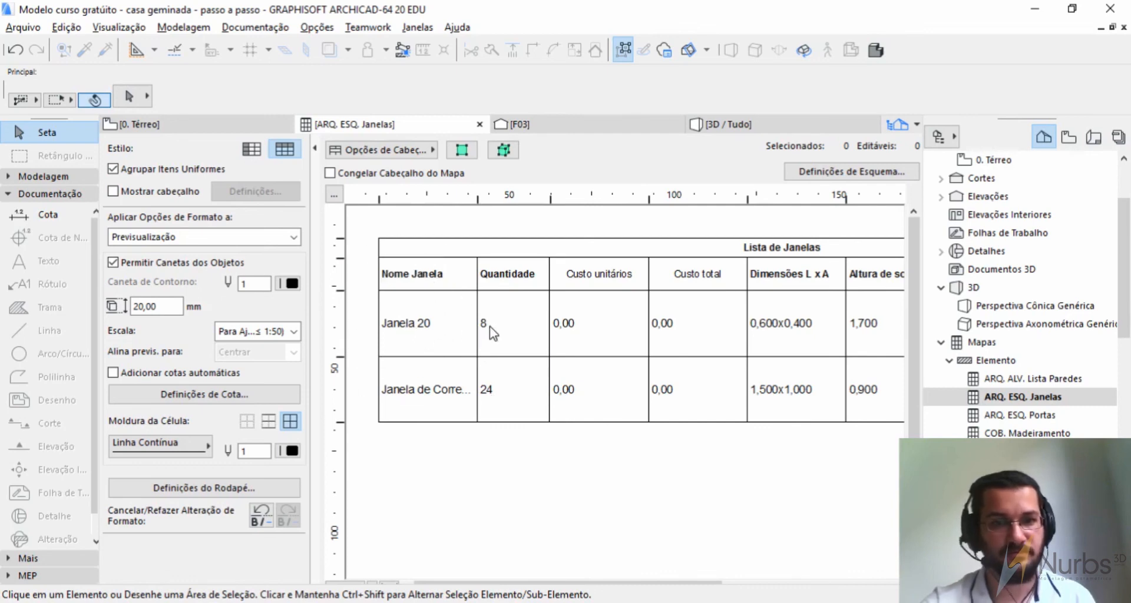
pyautogui.click(114, 193)
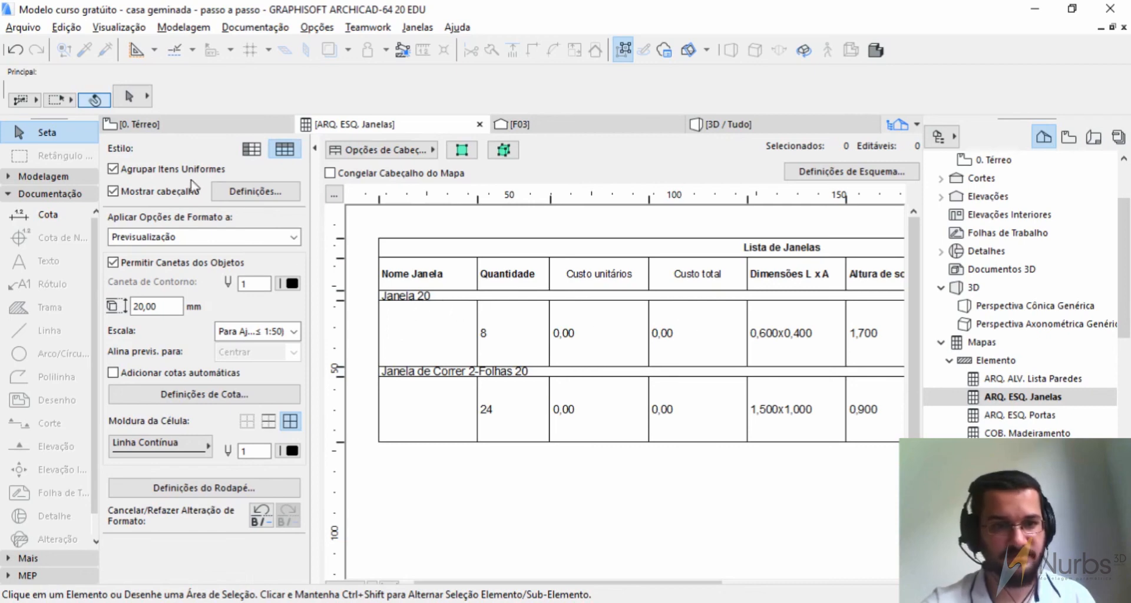
pyautogui.click(114, 191)
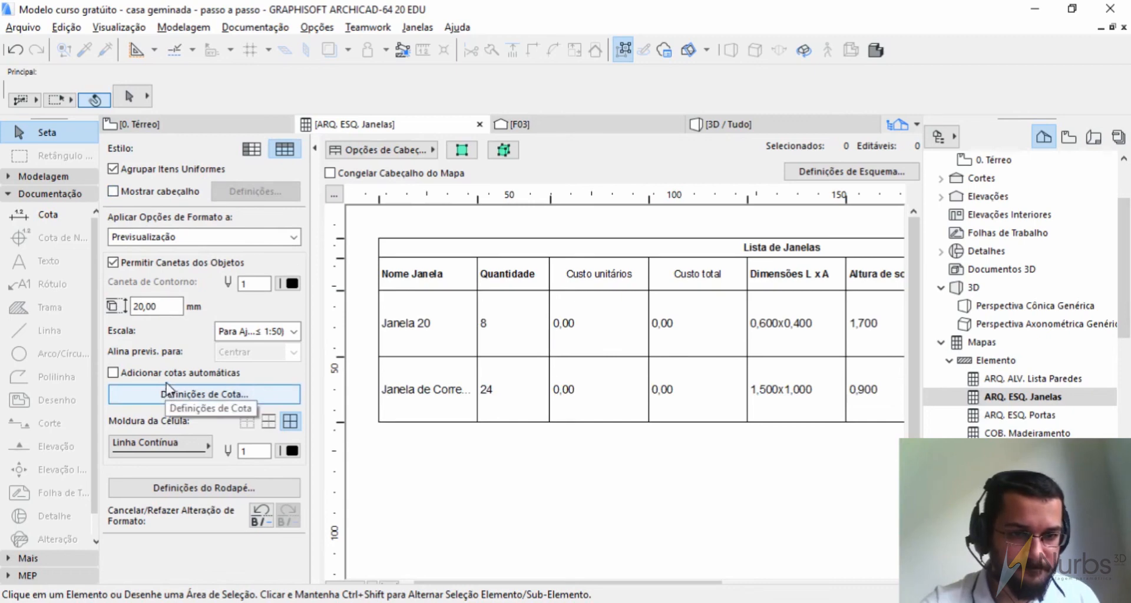
# Step: Turn on Distribuir Texto for the Nome Janela value cells so the long window name wraps
pyautogui.click(461, 390)
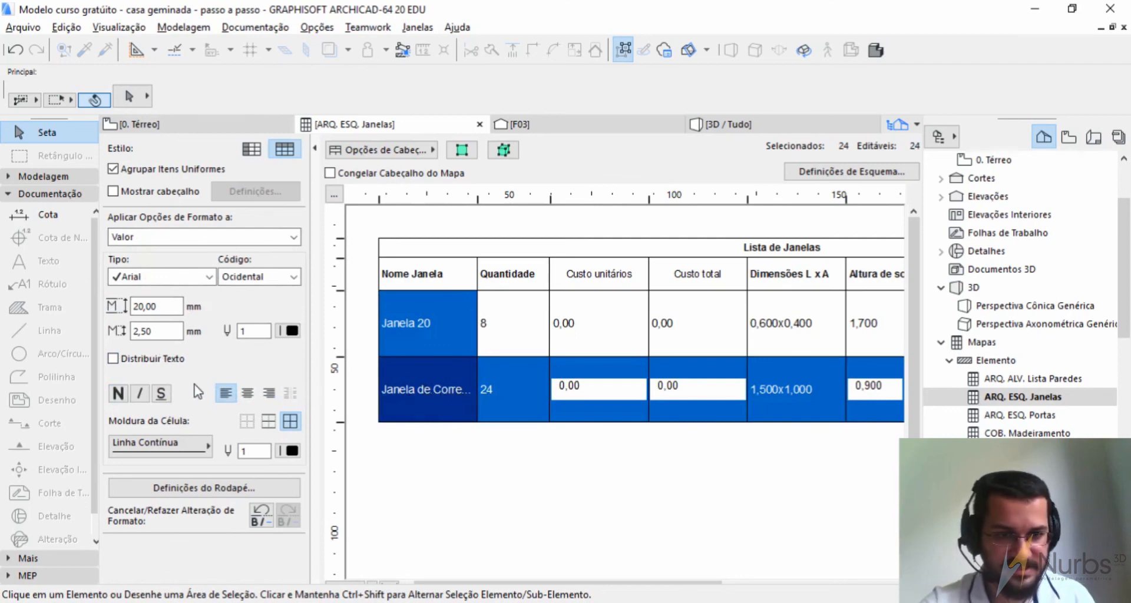
pyautogui.click(113, 358)
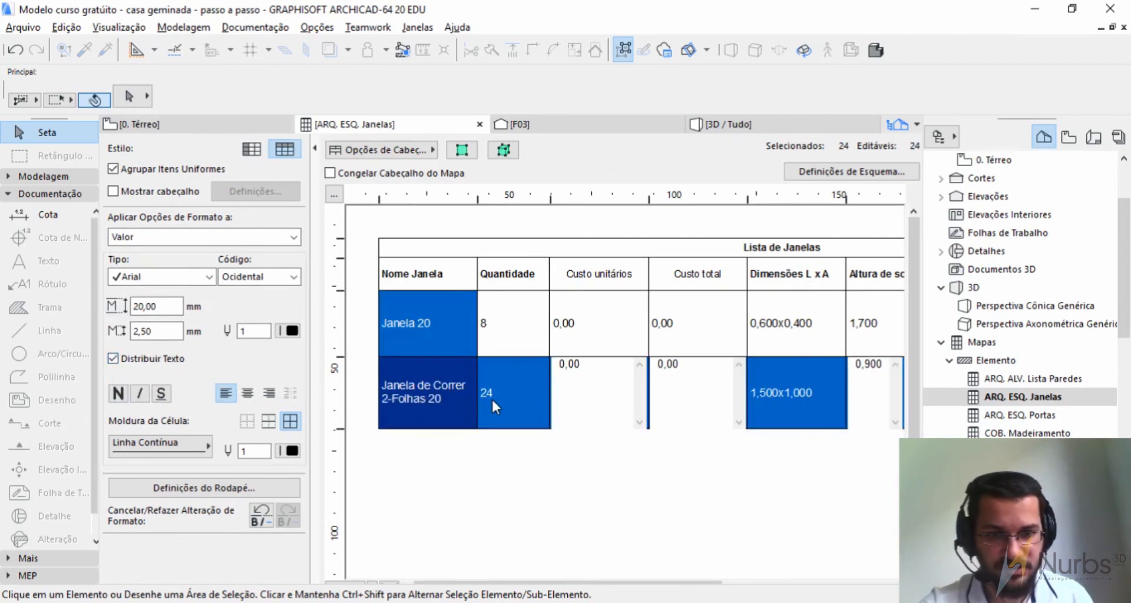
pyautogui.click(465, 458)
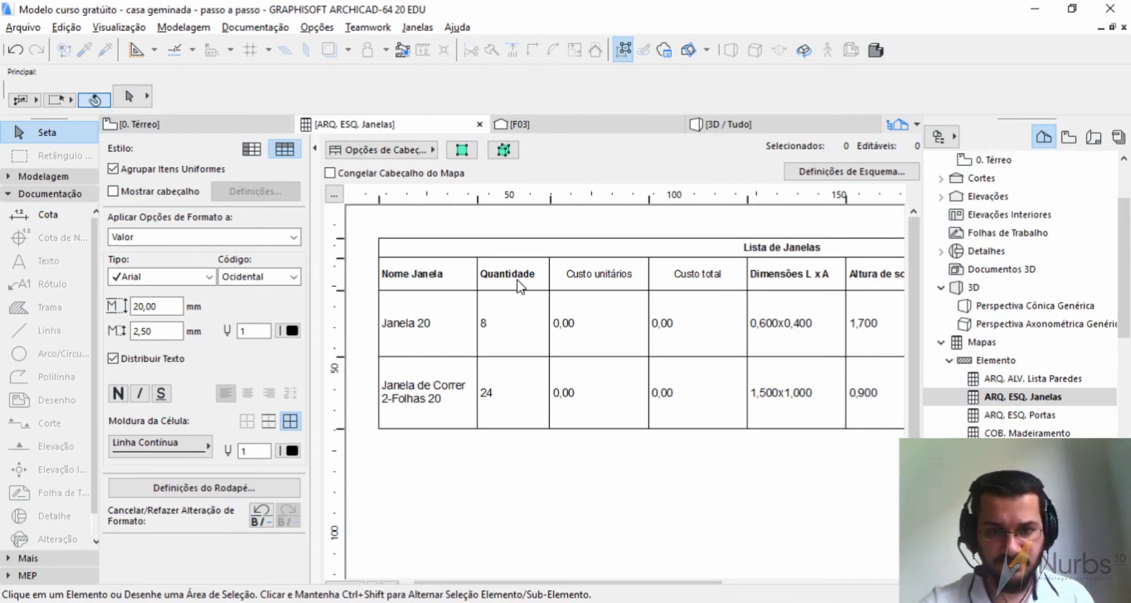
# Step: Narrow the Quantidade column, Custo unitários to about 25 mm, Custo total to about 21 mm and Dimensões L x A to about 20 mm
pyautogui.moveTo(549, 199); pyautogui.dragTo(536, 199)
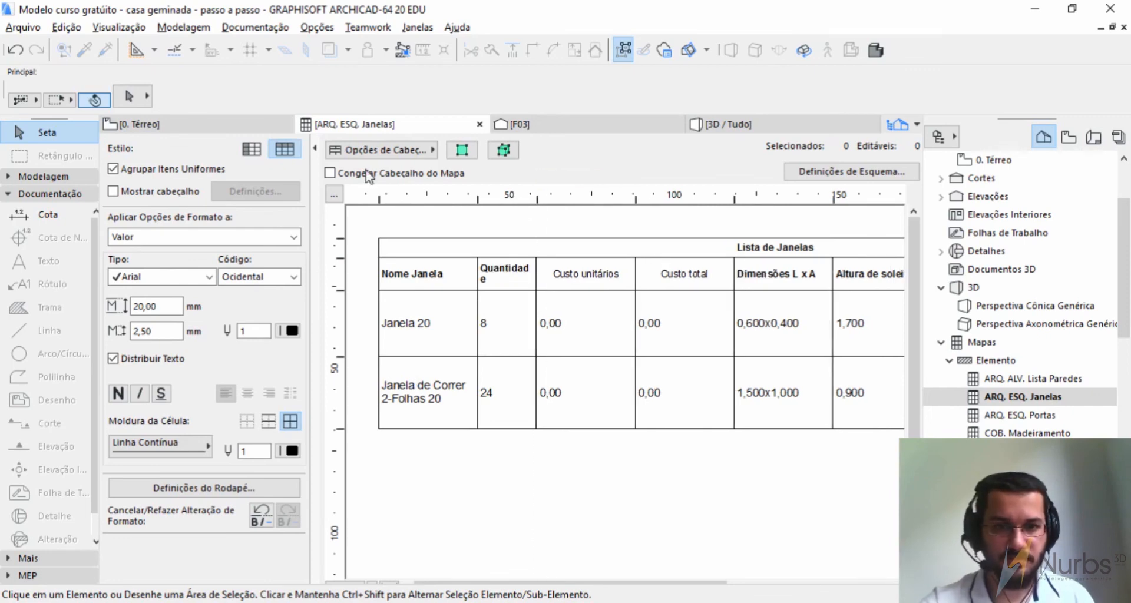
pyautogui.moveTo(635, 199); pyautogui.dragTo(619, 200)
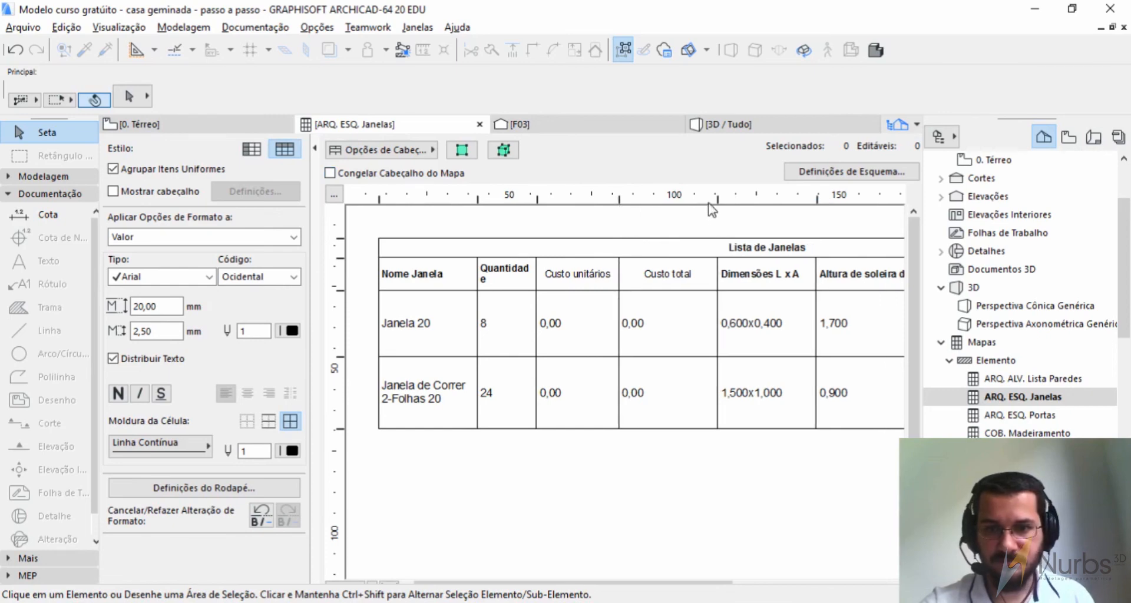
pyautogui.moveTo(717, 200); pyautogui.dragTo(687, 203)
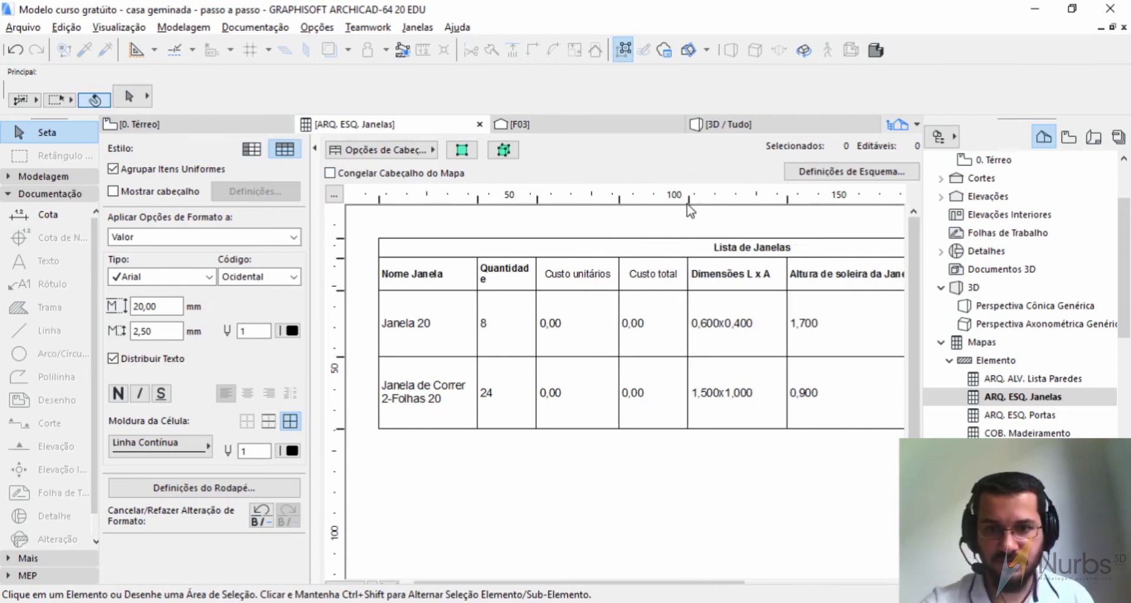
pyautogui.moveTo(787, 196); pyautogui.dragTo(767, 200)
pyautogui.click(726, 282)
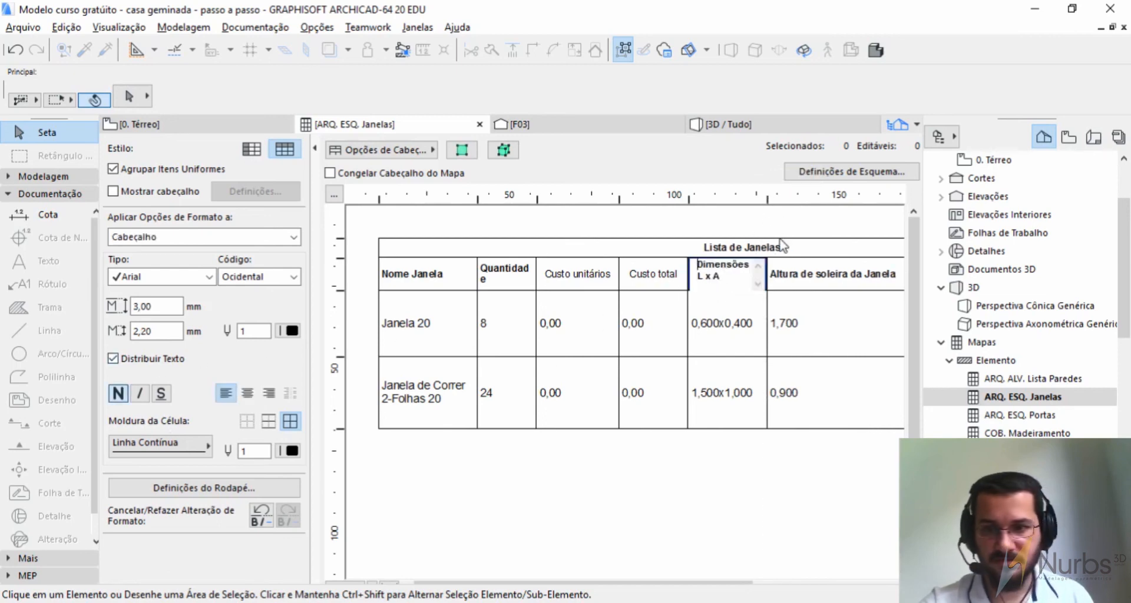
pyautogui.moveTo(767, 200); pyautogui.dragTo(754, 203)
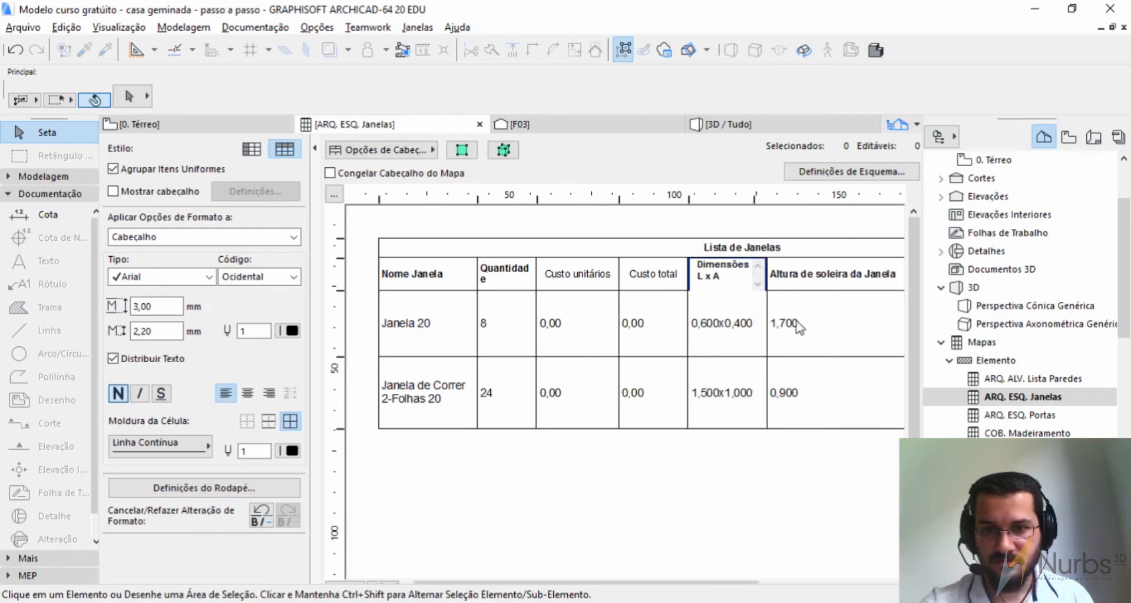
# Step: Centre the text of the Dimensões L x A column header
pyautogui.click(728, 286)
pyautogui.click(247, 393)
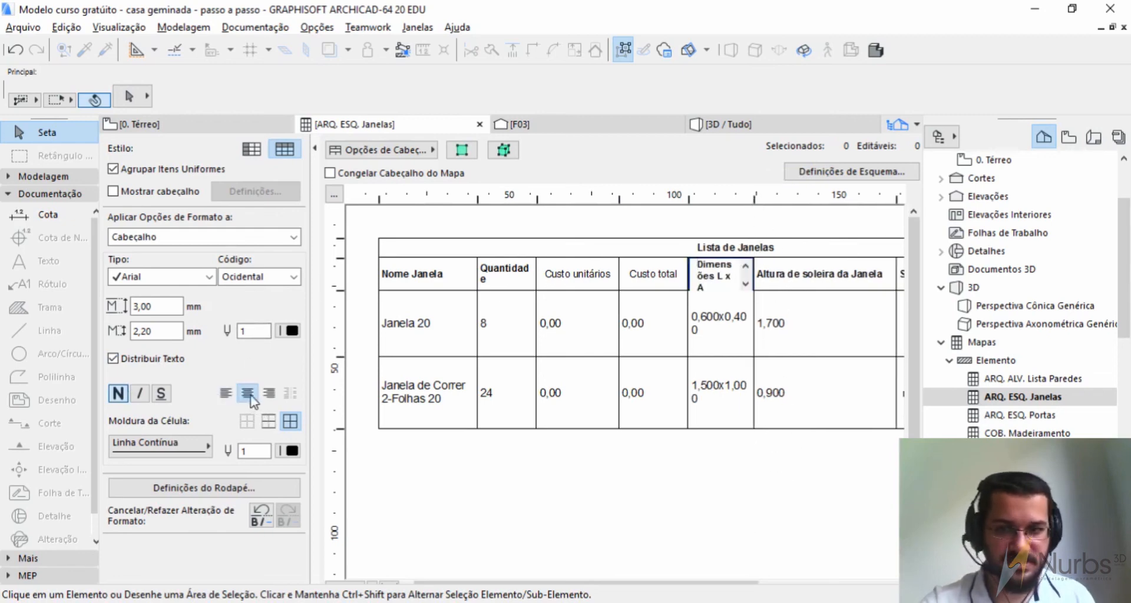
pyautogui.click(588, 443)
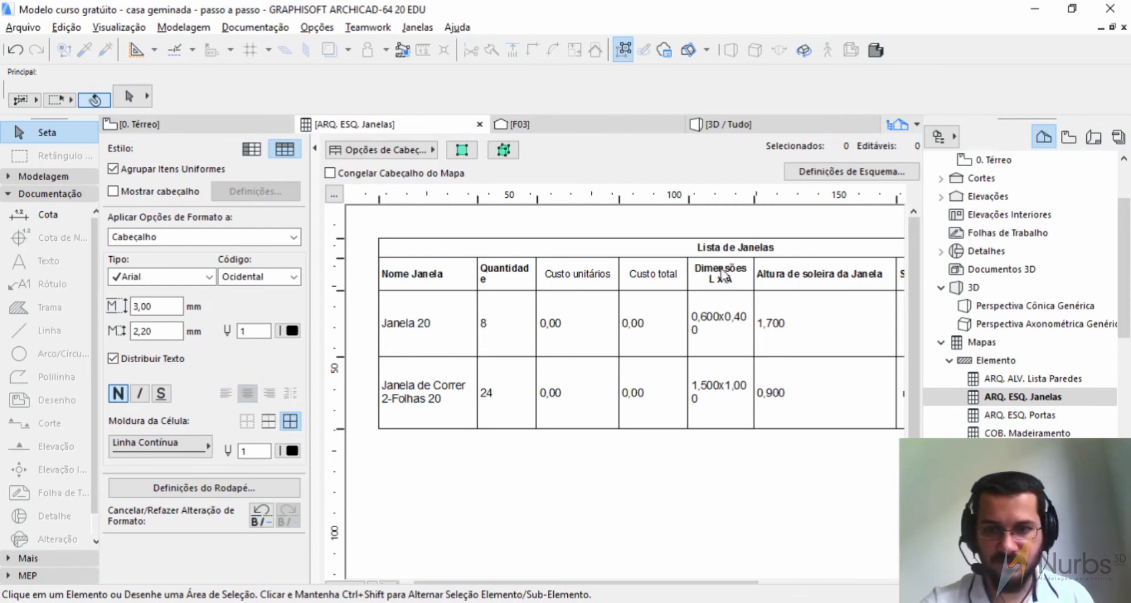
# Step: Narrow the Altura de soleira da Janela column to about 26 mm and widen Quantidade to about 20 mm
pyautogui.moveTo(894, 200); pyautogui.dragTo(839, 201)
pyautogui.moveTo(767, 572); pyautogui.dragTo(867, 566)
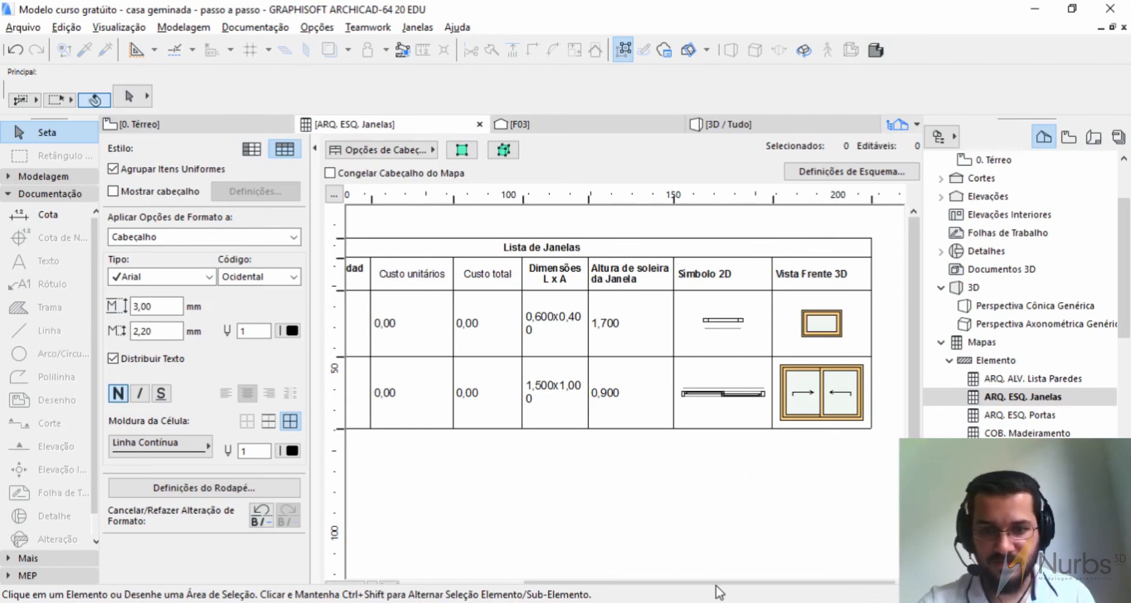
pyautogui.moveTo(716, 583); pyautogui.dragTo(595, 596)
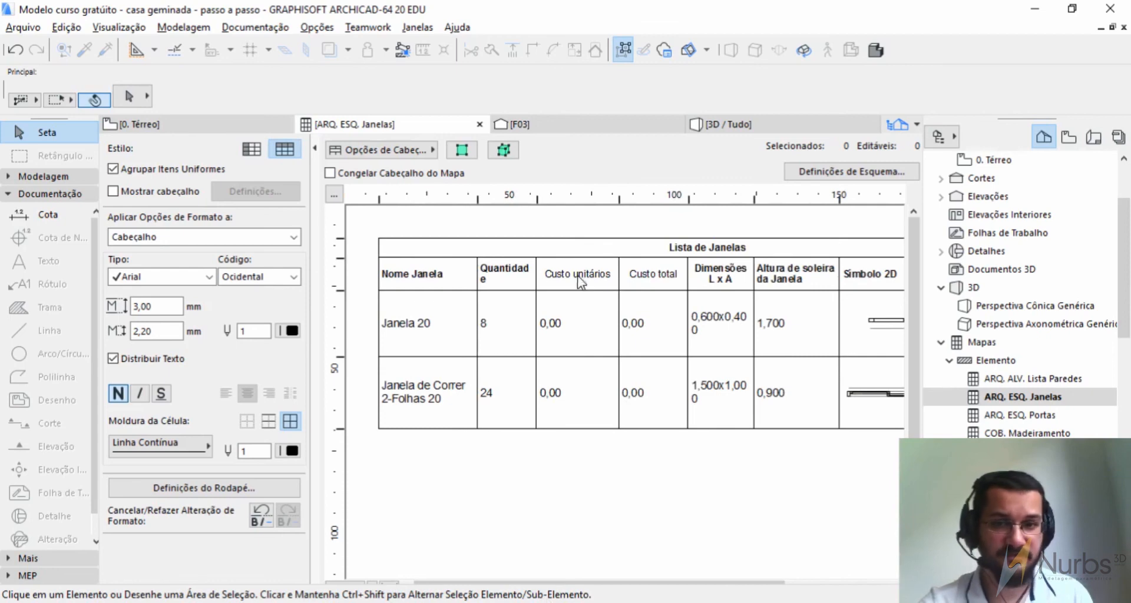
pyautogui.moveTo(537, 196); pyautogui.dragTo(542, 196)
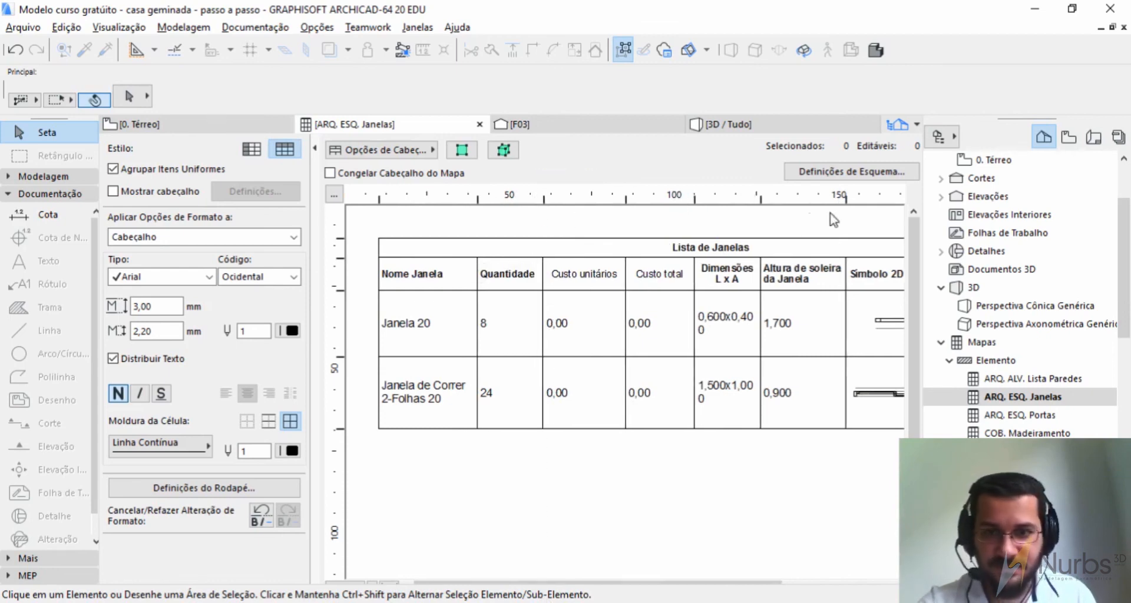
# Step: Set exact column widths: Custo total 20 mm, Altura de soleira da Janela 25 mm, Símbolo 2D 30 mm and Vista Frente 3D 30 mm
pyautogui.click(334, 195)
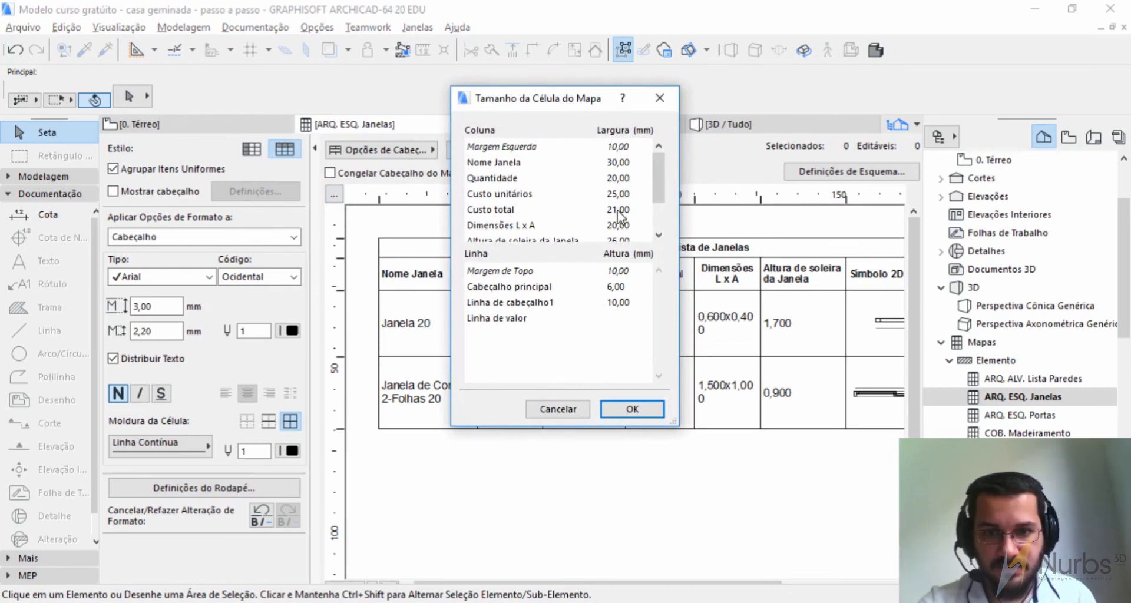
pyautogui.scroll(-2, 618, 218)
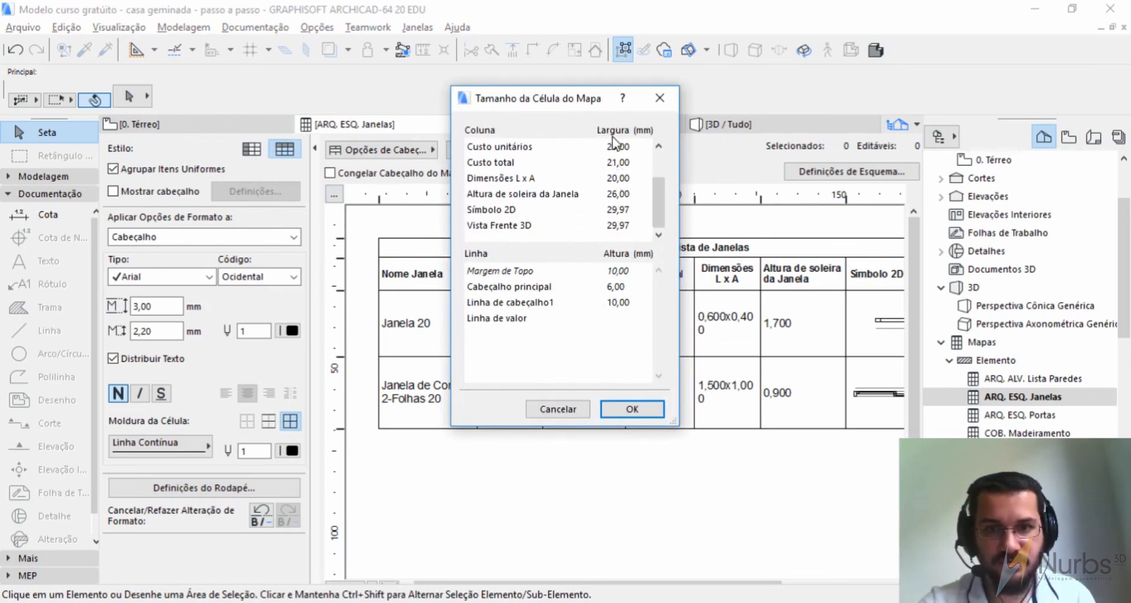
pyautogui.click(619, 162)
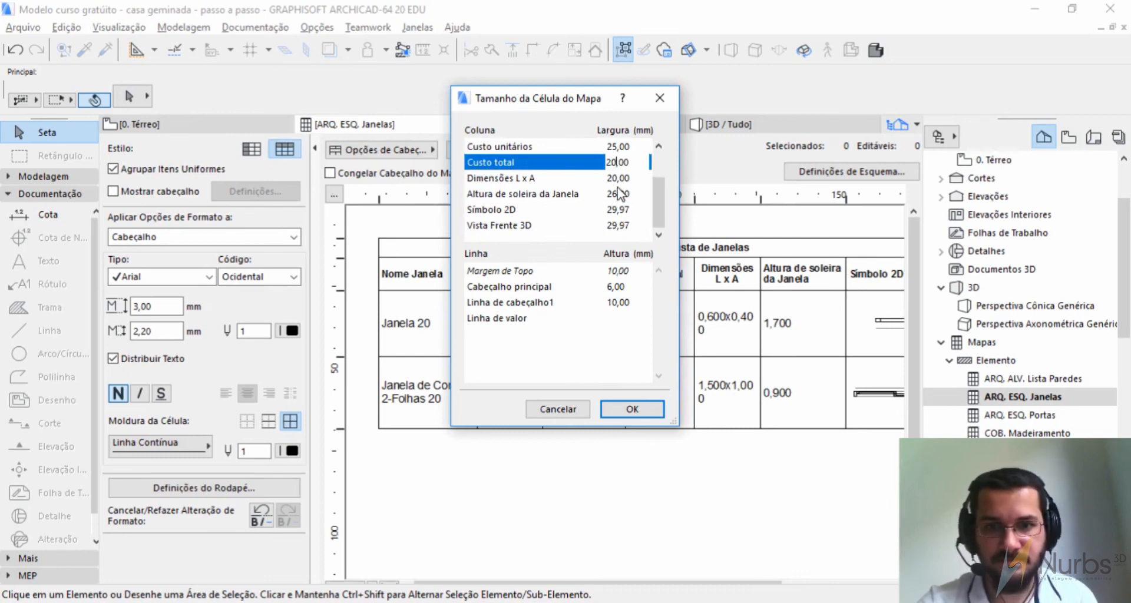
pyautogui.click(617, 192)
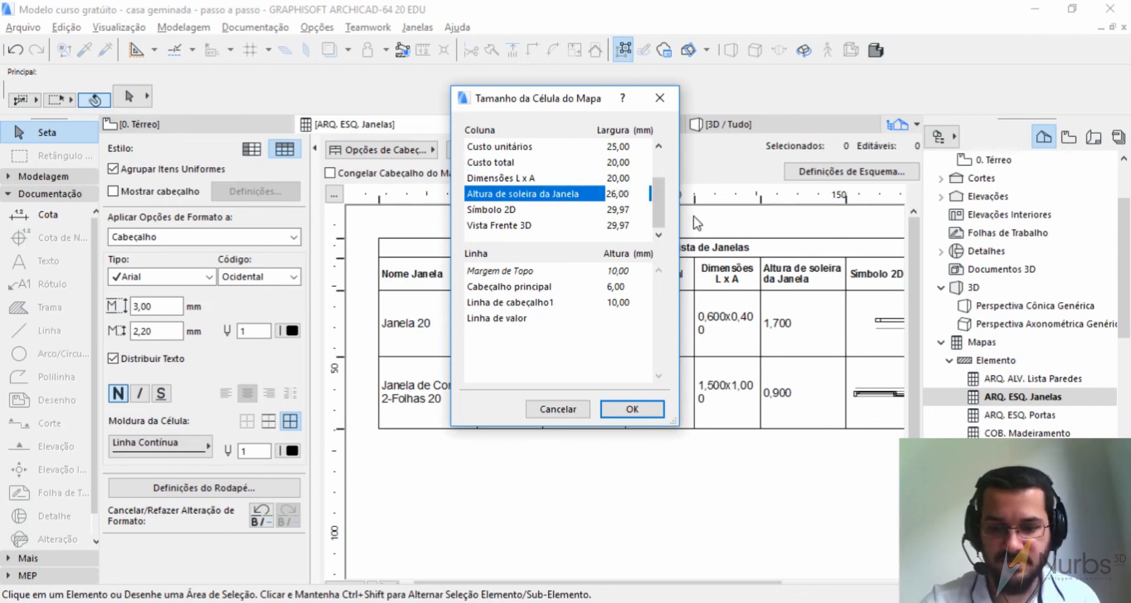
pyautogui.write('5')
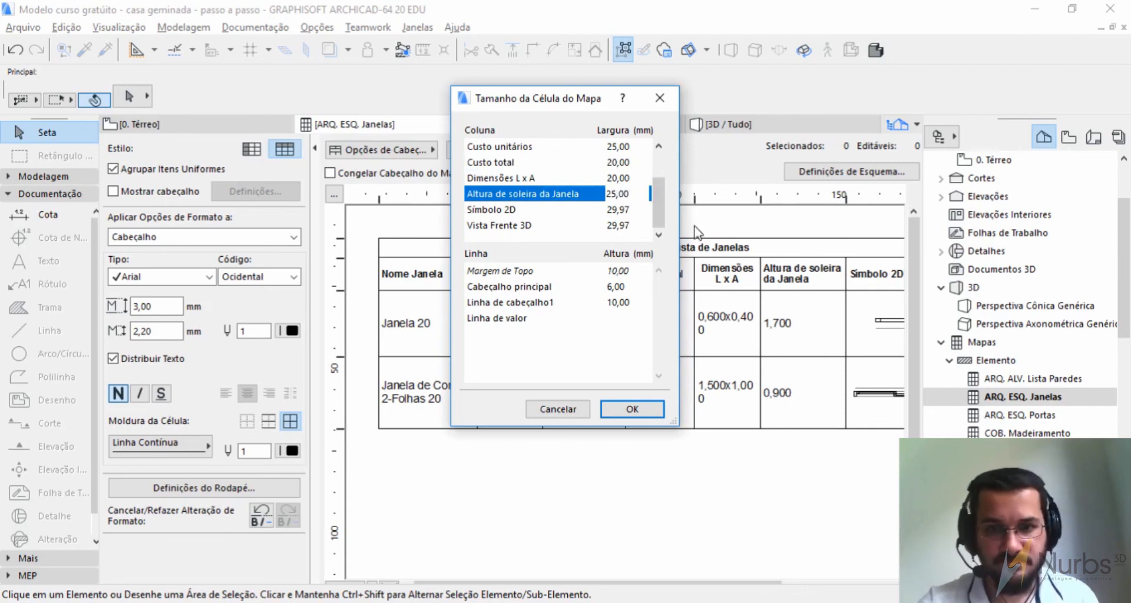
pyautogui.press('Tab')
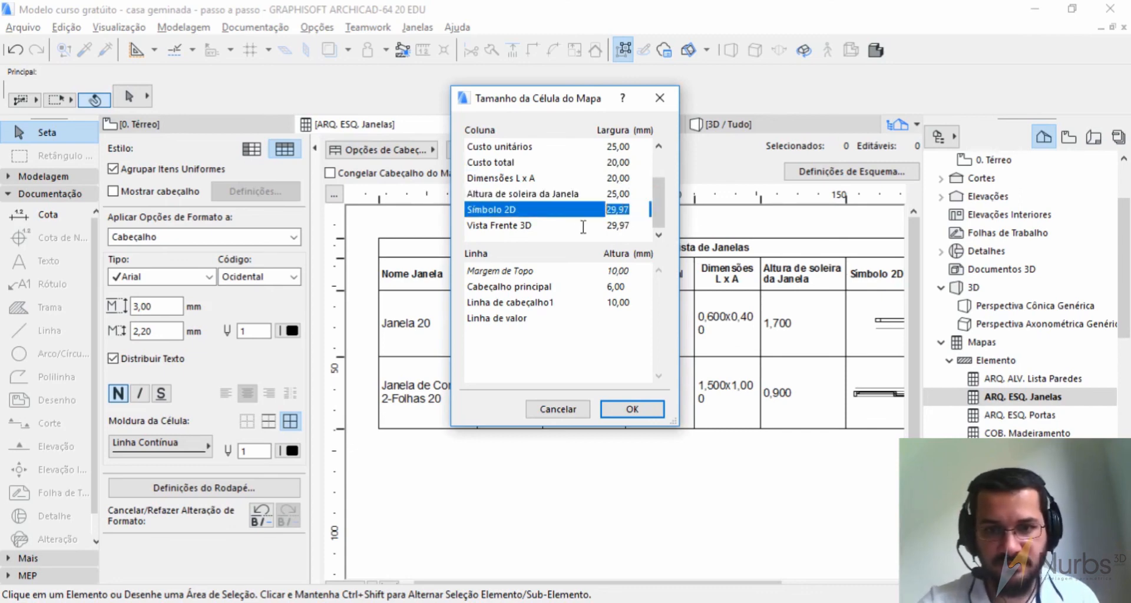
pyautogui.write('30')
pyautogui.press('Tab')
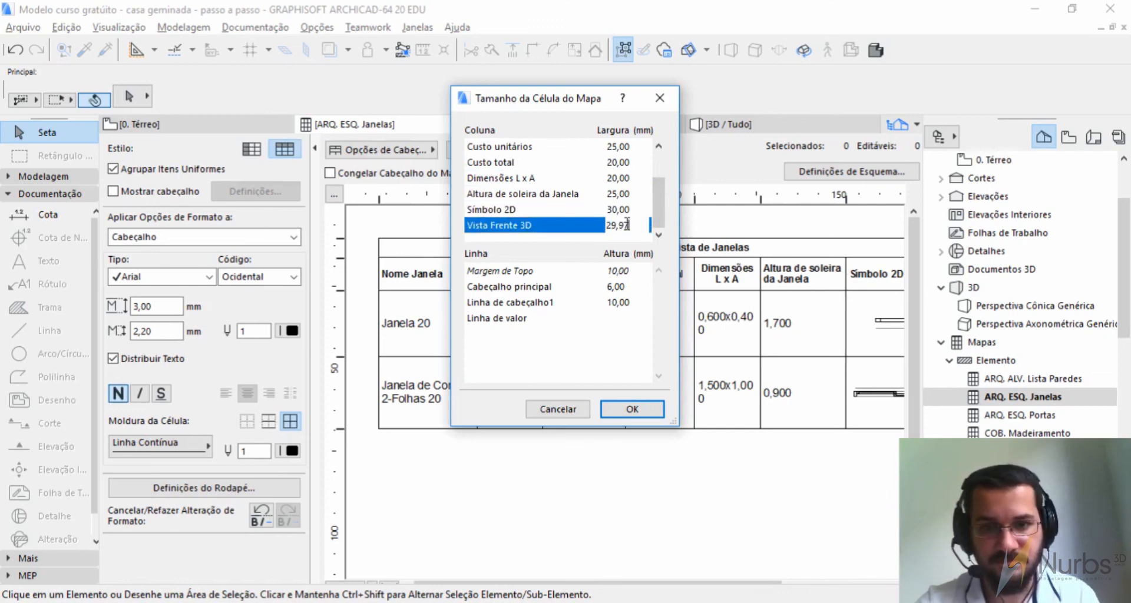
pyautogui.write('30')
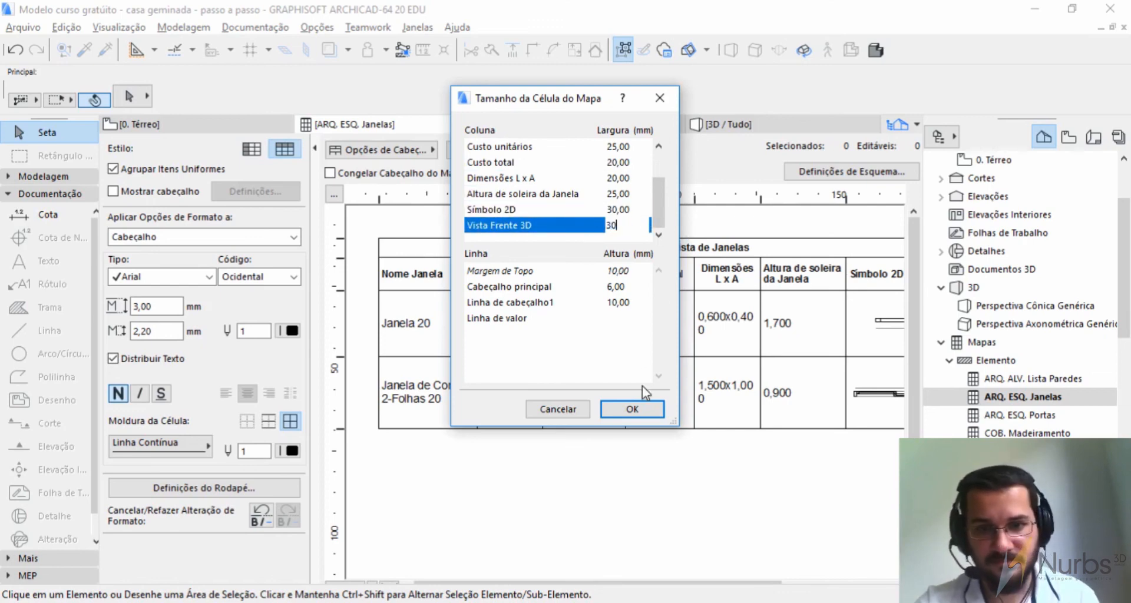
pyautogui.click(632, 409)
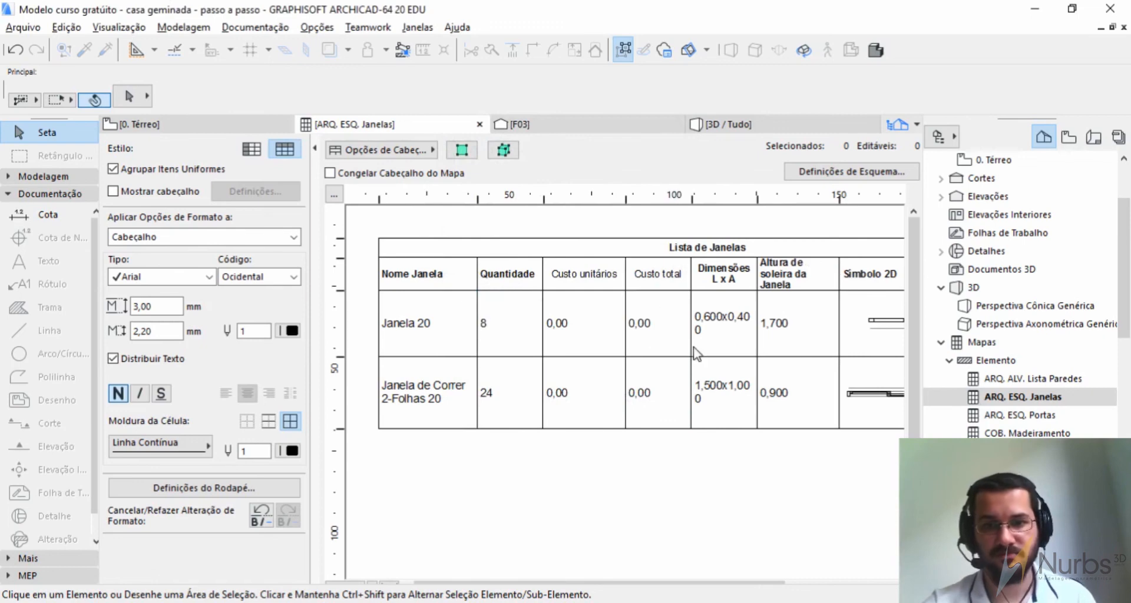
# Step: Centre the text of the Altura de soleira da Janela column header
pyautogui.click(824, 274)
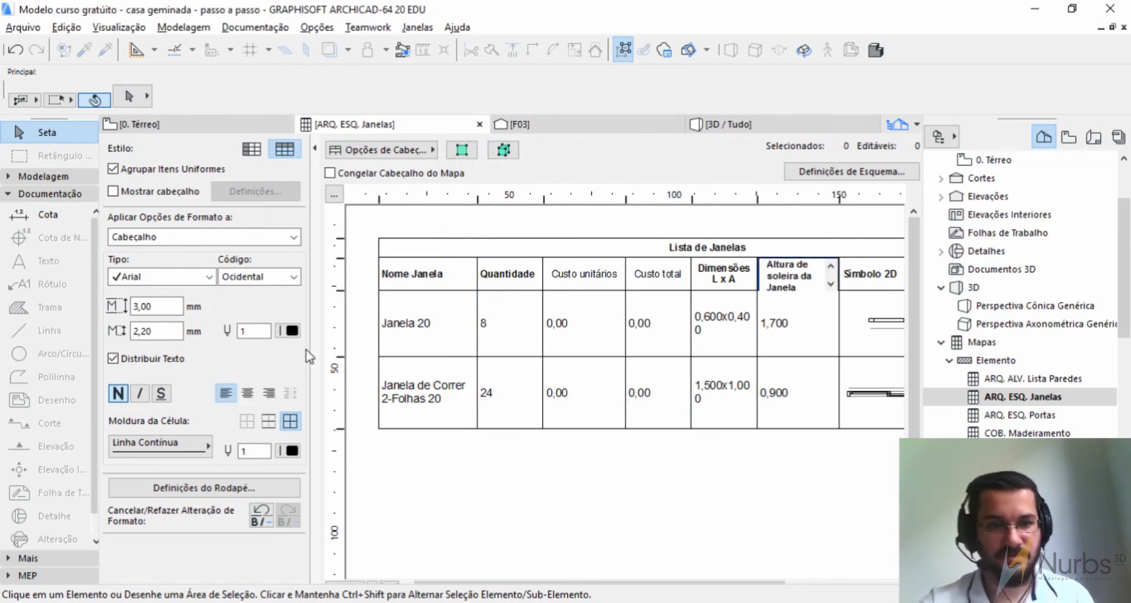
pyautogui.click(247, 392)
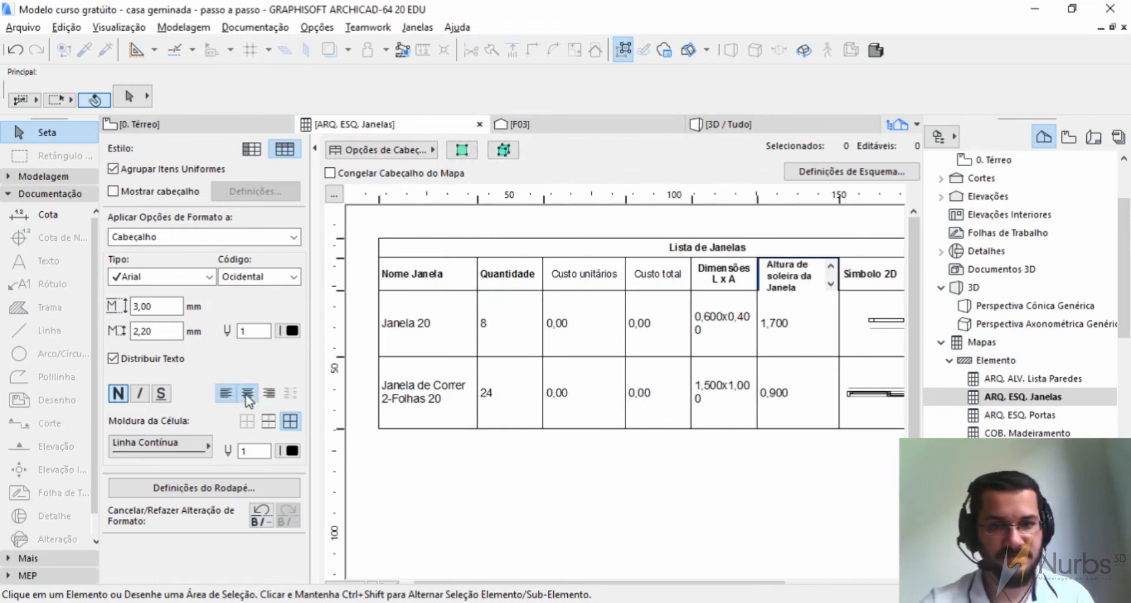
pyautogui.click(768, 465)
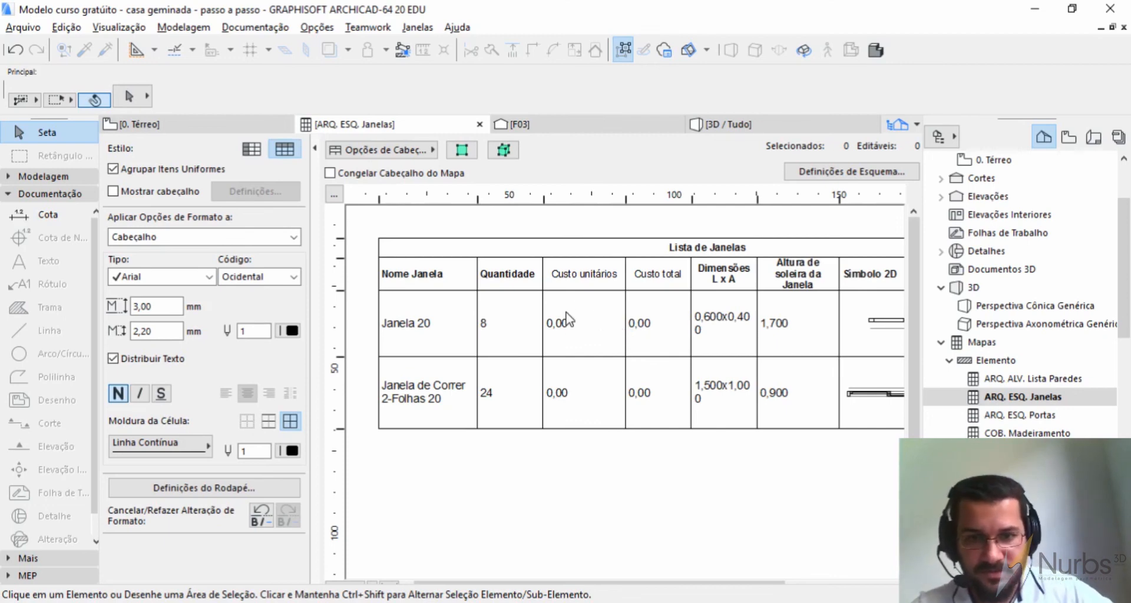
pyautogui.click(596, 323)
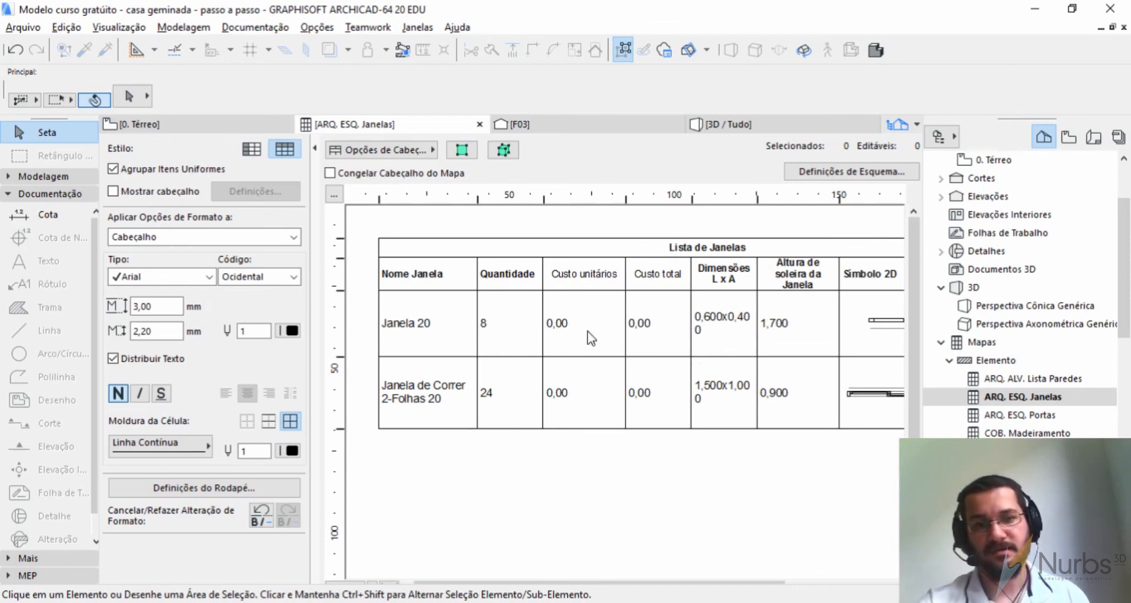
pyautogui.click(653, 318)
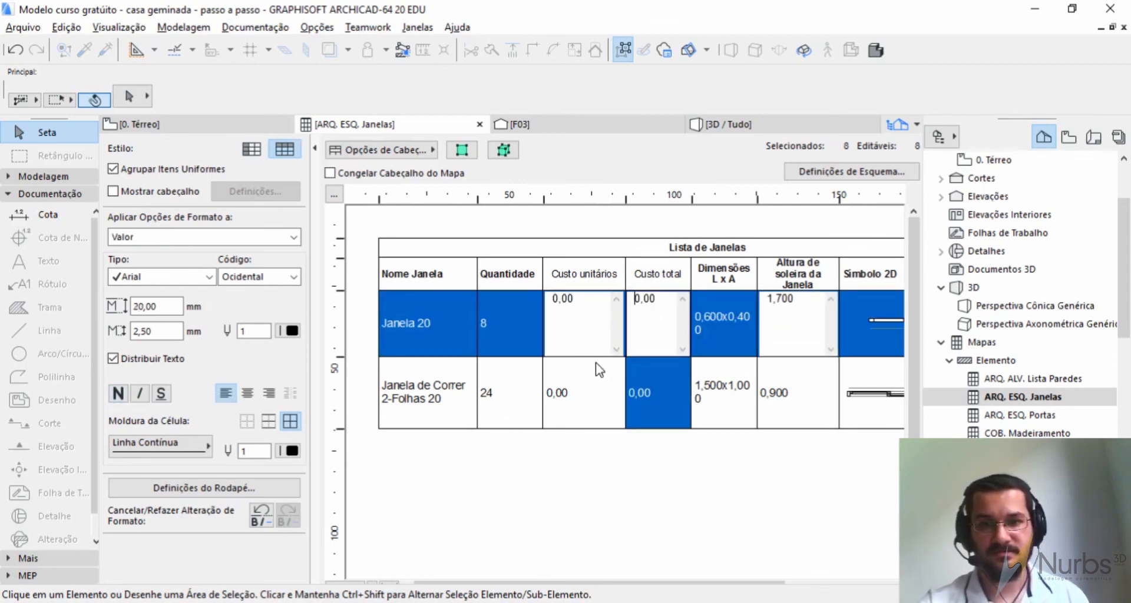
pyautogui.click(526, 488)
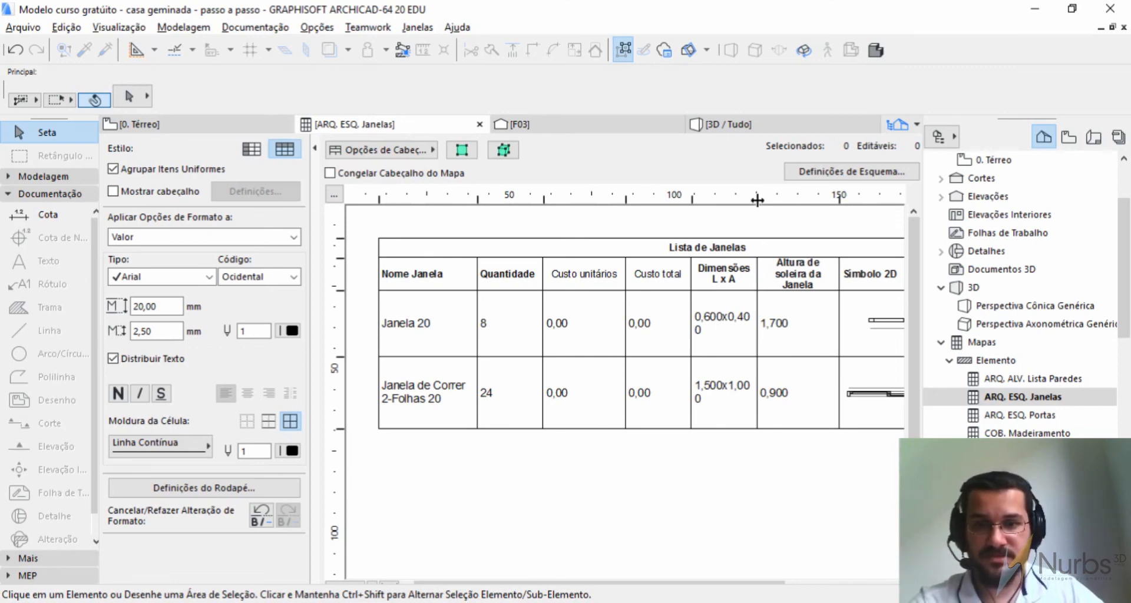
# Step: Widen the Dimensões L x A column so each window's dimensions fit on one line
pyautogui.moveTo(758, 200); pyautogui.dragTo(770, 200)
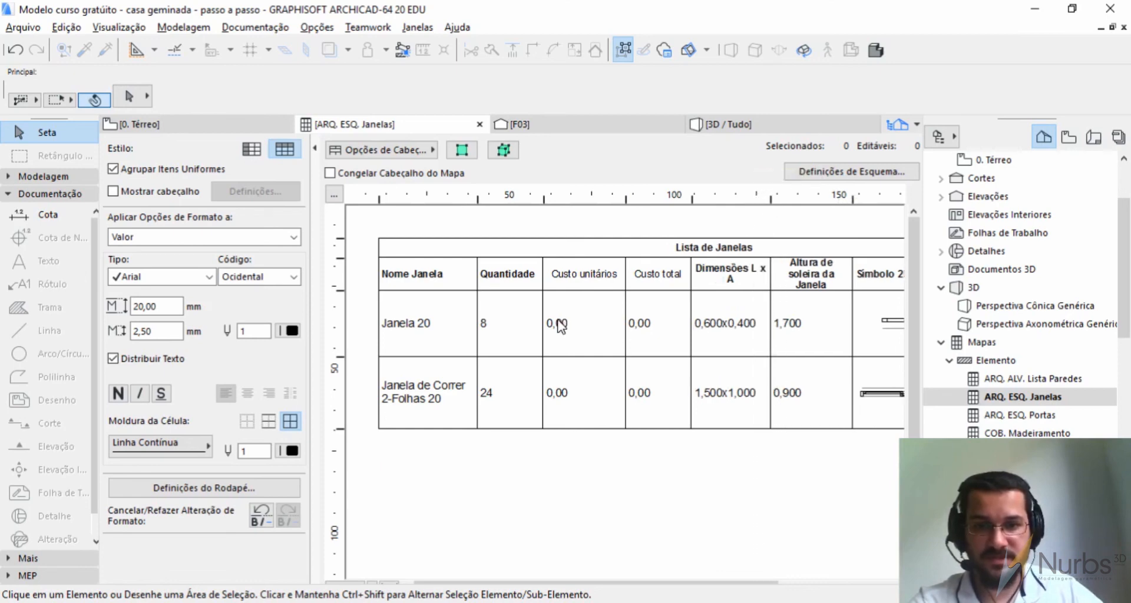
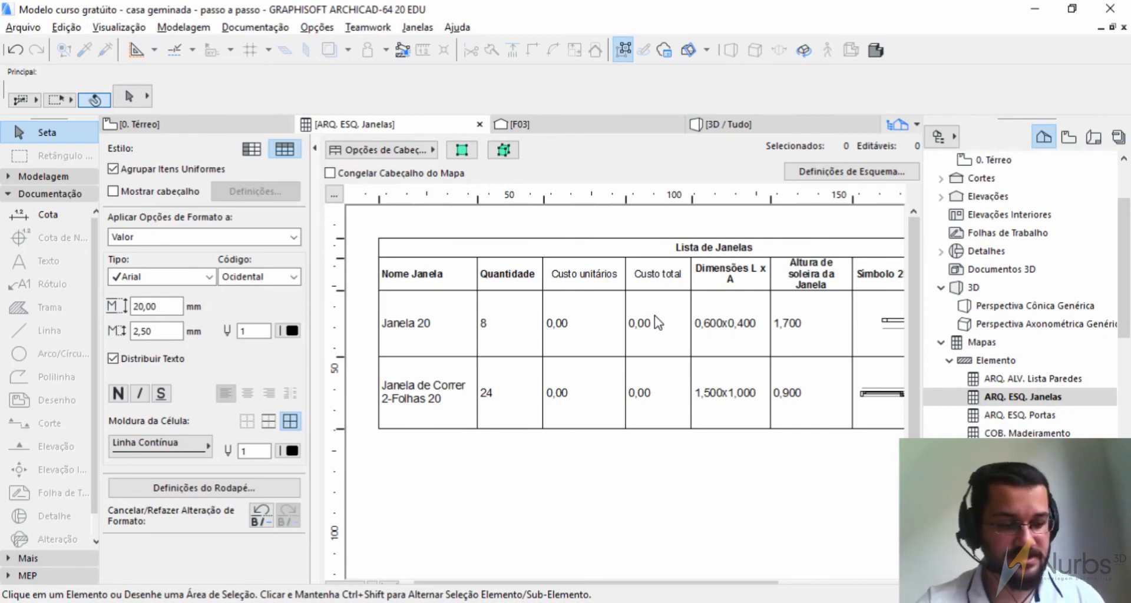
pyautogui.click(655, 323)
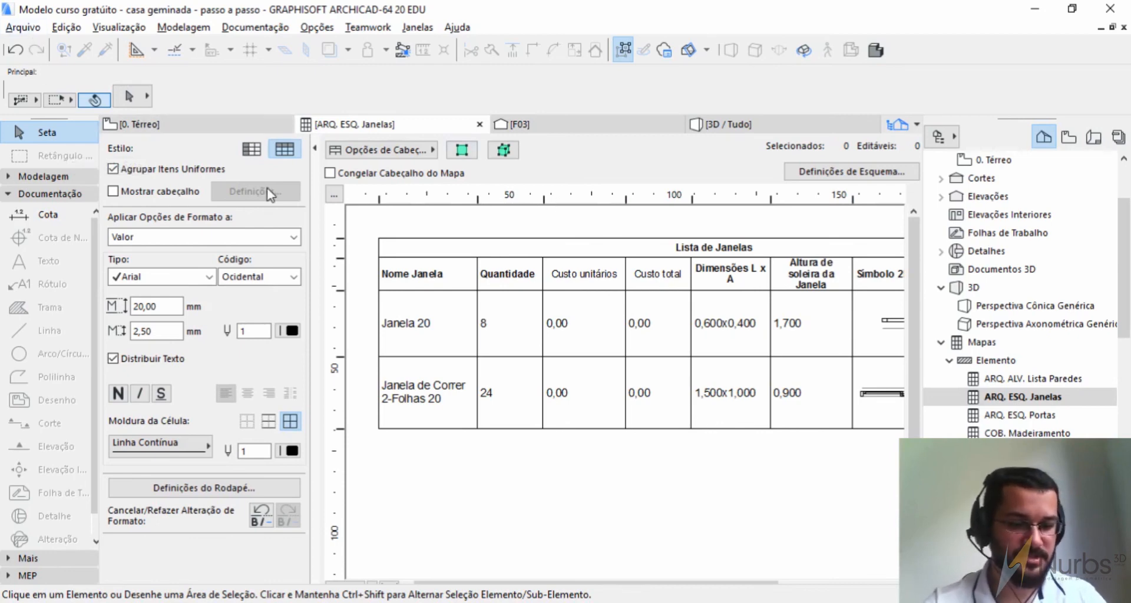
# Step: Start exporting the schedule's property values and create a destination folder named Tabelas on the desktop
pyautogui.click(24, 27)
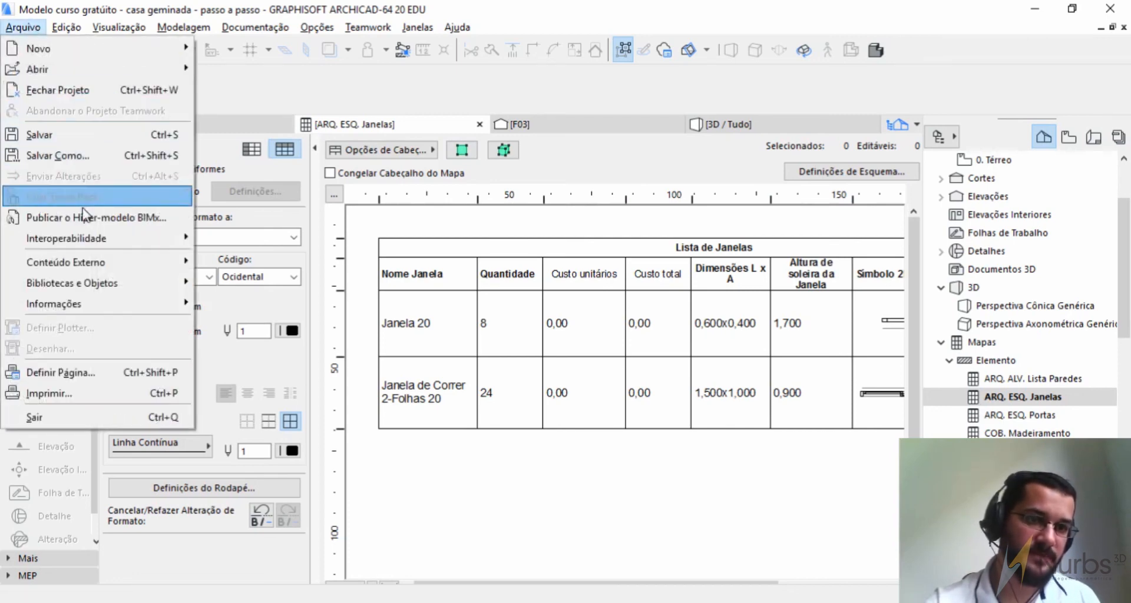
pyautogui.moveTo(108, 241)
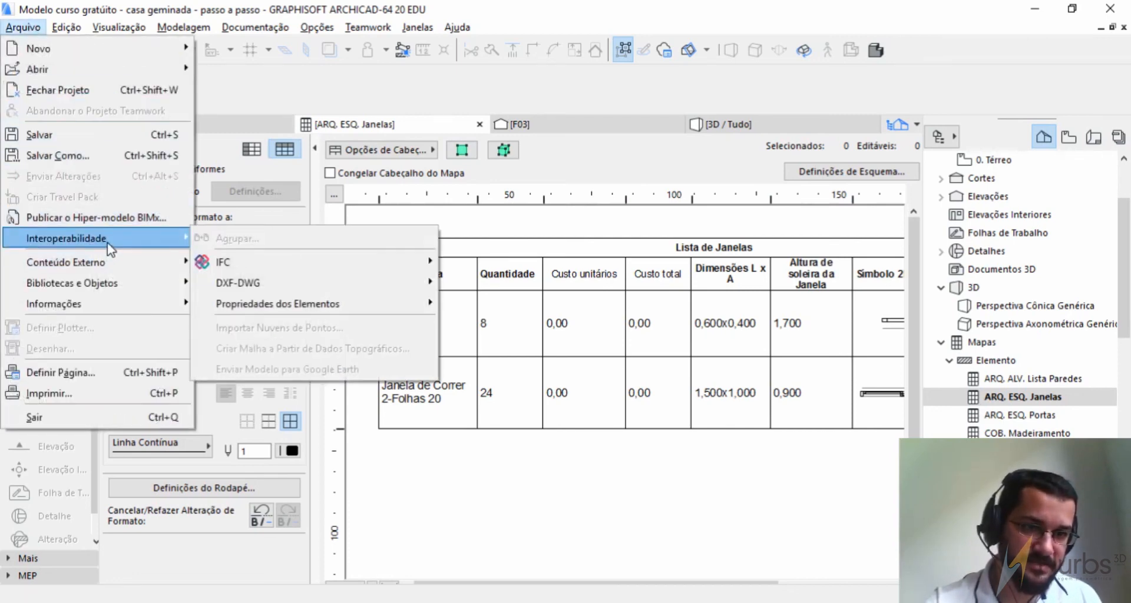
pyautogui.moveTo(258, 311)
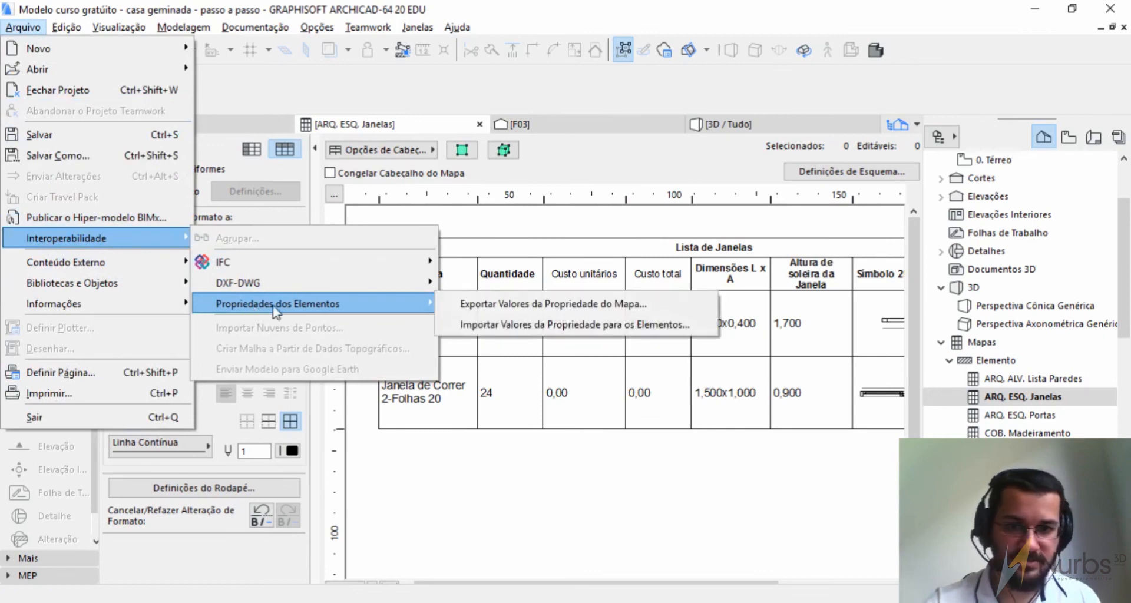
pyautogui.click(523, 304)
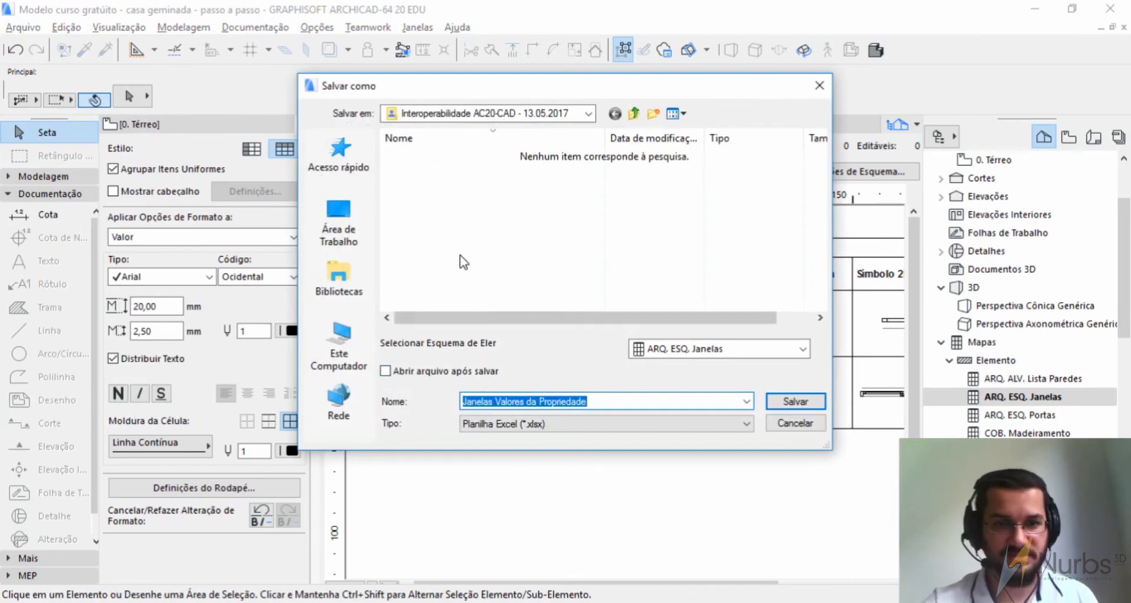
pyautogui.click(358, 234)
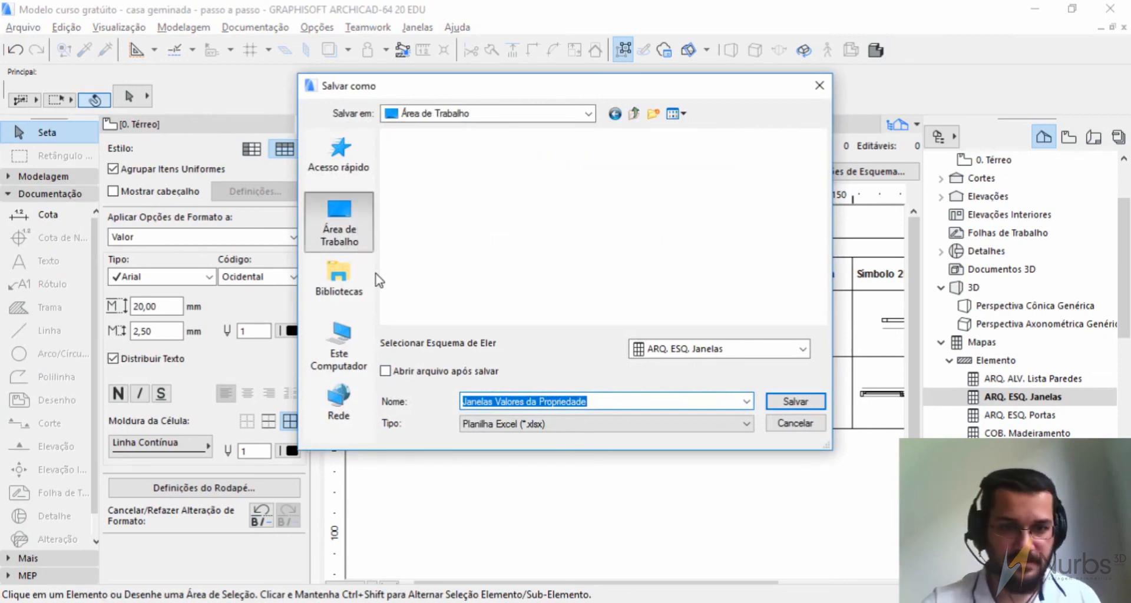
pyautogui.rightClick(663, 283)
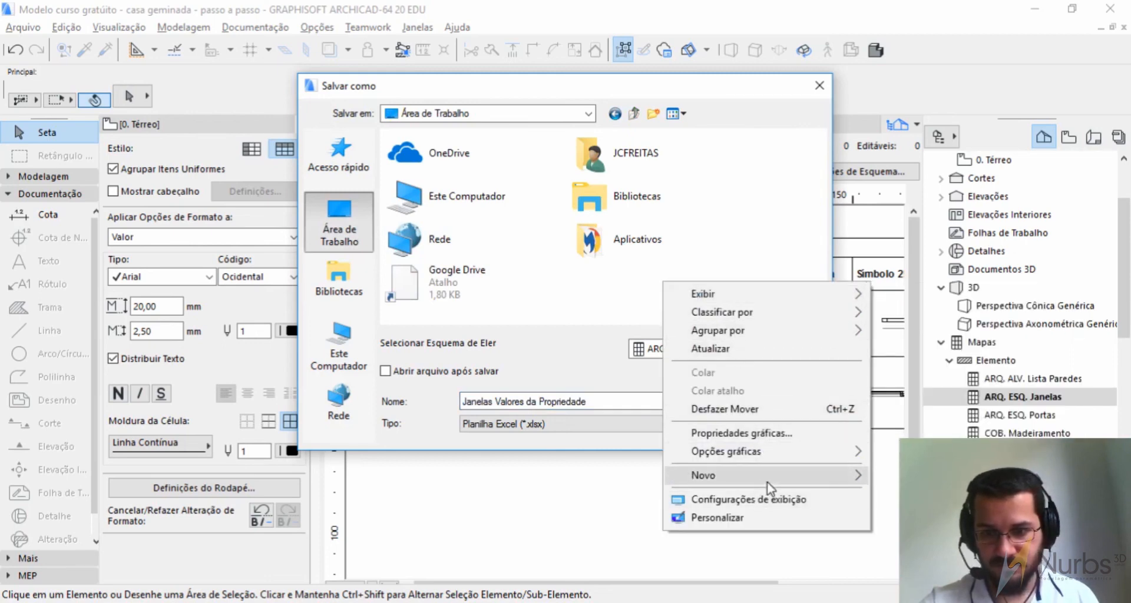
pyautogui.moveTo(768, 487)
pyautogui.click(913, 266)
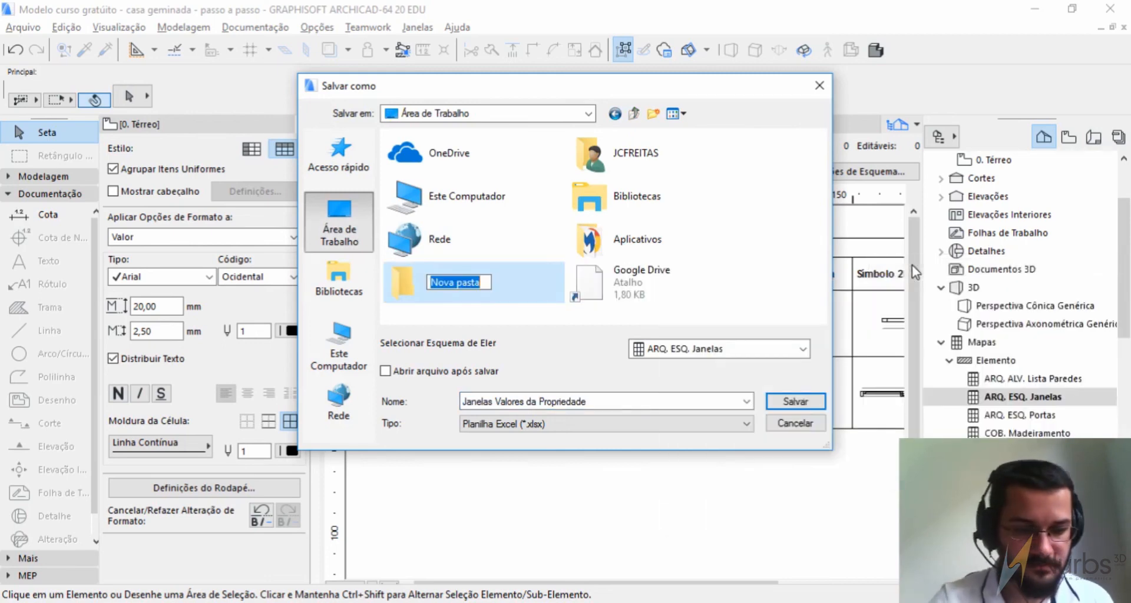
pyautogui.write('Tabelas')
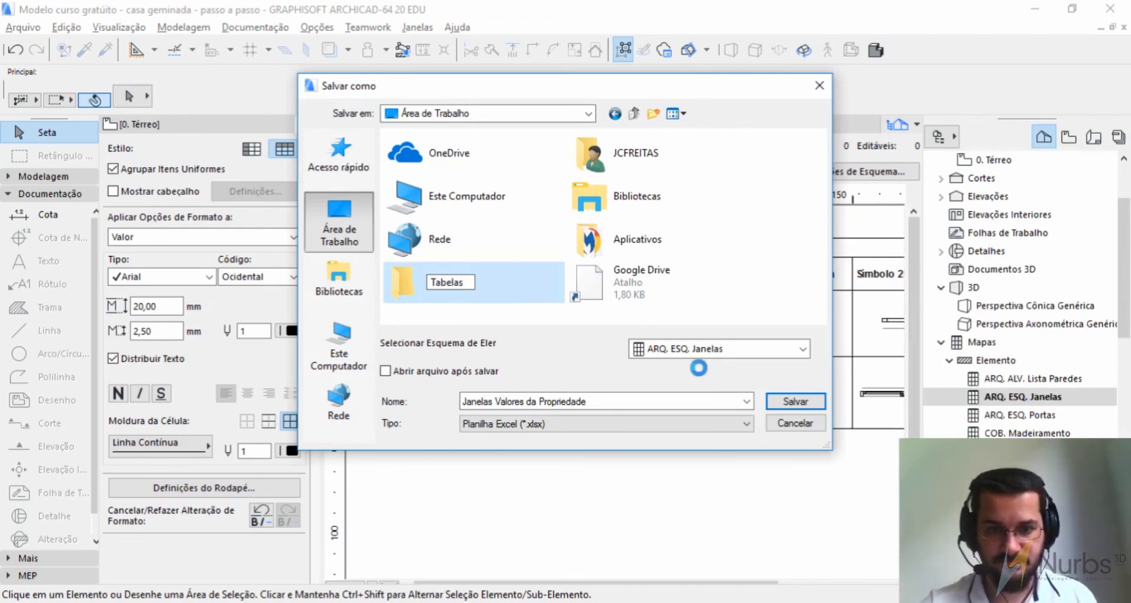
pyautogui.click(526, 294)
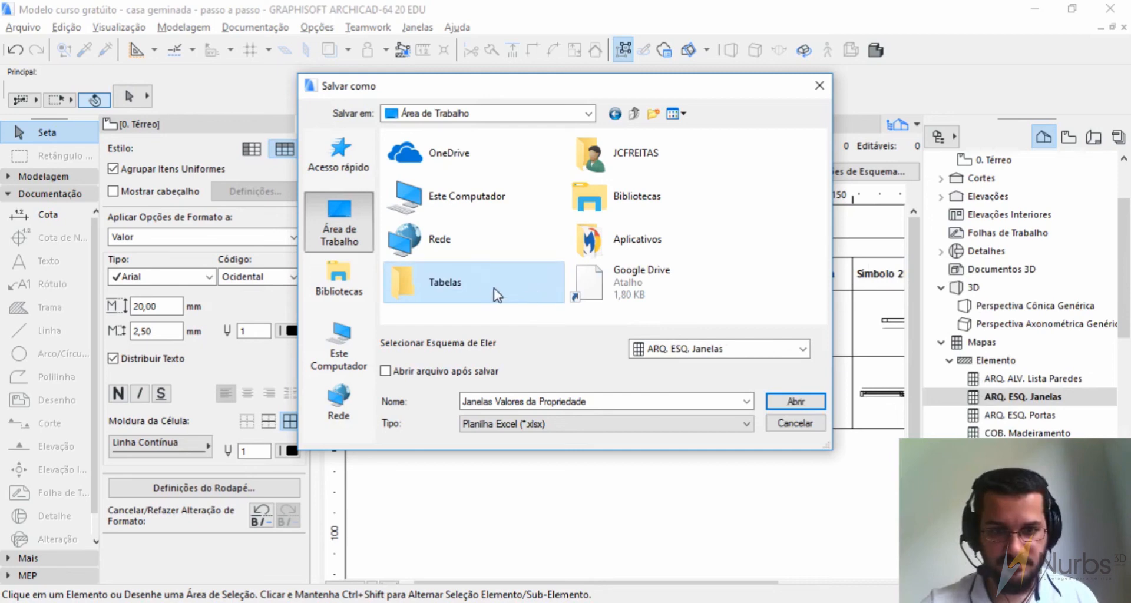
pyautogui.doubleClick(498, 286)
# Step: Export the ARQ. ESQ. Janelas scheme as an Excel 97-2003 (.xls) file named Janelas Valores da Propriedade
pyautogui.click(597, 401)
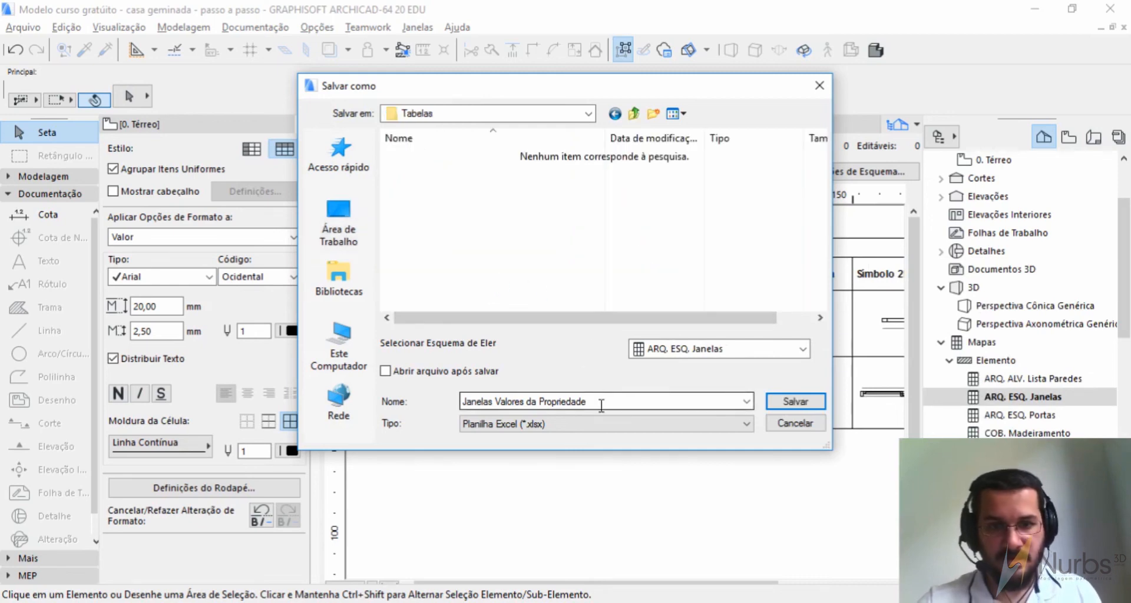
pyautogui.click(569, 399)
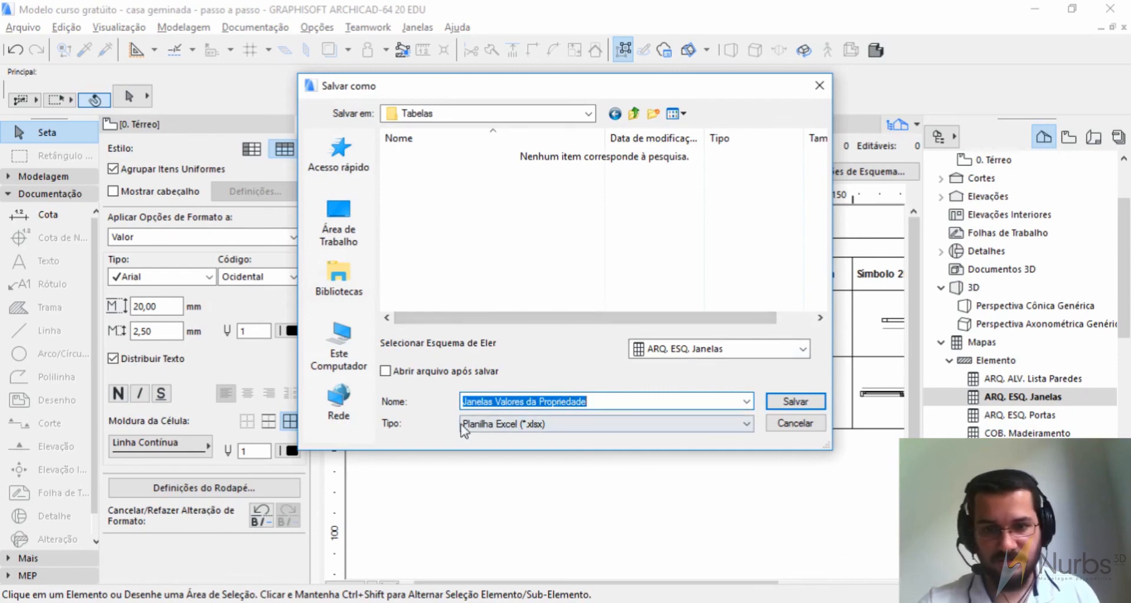
pyautogui.click(702, 351)
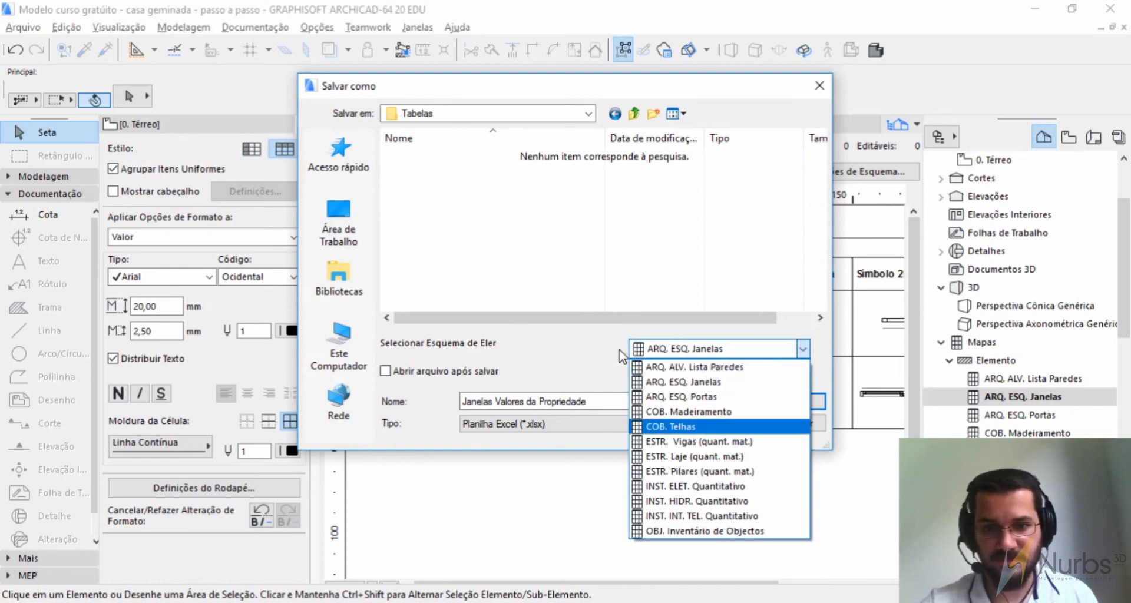
pyautogui.click(663, 380)
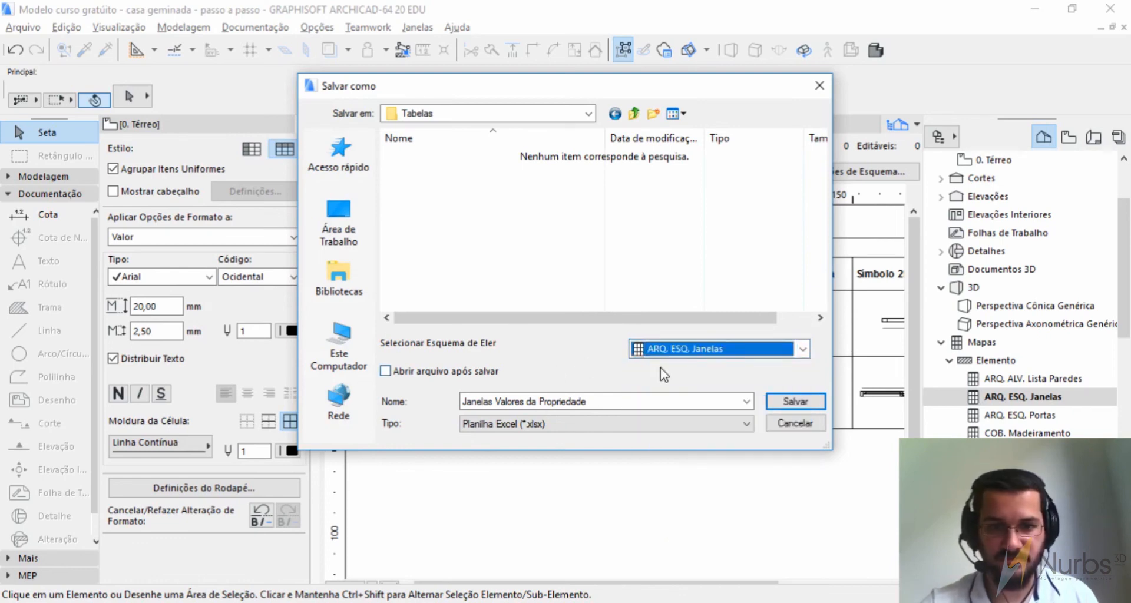
pyautogui.click(552, 424)
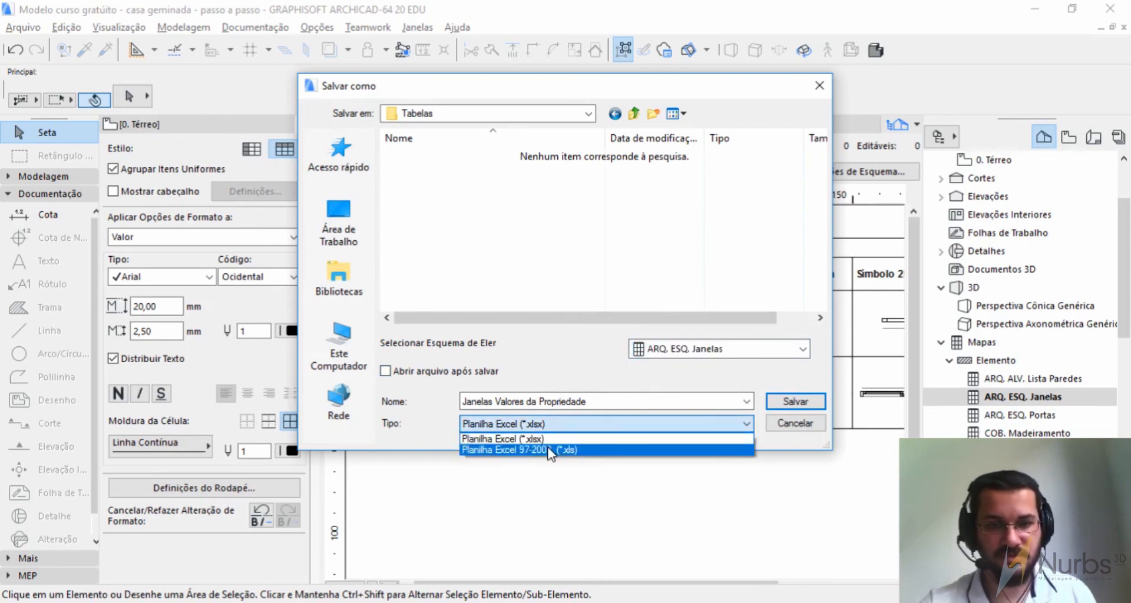
pyautogui.click(550, 450)
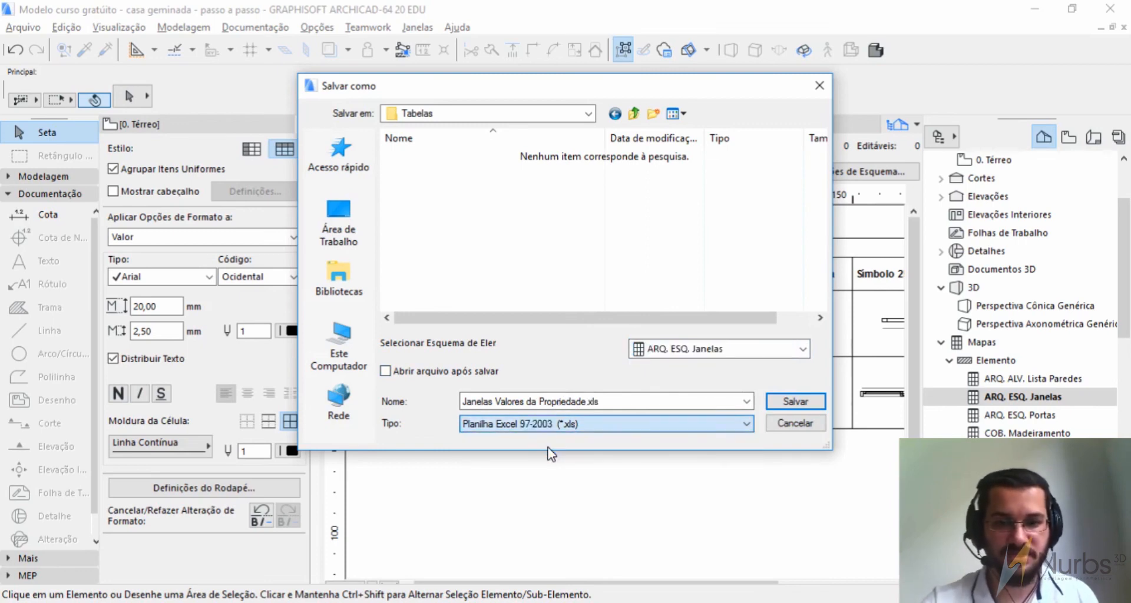
pyautogui.click(786, 403)
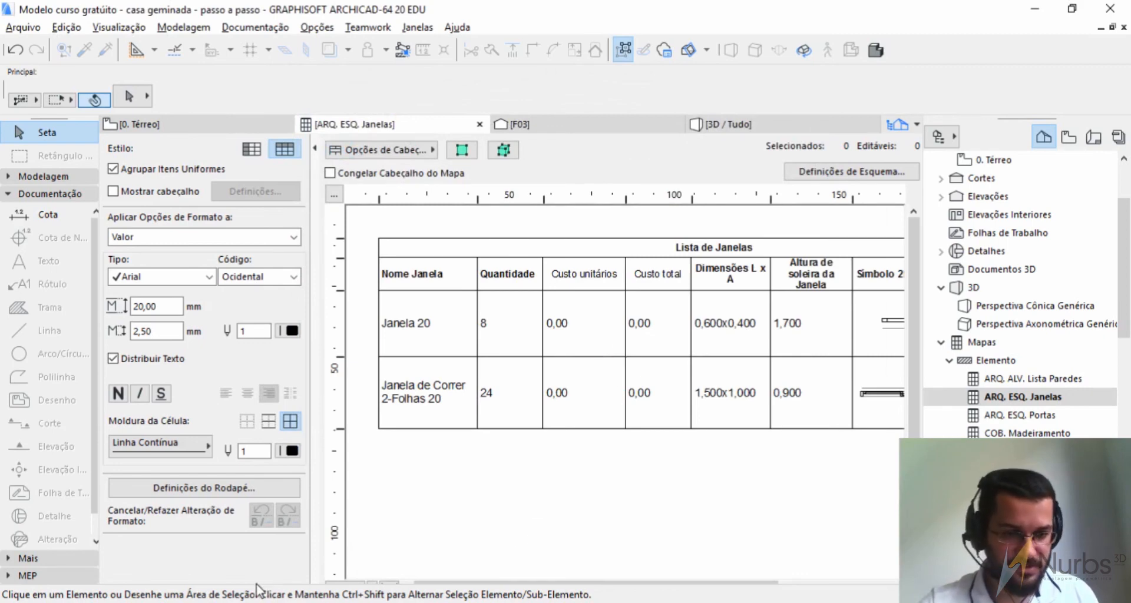
# Step: Open Janelas Valores da Propriedade from the desktop's Tabelas folder in Excel and look through its window rows
pyautogui.click(104, 602)
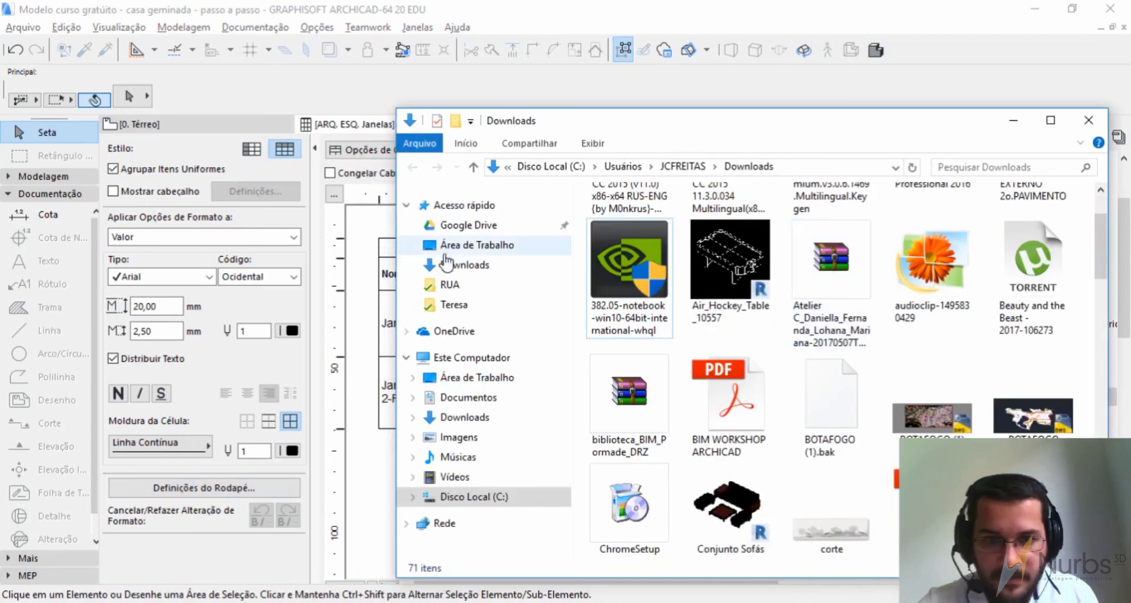
pyautogui.click(514, 247)
pyautogui.click(740, 258)
pyautogui.doubleClick(740, 257)
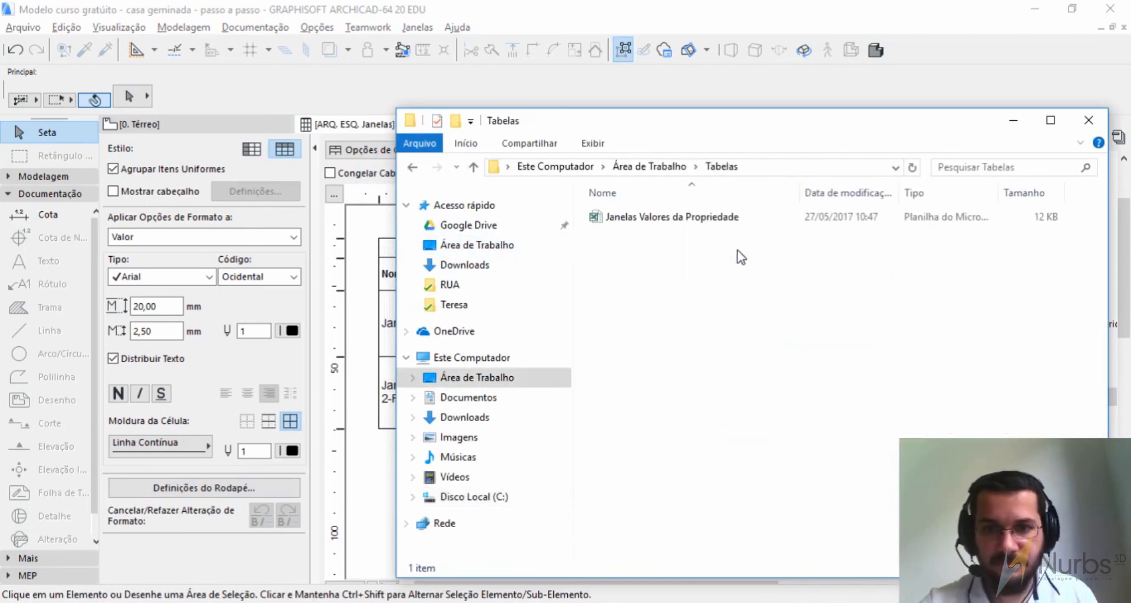
pyautogui.doubleClick(677, 218)
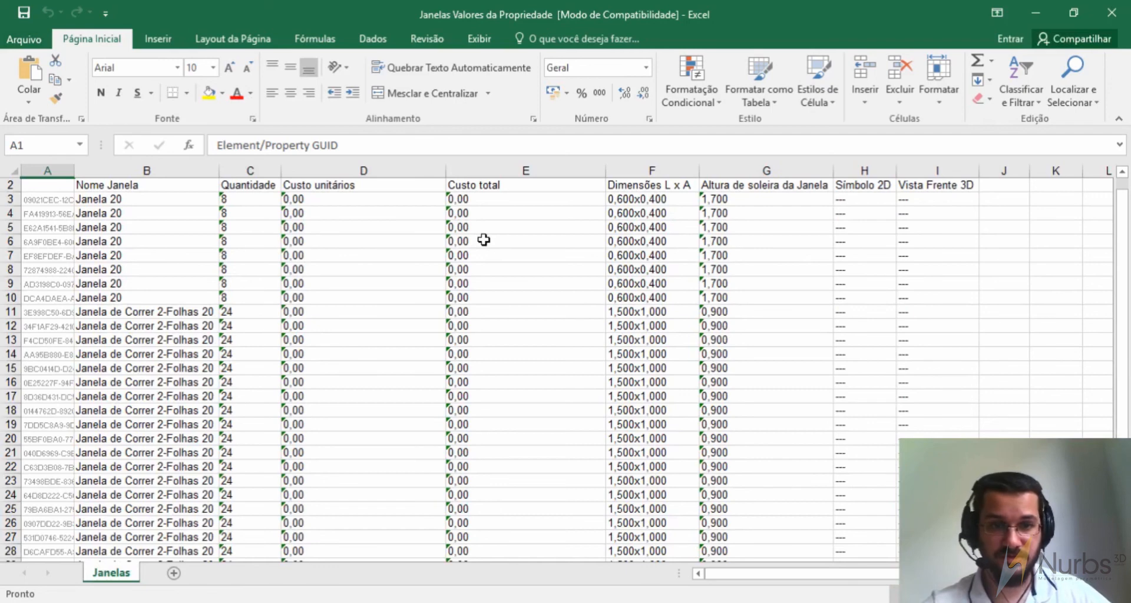
pyautogui.scroll(-5, 486, 260)
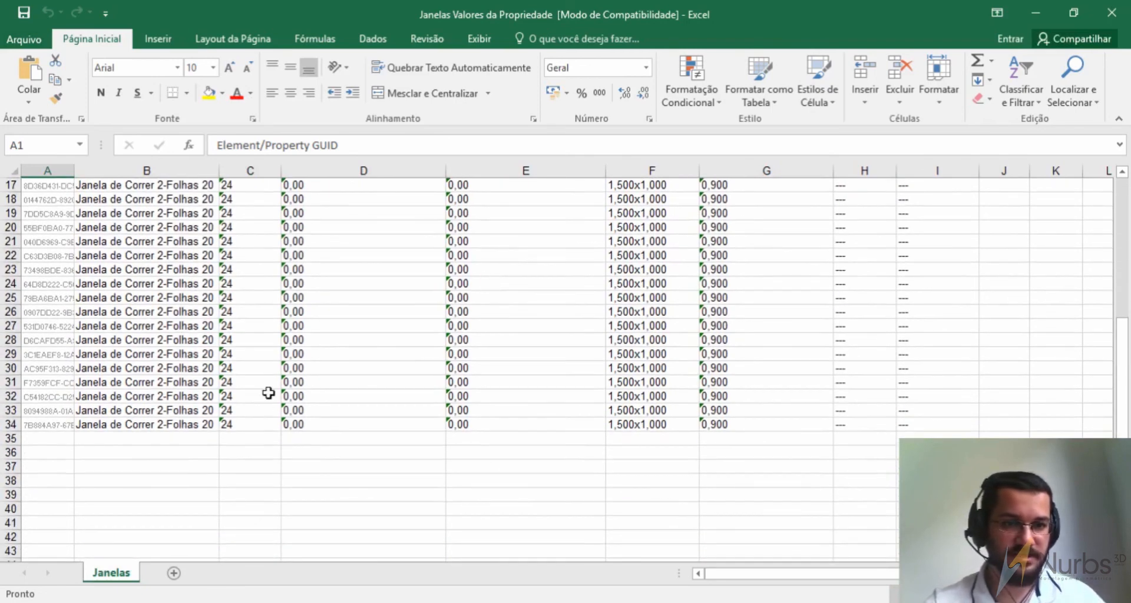
pyautogui.scroll(5, 269, 393)
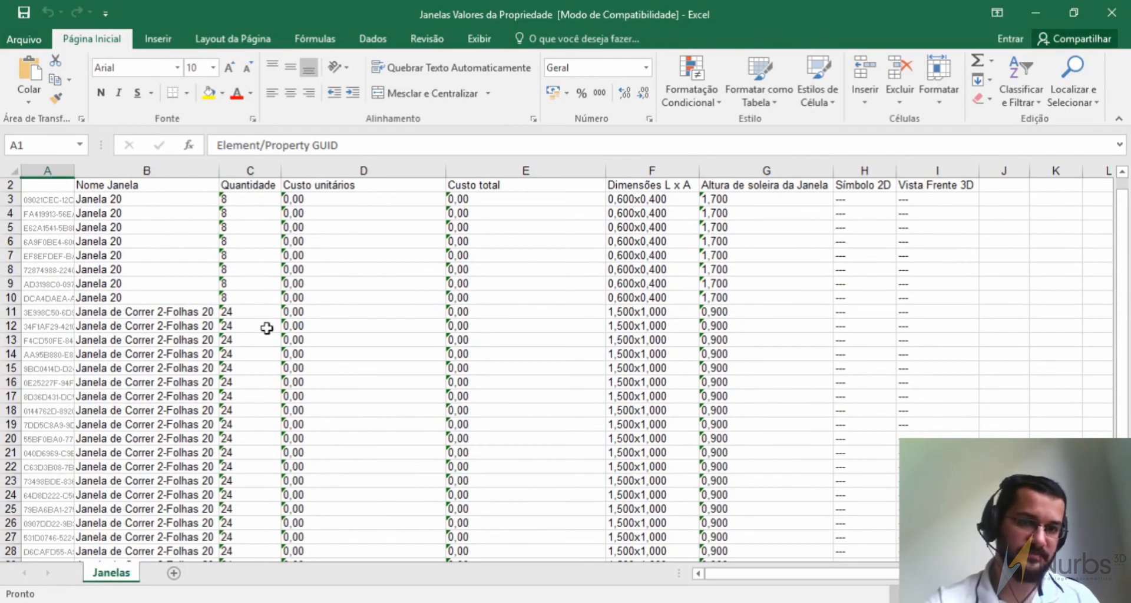
pyautogui.press('ctrl')
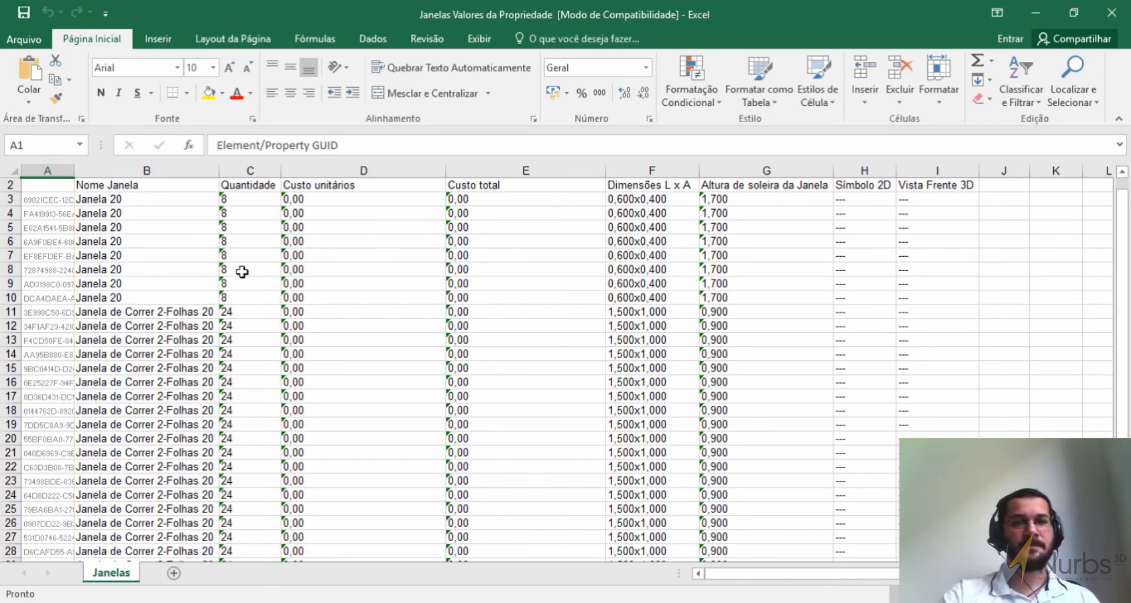
pyautogui.scroll(-4, 166, 442)
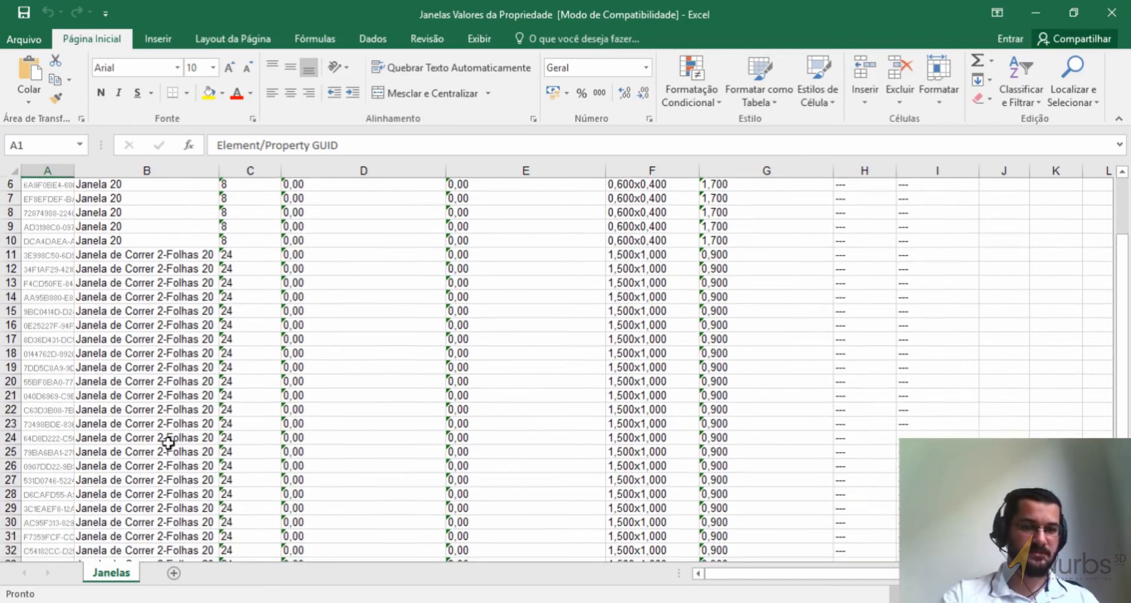
pyautogui.scroll(4, 169, 438)
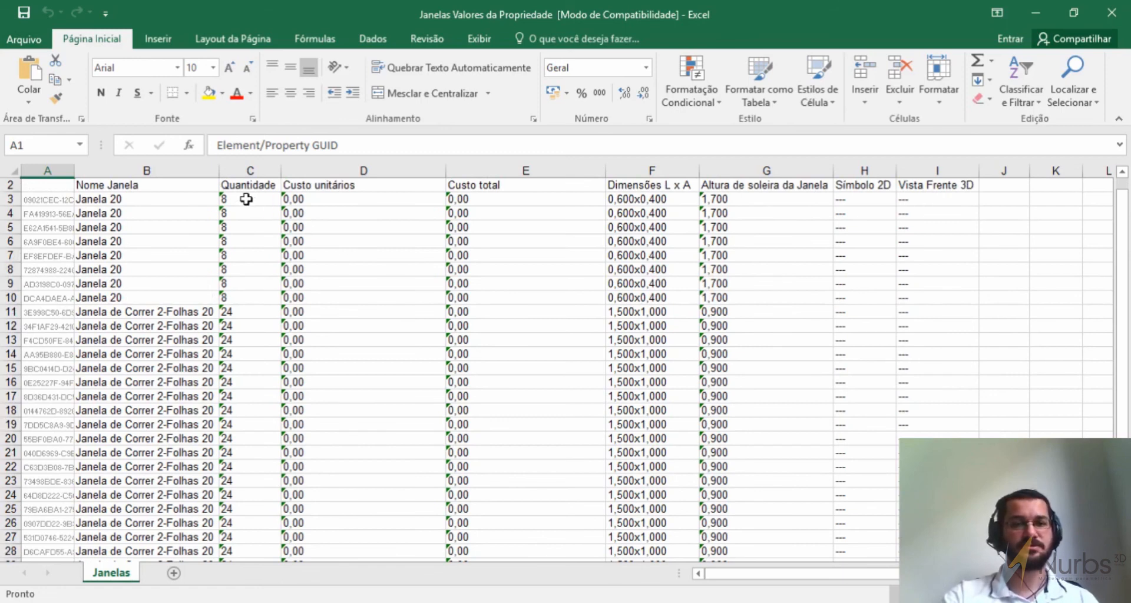
# Step: Set the Custo unitários value of the first Janela 20 row, cell D3, to 50
pyautogui.click(317, 199)
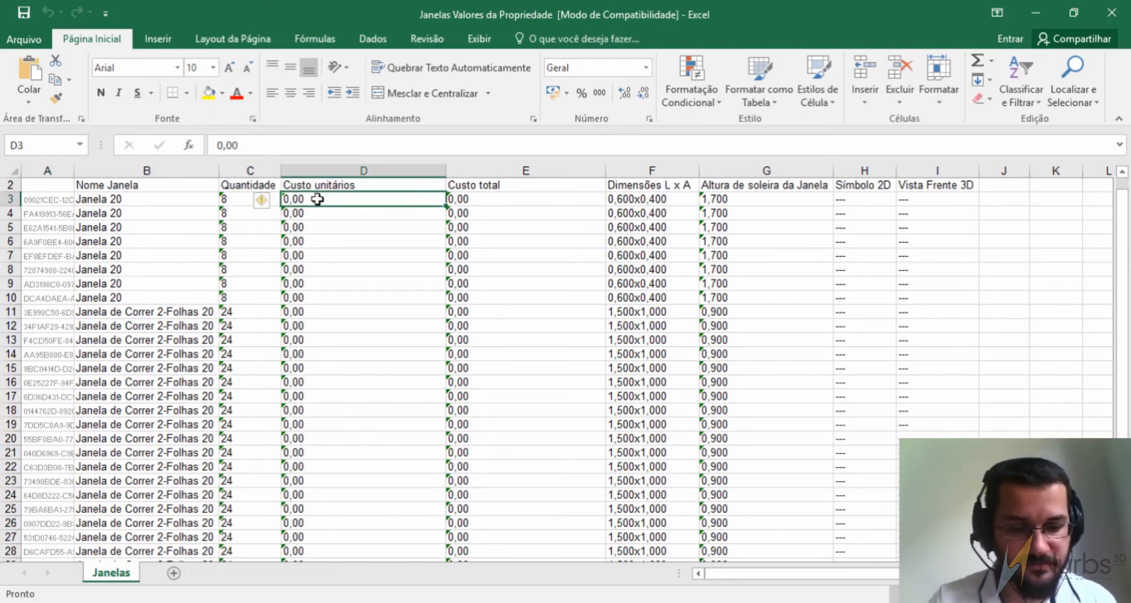
pyautogui.write('5')
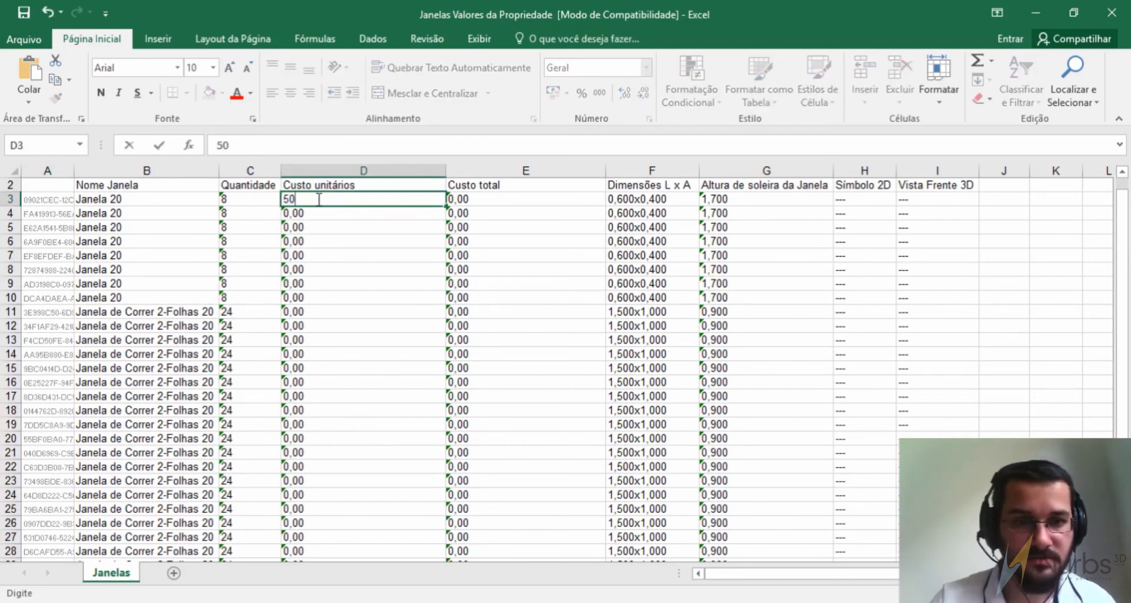
pyautogui.write('0')
pyautogui.press('Return')
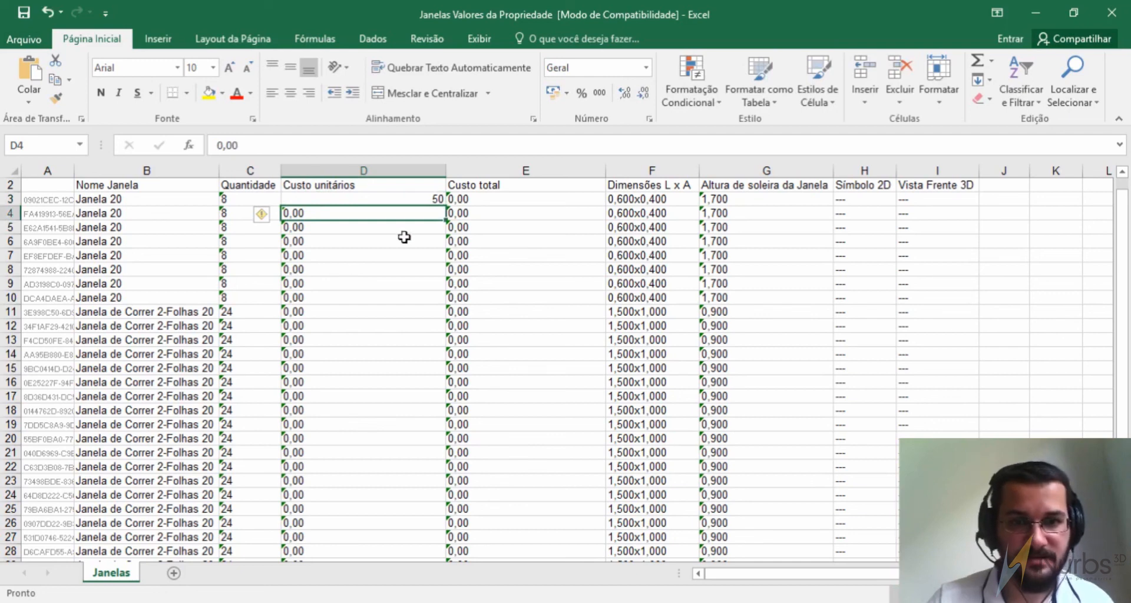
# Step: Enter 400 as the Custo total of the first Janela 20 row, cell E3, and clear it again
pyautogui.click(491, 201)
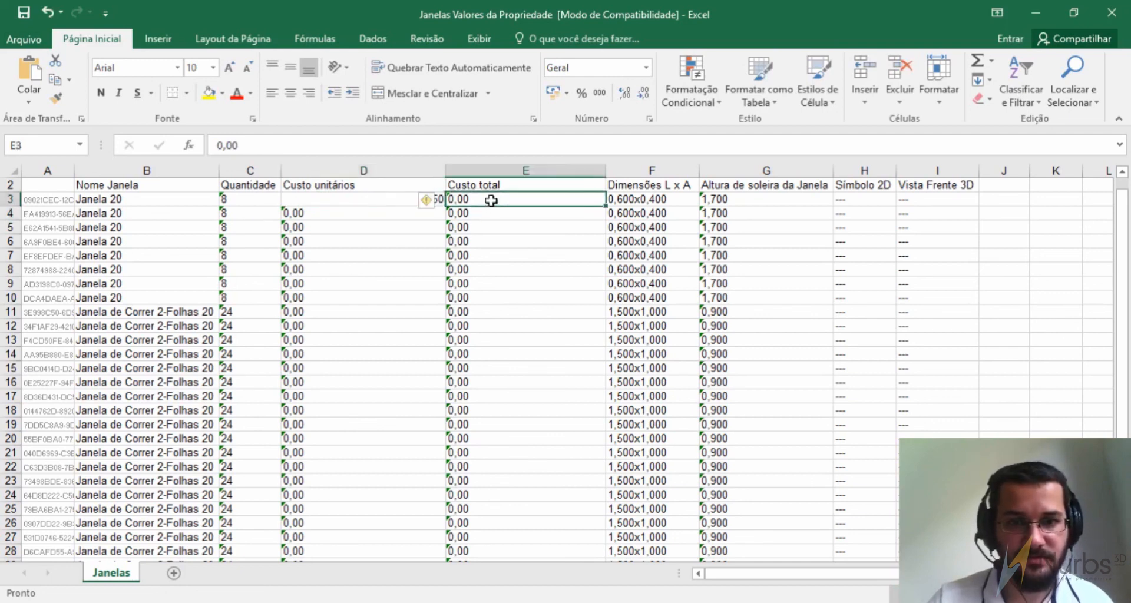
pyautogui.click(401, 202)
pyautogui.click(254, 200)
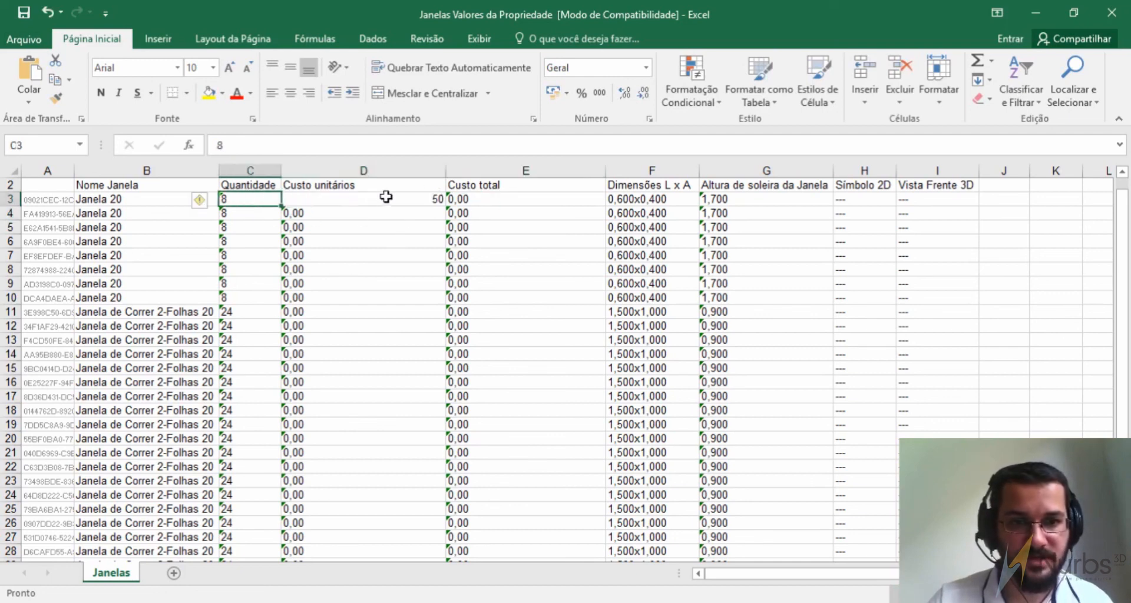
pyautogui.click(514, 198)
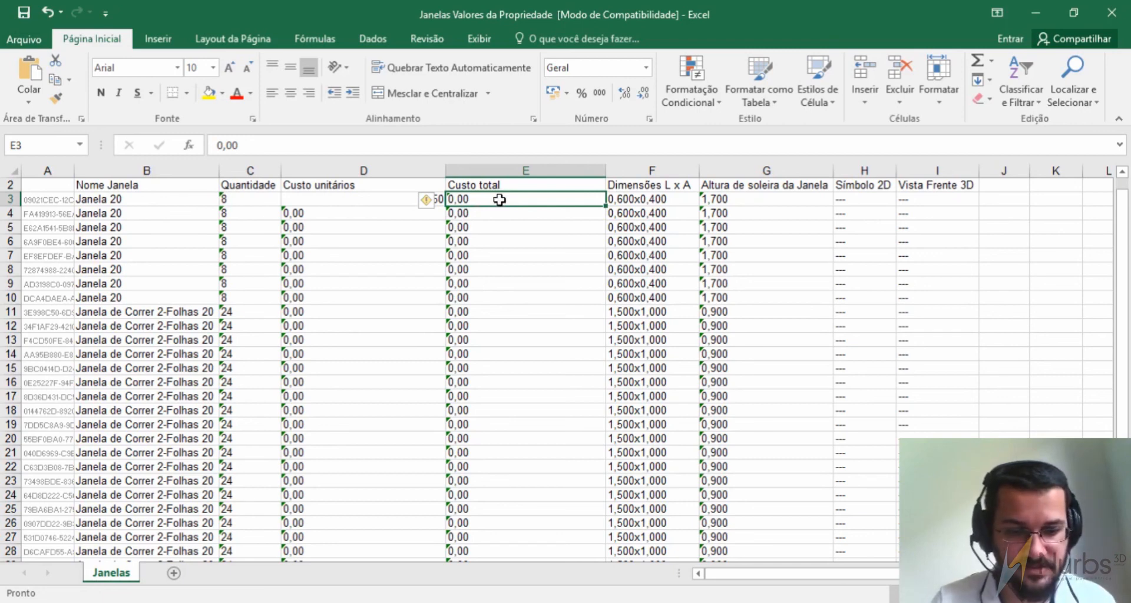
pyautogui.write('4')
pyautogui.press('Return')
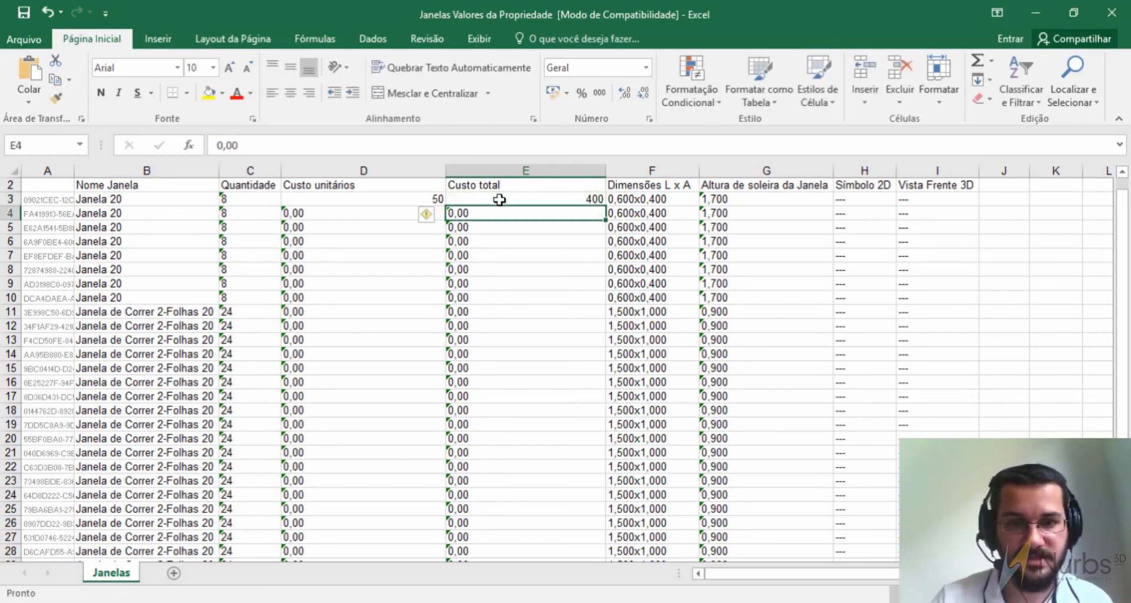
pyautogui.click(500, 200)
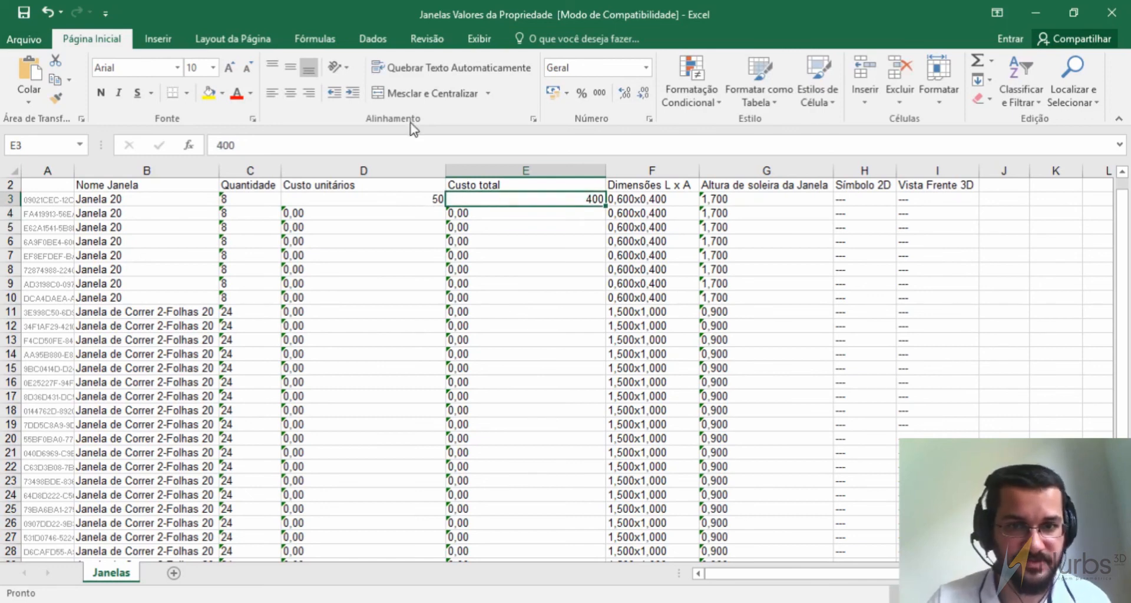
pyautogui.press('BackSpace')
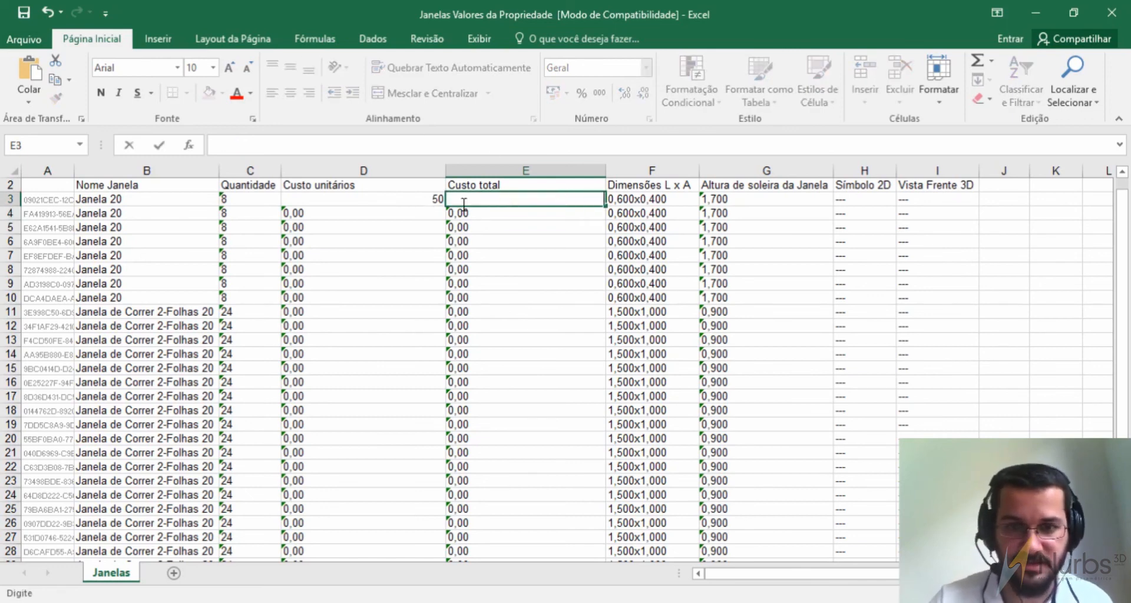
pyautogui.click(501, 268)
# Step: Start a formula in the Custo total cell E3
pyautogui.click(516, 199)
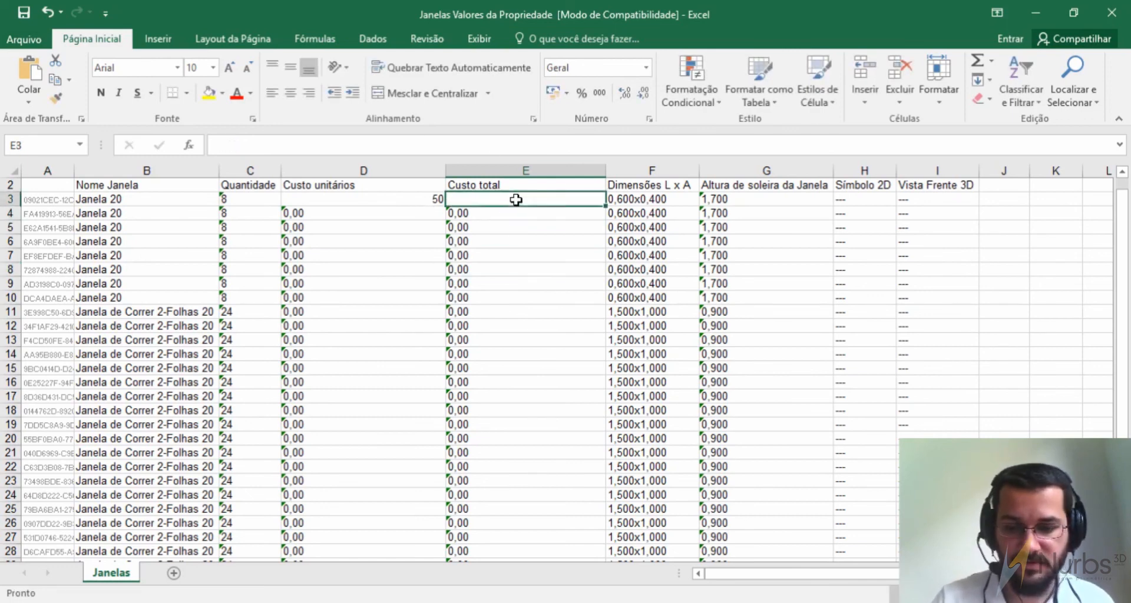
pyautogui.write('=')
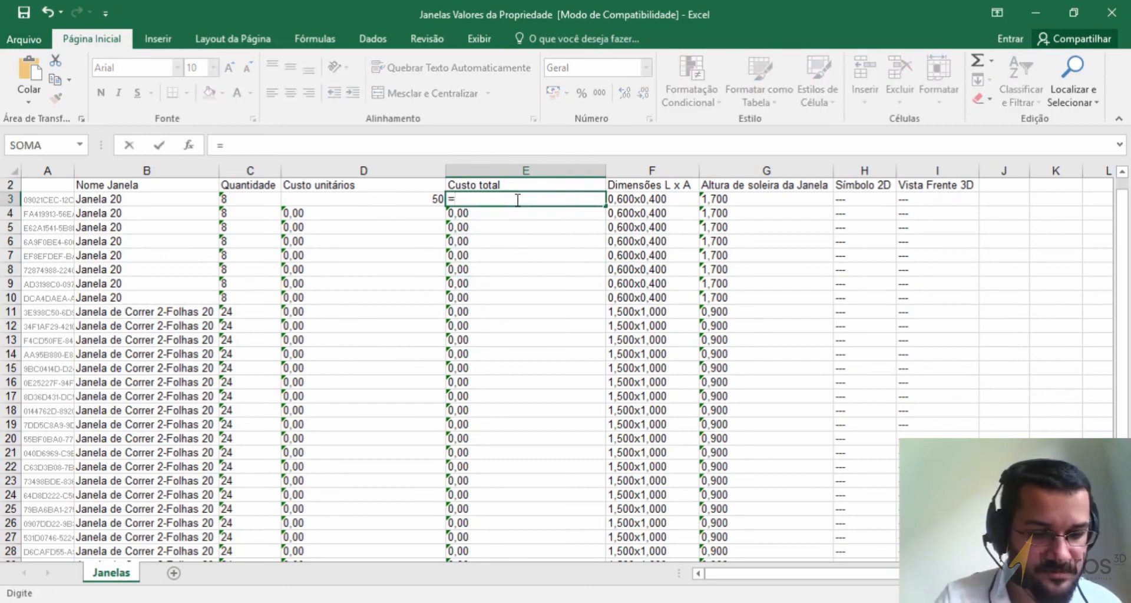
# Step: Calculate the Custo total in cell E3 for the first Janela 20 row with the formula =D3*C3
pyautogui.write('D')
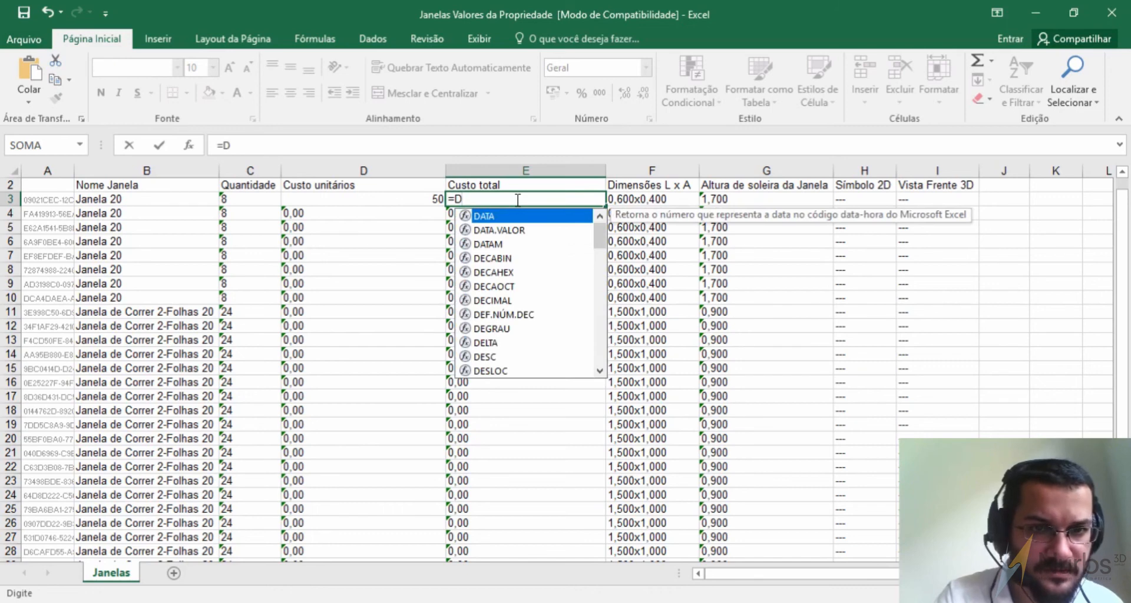
pyautogui.write('3')
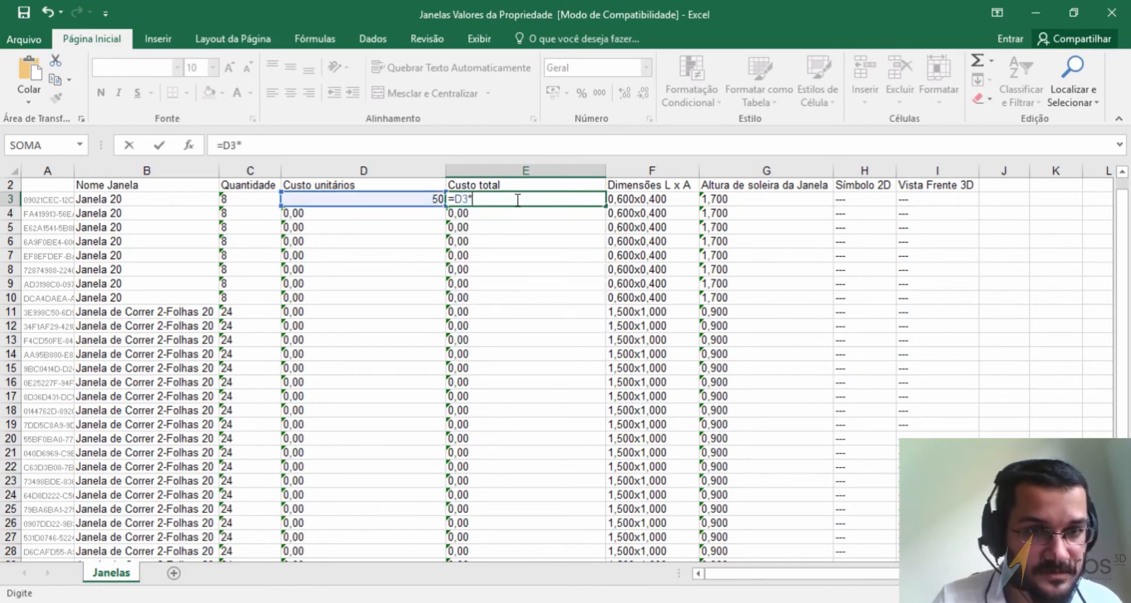
pyautogui.write('*C3')
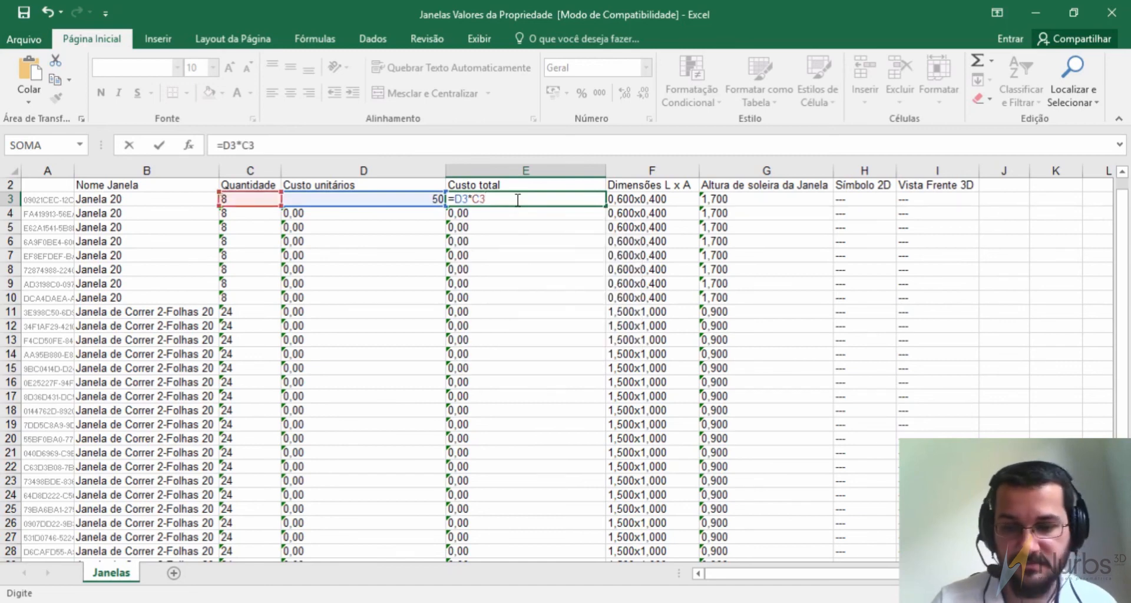
pyautogui.press('Return')
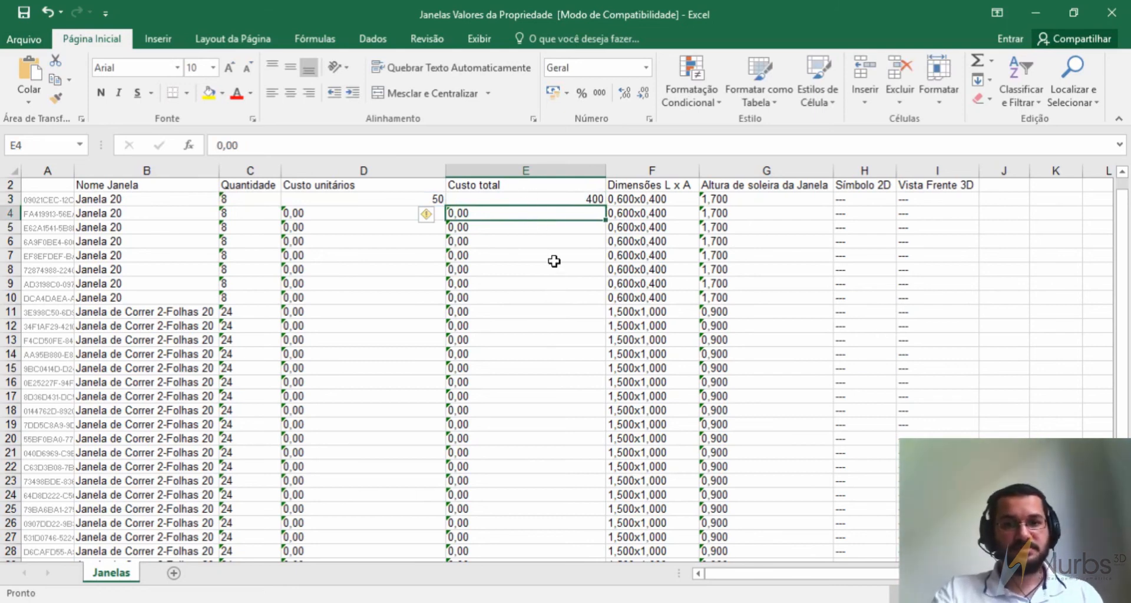
pyautogui.scroll(-7, 552, 293)
pyautogui.scroll(7, 552, 291)
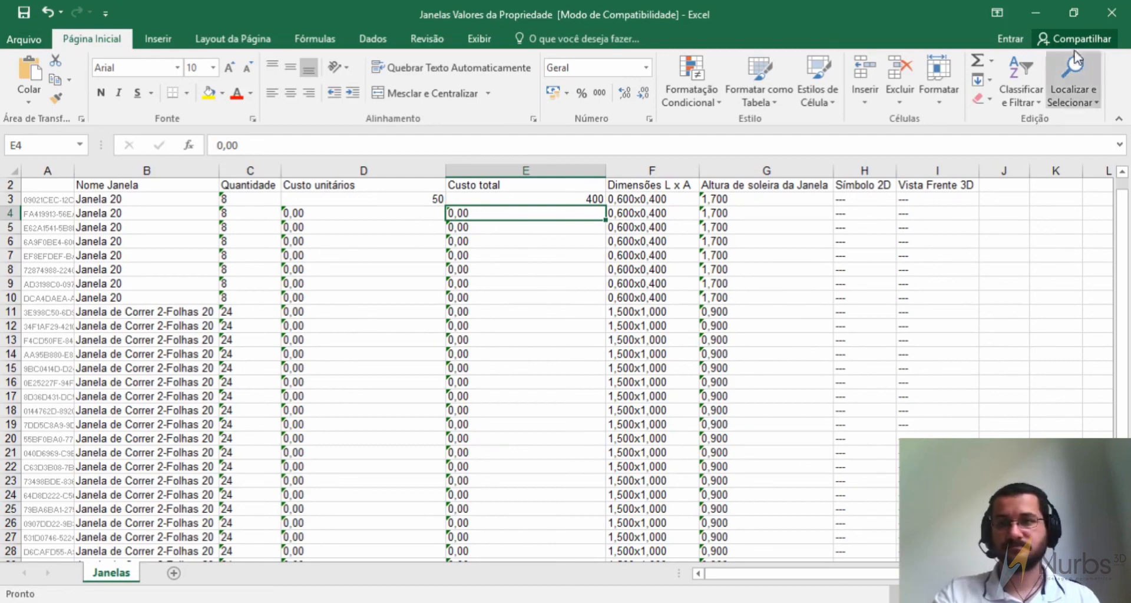
# Step: Close the property values workbook and minimise the Tabelas folder window to return to ARCHICAD
pyautogui.click(1107, 17)
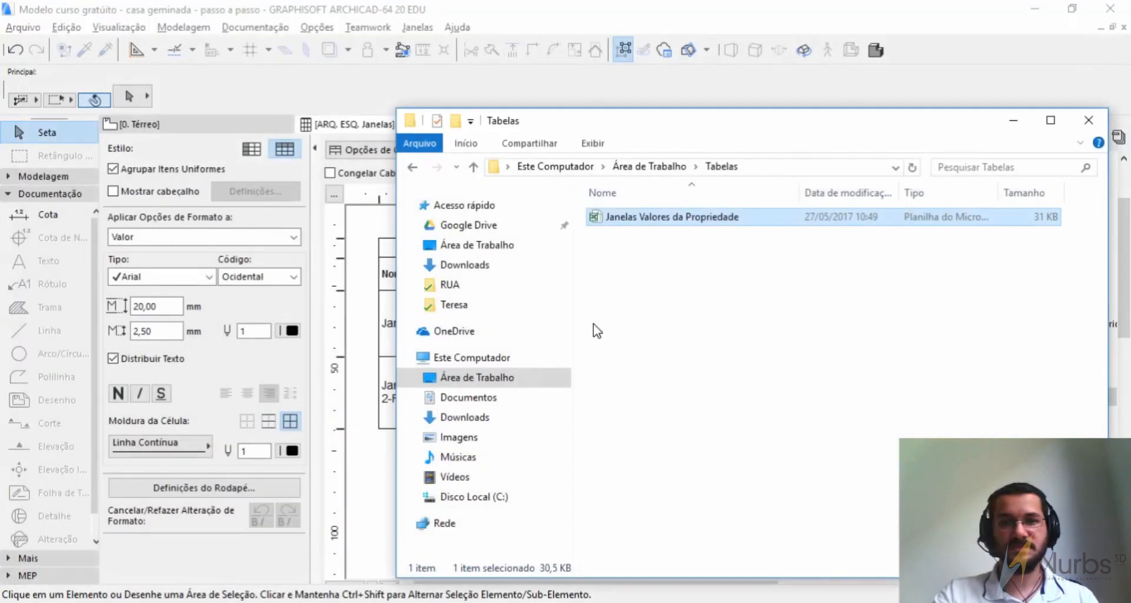
pyautogui.click(900, 339)
pyautogui.click(1013, 122)
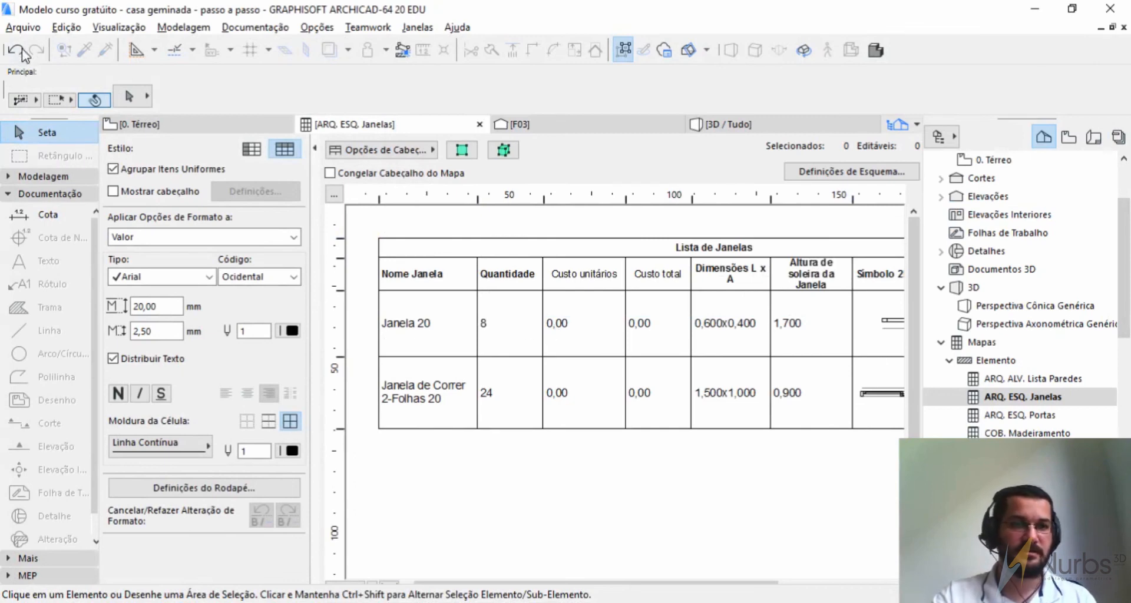
# Step: Load the Excel 97-2003 file "Janelas Valores da Propriedade" into the import of property values to elements
pyautogui.click(23, 27)
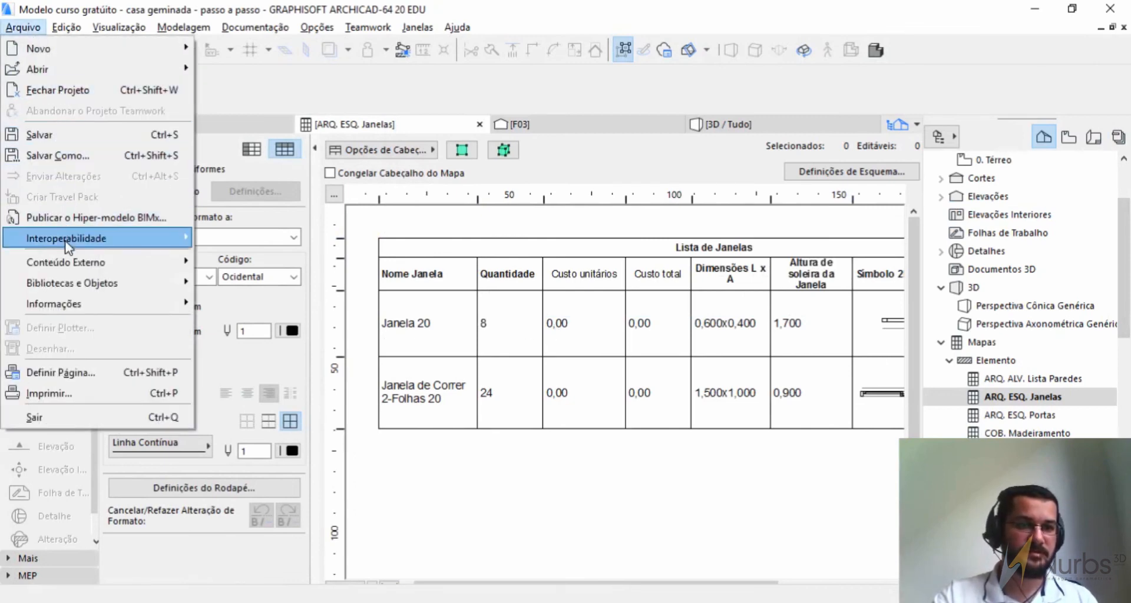
pyautogui.moveTo(94, 238)
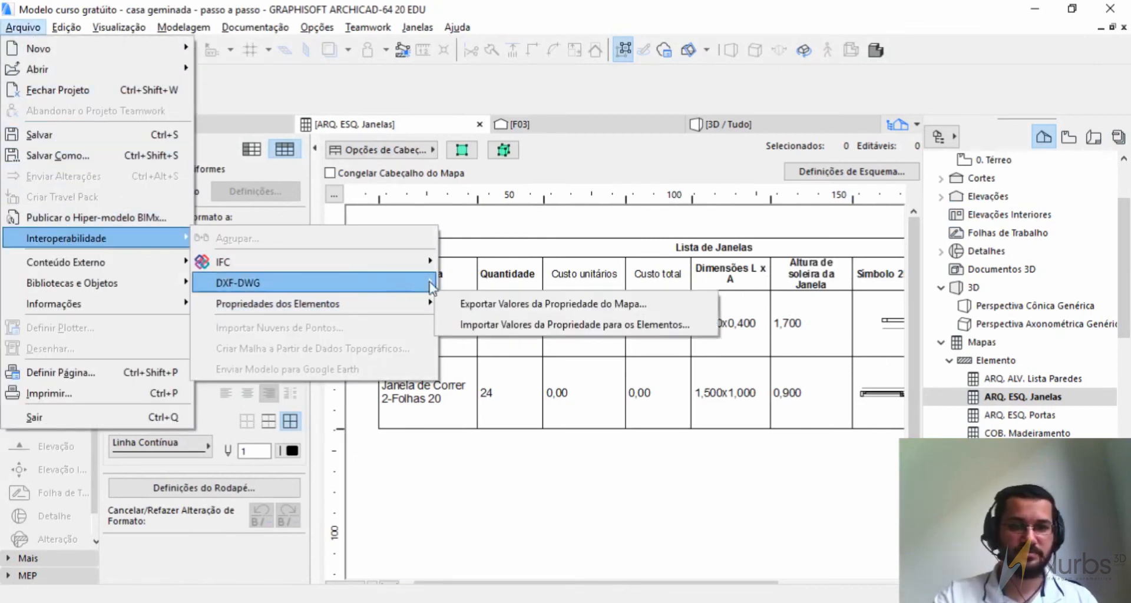
pyautogui.click(484, 323)
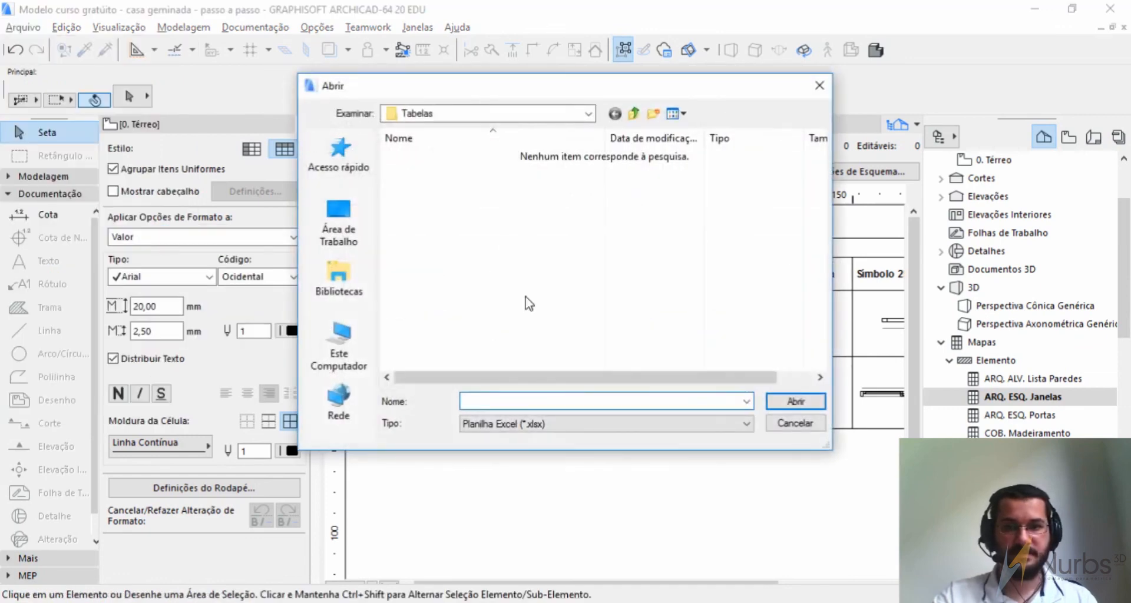
pyautogui.click(539, 424)
pyautogui.click(539, 456)
pyautogui.click(460, 158)
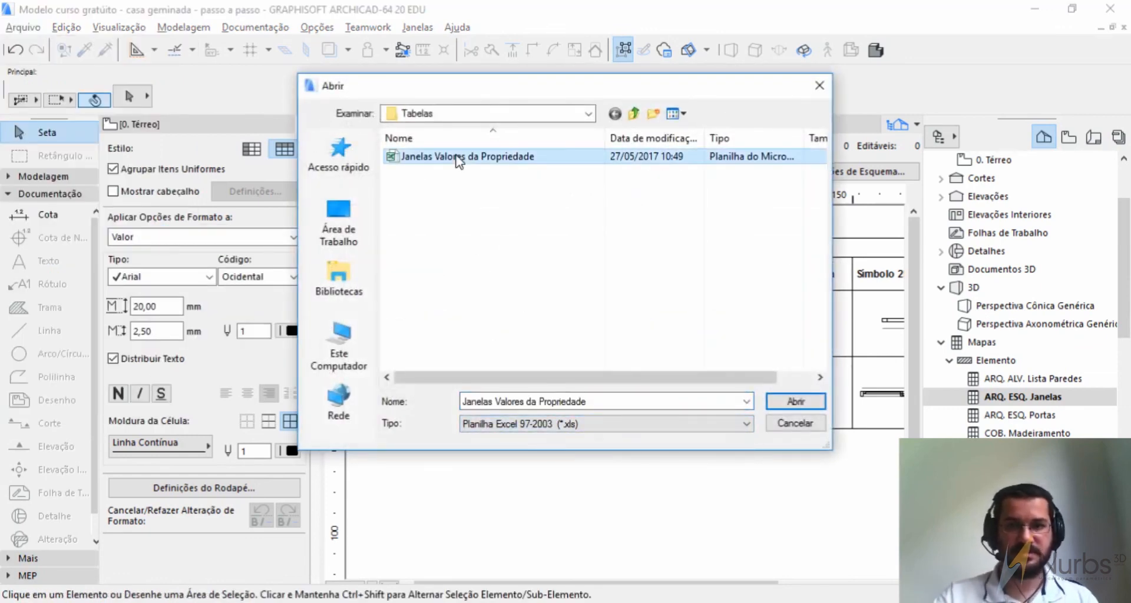
pyautogui.doubleClick(458, 158)
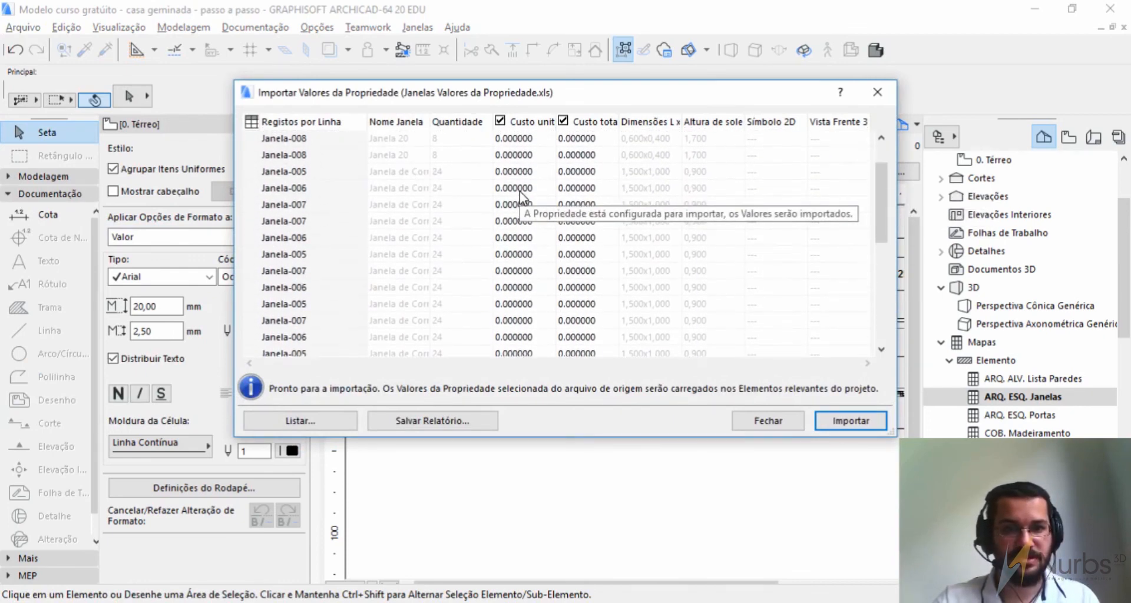
# Step: Review the unit and total costs of the Janela 20 records in the import preview and close it without importing
pyautogui.click(479, 140)
pyautogui.click(441, 200)
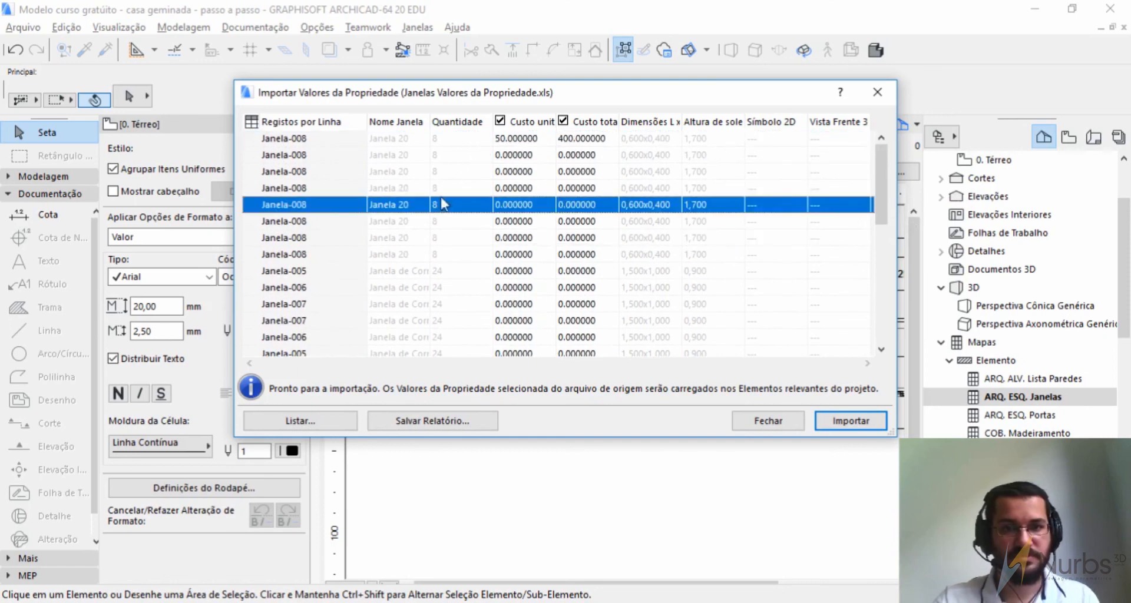
pyautogui.click(465, 156)
pyautogui.click(478, 222)
pyautogui.click(480, 156)
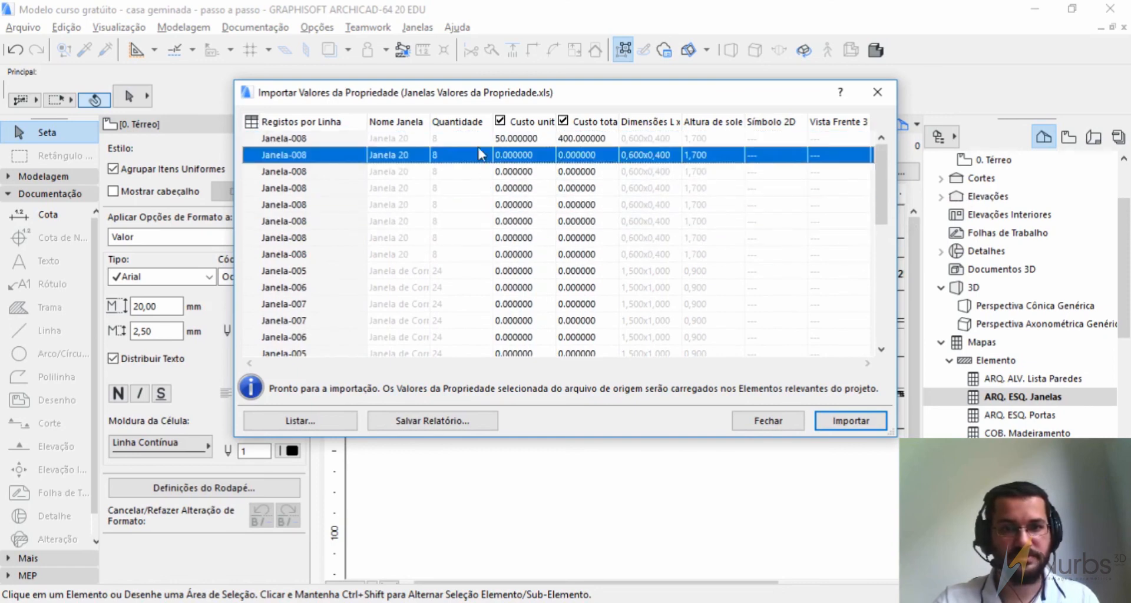
pyautogui.click(482, 141)
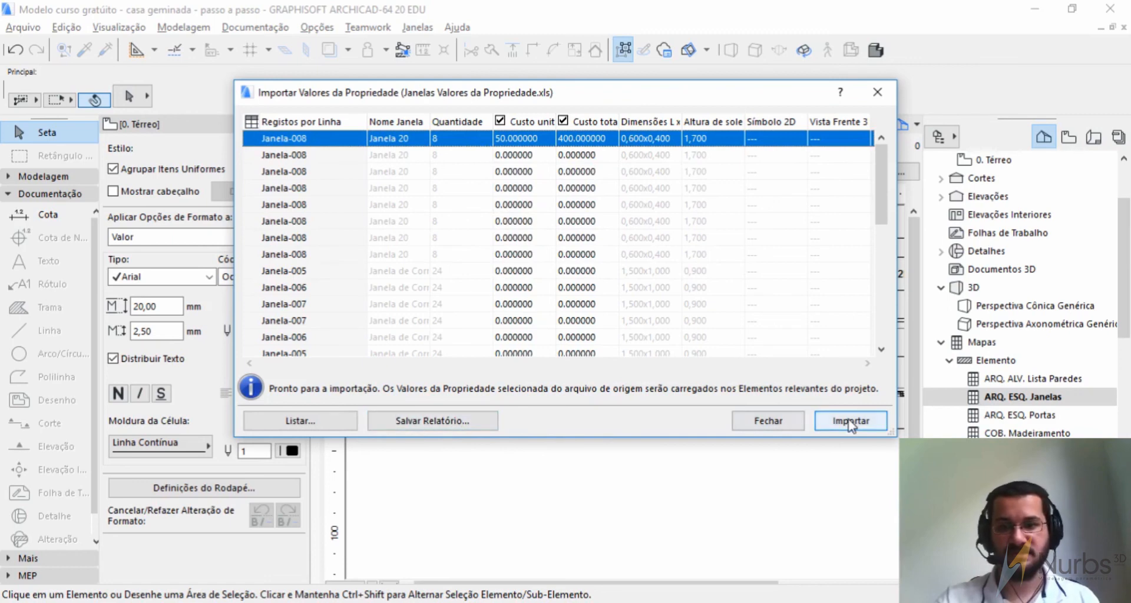
pyautogui.click(876, 93)
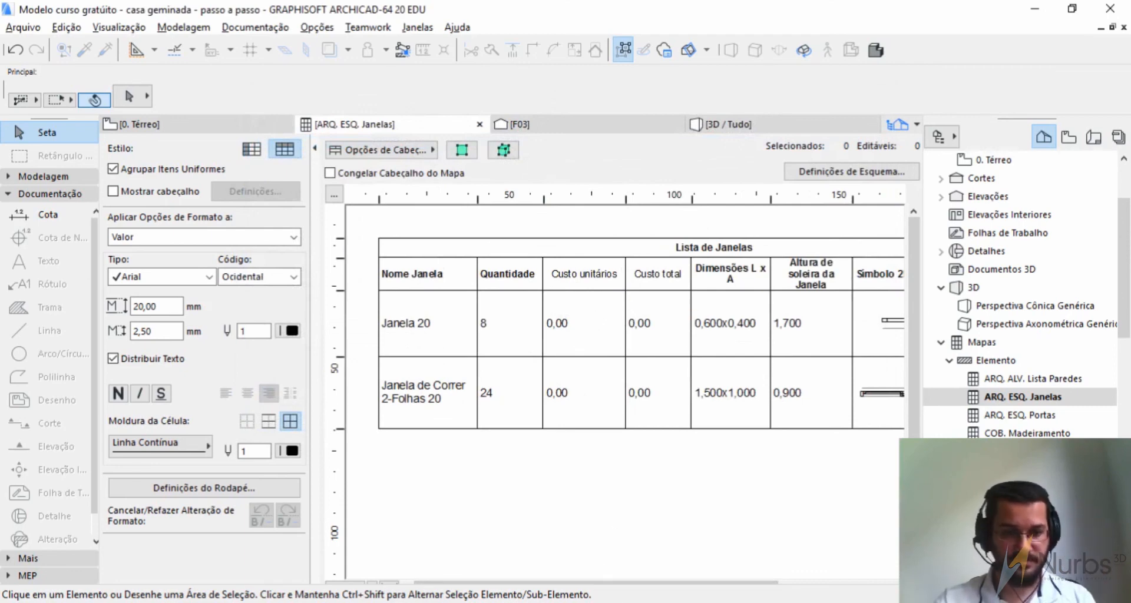
# Step: Reopen the Janelas Valores da Propriedade workbook to check its cost columns, close it and return to the ARCHICAD window schedule
pyautogui.hotkey('alt', 'Tab')
pyautogui.click(628, 218)
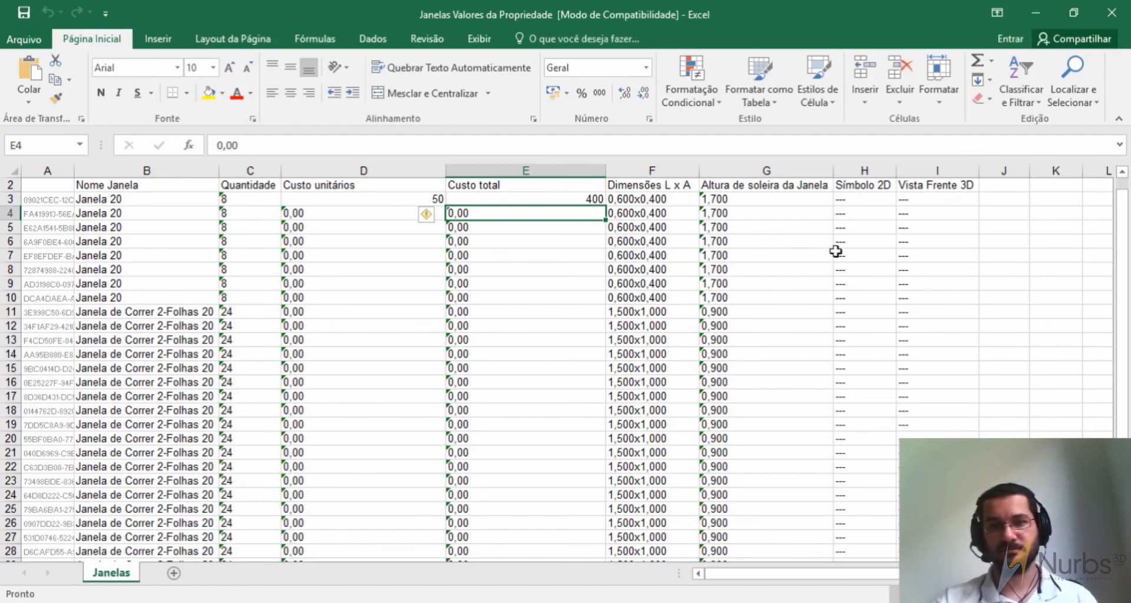
pyautogui.click(1104, 17)
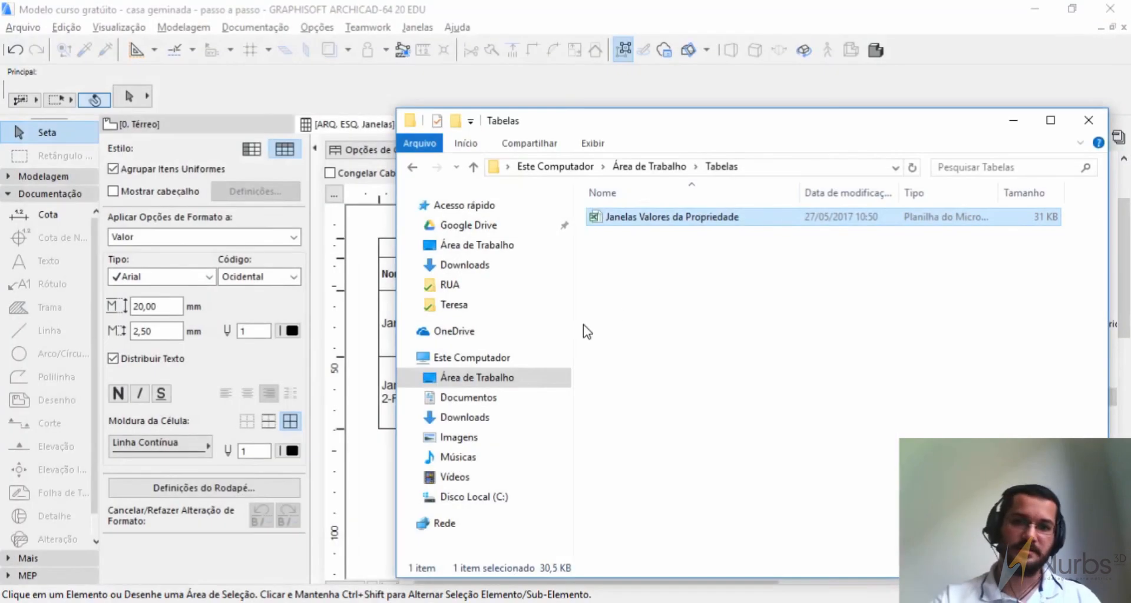
pyautogui.click(1003, 116)
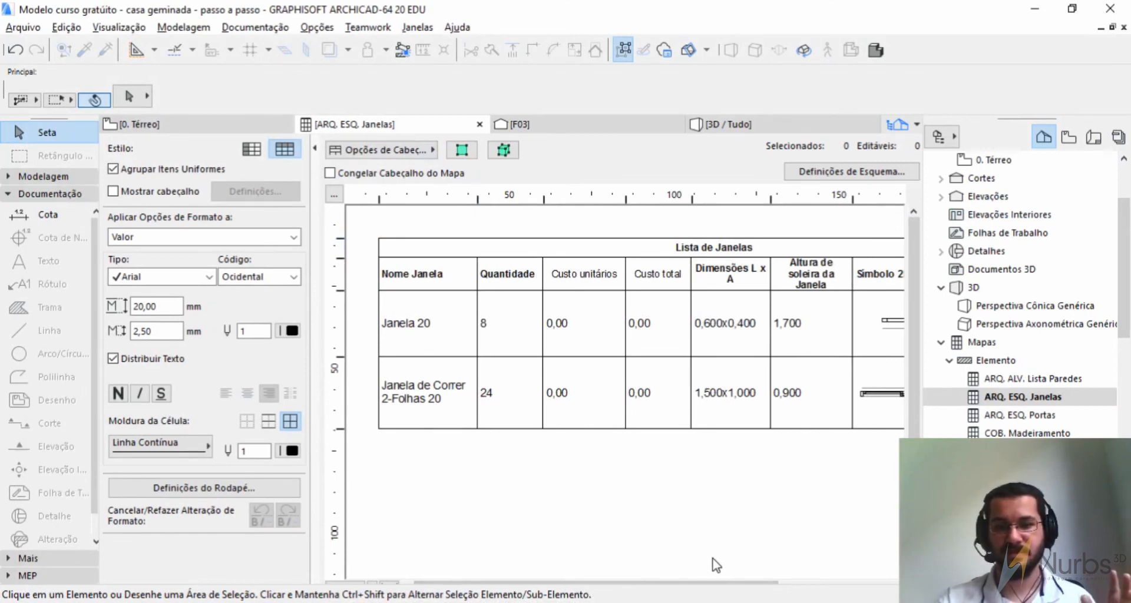
# Step: Start saving the window schedule as a separate file in the Planilha Excel 97-2003 (*.xls) format
pyautogui.moveTo(701, 582); pyautogui.dragTo(628, 584)
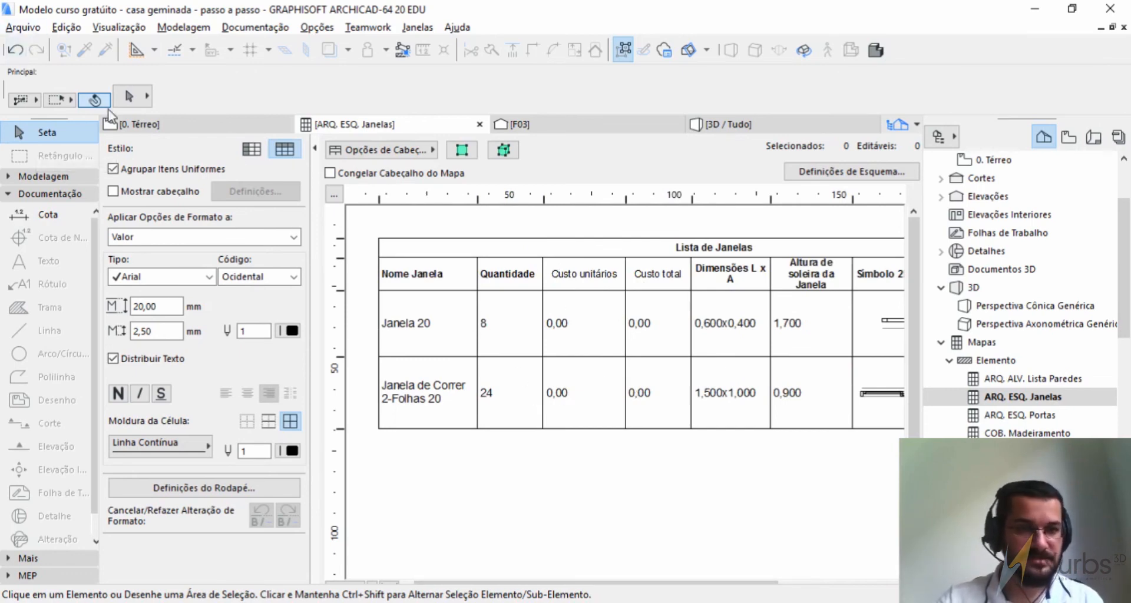
pyautogui.click(37, 30)
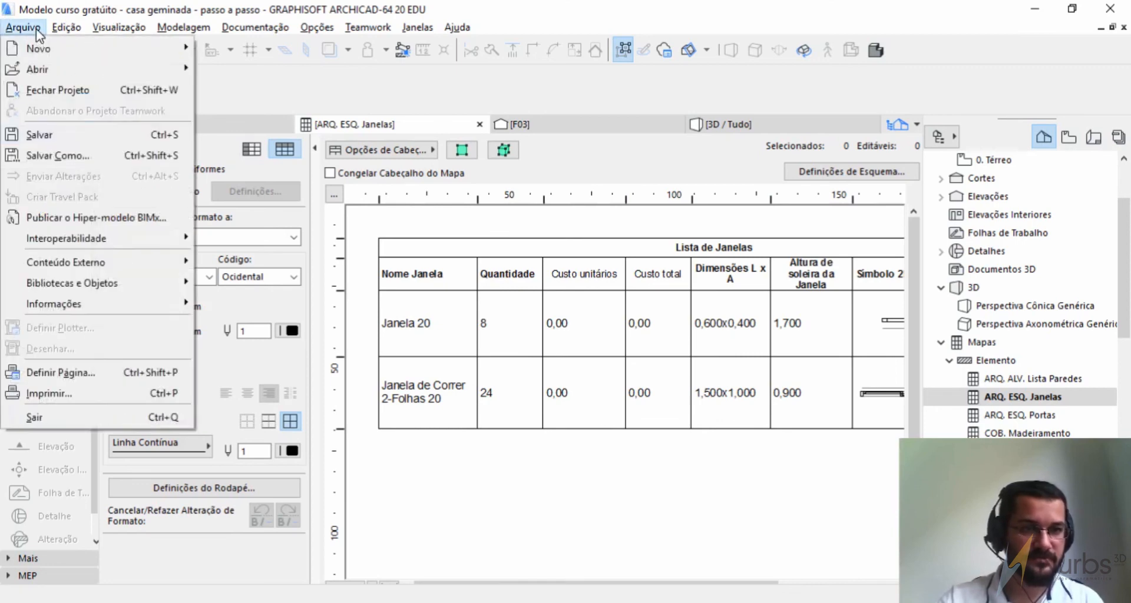
pyautogui.click(47, 155)
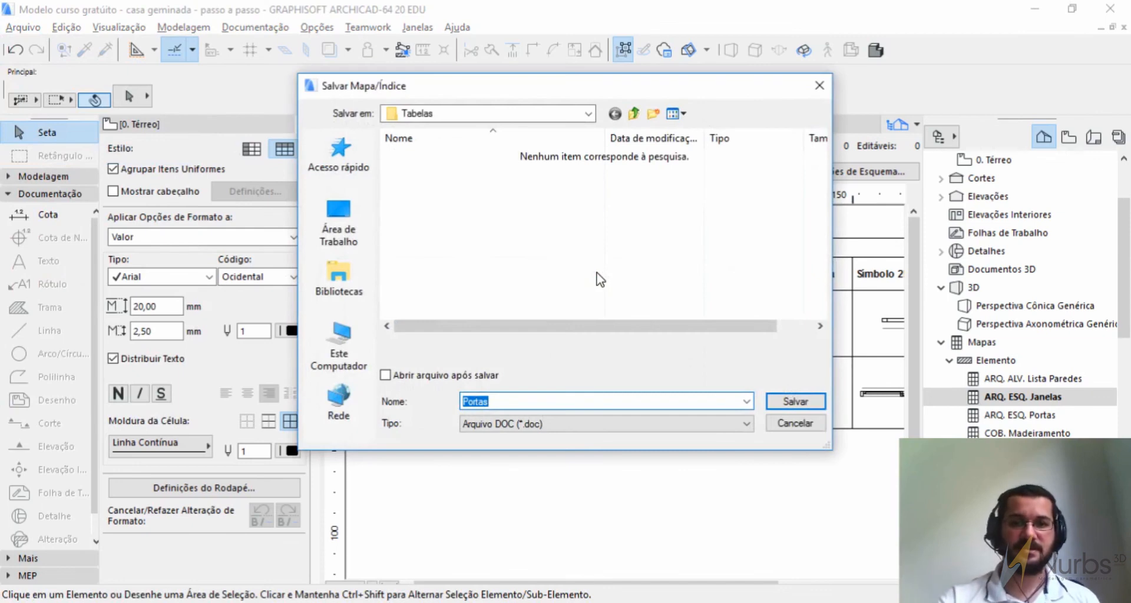
pyautogui.click(534, 425)
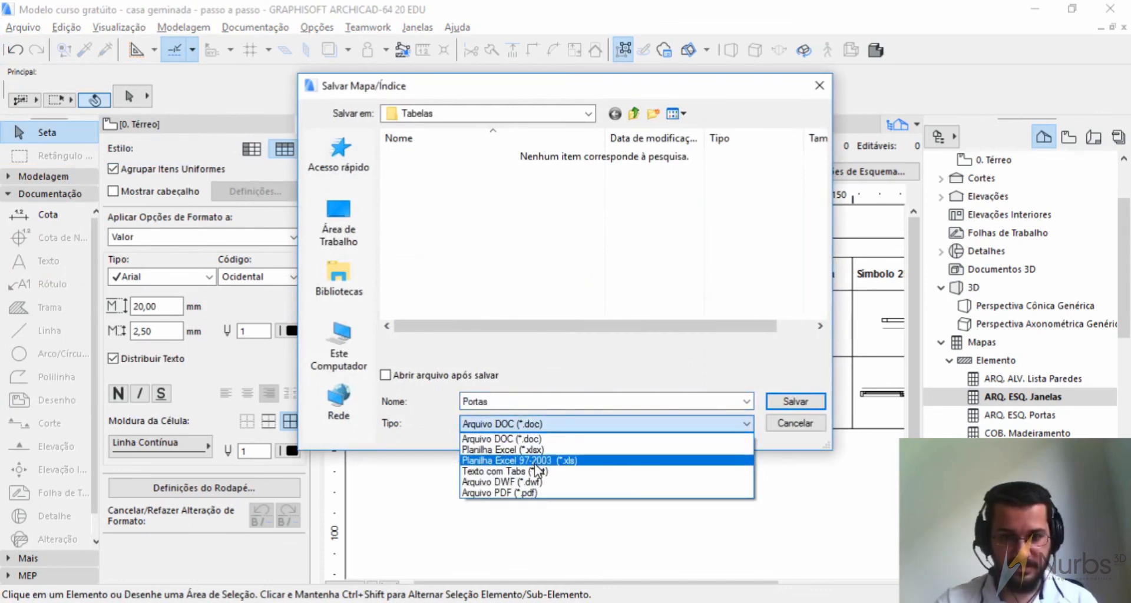
pyautogui.click(536, 462)
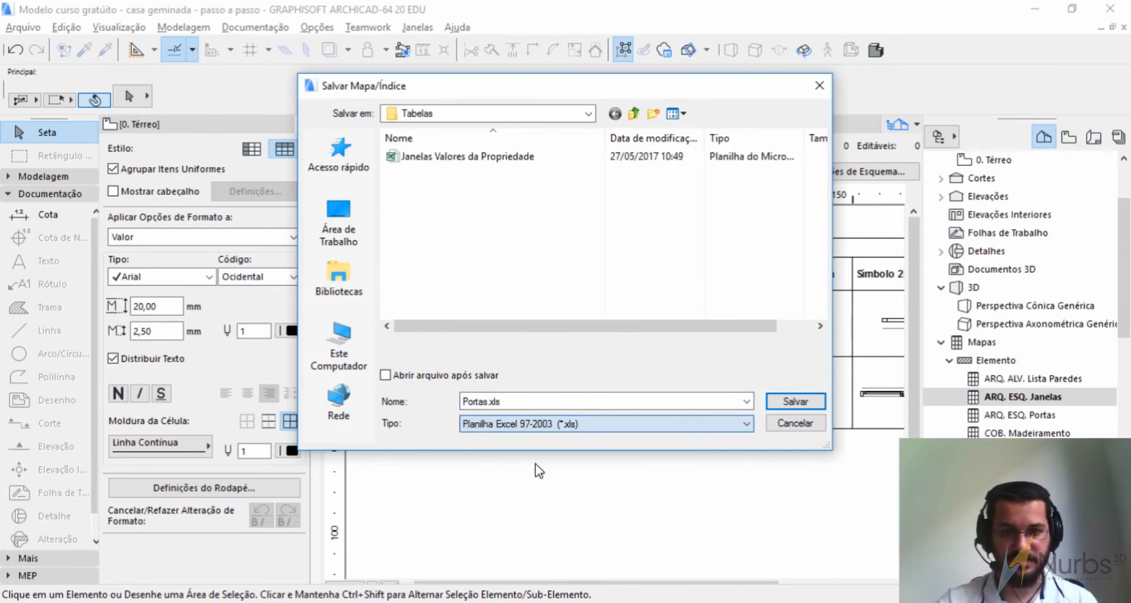
# Step: Name the exported schedule "Janelas Valores da Propriedade - COM IMAGENS" and save it in the Tabelas folder
pyautogui.click(509, 402)
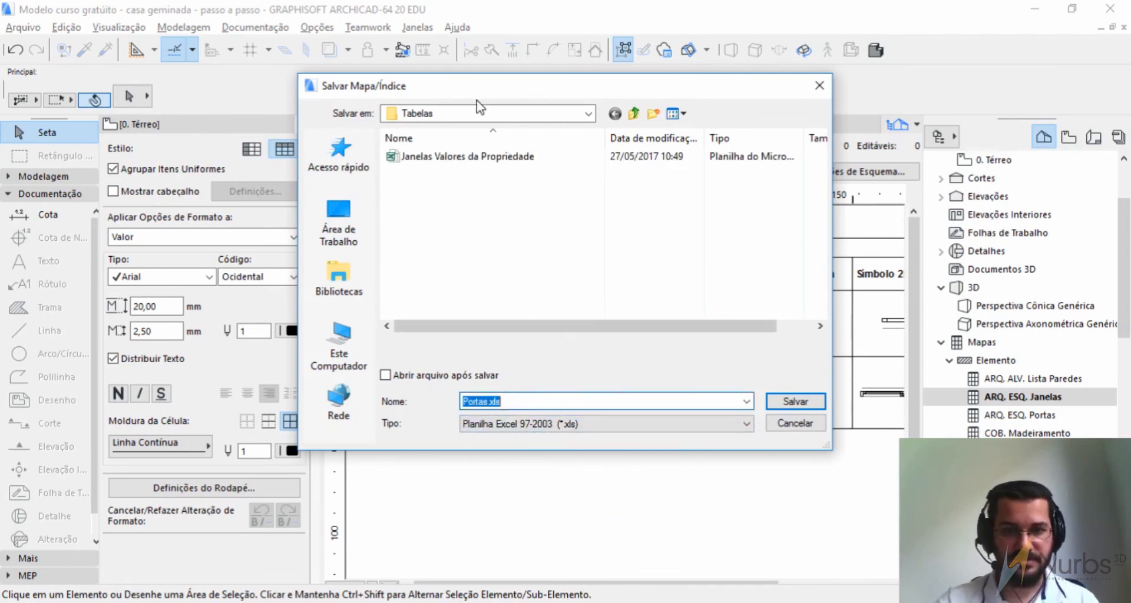
pyautogui.click(502, 156)
pyautogui.click(610, 400)
pyautogui.doubleClick(610, 399)
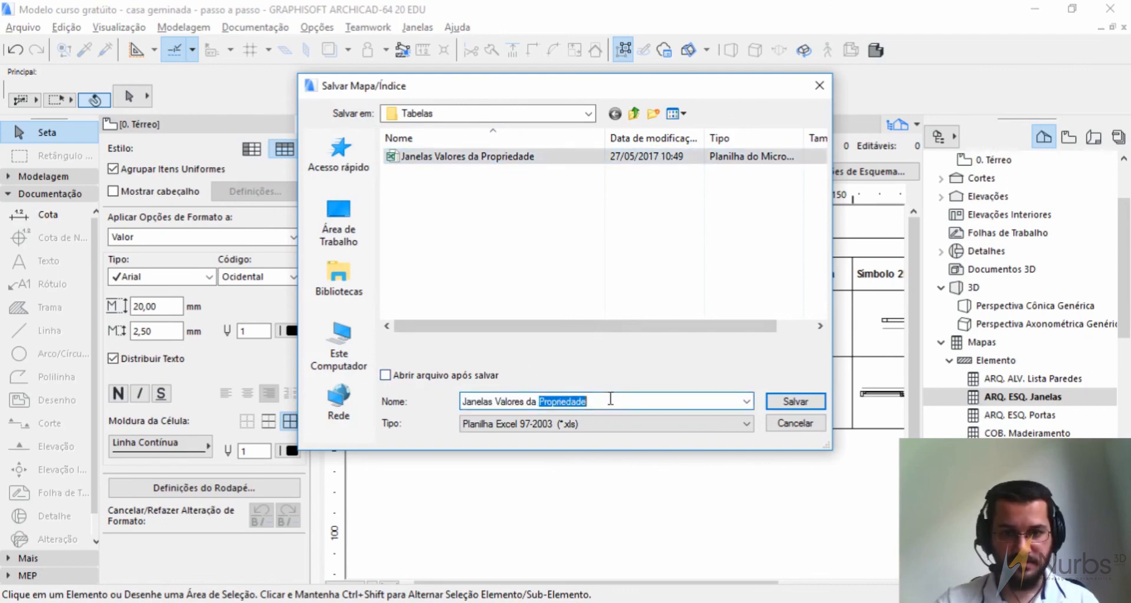
pyautogui.click(610, 400)
pyautogui.write('- COM IMAGENS')
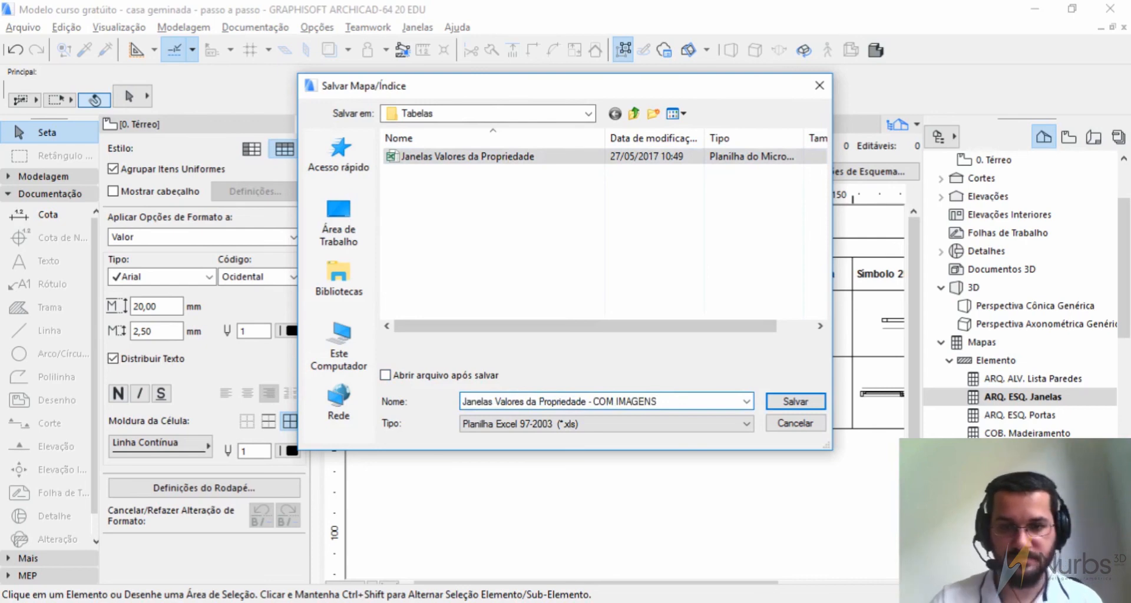
pyautogui.click(795, 401)
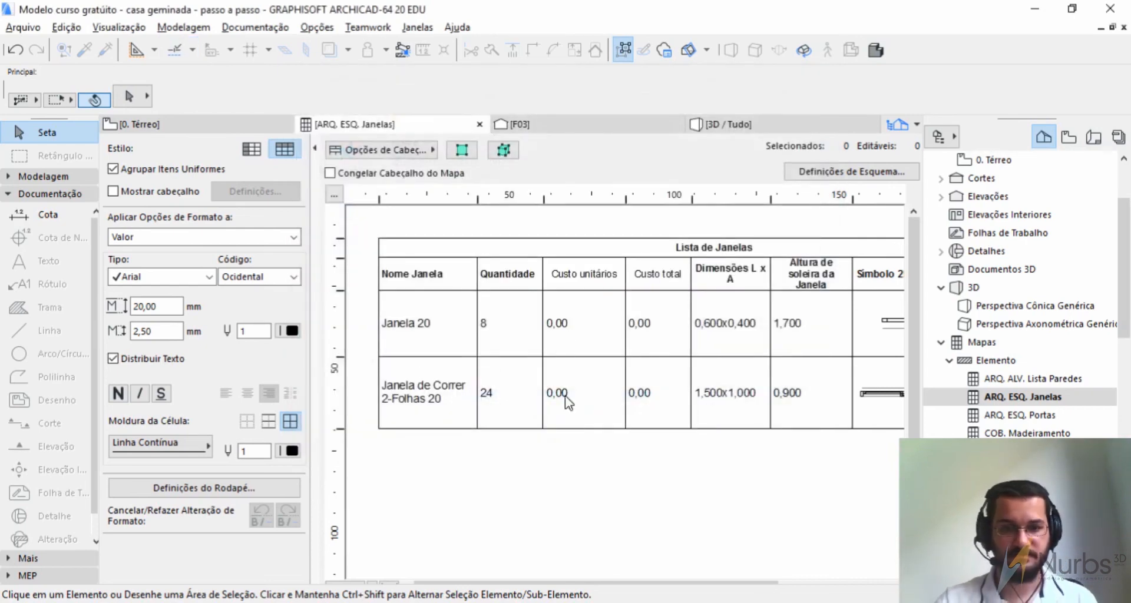
# Step: Open the exported COM IMAGENS workbook in Excel from the Tabelas folder and inspect its window list and images
pyautogui.hotkey('alt', 'Tab')
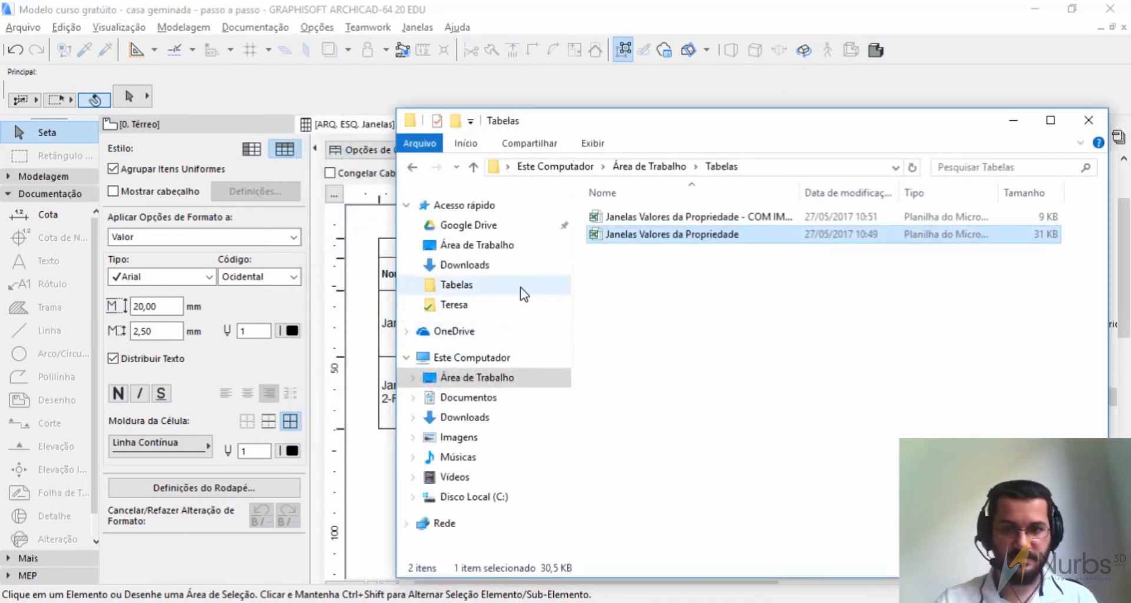
pyautogui.click(659, 219)
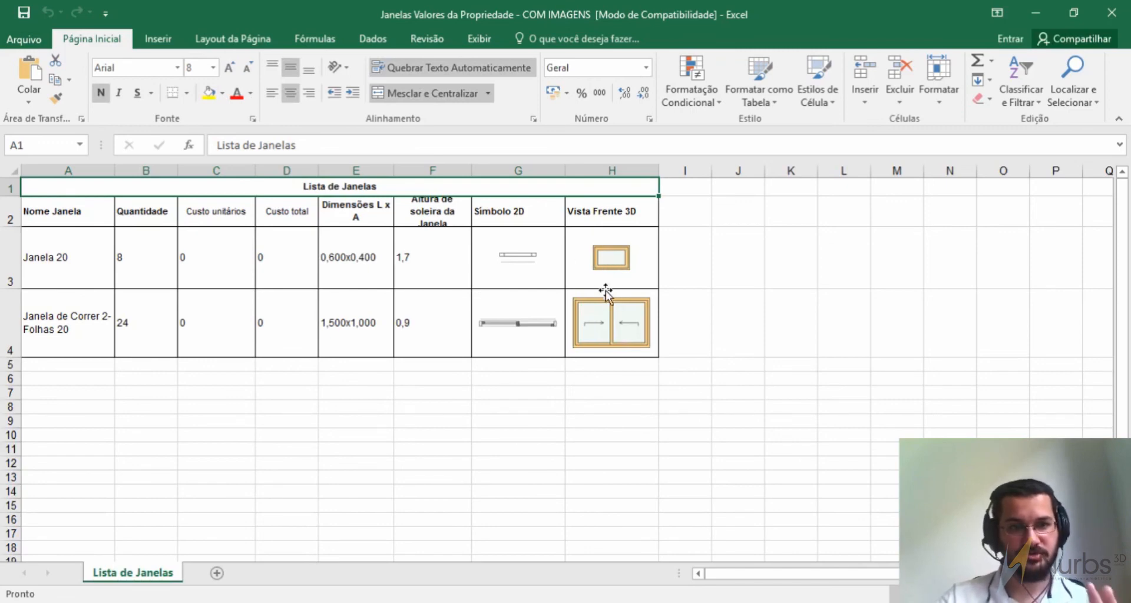
pyautogui.click(648, 436)
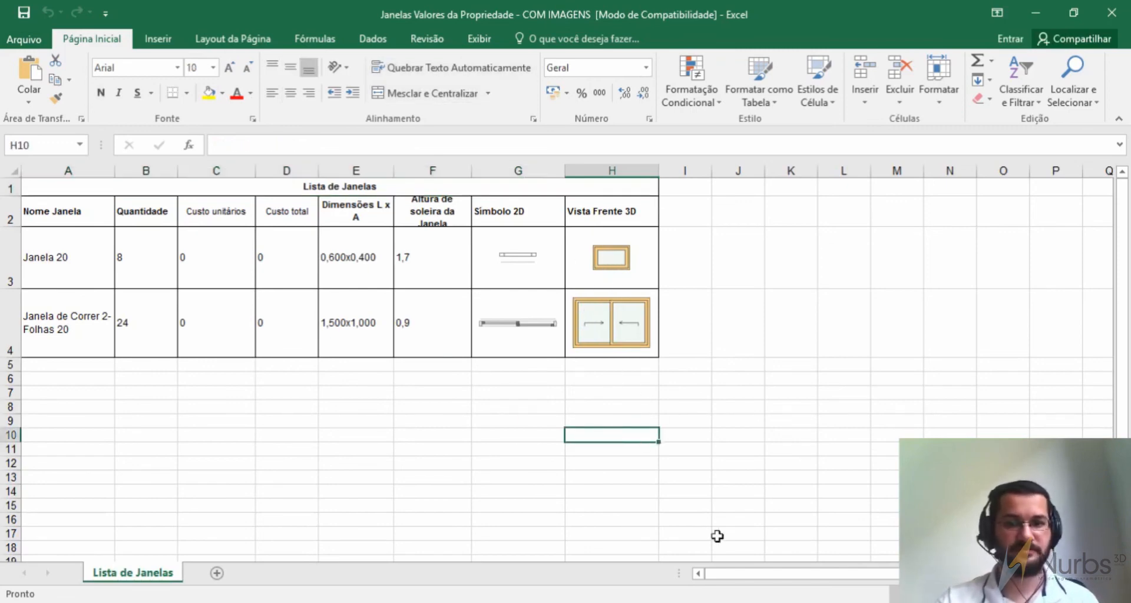
# Step: Compare the ARCHICAD window schedule with the exported workbook, selecting its header cells A2:H2 in Excel
pyautogui.hotkey('alt', 'Tab')
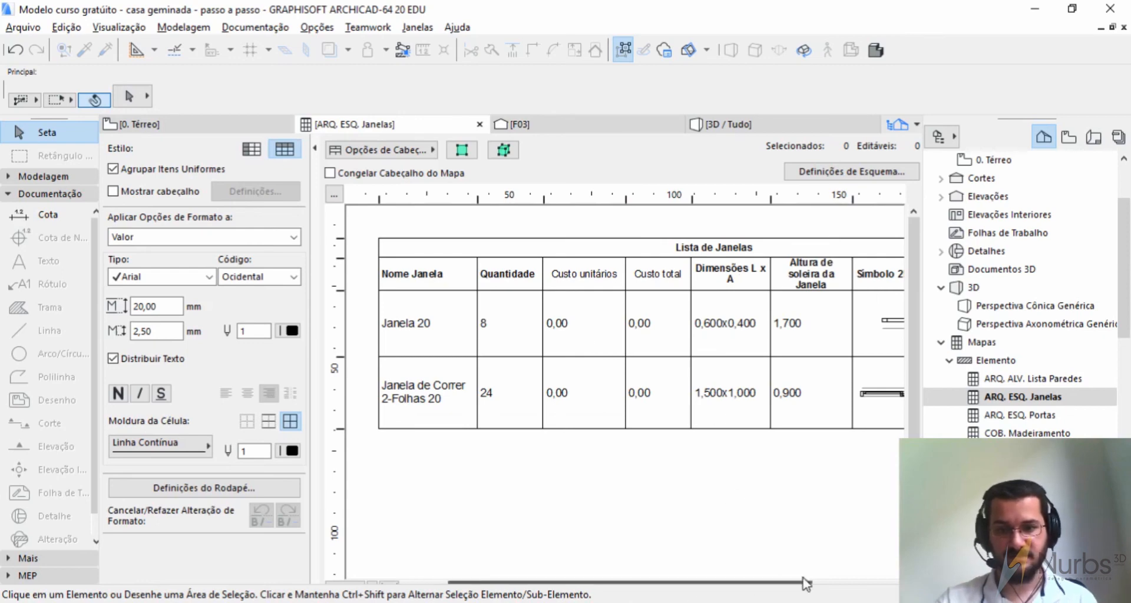
pyautogui.moveTo(696, 588); pyautogui.dragTo(811, 588)
pyautogui.moveTo(904, 576); pyautogui.dragTo(720, 586)
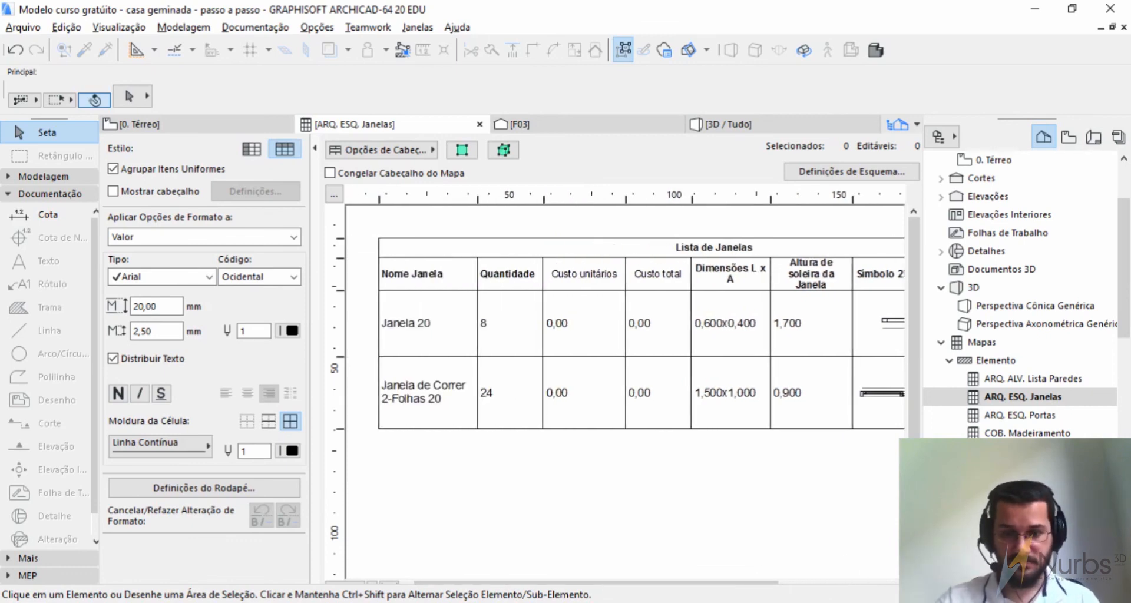
pyautogui.hotkey('alt', 'Tab')
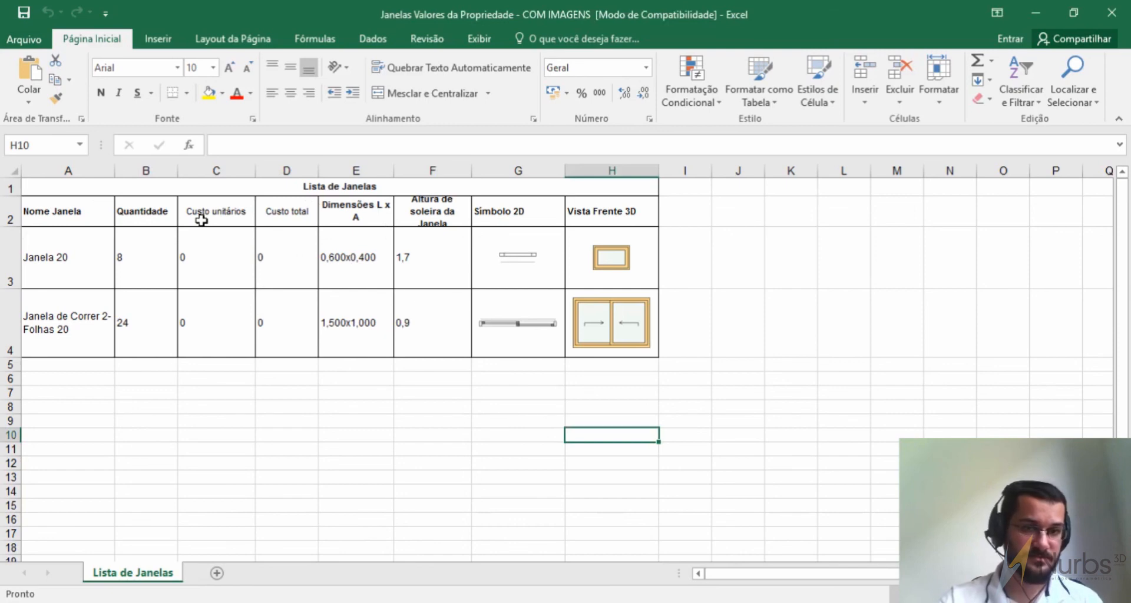
pyautogui.moveTo(103, 212); pyautogui.dragTo(618, 196)
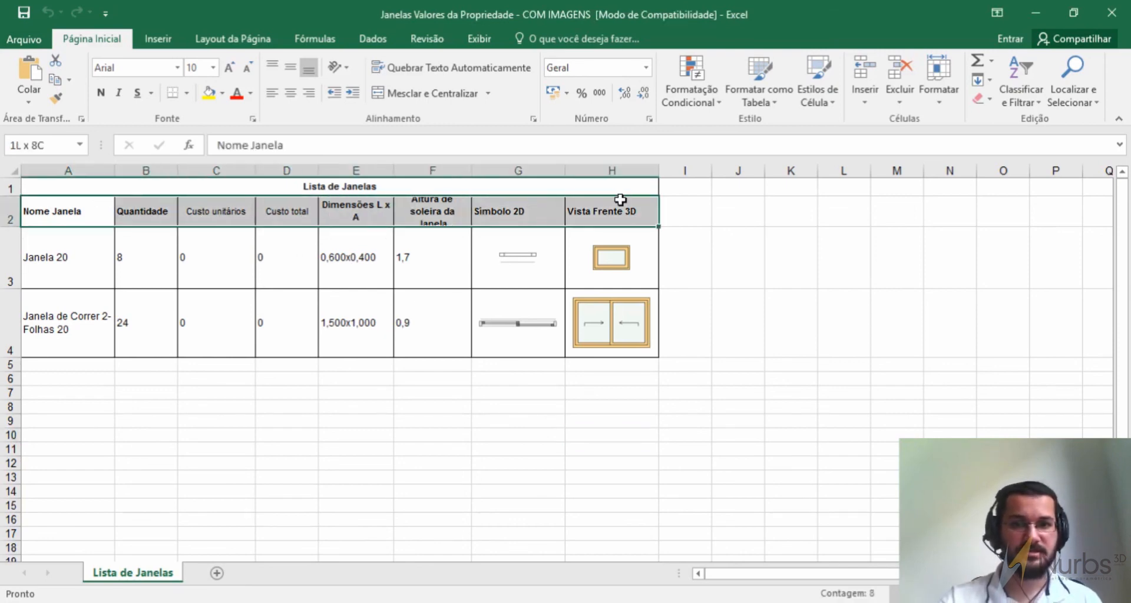
# Step: Fill the header cells A2:H2 with a light grey background
pyautogui.click(222, 93)
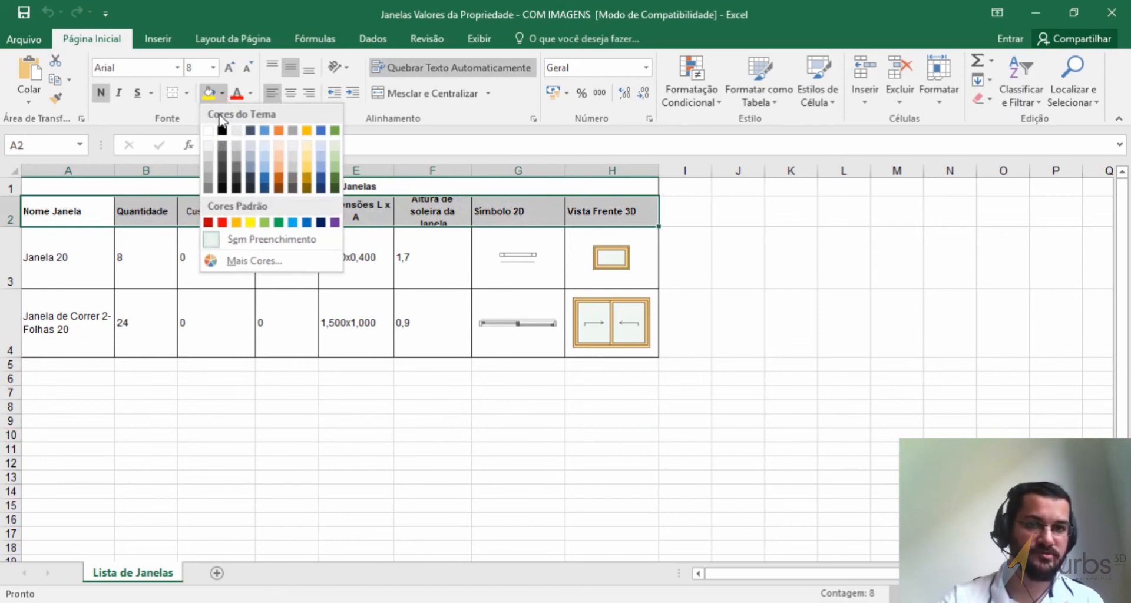
pyautogui.click(212, 159)
pyautogui.click(357, 419)
# Step: Fill the "Lista de Janelas" title row with a darker grey and slightly narrow the "Dimensões L x A" column
pyautogui.click(317, 187)
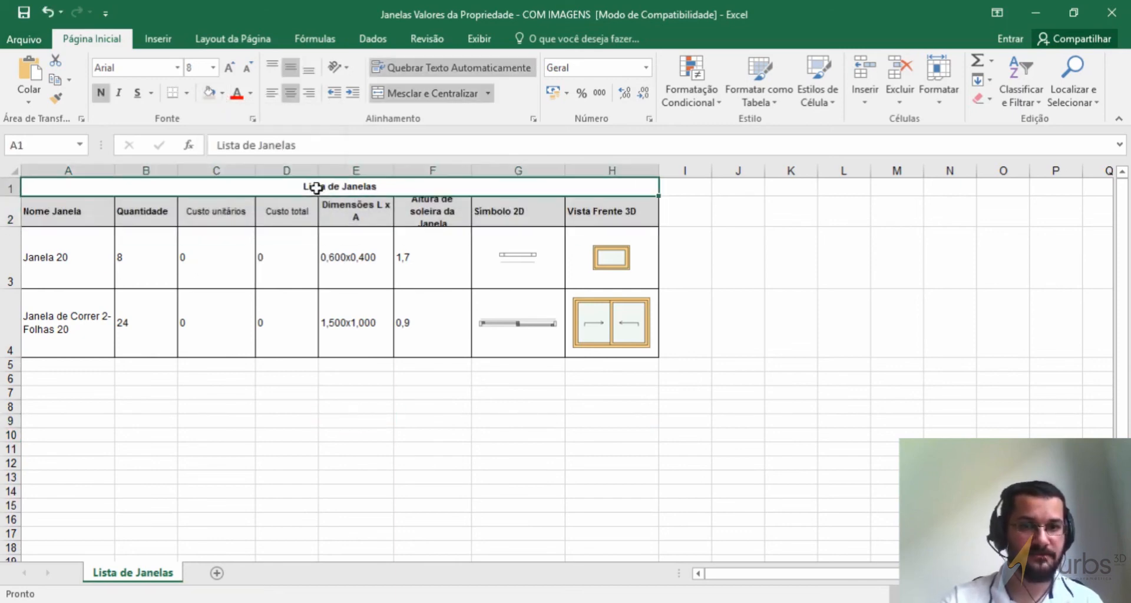
pyautogui.click(222, 93)
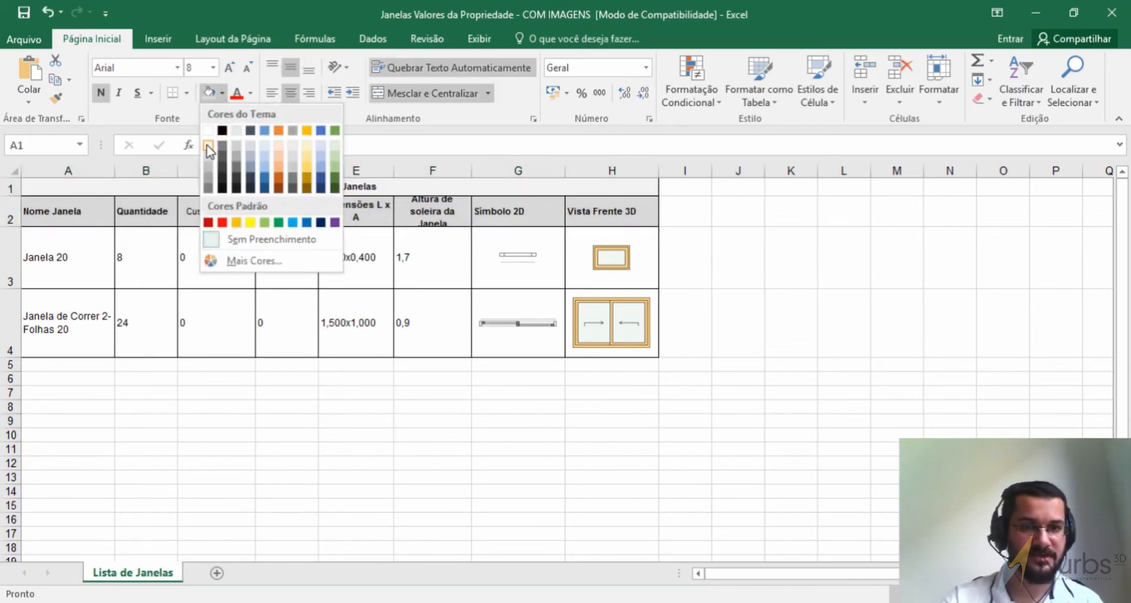
pyautogui.click(209, 160)
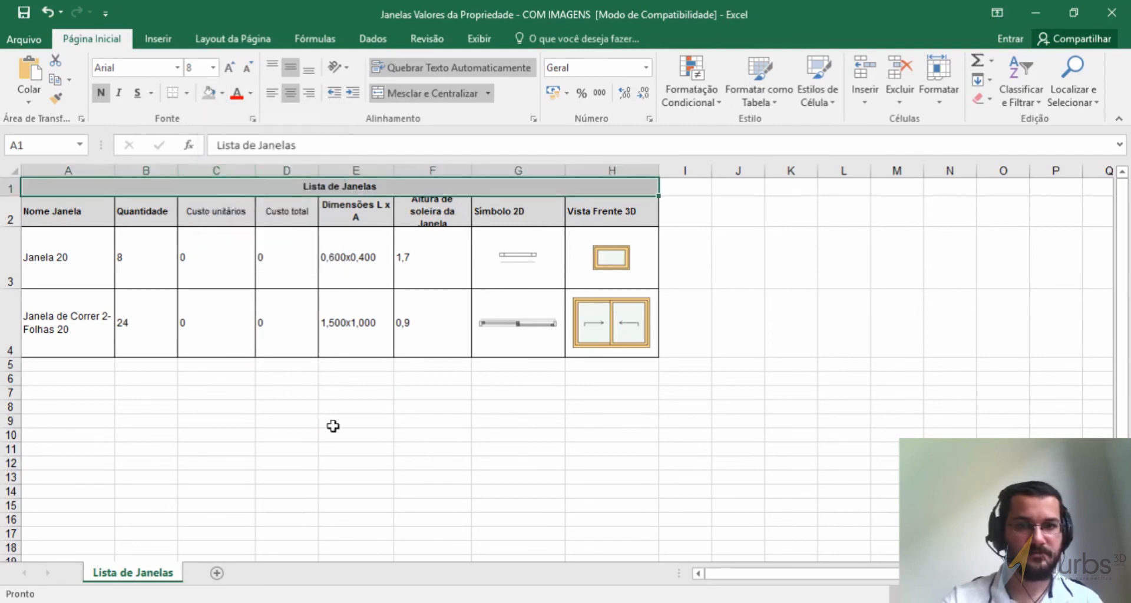
pyautogui.click(333, 435)
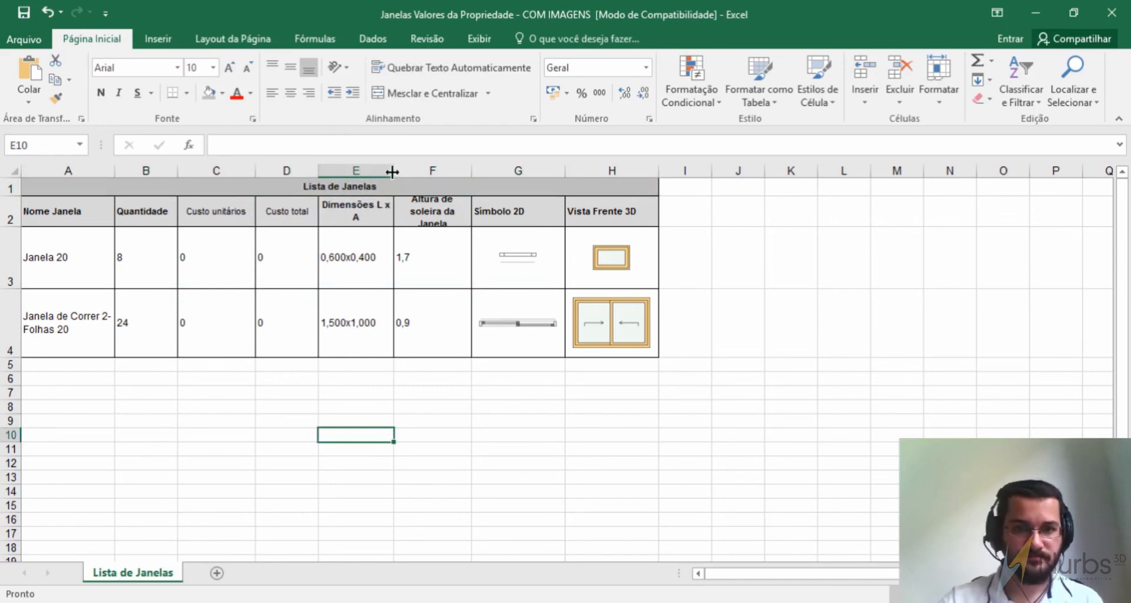
pyautogui.moveTo(393, 171); pyautogui.dragTo(378, 178)
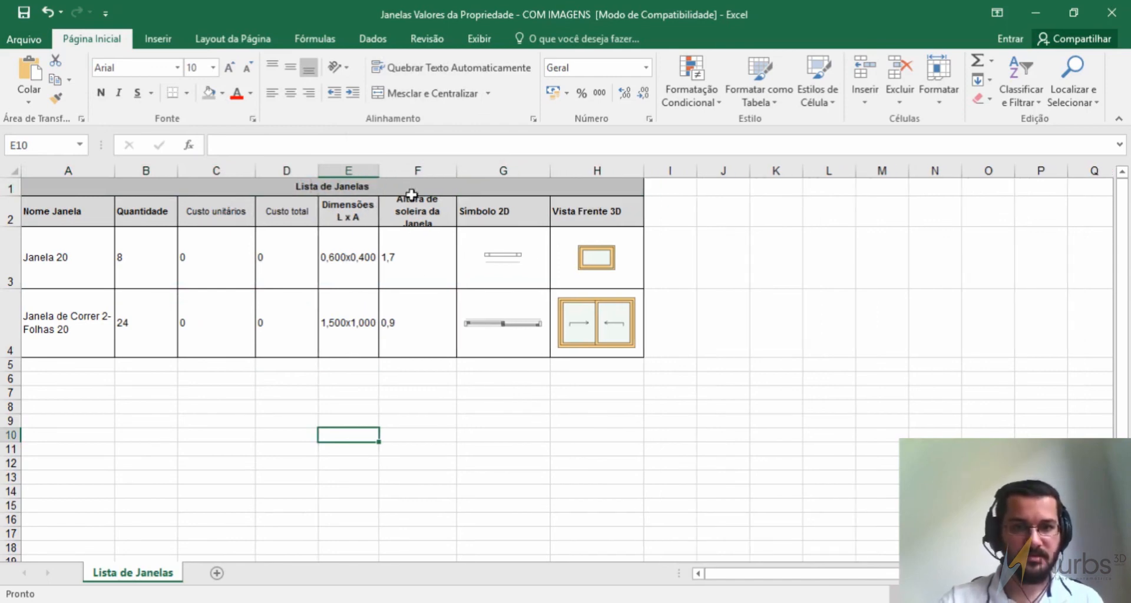
pyautogui.click(422, 421)
# Step: Calculate the total cost of Janela 20 in D3 with the formula =C3*B3
pyautogui.click(269, 255)
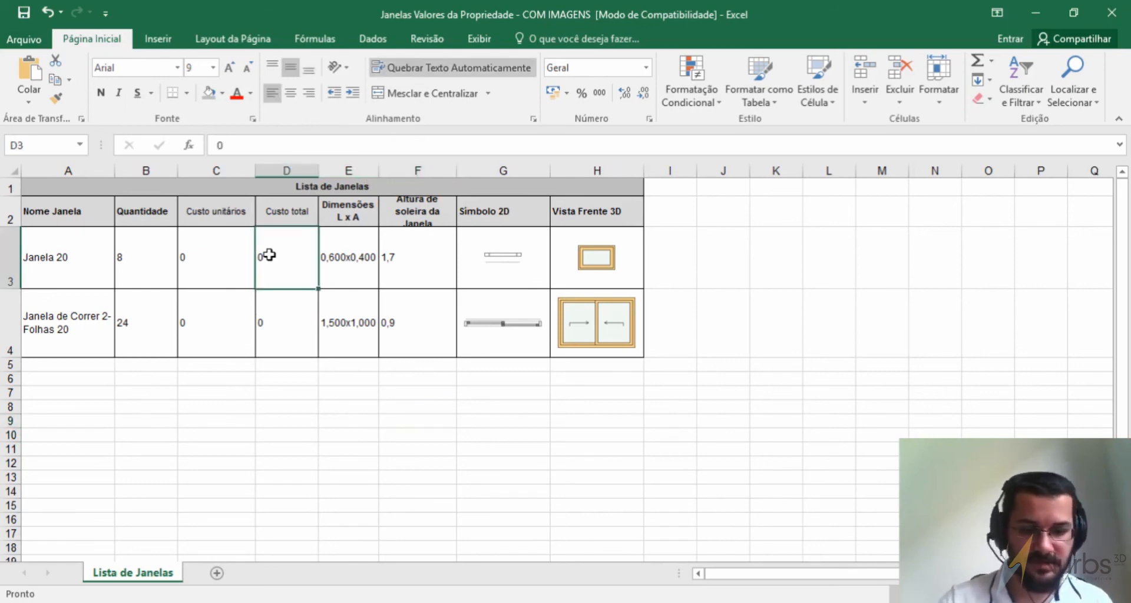
pyautogui.write('=')
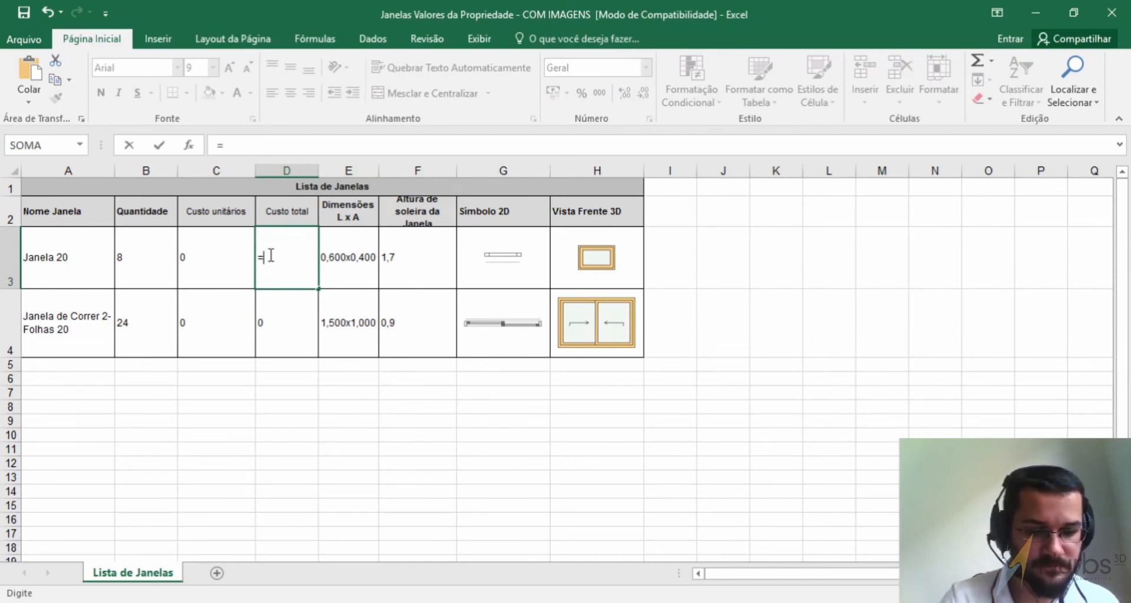
pyautogui.write('C')
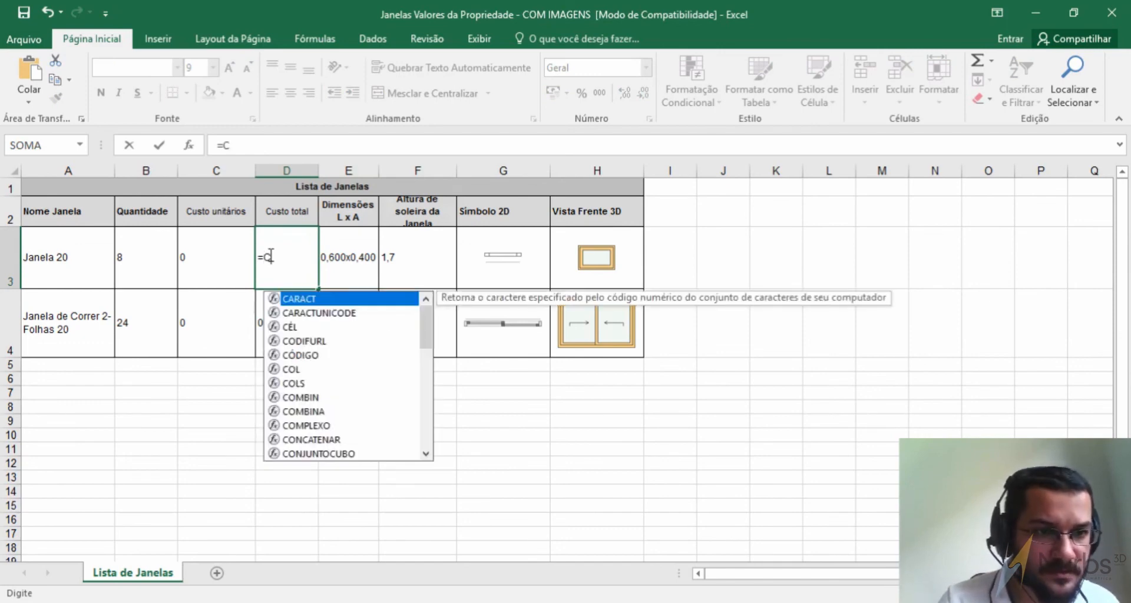
pyautogui.write('3')
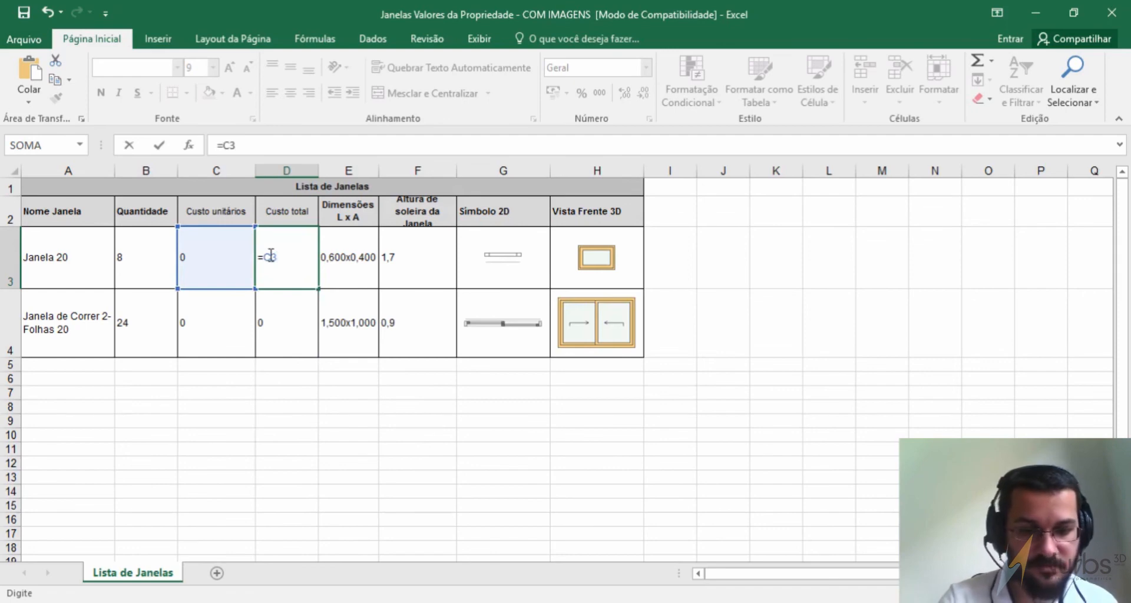
pyautogui.write('*')
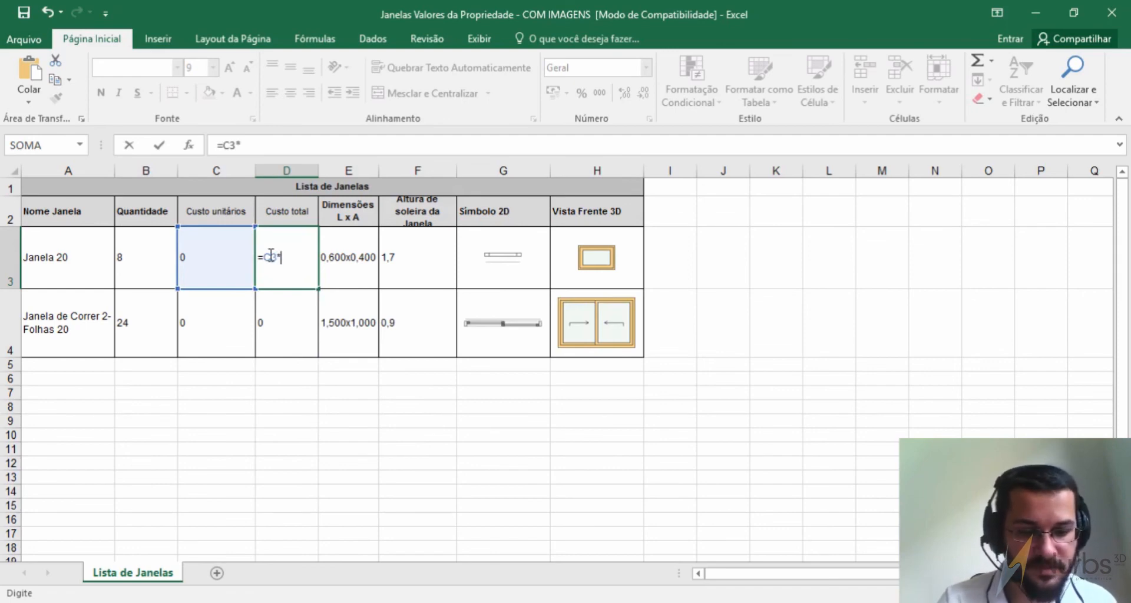
pyautogui.write('B3')
pyautogui.press('Return')
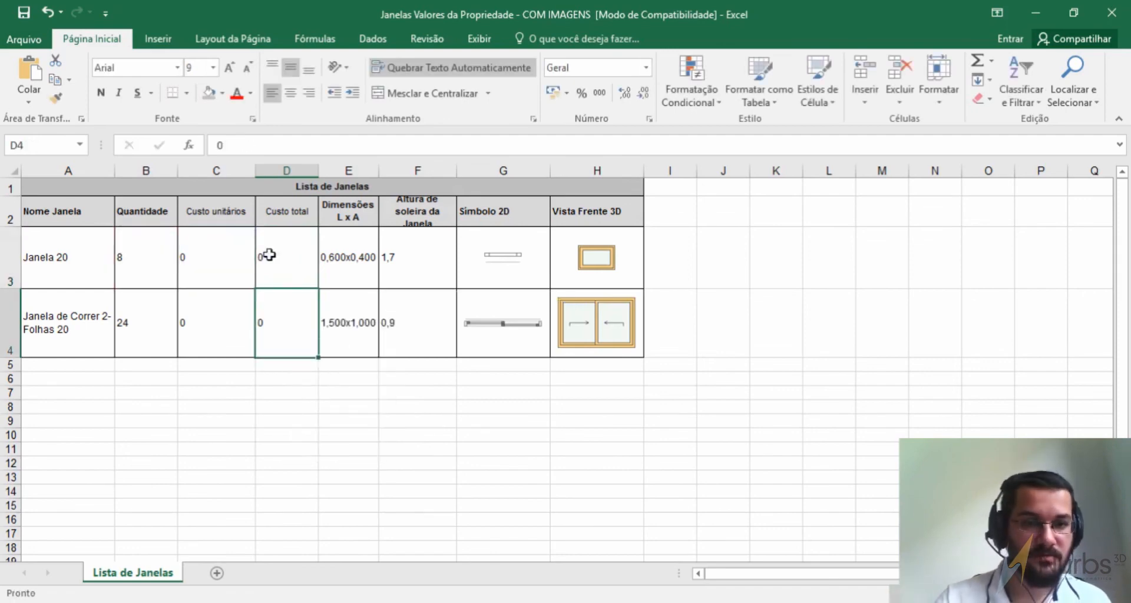
# Step: Format the unit and total cost cells C3:D4 as Moeda
pyautogui.moveTo(159, 255); pyautogui.dragTo(216, 322)
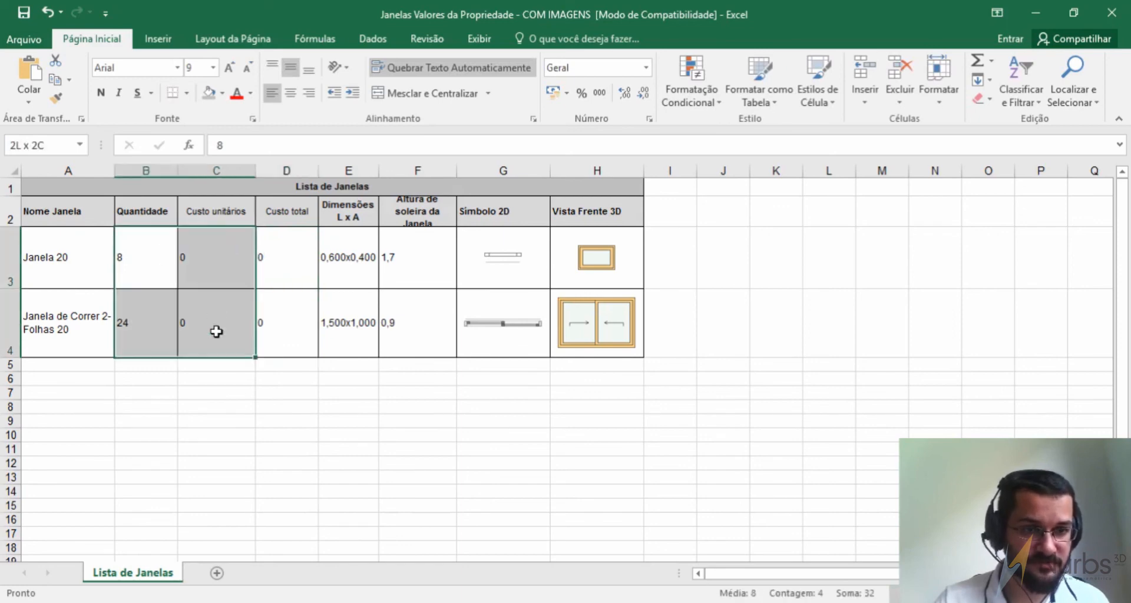
pyautogui.moveTo(220, 269); pyautogui.dragTo(305, 310)
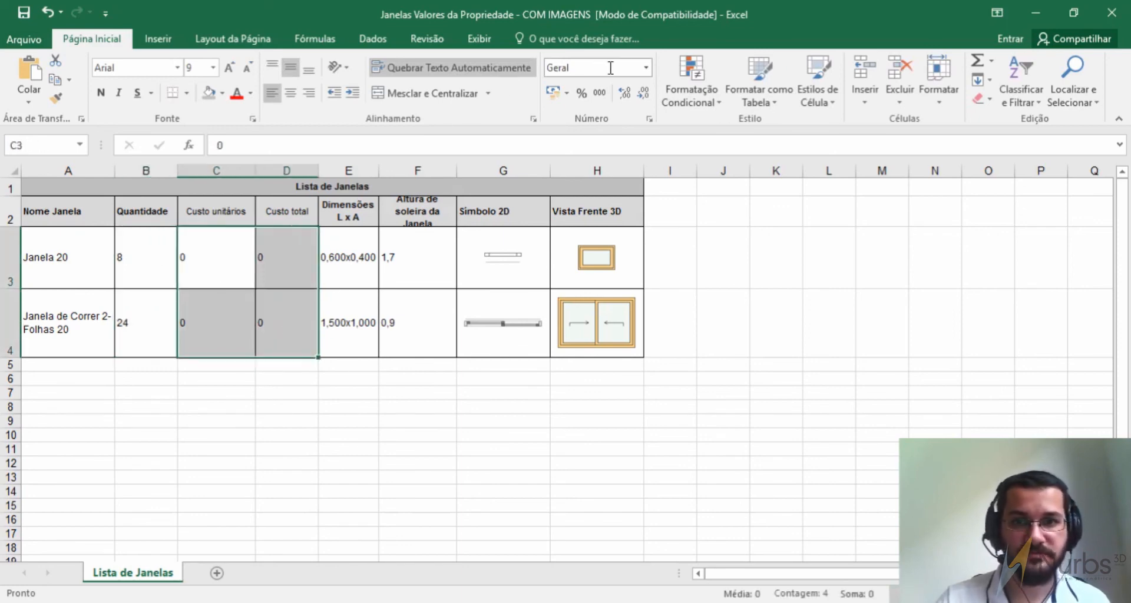
pyautogui.click(646, 67)
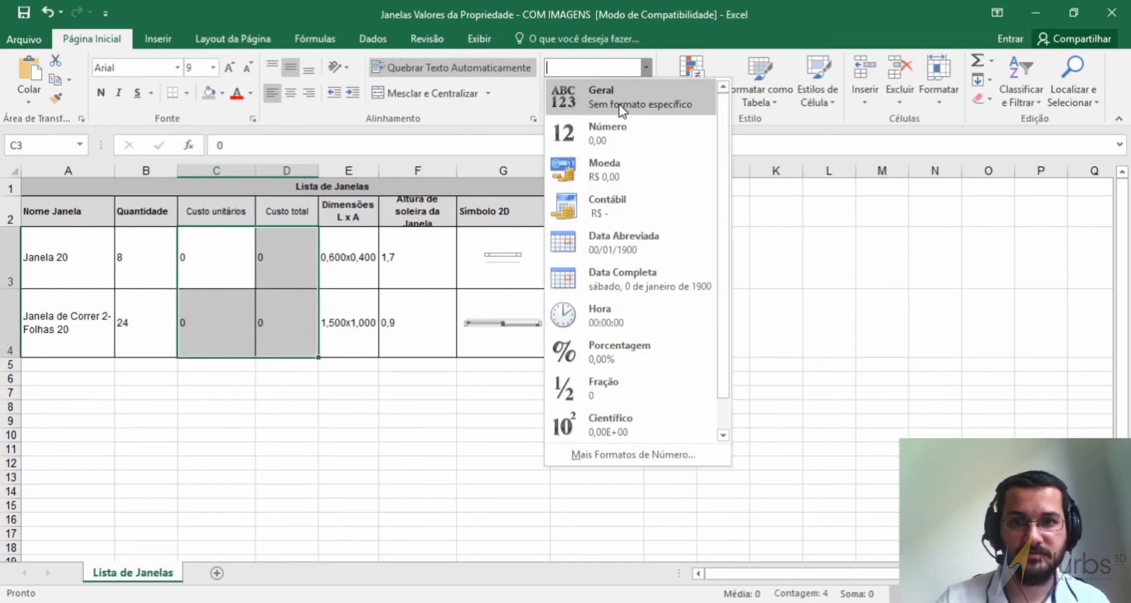
pyautogui.click(605, 168)
pyautogui.click(285, 420)
# Step: Format the quantity cells B3:B4 as Número
pyautogui.moveTo(159, 251); pyautogui.dragTo(151, 323)
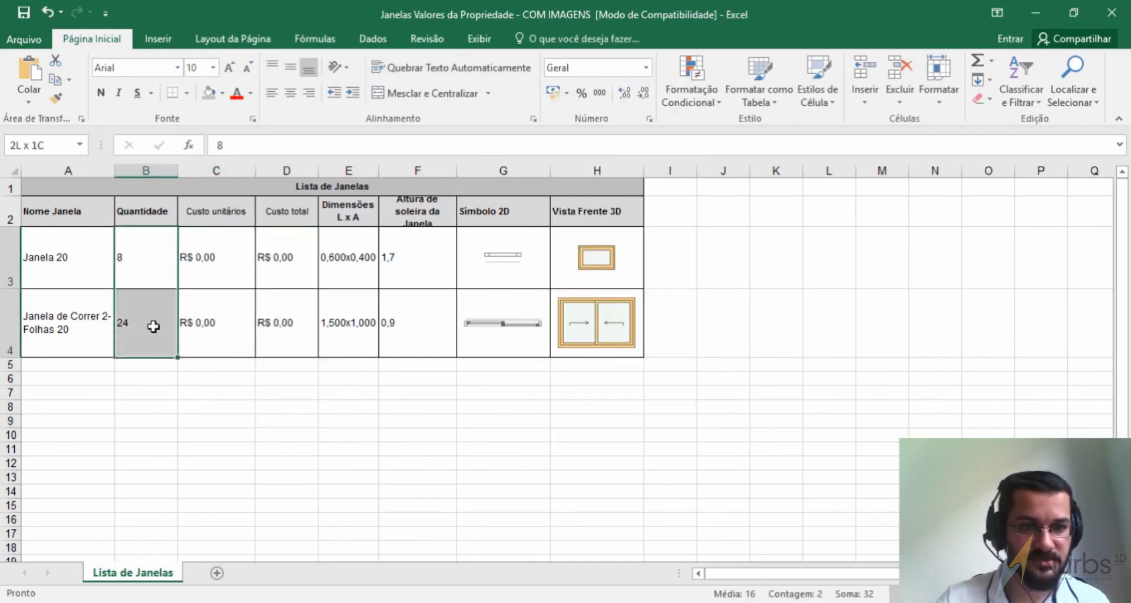
pyautogui.click(646, 67)
pyautogui.click(607, 128)
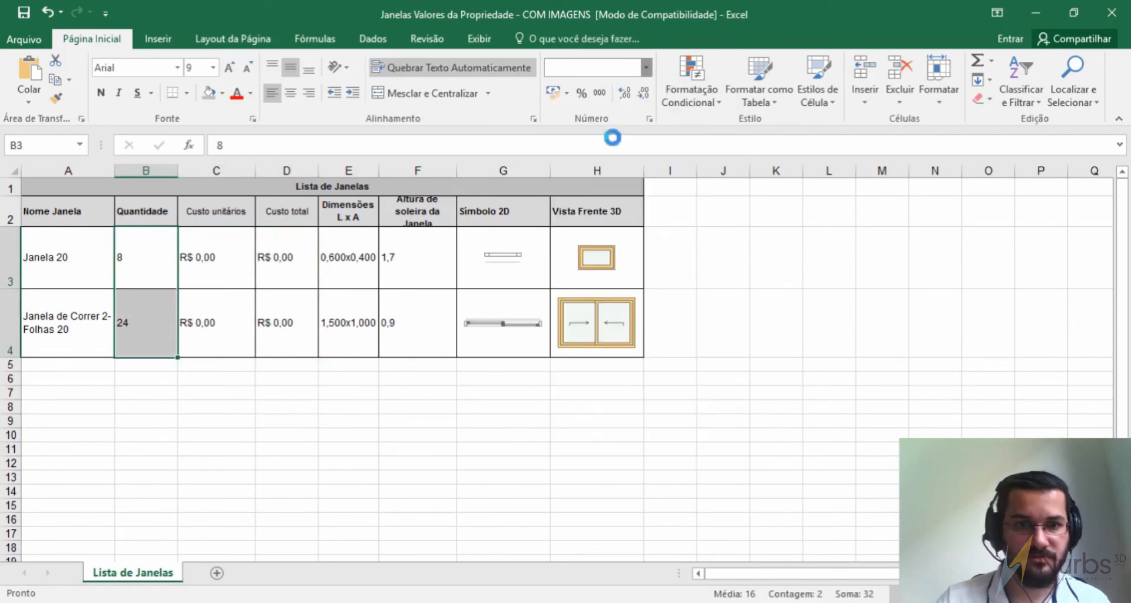
pyautogui.click(303, 408)
# Step: Set the unit cost of Janela 20 in C3 to 100
pyautogui.click(219, 256)
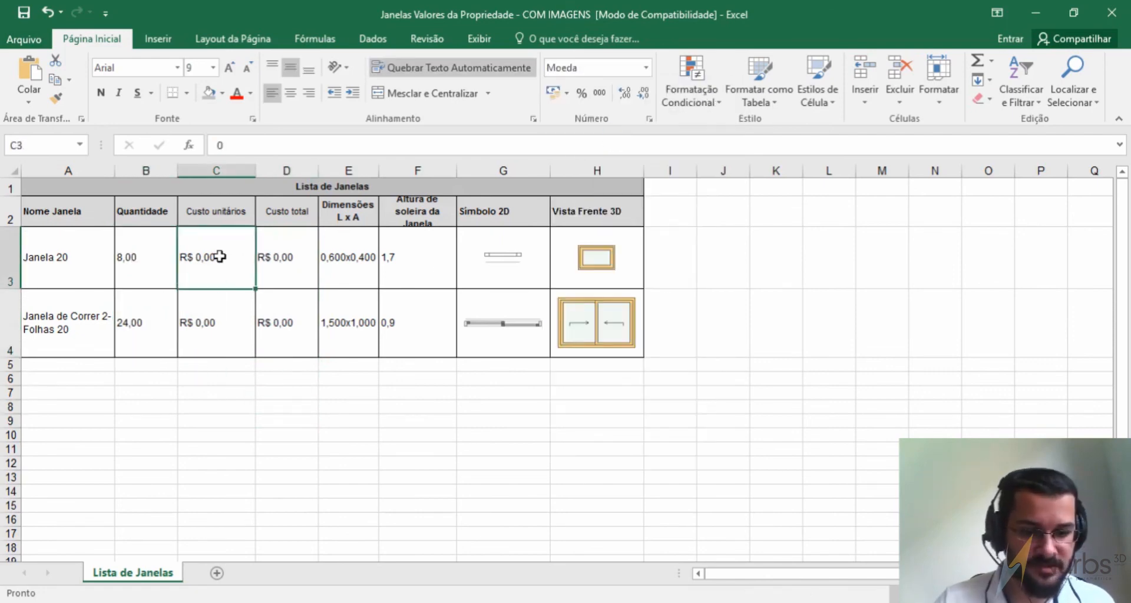
pyautogui.write('100')
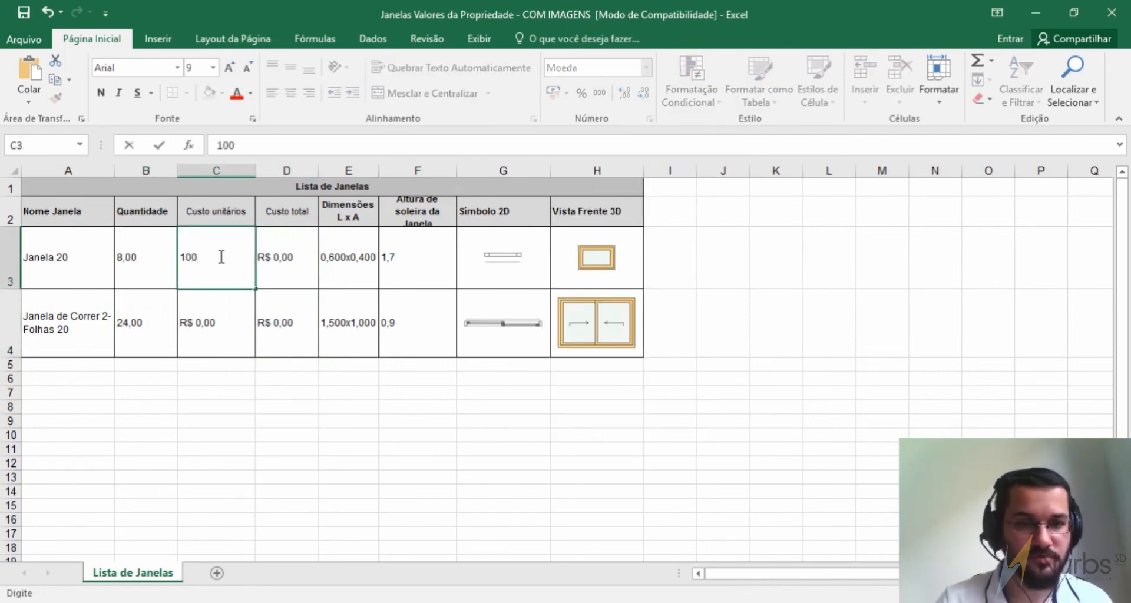
pyautogui.press('Return')
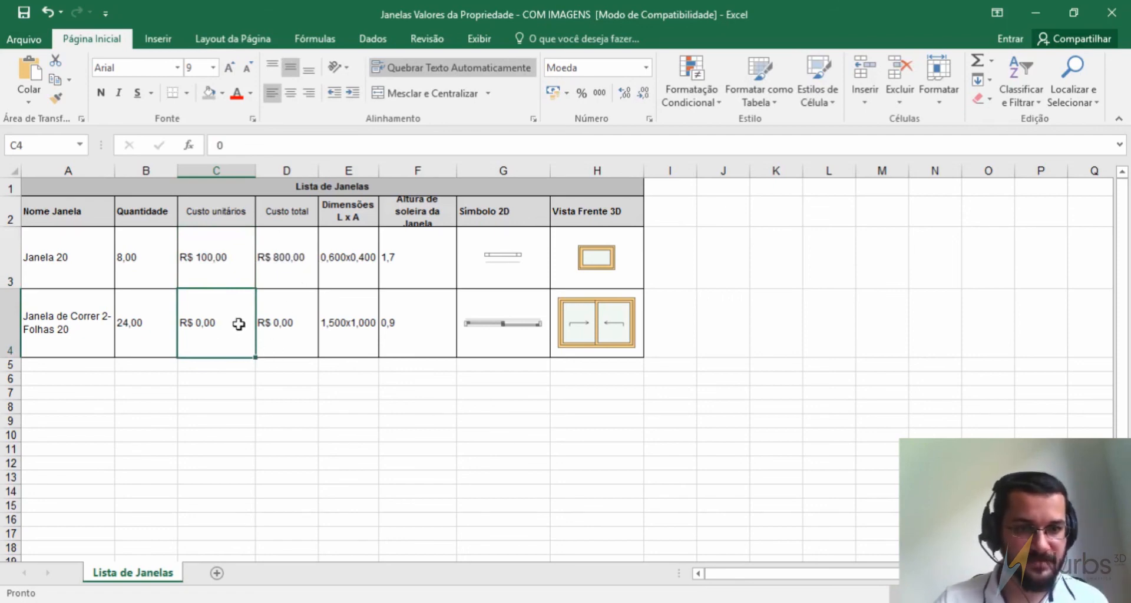
# Step: Calculate the total cost of Janela de Correr 2-Folhas 20 in D4 with the formula =c4*b4
pyautogui.click(275, 322)
pyautogui.write('=')
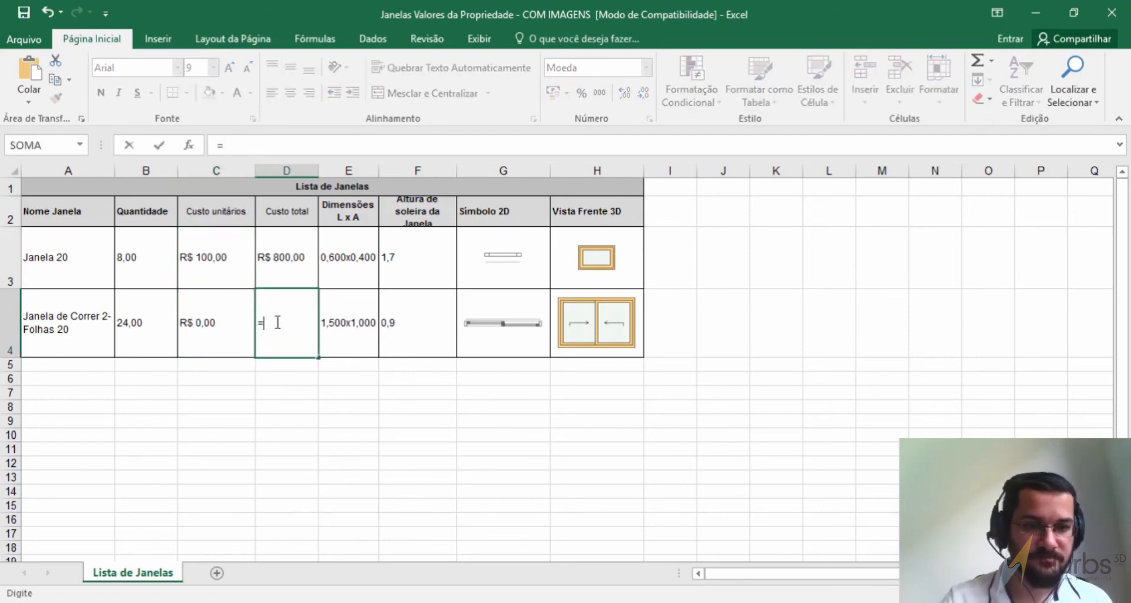
pyautogui.write('c4')
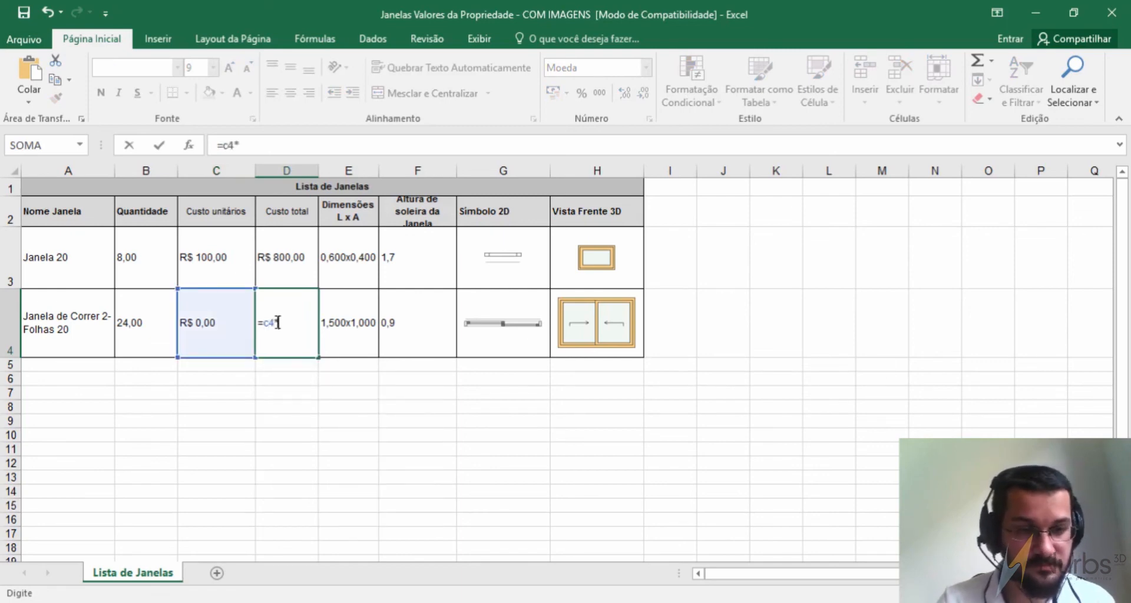
pyautogui.write('*b4')
pyautogui.press('Return')
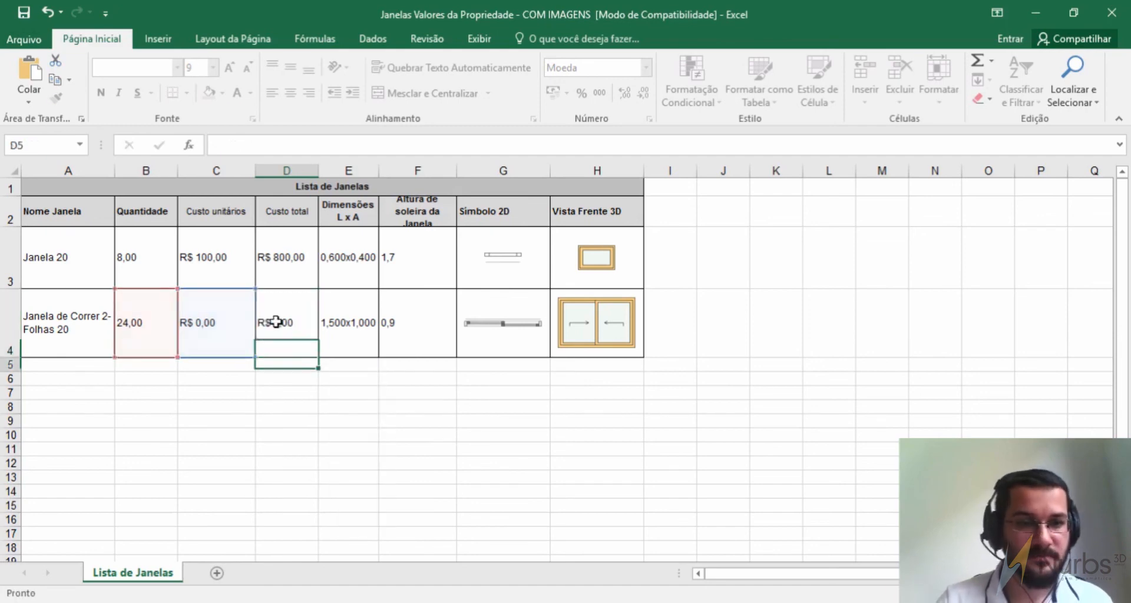
# Step: Set the unit cost of Janela de Correr 2-Folhas 20 in C4 to 80
pyautogui.click(222, 328)
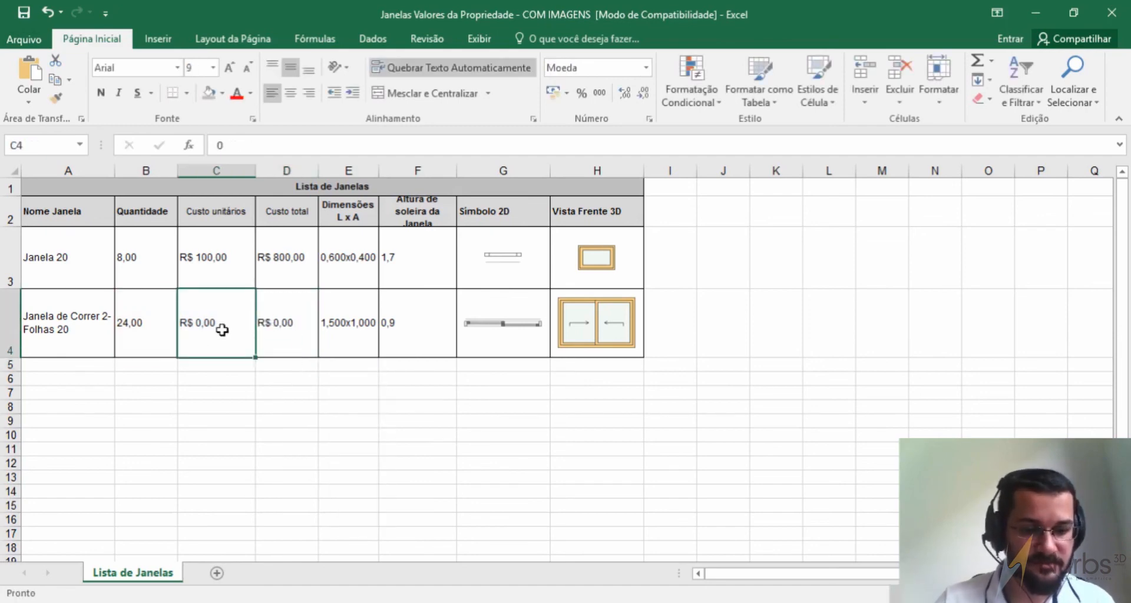
pyautogui.write('80')
pyautogui.press('Return')
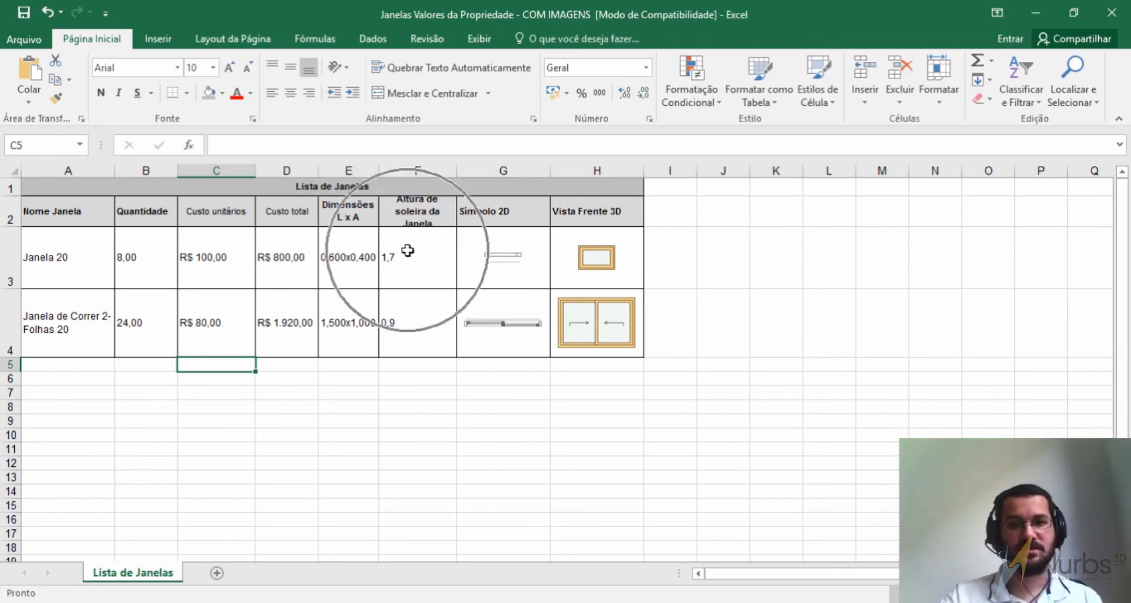
# Step: Make header row 2 taller so its wrapped text fits, and check the 2D and 3D images of Janela 20
pyautogui.moveTo(9, 229); pyautogui.dragTo(10, 240)
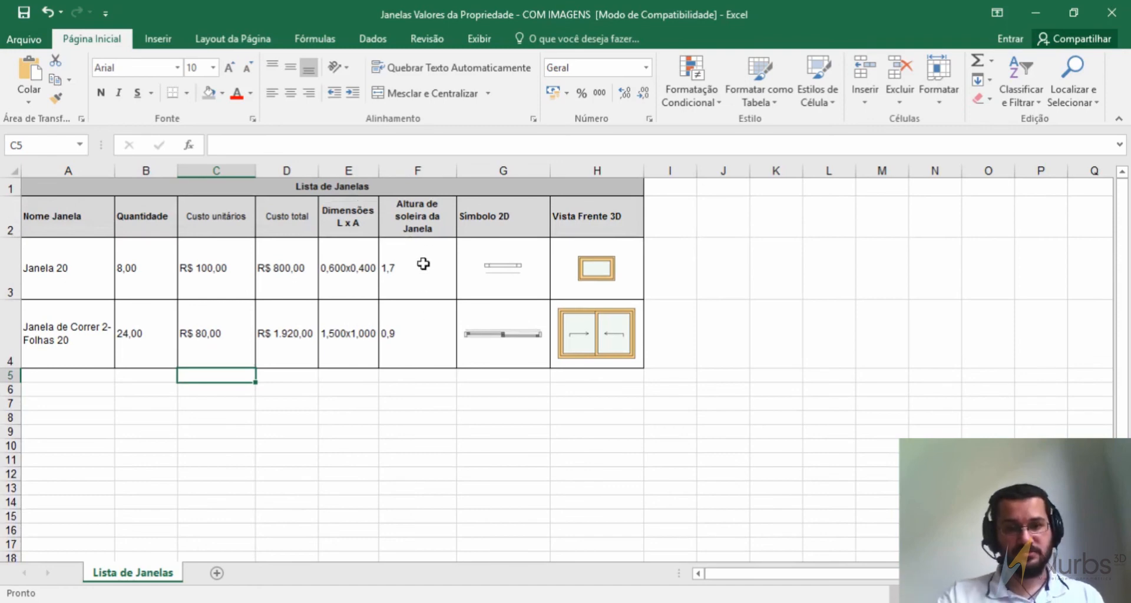
pyautogui.click(513, 263)
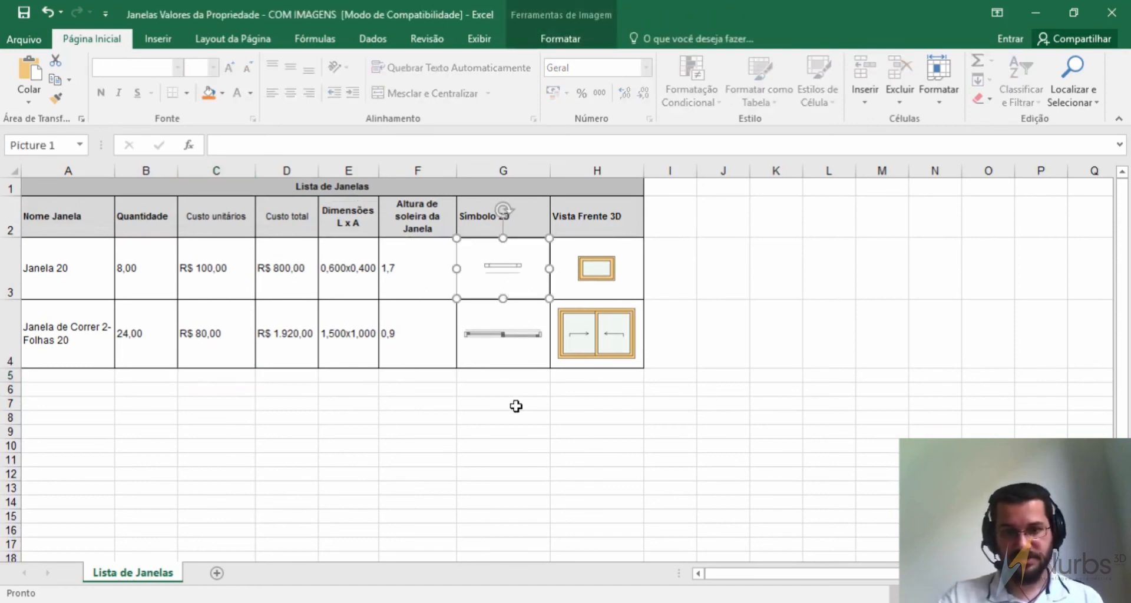
pyautogui.click(707, 321)
pyautogui.click(597, 271)
pyautogui.click(707, 365)
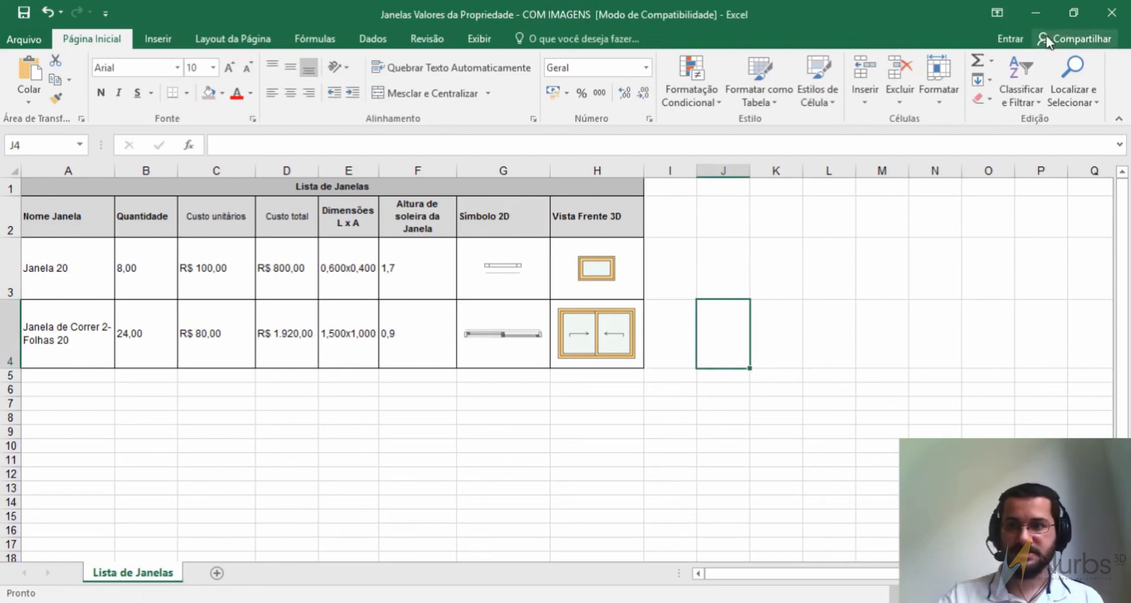
# Step: Save the workbook in its current format, continuing past the compatibility check, and close it
pyautogui.hotkey('ctrl', 's')
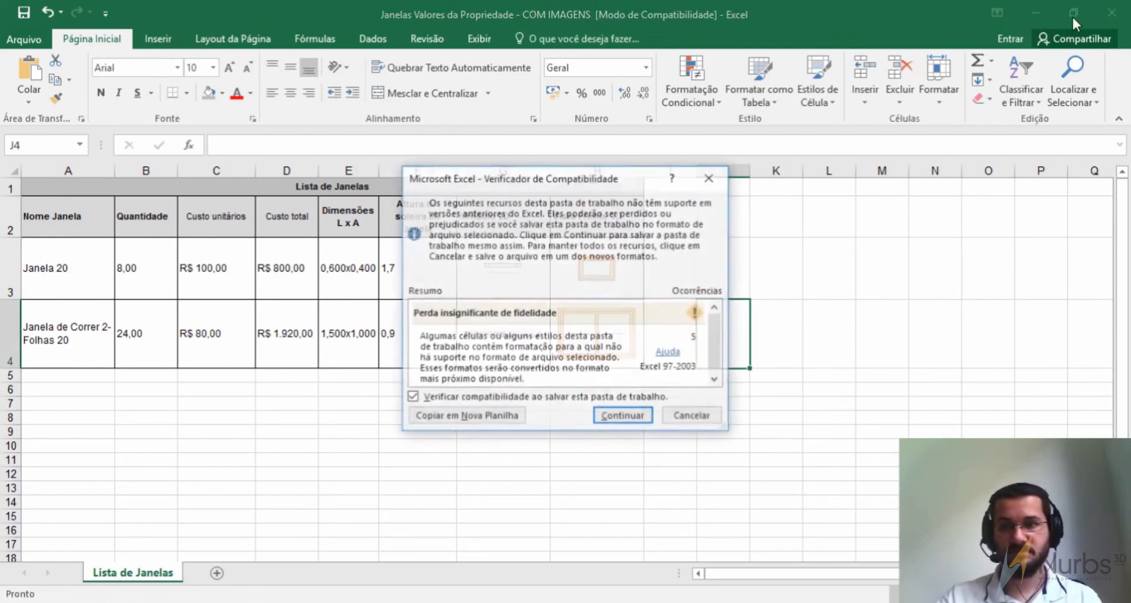
pyautogui.press('Return')
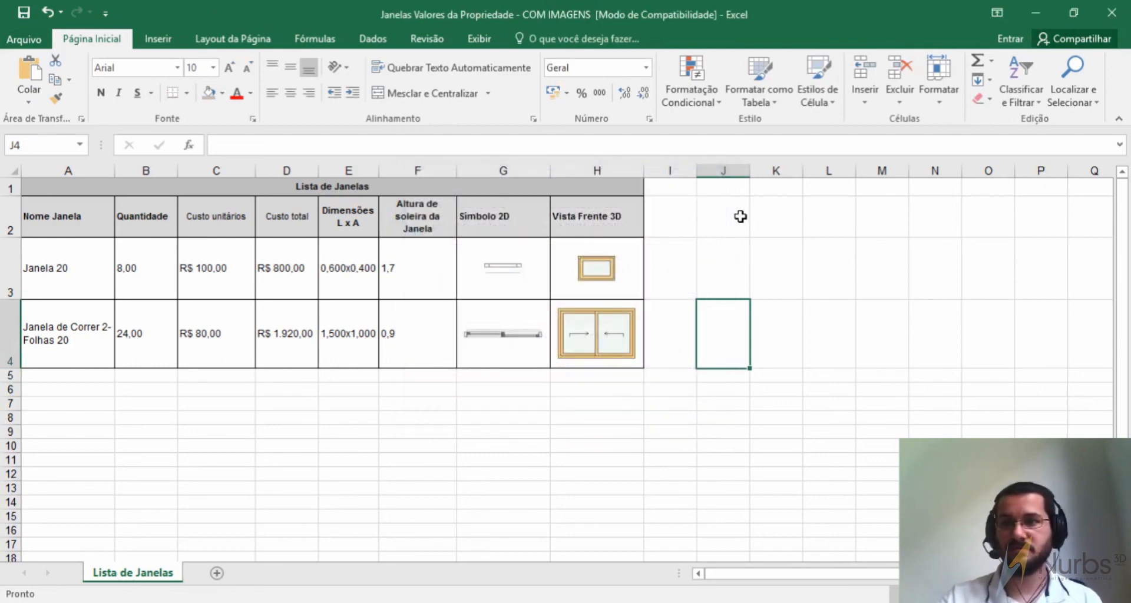
pyautogui.click(1112, 13)
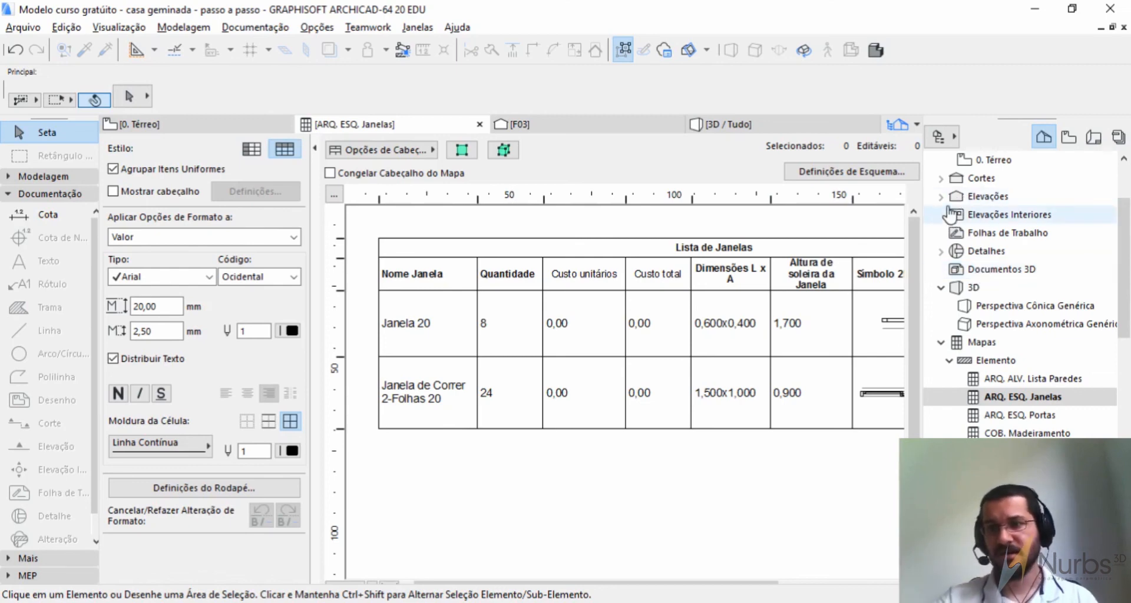
# Step: Open the Organizador in ARCHICAD and go up from the TESTE set to the Conjuntos de Publicador list
pyautogui.click(939, 137)
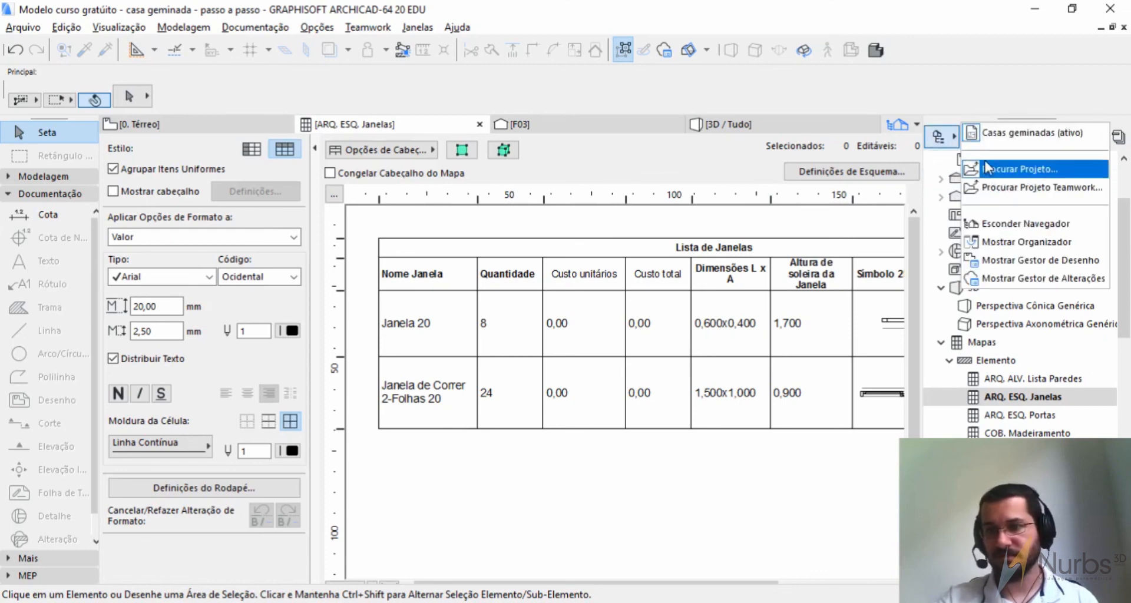
pyautogui.press('ctrl')
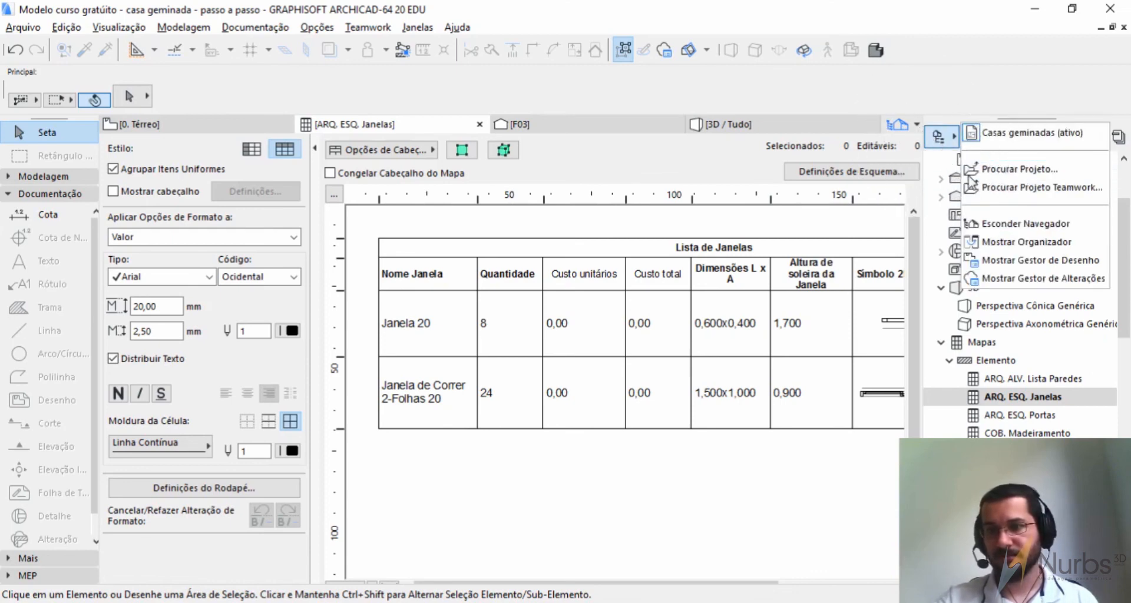
pyautogui.press('ctrl')
pyautogui.click(981, 245)
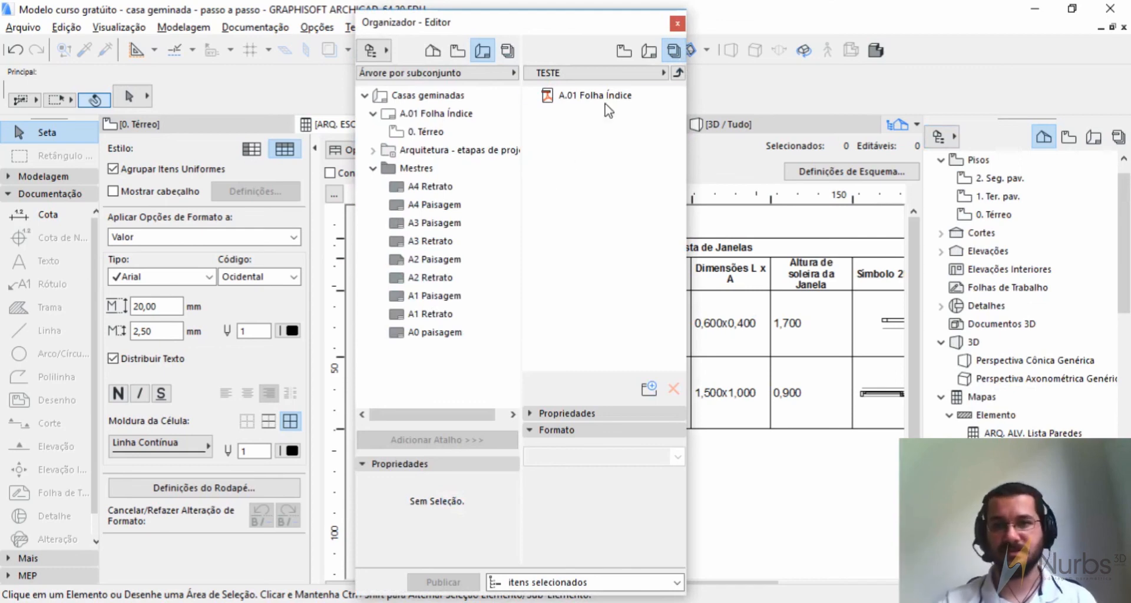
pyautogui.click(679, 72)
pyautogui.click(635, 200)
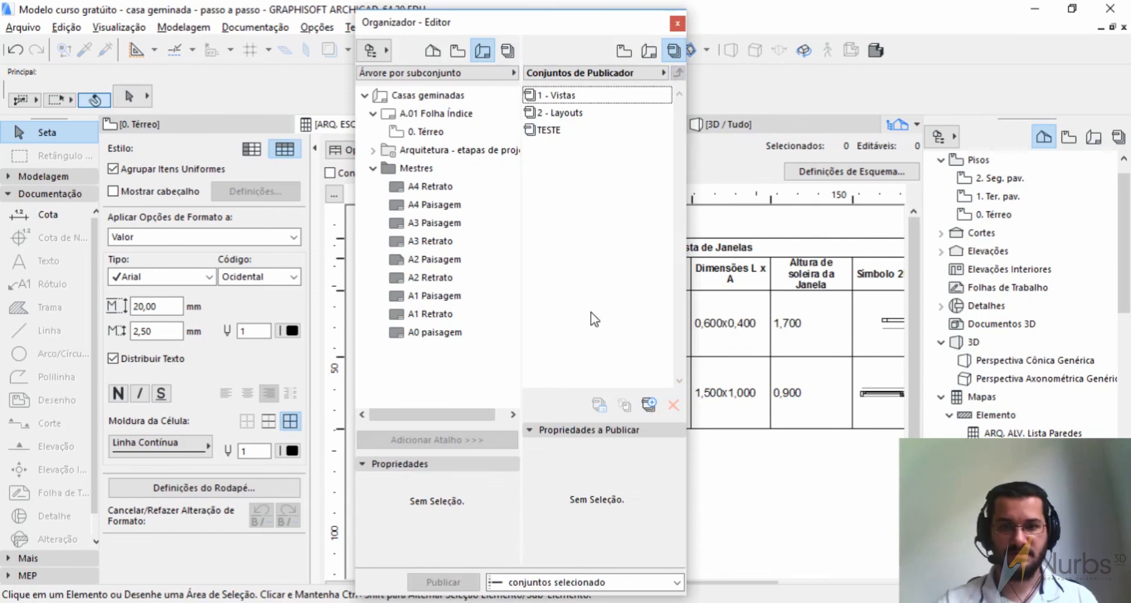
# Step: Create a publisher set named Tabelas in the Organizador and open it
pyautogui.click(647, 407)
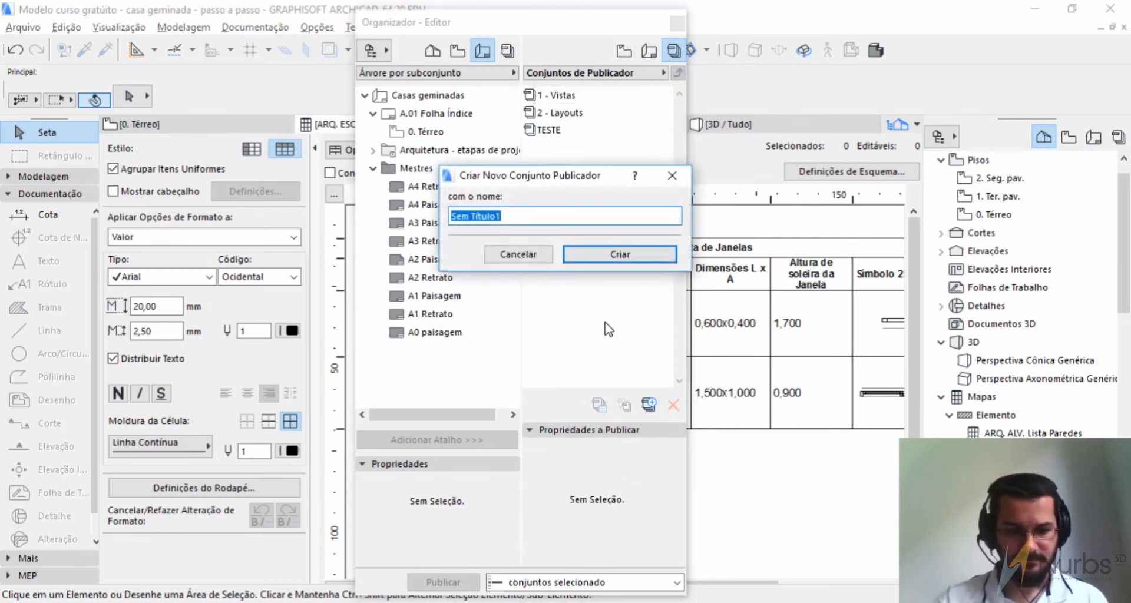
pyautogui.write('Tabelas')
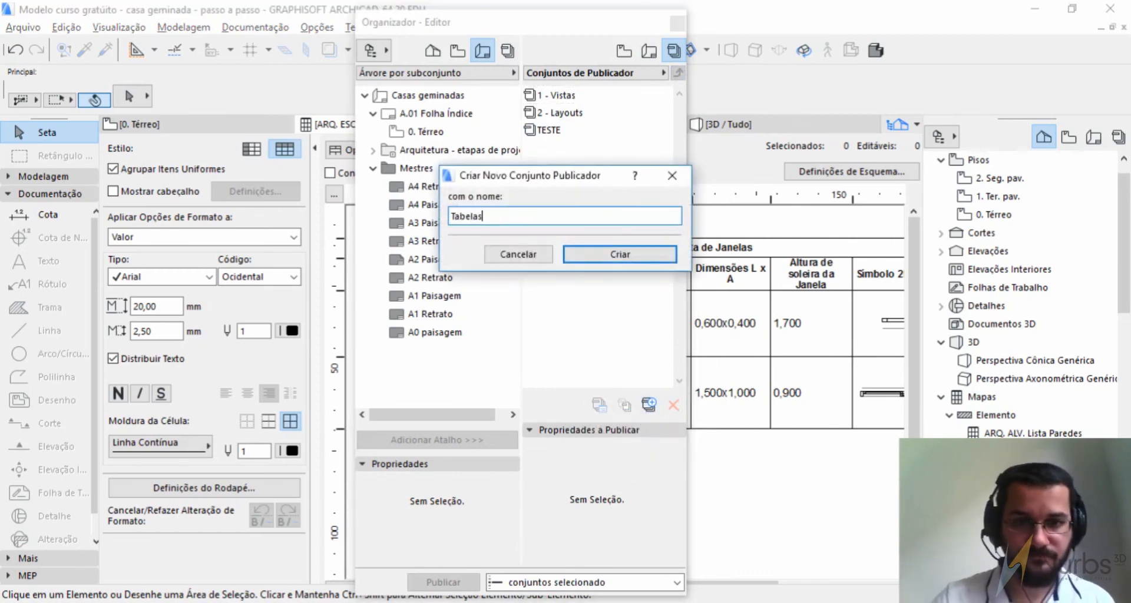
pyautogui.click(625, 258)
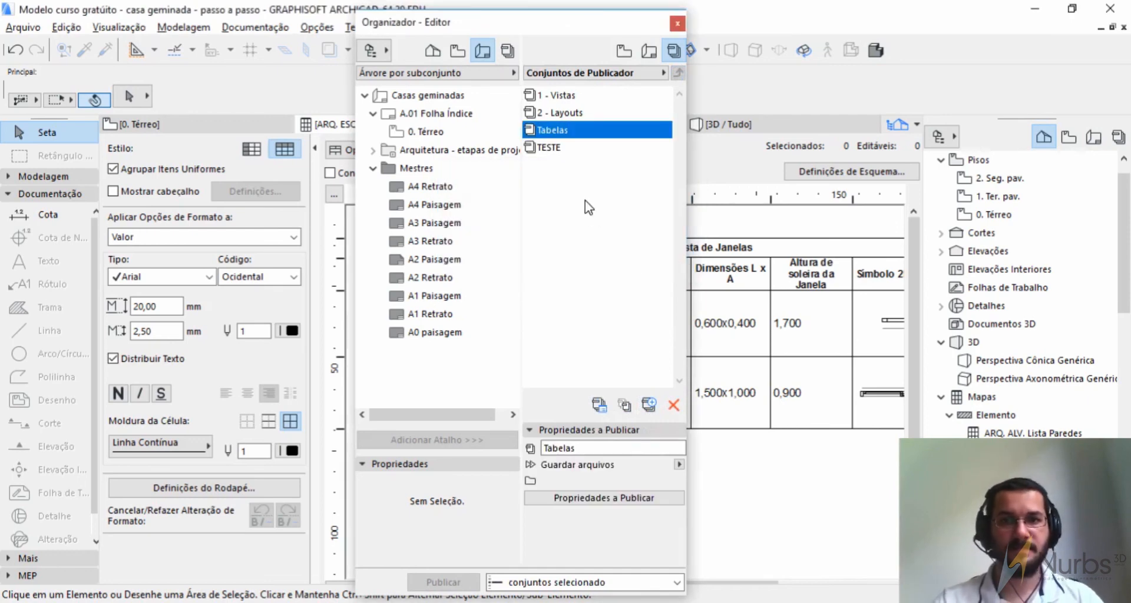
pyautogui.doubleClick(559, 135)
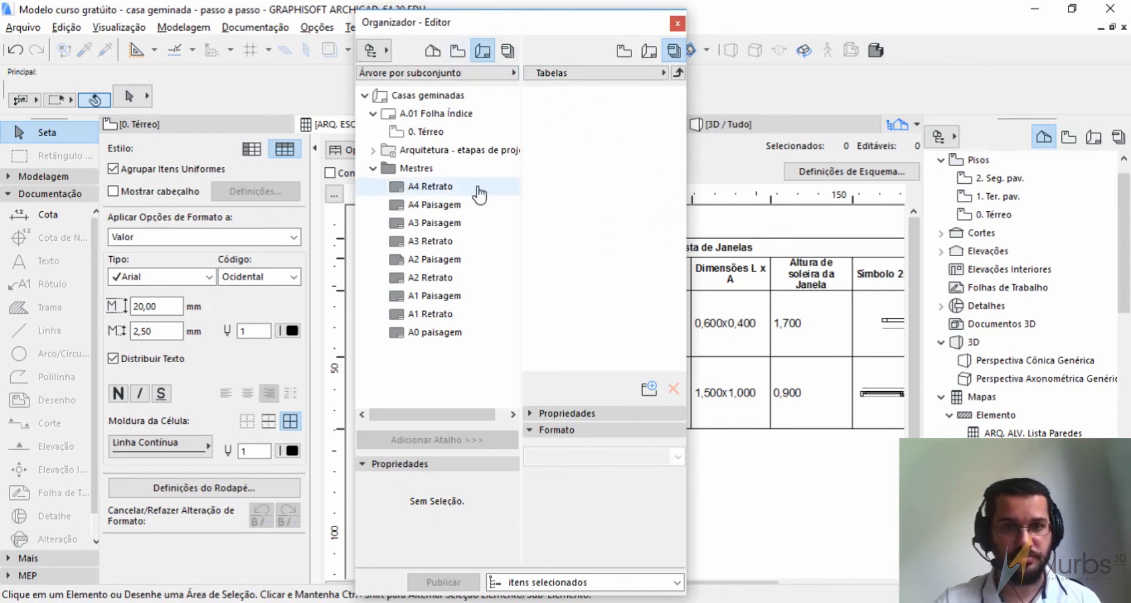
# Step: Examine the Organizador's project map, view and layout editors for a way to add the ARQ. ESQ. Janelas schedule to the Tabelas set
pyautogui.click(432, 51)
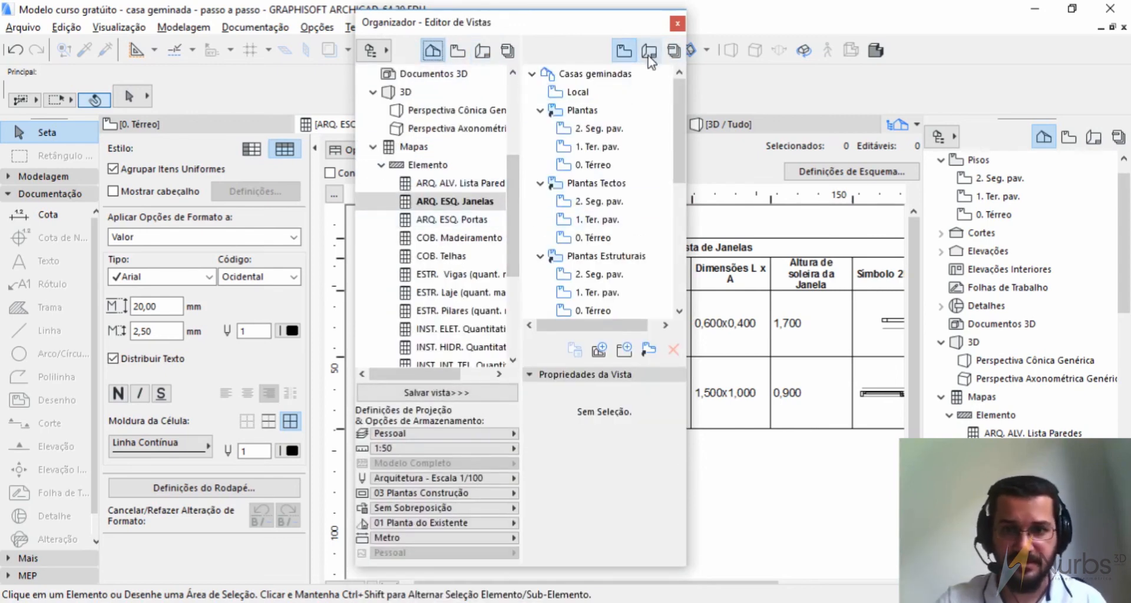
pyautogui.click(674, 50)
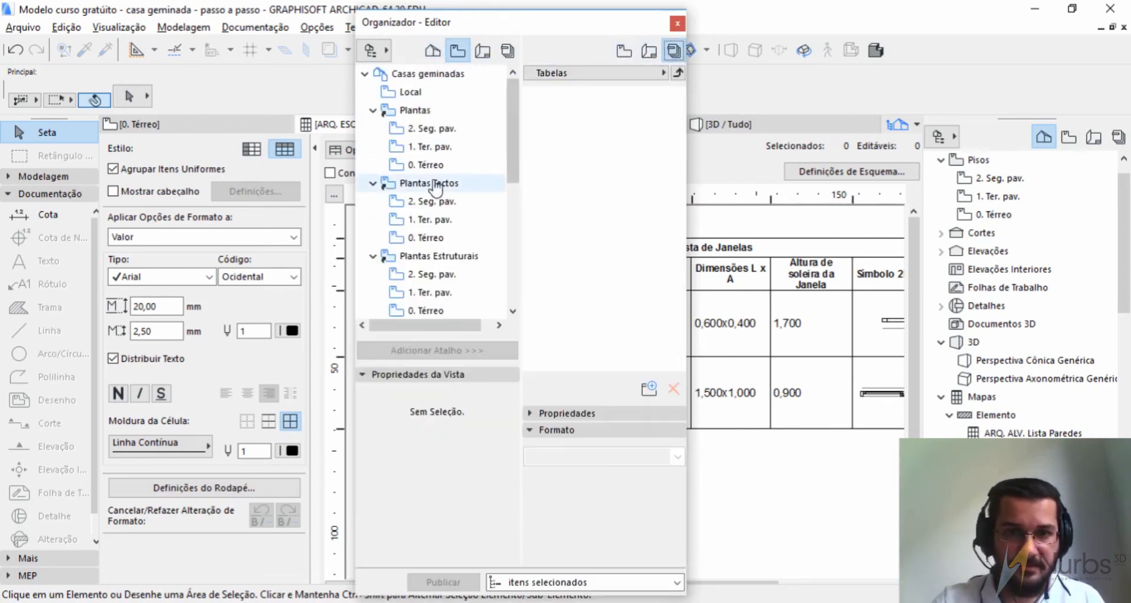
pyautogui.click(434, 56)
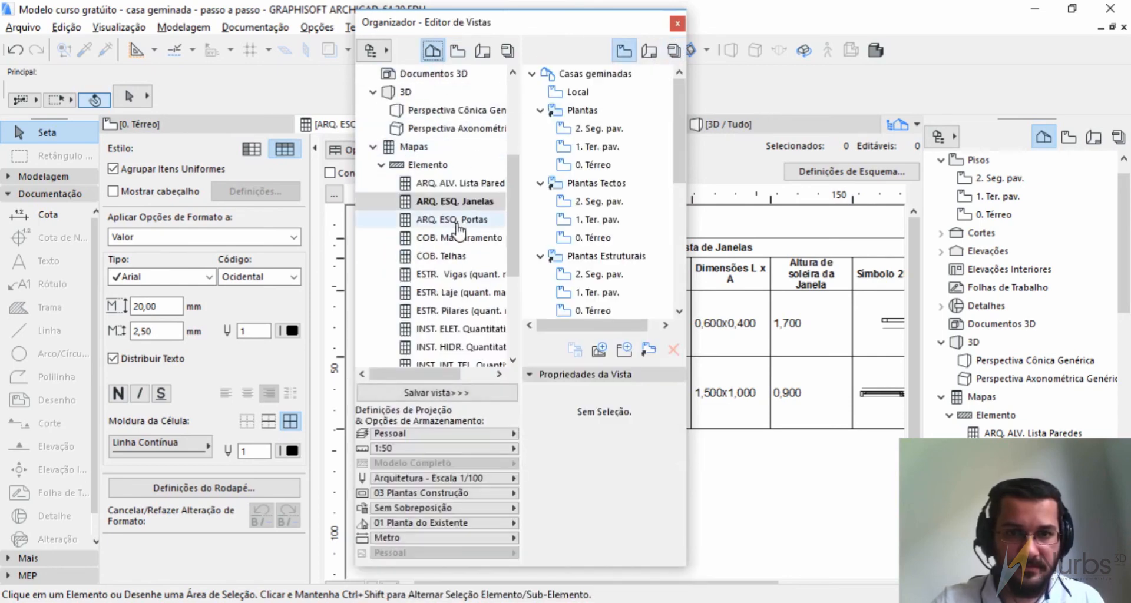
pyautogui.click(673, 50)
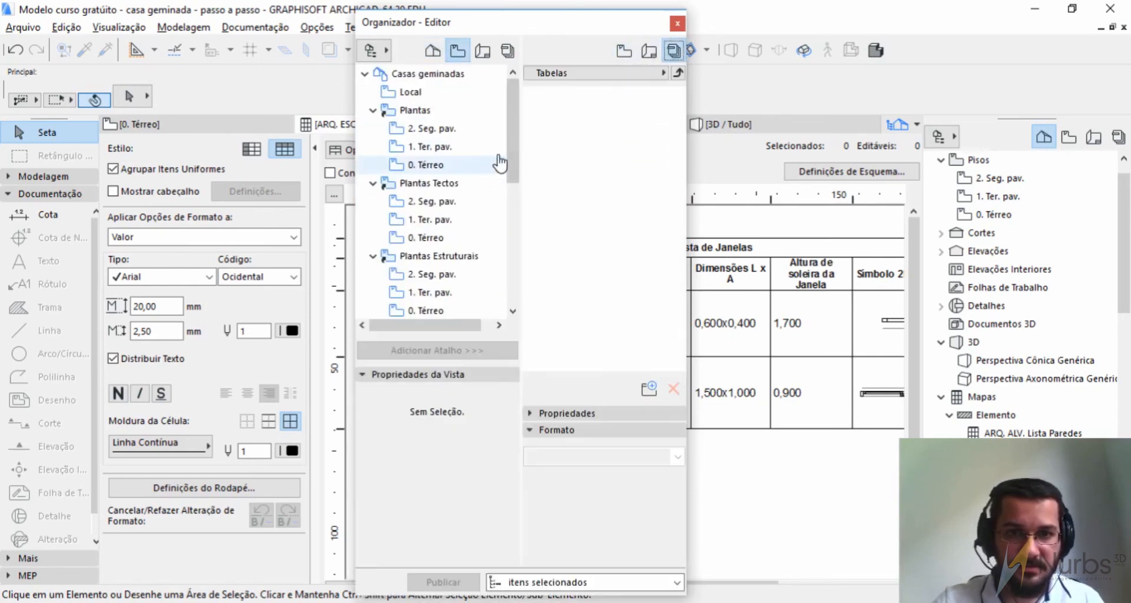
pyautogui.click(428, 51)
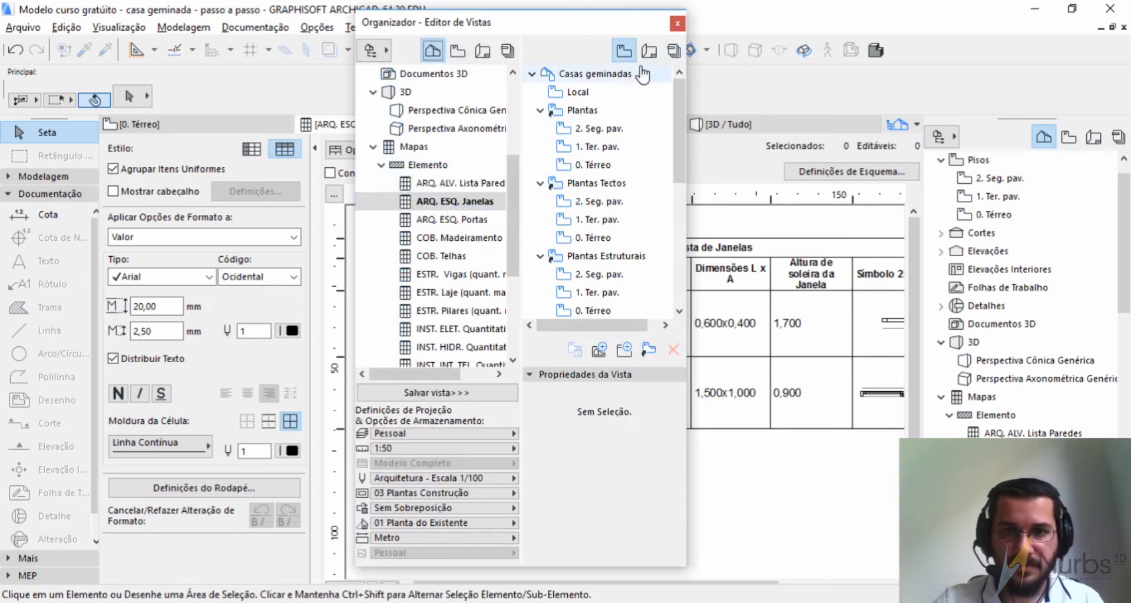
pyautogui.click(672, 51)
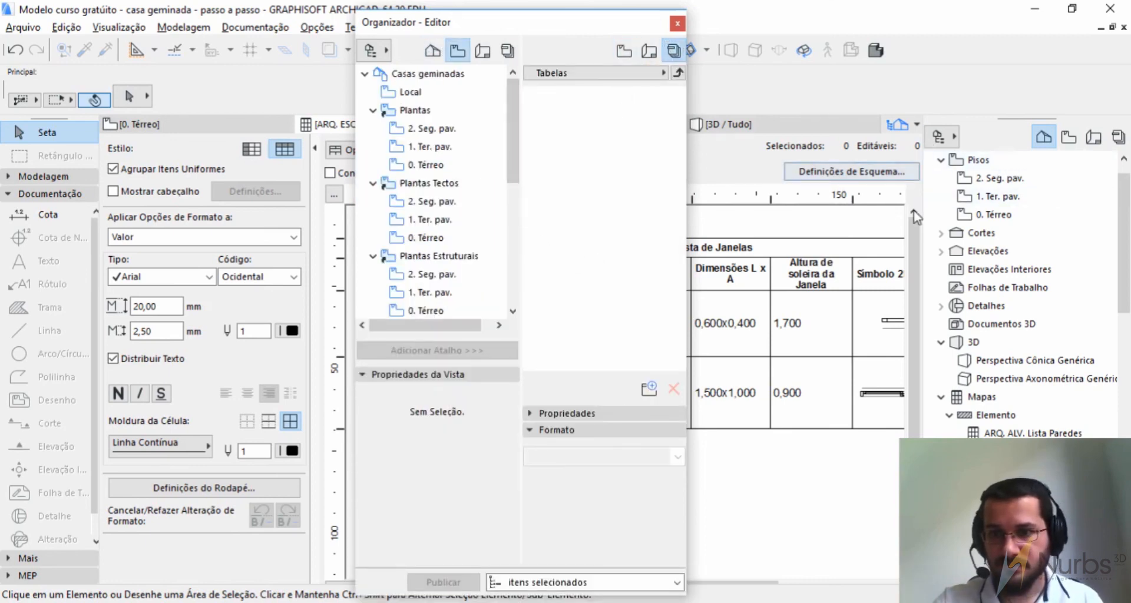
pyautogui.click(1081, 148)
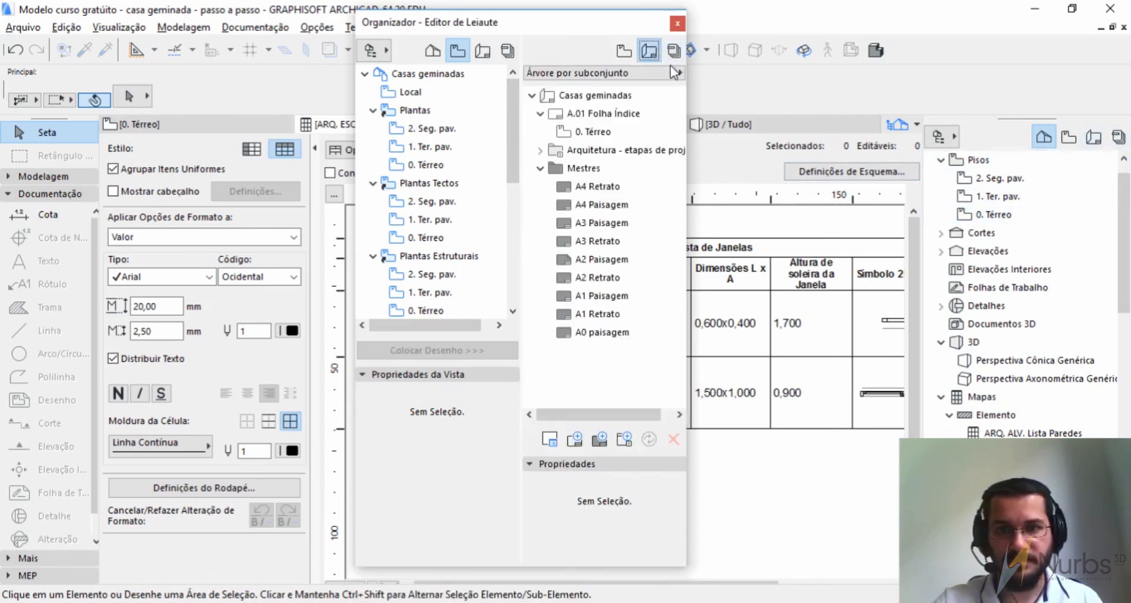
# Step: Close the Organizador and display the project's layout book with the A.01 Folha Índice and Arquitetura subsets collapsed
pyautogui.click(1099, 136)
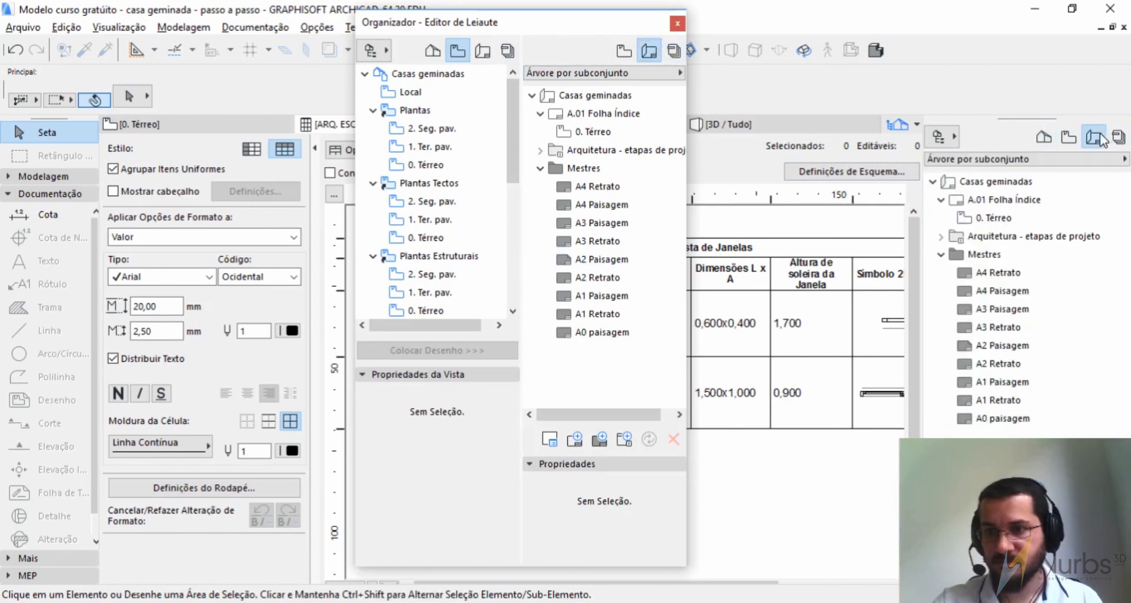
pyautogui.click(672, 26)
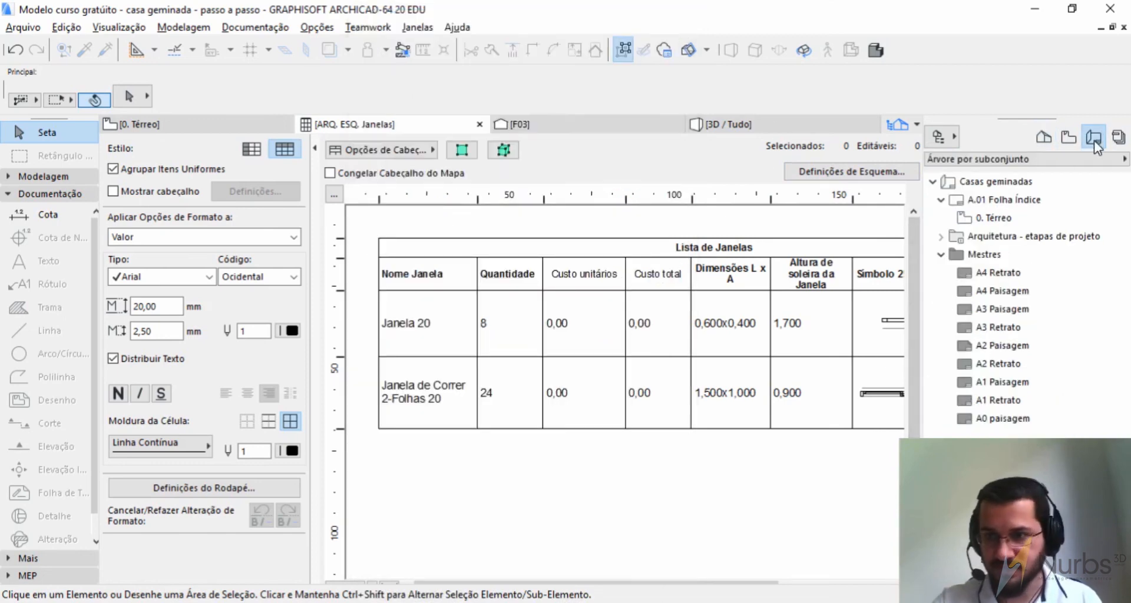
pyautogui.click(940, 237)
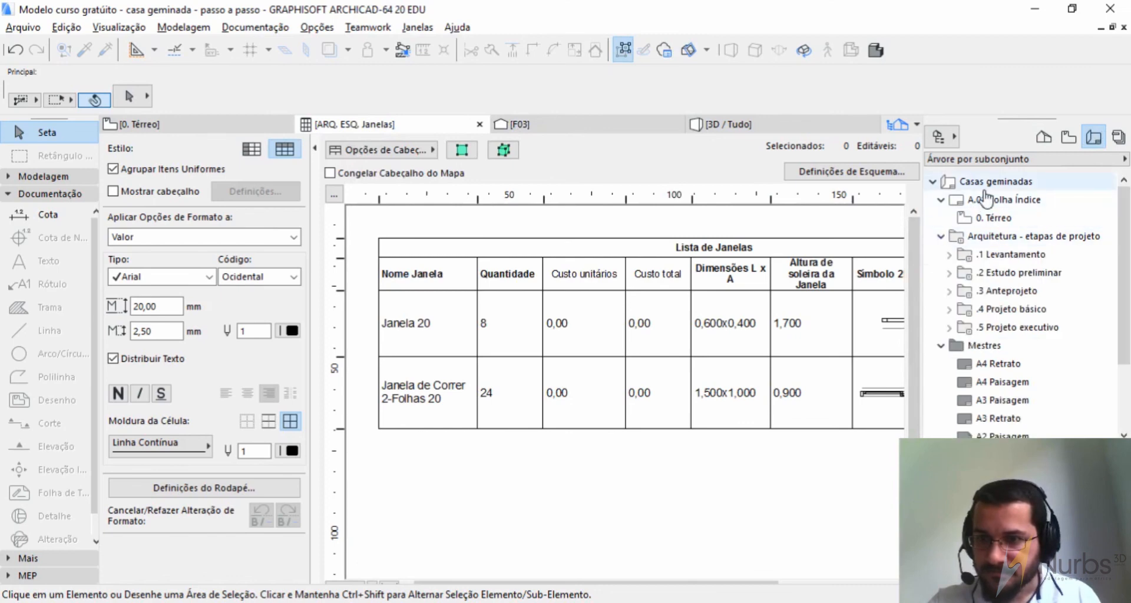
pyautogui.click(940, 236)
pyautogui.click(941, 200)
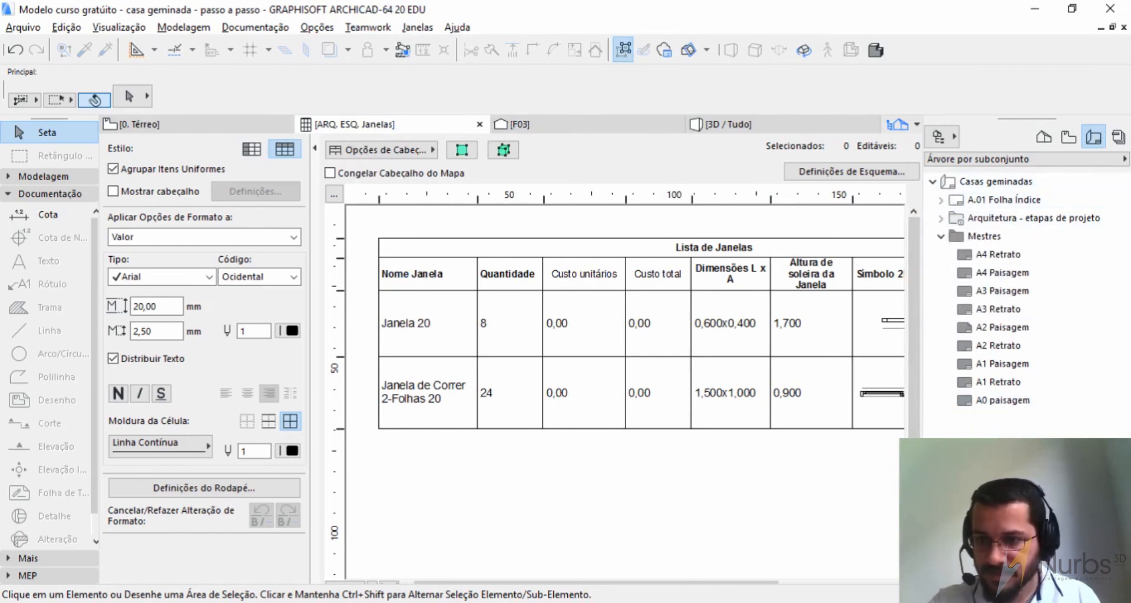
# Step: Create a new layout named Tabelas based on the A2 Paisagem master layout
pyautogui.click(989, 506)
pyautogui.write('Tabelas')
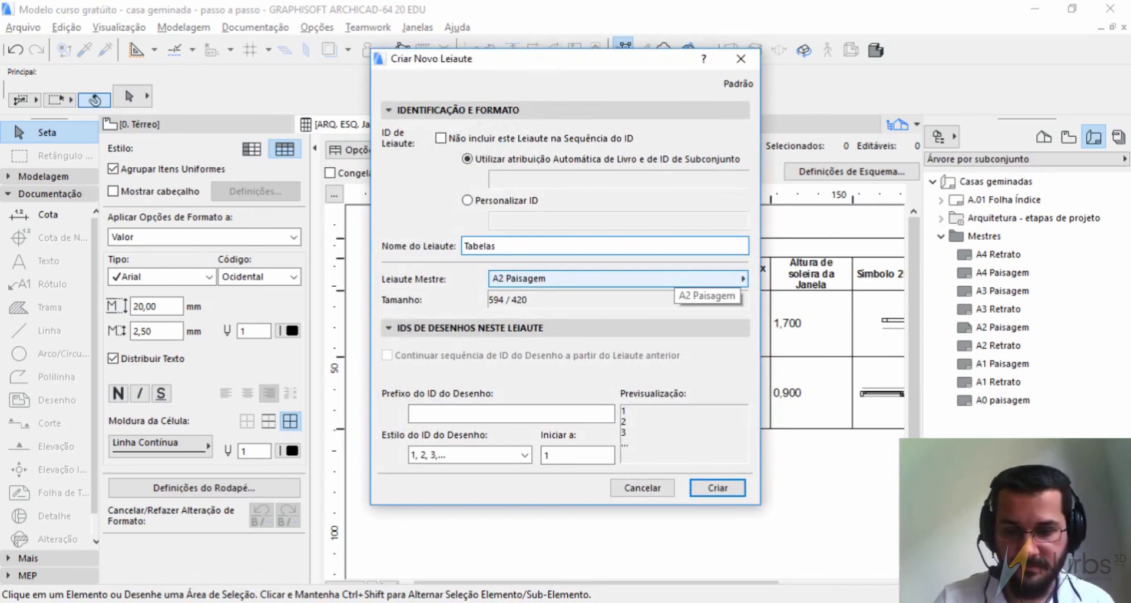
pyautogui.press('Return')
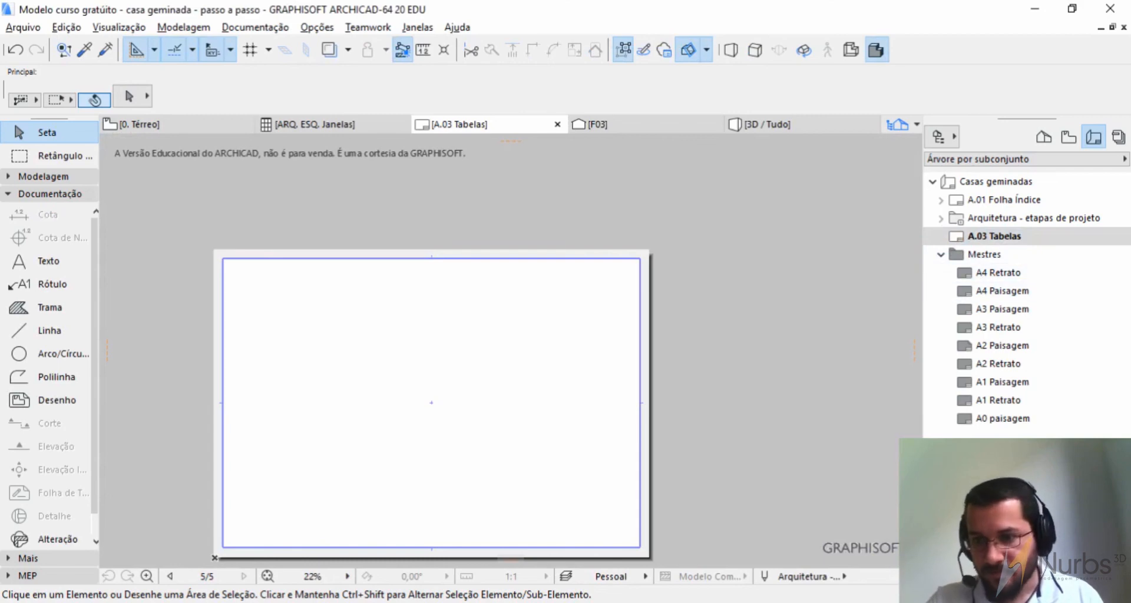
# Step: Change the master layout of the Tabelas layout to A4 Retrato
pyautogui.click(966, 542)
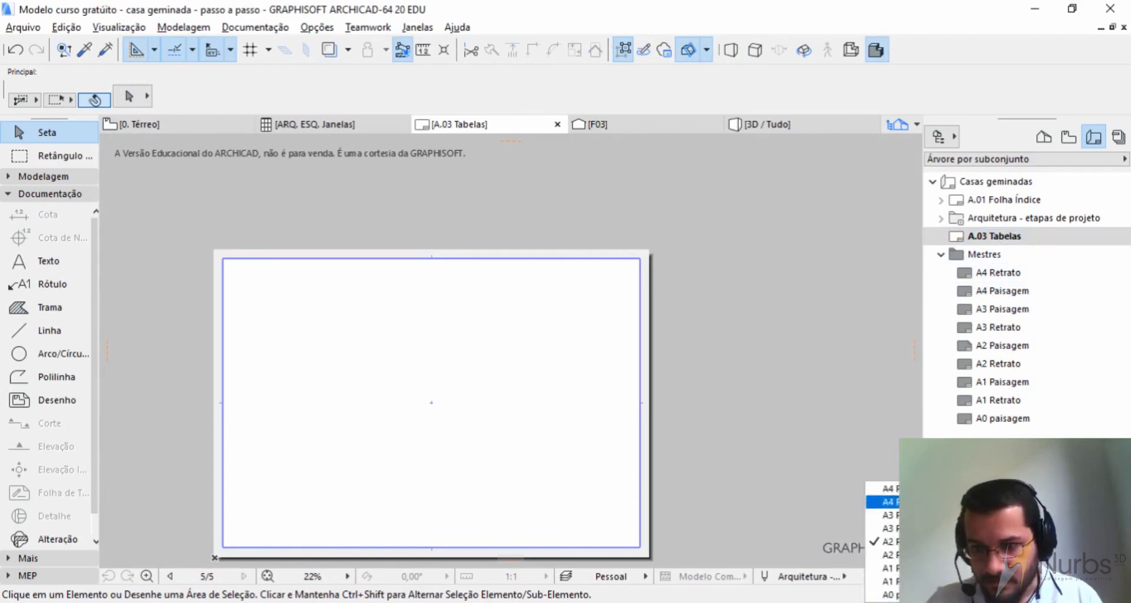
pyautogui.click(887, 489)
pyautogui.scroll(4, 203, 448)
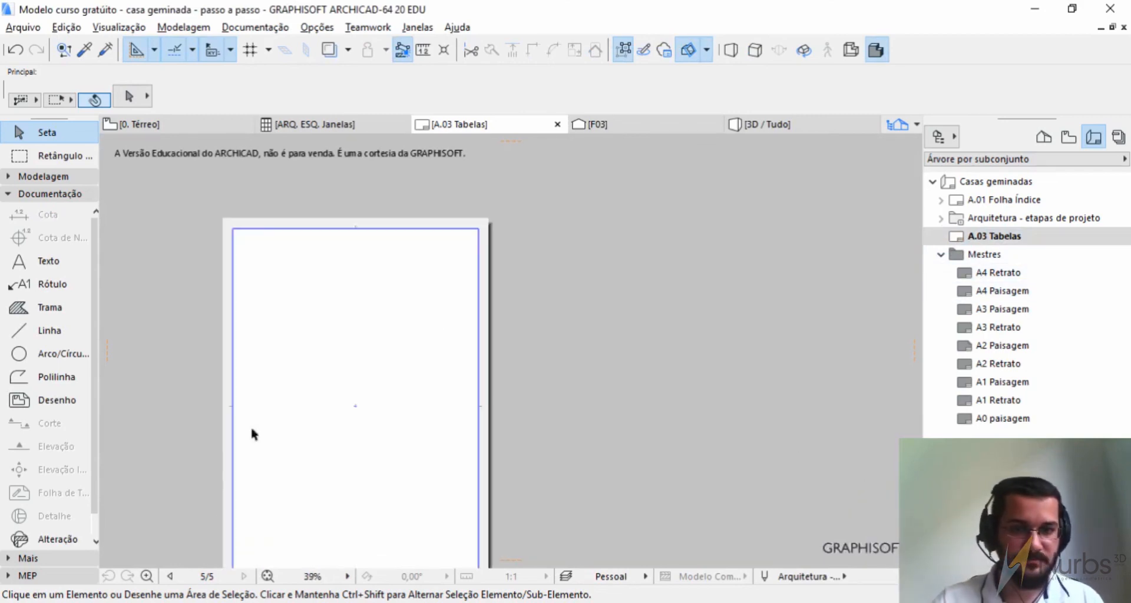
pyautogui.scroll(-4, 576, 365)
pyautogui.scroll(2, 555, 362)
pyautogui.scroll(-1, 536, 280)
pyautogui.scroll(1, 535, 271)
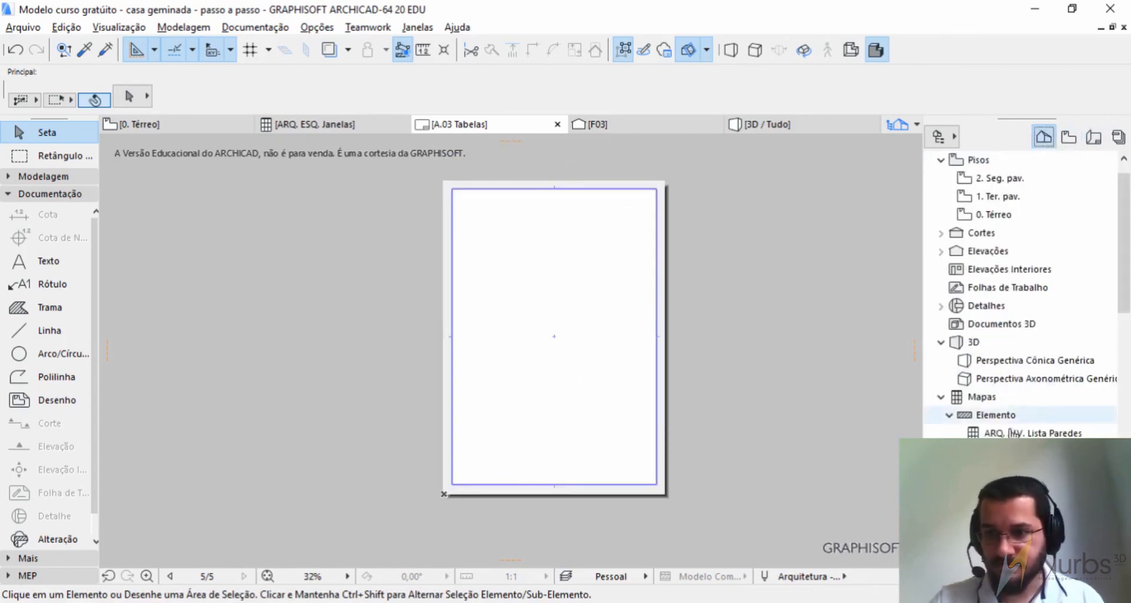
# Step: Place the ARQ. ESQ. Janelas schedule from the project map as a drawing across the middle of the Tabelas layout
pyautogui.moveTo(1024, 469)
pyautogui.mouseDown()
pyautogui.moveTo(683, 410)
pyautogui.moveTo(547, 320)
pyautogui.mouseUp()
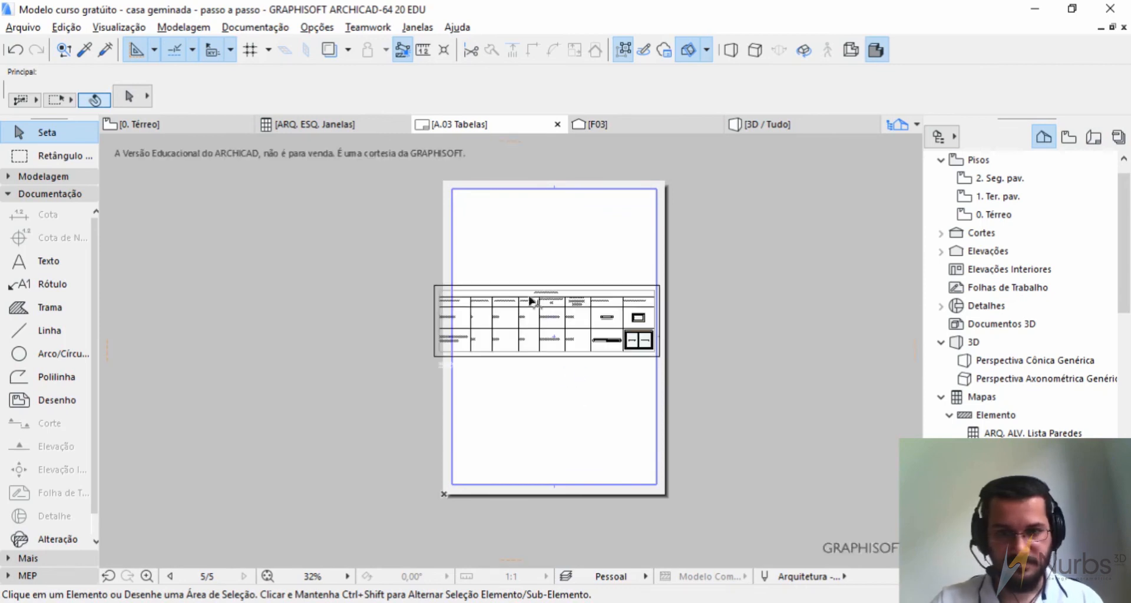
pyautogui.scroll(3, 469, 374)
pyautogui.scroll(-1, 567, 361)
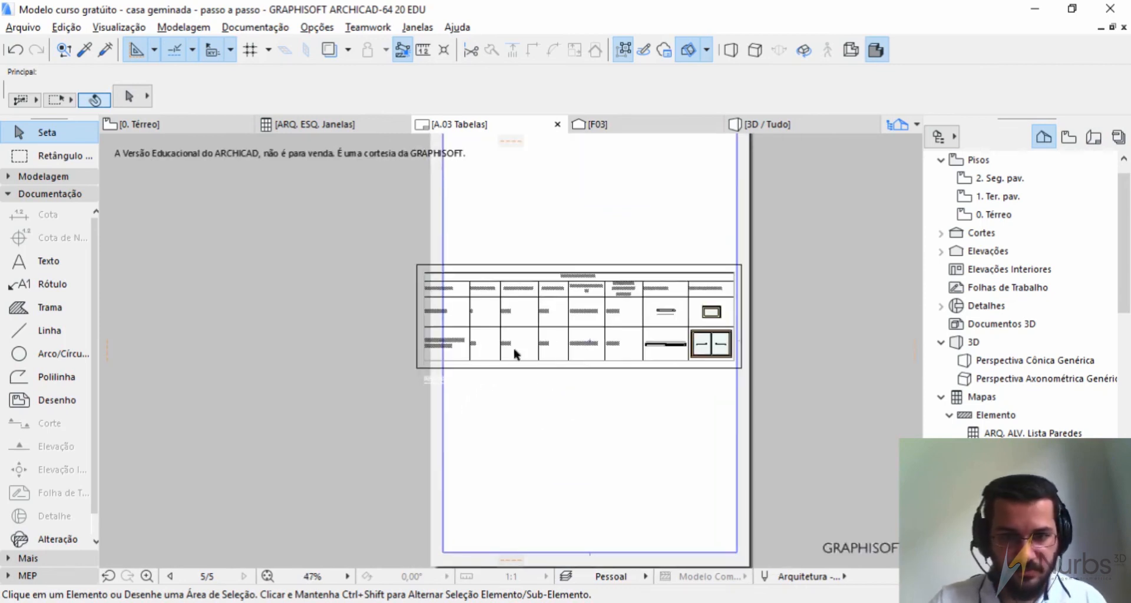
pyautogui.scroll(2, 629, 200)
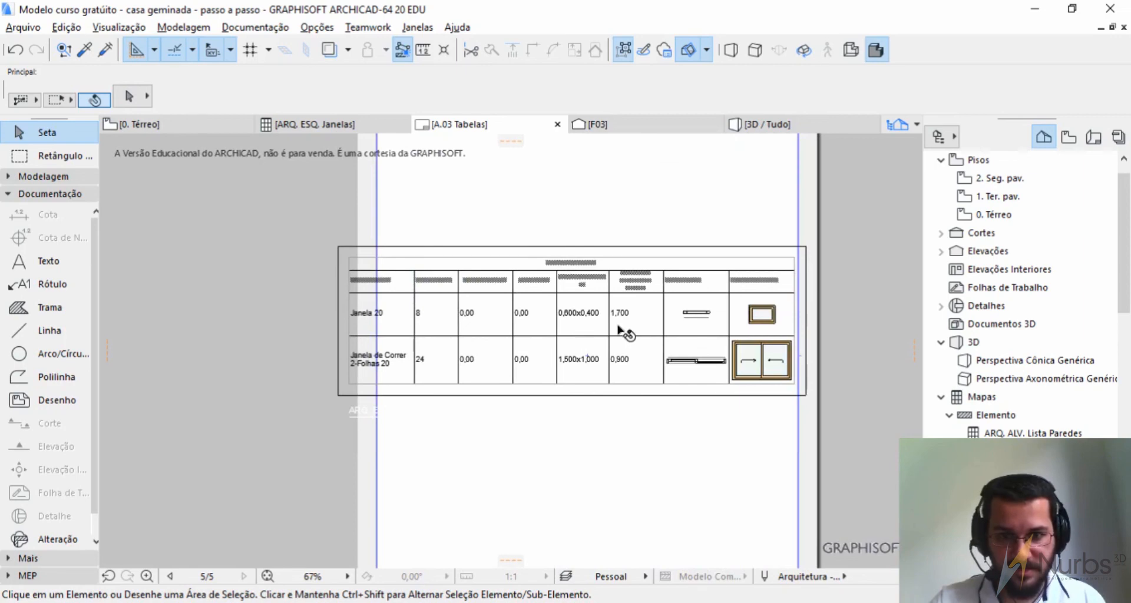
pyautogui.scroll(-4, 575, 327)
# Step: Remove the gap between the placed Janelas drawing and its print frame in the drawing's settings
pyautogui.click(583, 336)
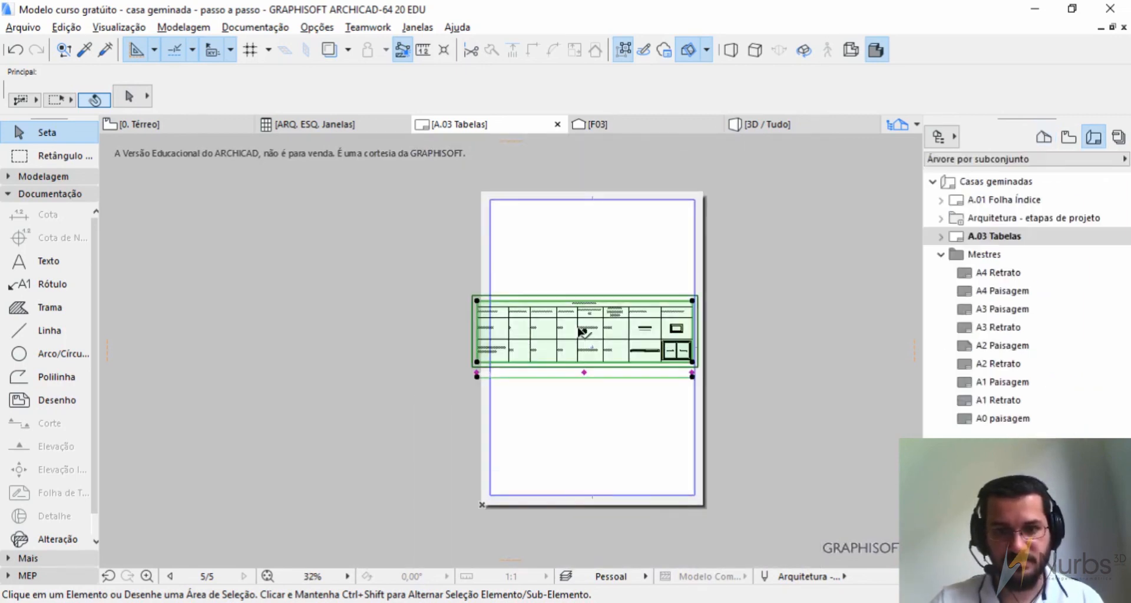
pyautogui.scroll(1, 478, 303)
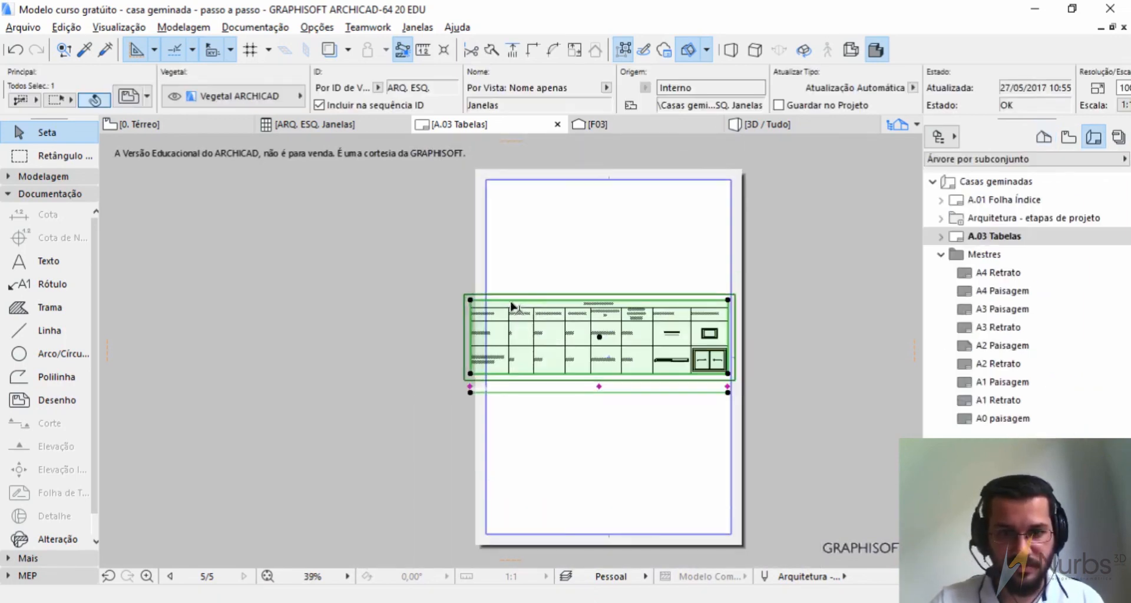
pyautogui.scroll(1, 503, 313)
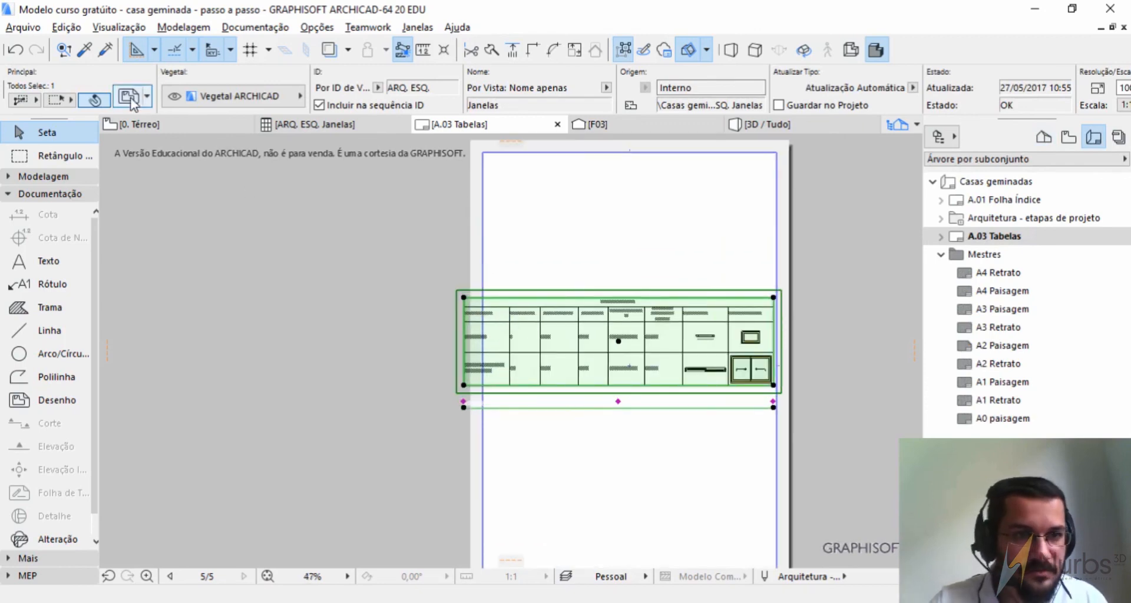
pyautogui.hotkey('ctrl', 't')
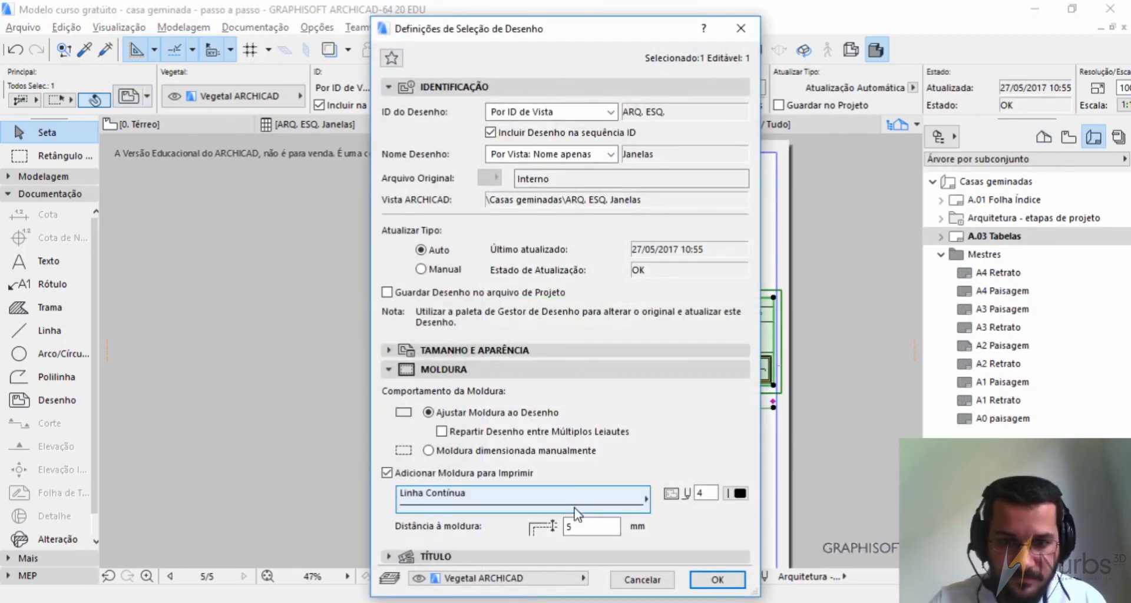
pyautogui.doubleClick(581, 526)
pyautogui.press('Return')
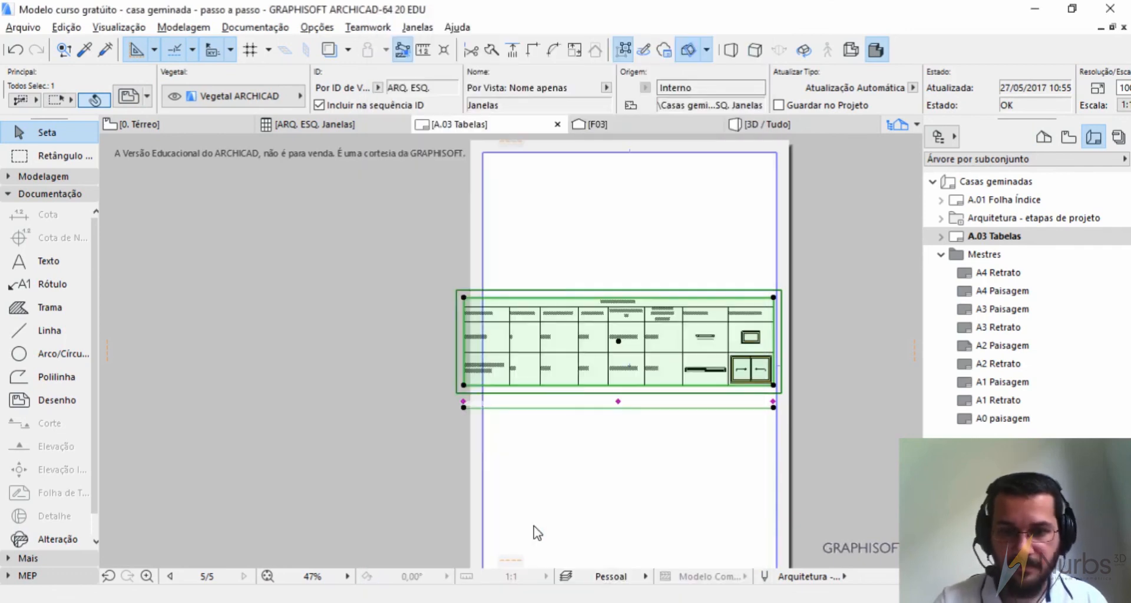
# Step: Move the Janelas drawing by its upper-left corner to the upper-left corner of the layout page
pyautogui.click(464, 298)
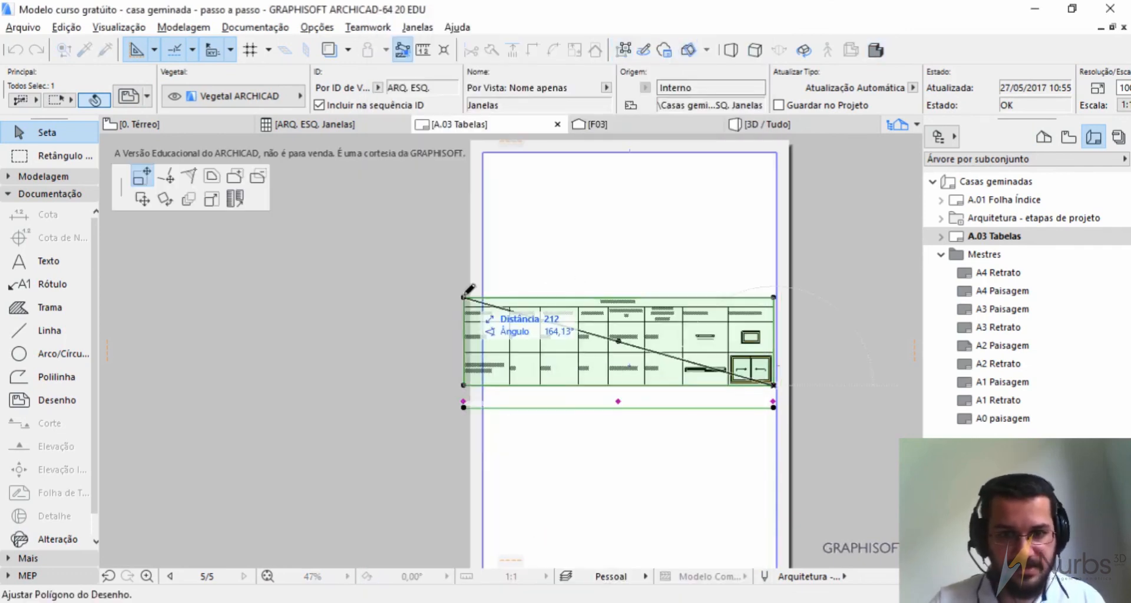
pyautogui.click(142, 199)
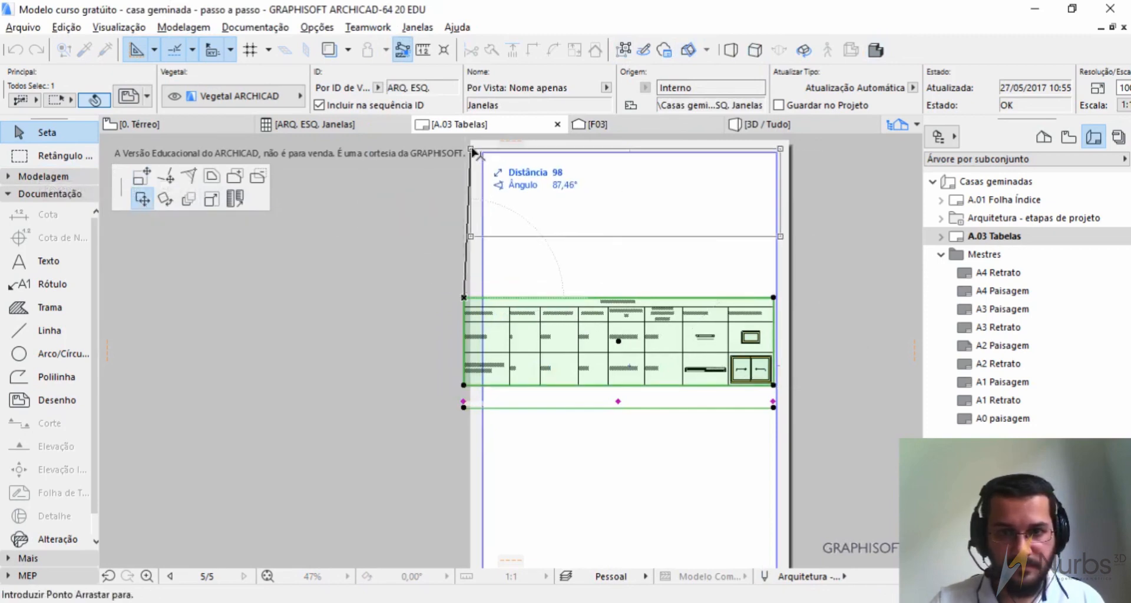
pyautogui.click(470, 141)
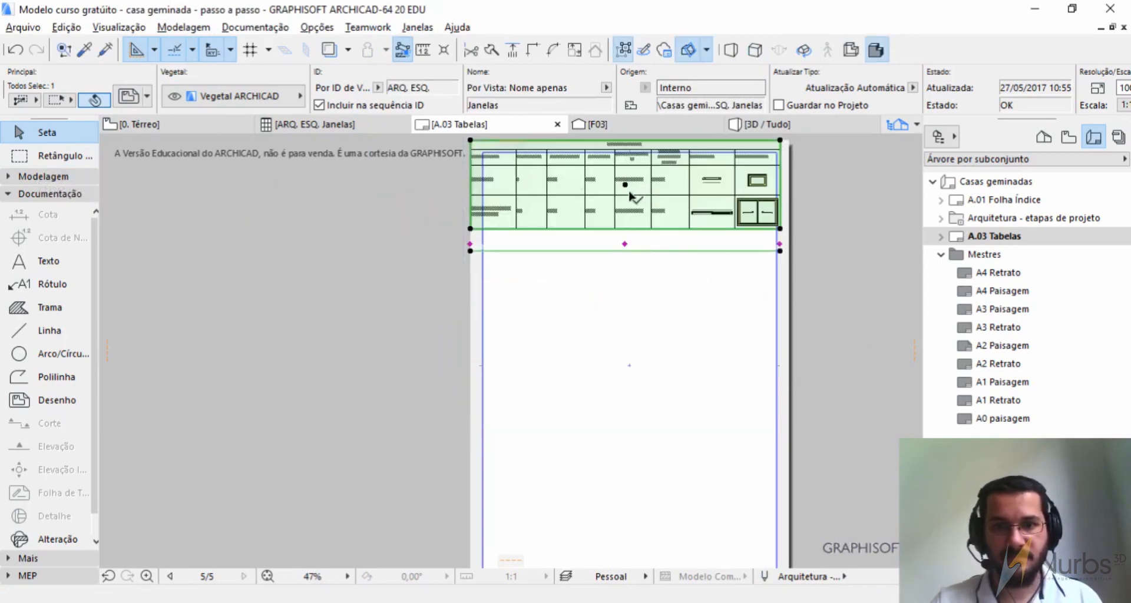
# Step: Move the Janelas drawing so its centre lies on the midpoint of the page's upper margin line
pyautogui.click(628, 191)
pyautogui.click(626, 289)
pyautogui.click(629, 276)
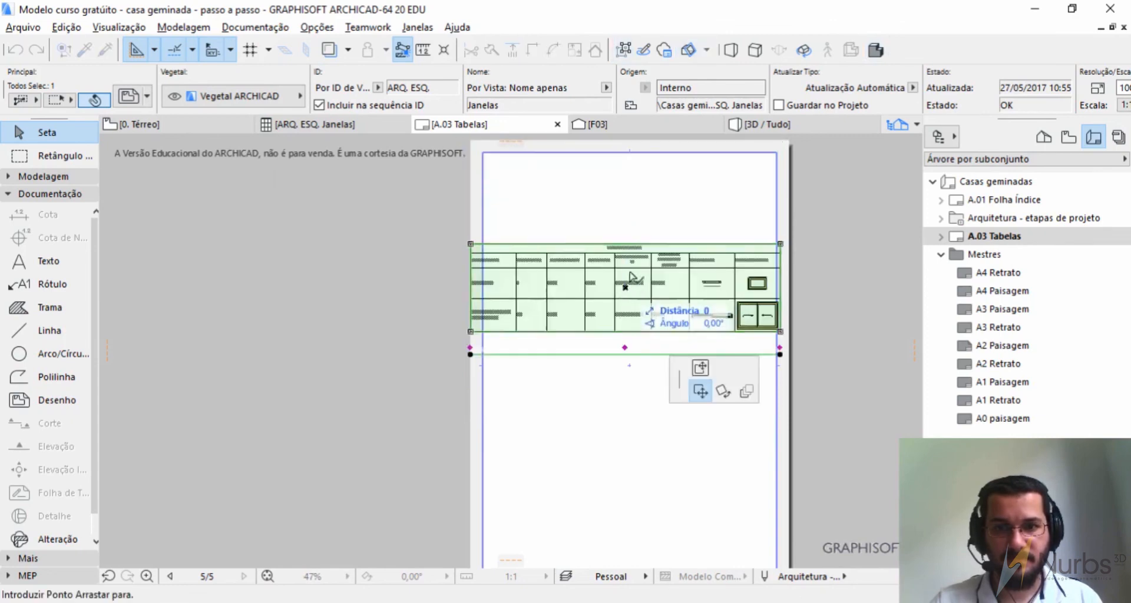
pyautogui.click(629, 155)
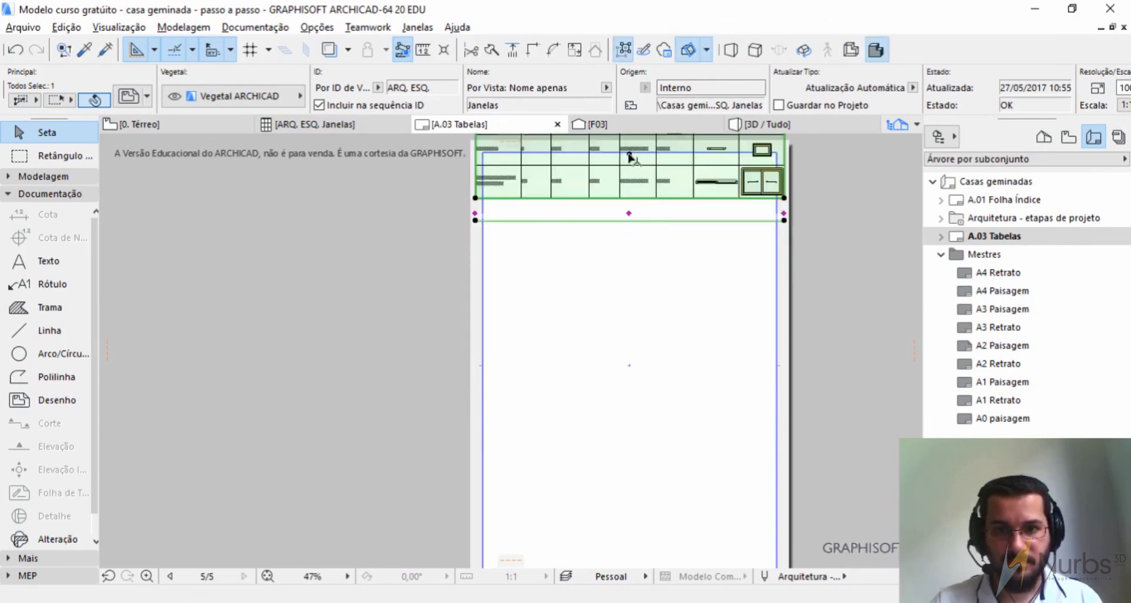
# Step: Move the Janelas drawing straight down until its top edge lies just inside the page's upper margin line
pyautogui.scroll(-2, 631, 353)
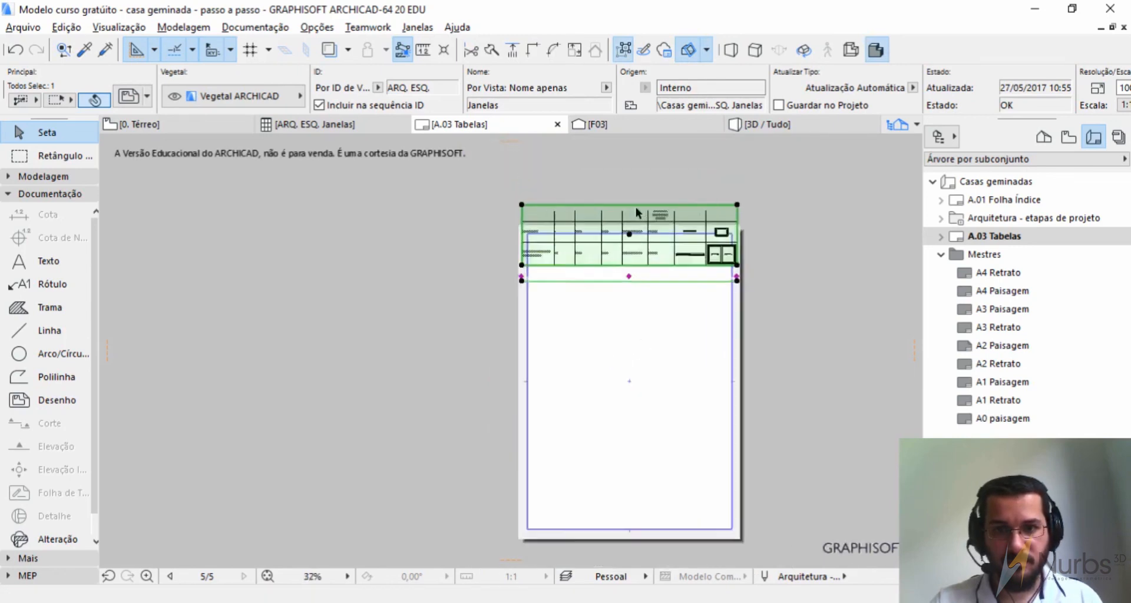
pyautogui.scroll(2, 636, 212)
pyautogui.click(627, 246)
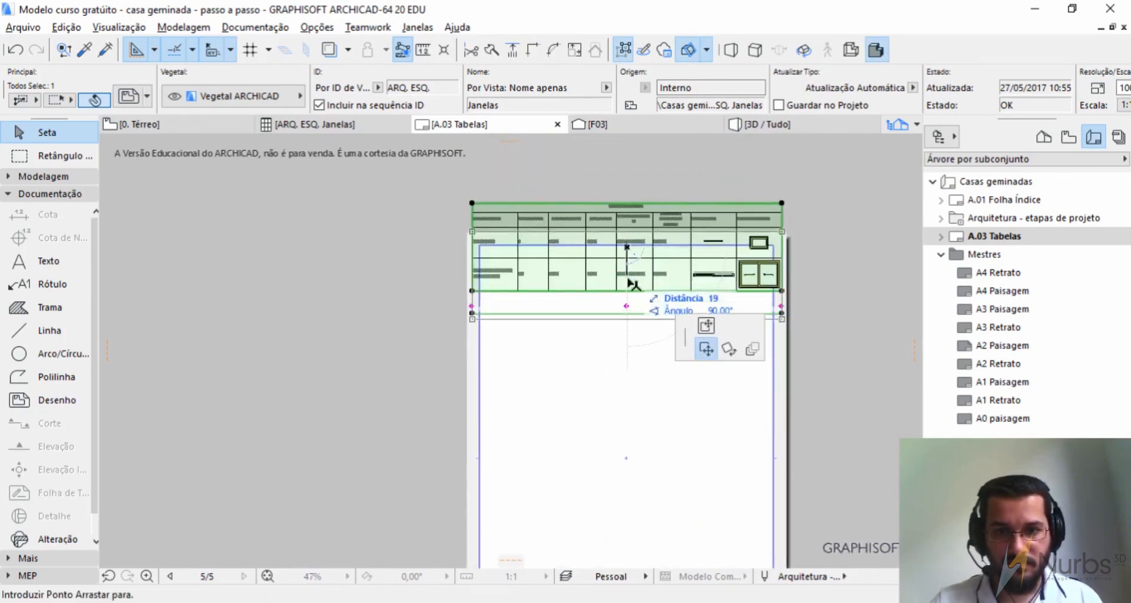
pyautogui.click(628, 290)
pyautogui.press('Escape')
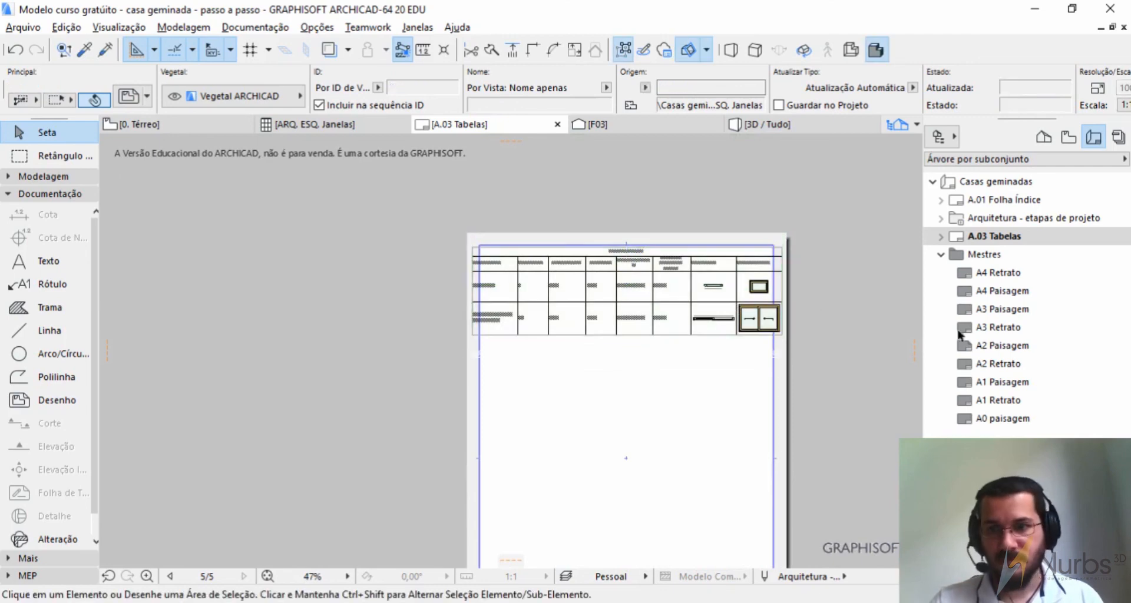
# Step: Set all four margins of the A4 Retrato master layout to 0 mm
pyautogui.doubleClick(1011, 273)
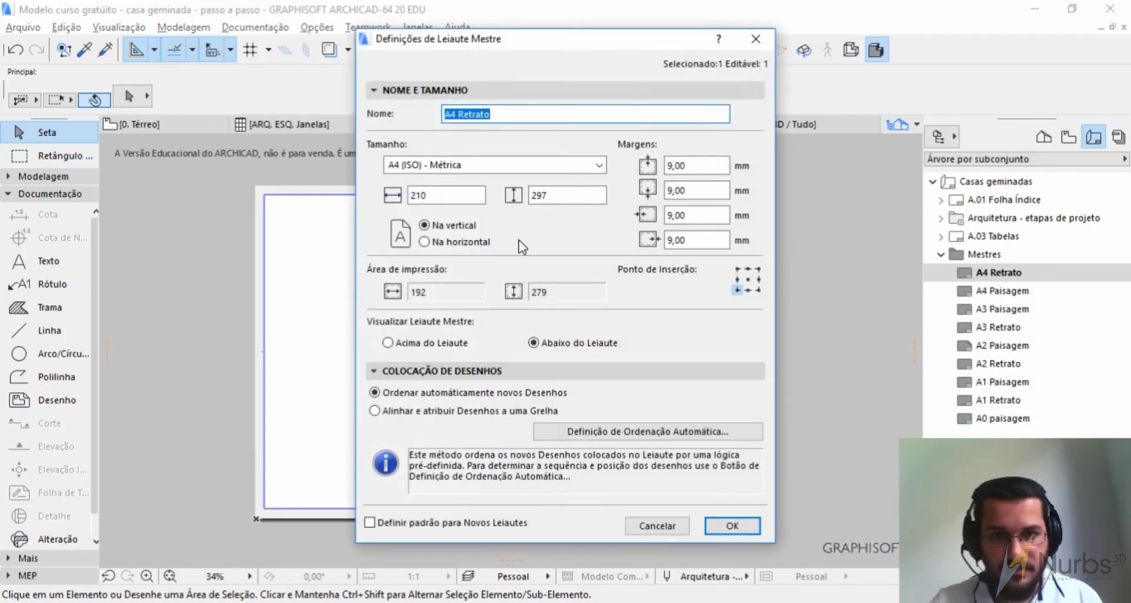
pyautogui.click(677, 165)
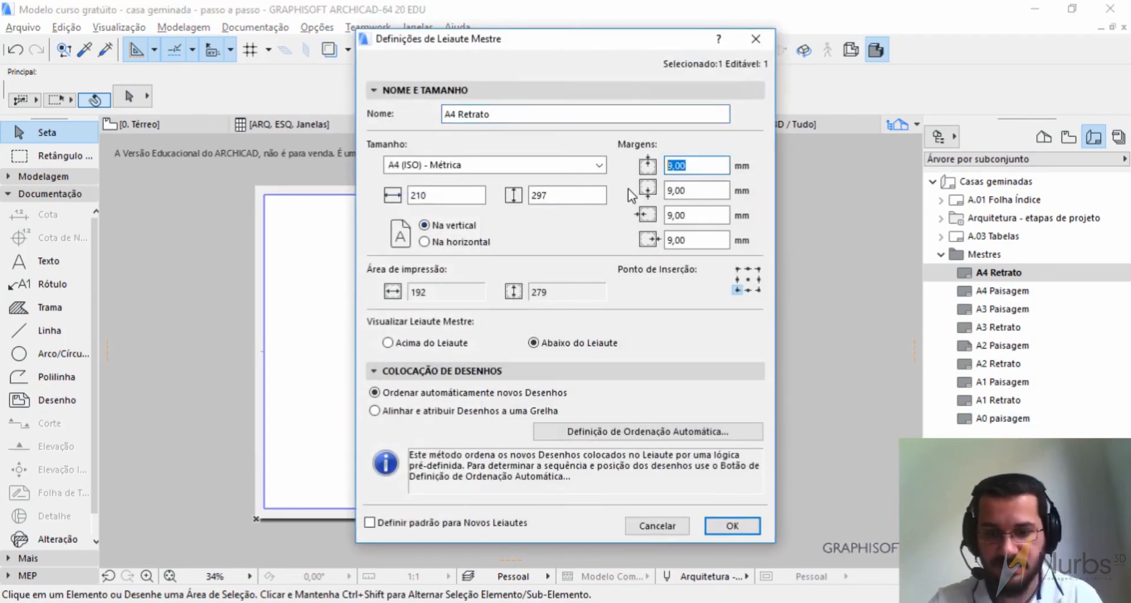
pyautogui.write('0')
pyautogui.press('Tab')
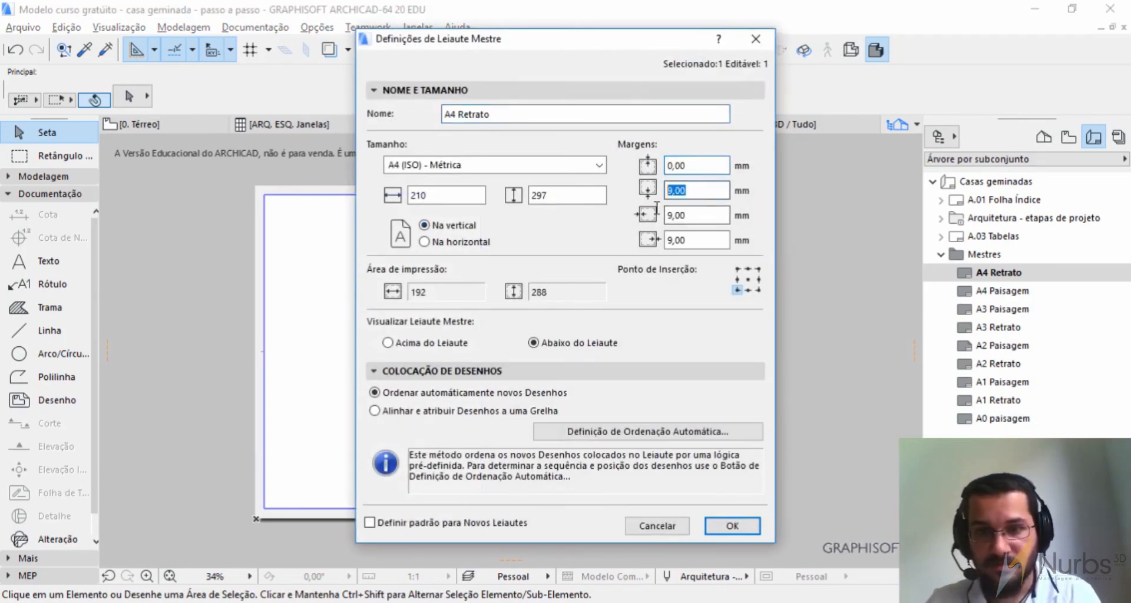
pyautogui.write('0')
pyautogui.press('Tab')
pyautogui.write('0')
pyautogui.press('Tab')
pyautogui.write('0')
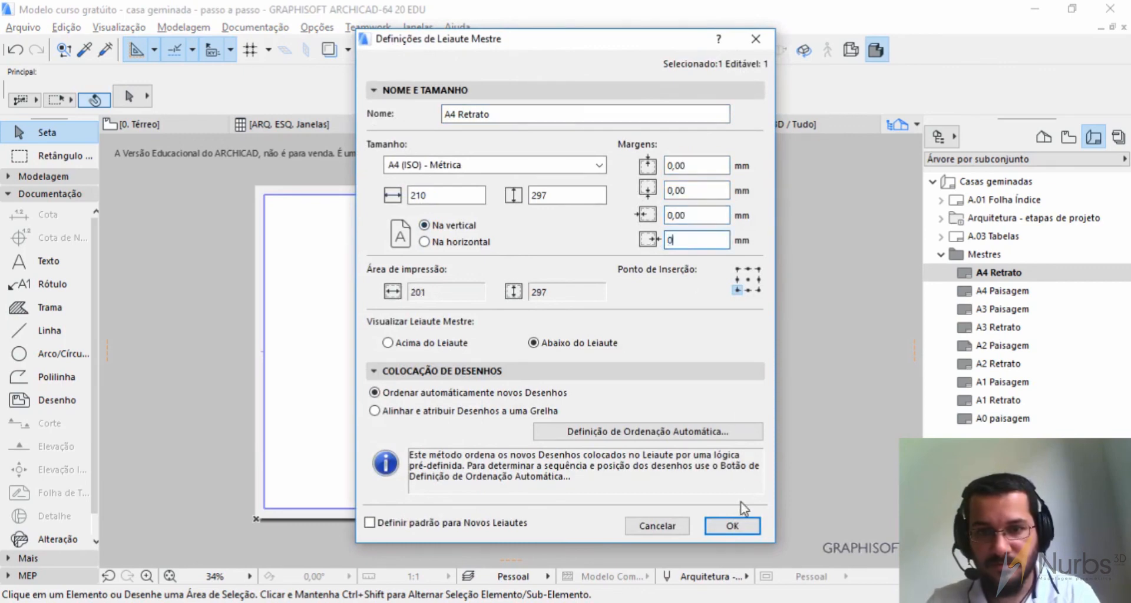
pyautogui.click(732, 525)
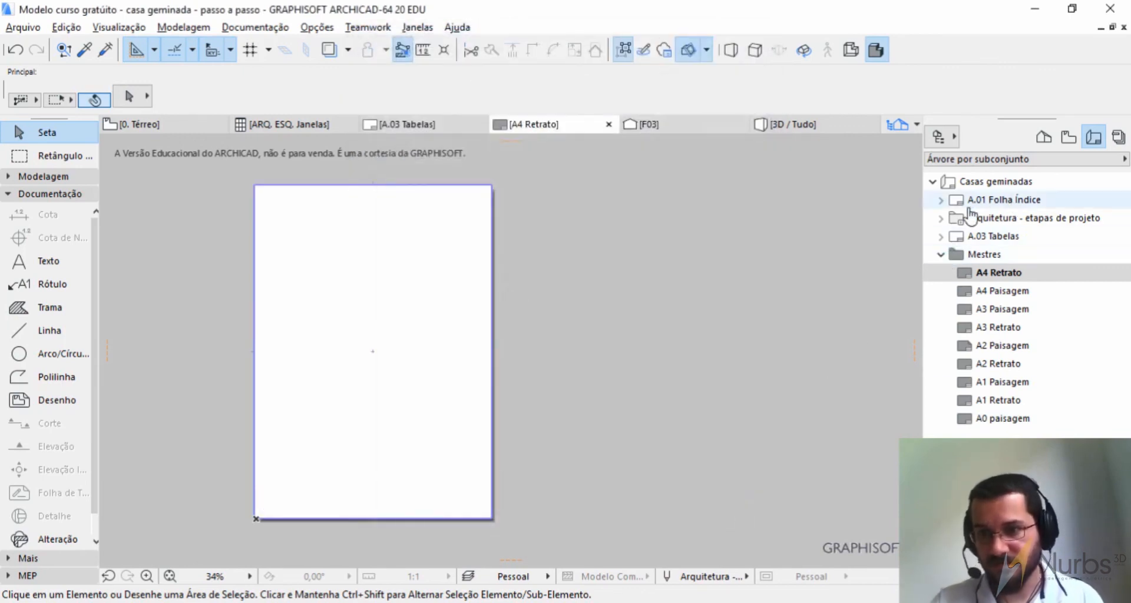
# Step: Return to the A.03 Tabelas layout and examine the window table's placement and content on the page
pyautogui.click(941, 255)
pyautogui.doubleClick(1008, 237)
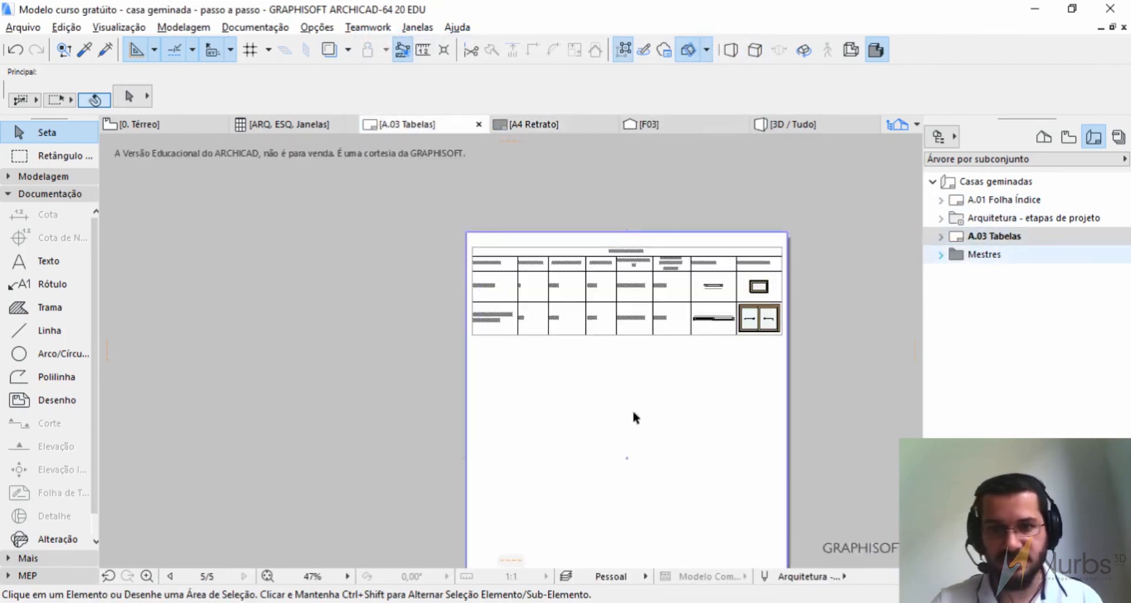
pyautogui.scroll(2, 648, 345)
pyautogui.scroll(-3, 429, 178)
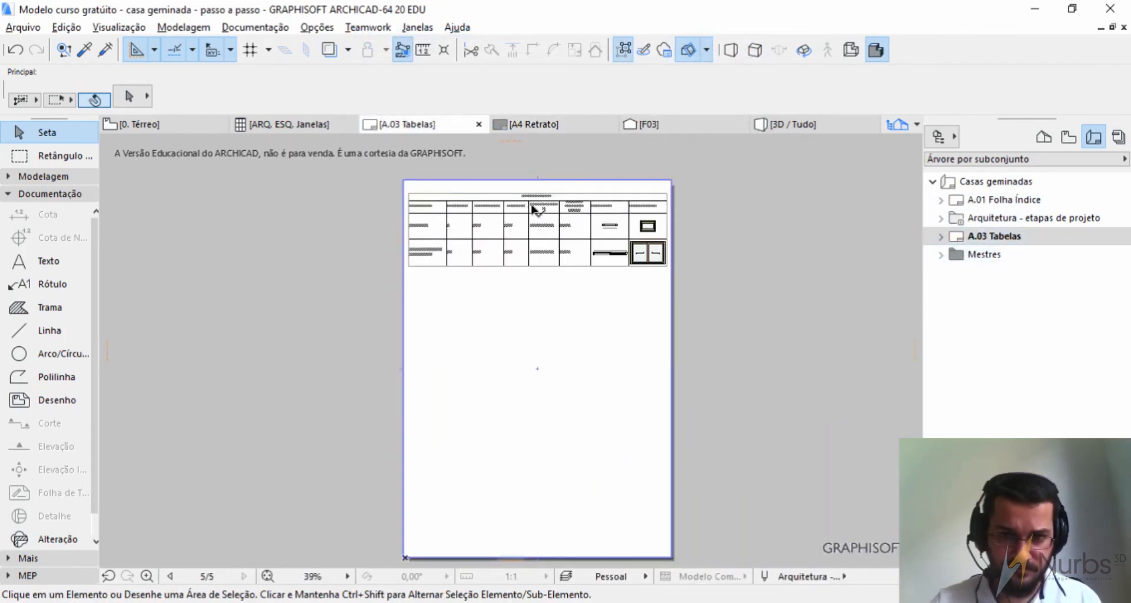
pyautogui.scroll(2, 479, 182)
pyautogui.scroll(1, 478, 189)
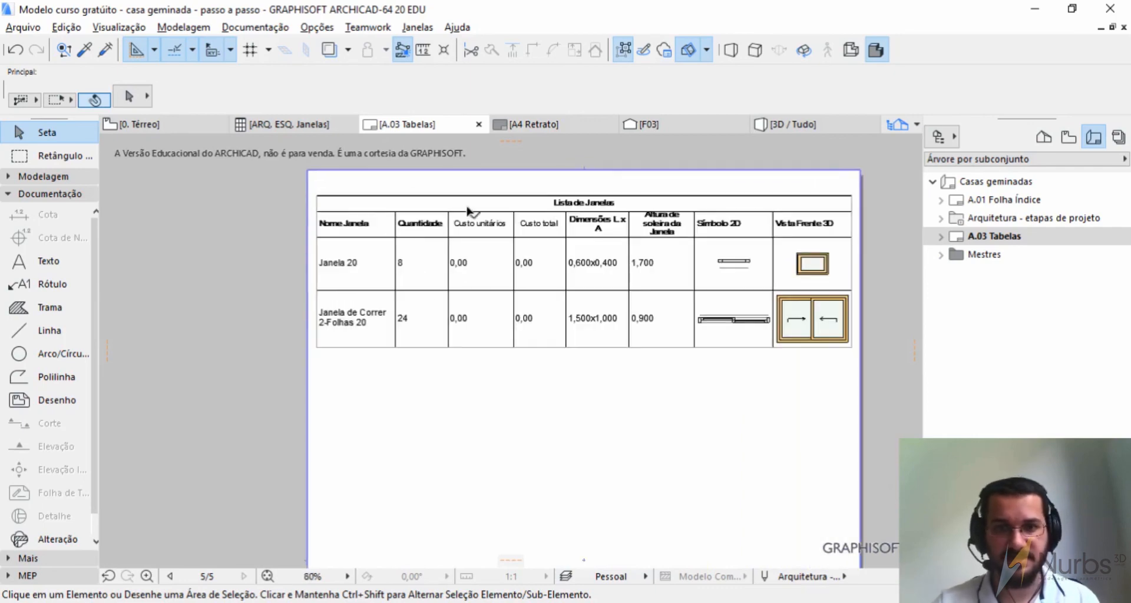
pyautogui.scroll(-4, 556, 212)
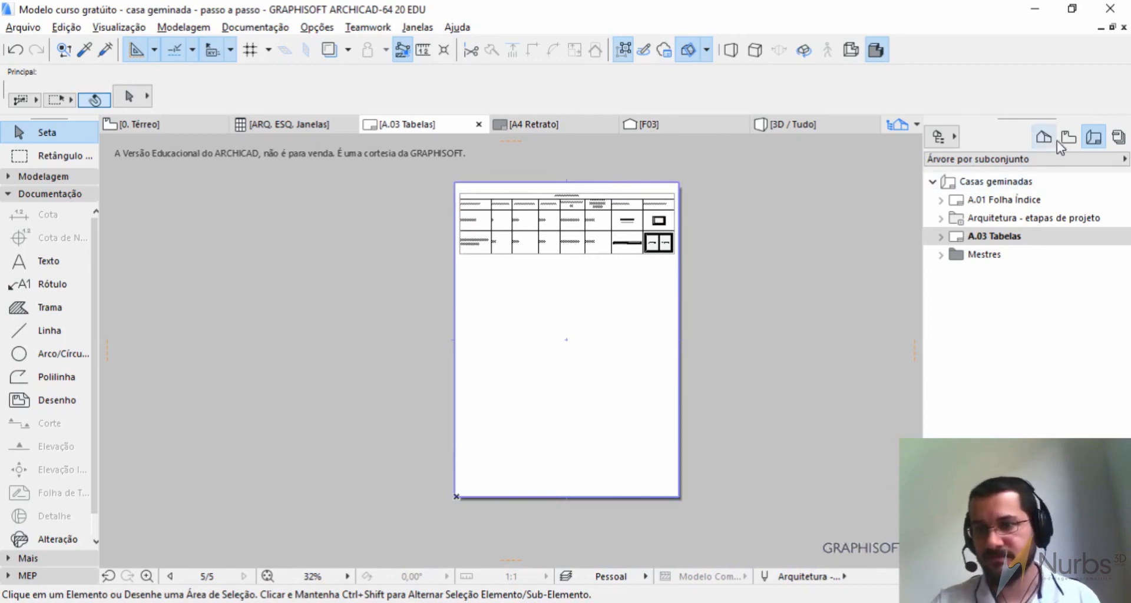
# Step: In the Organizer, add a shortcut to the A.03 Tabelas layout to the Tabelas publisher set
pyautogui.click(938, 132)
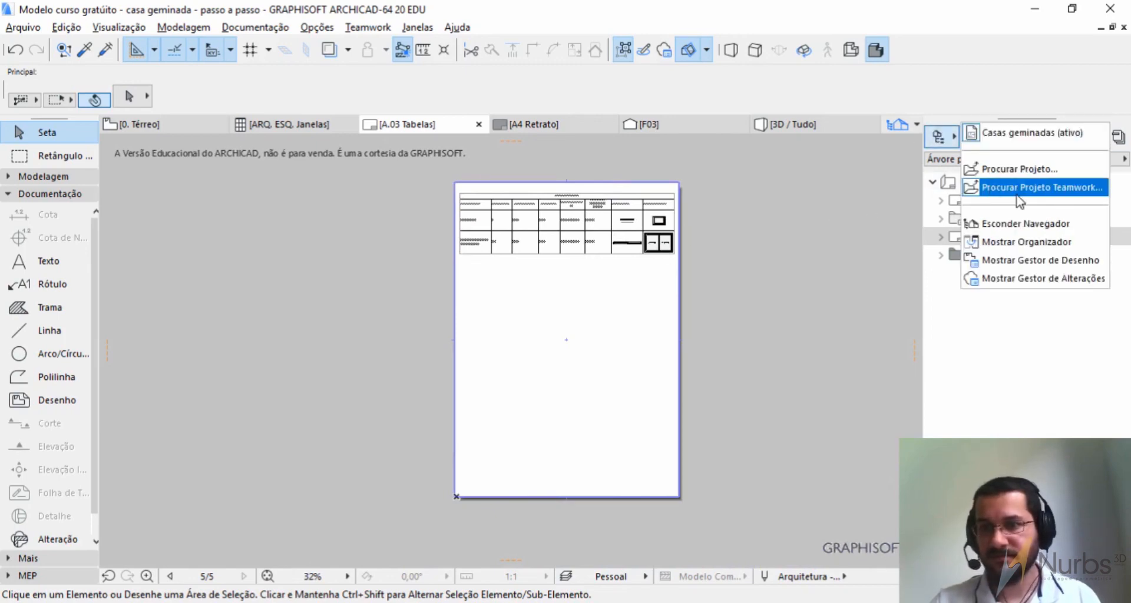
pyautogui.click(1019, 248)
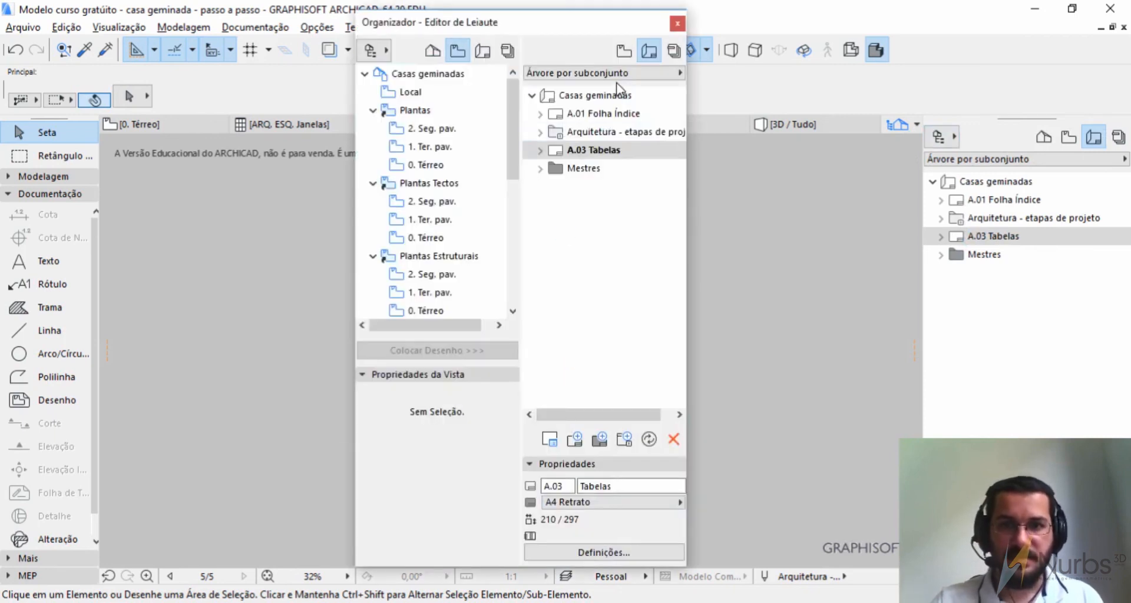
pyautogui.click(673, 50)
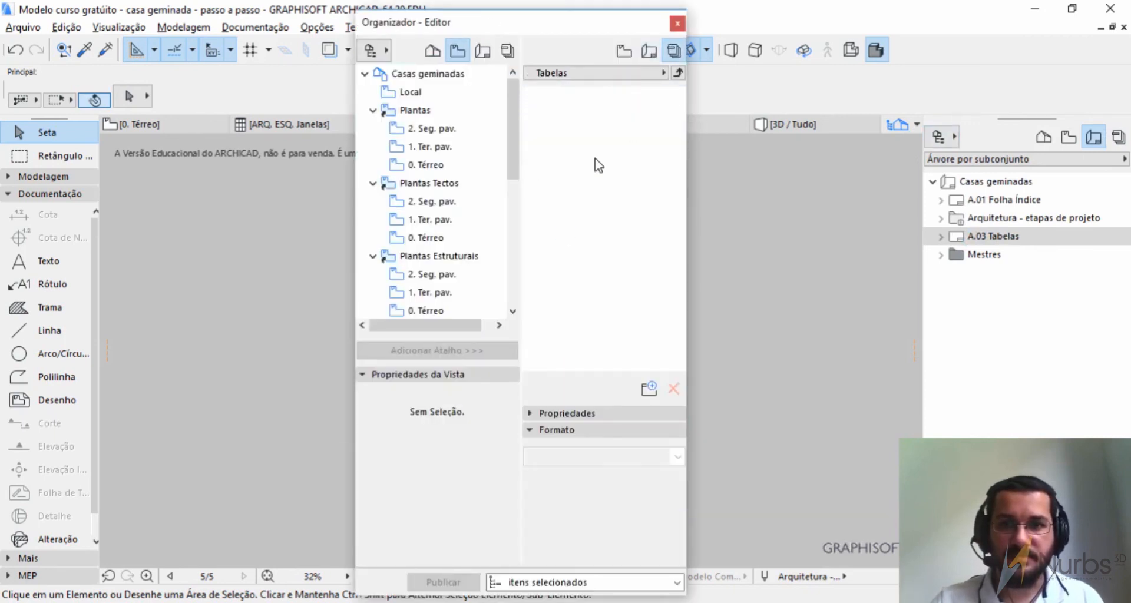
pyautogui.click(679, 73)
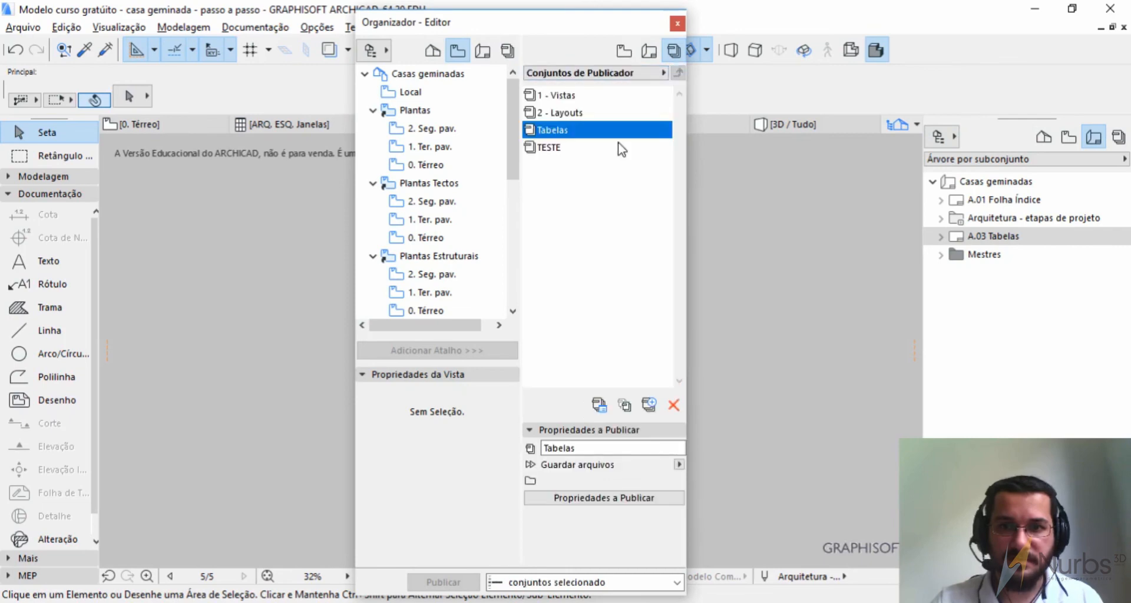
pyautogui.doubleClick(592, 130)
pyautogui.click(483, 51)
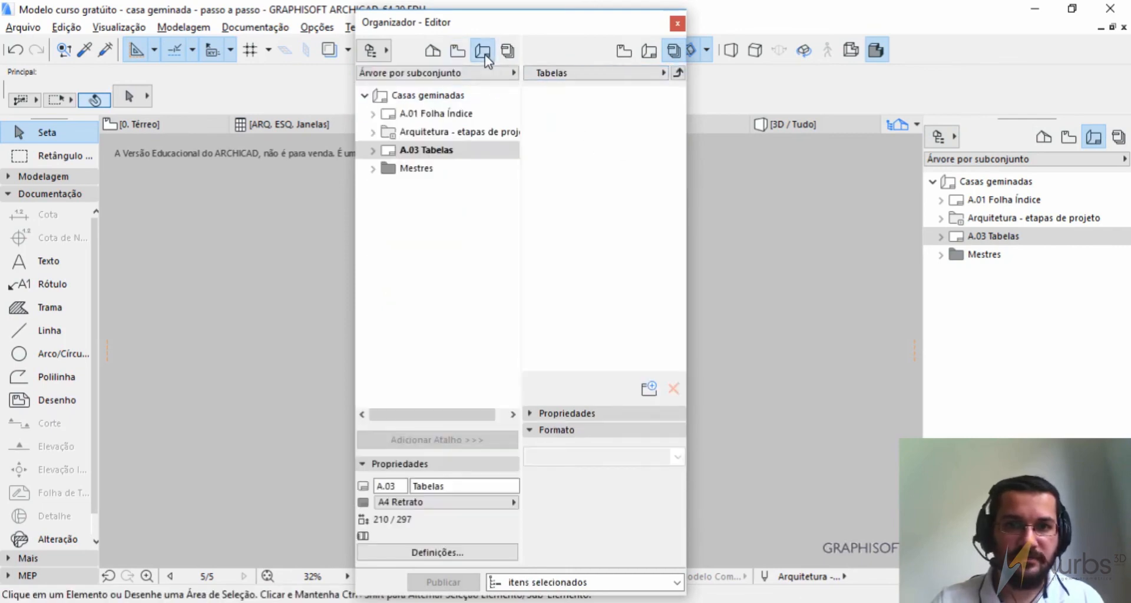
pyautogui.click(430, 151)
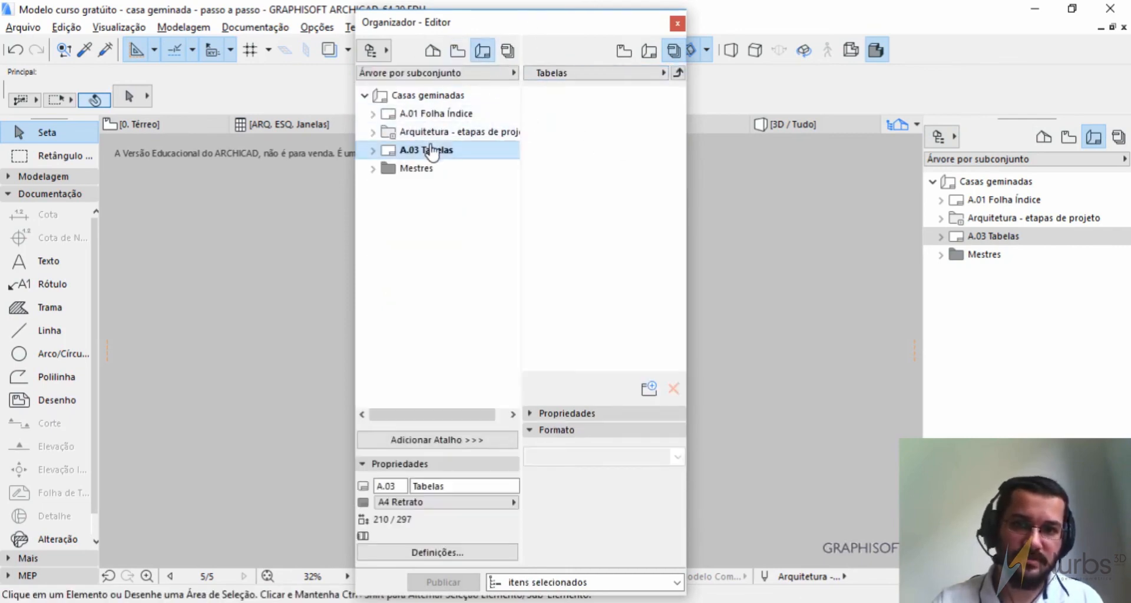
pyautogui.click(465, 439)
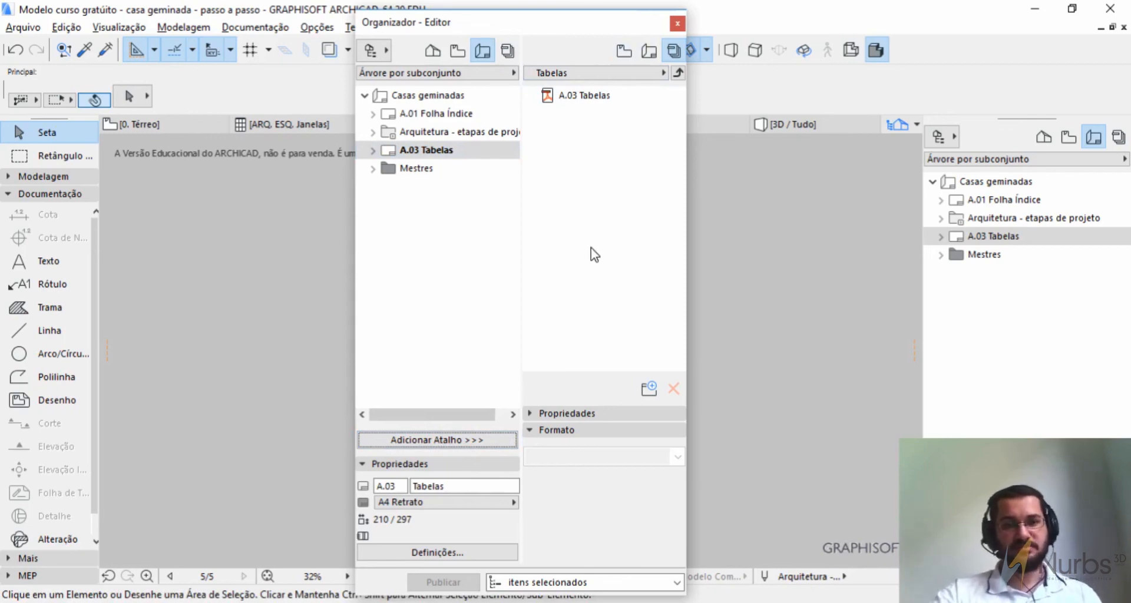
pyautogui.click(581, 415)
pyautogui.click(572, 430)
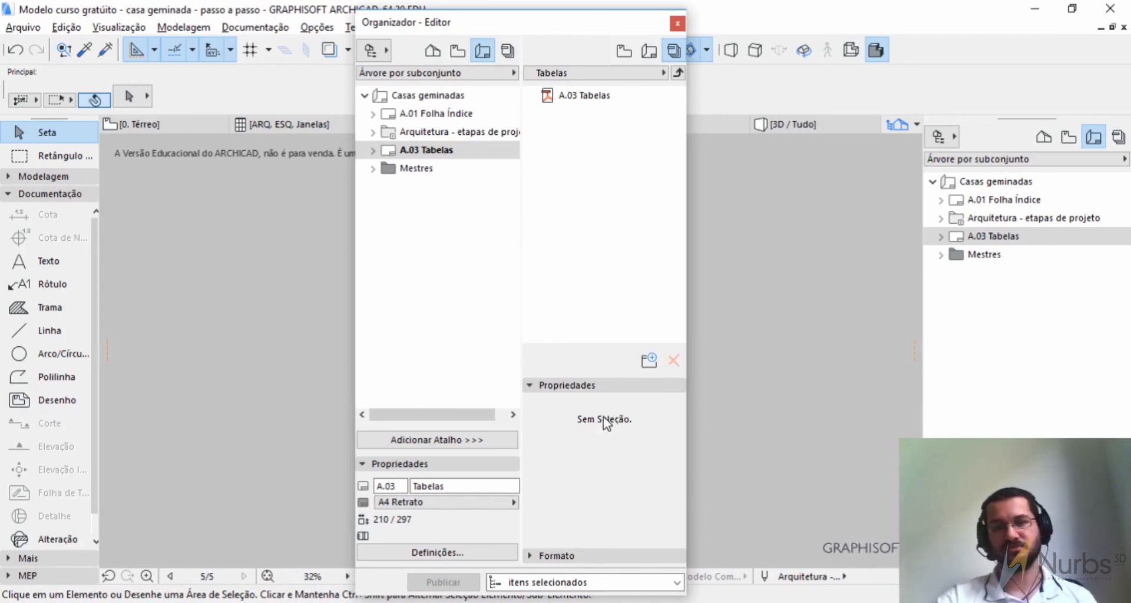
pyautogui.click(612, 387)
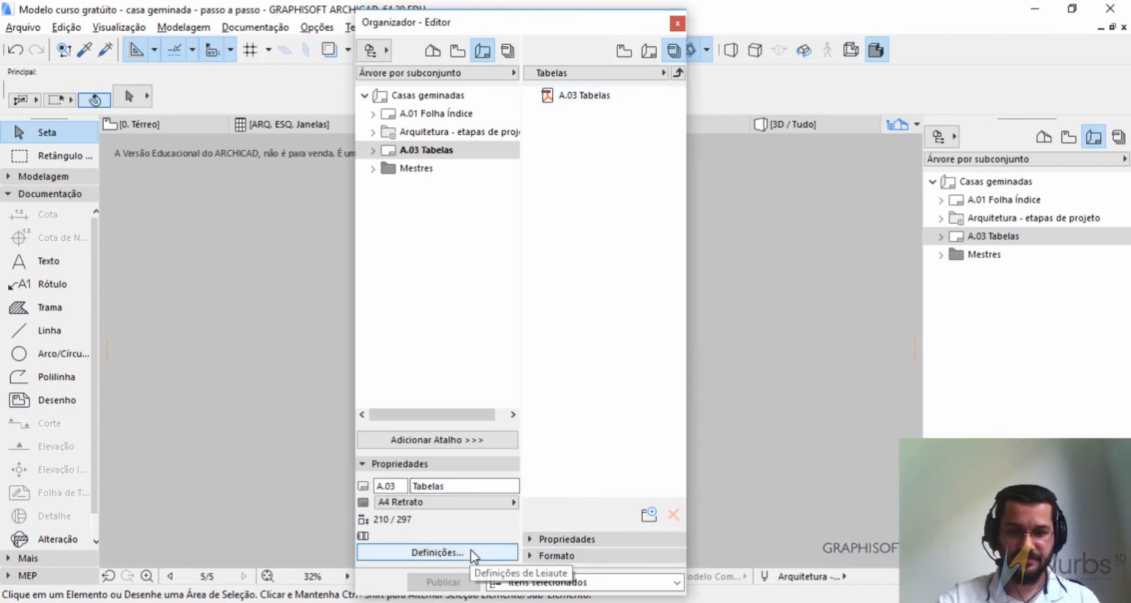
# Step: Try to publish the A.03 Tabelas item with the publishing scope set to itens selecionados
pyautogui.click(580, 95)
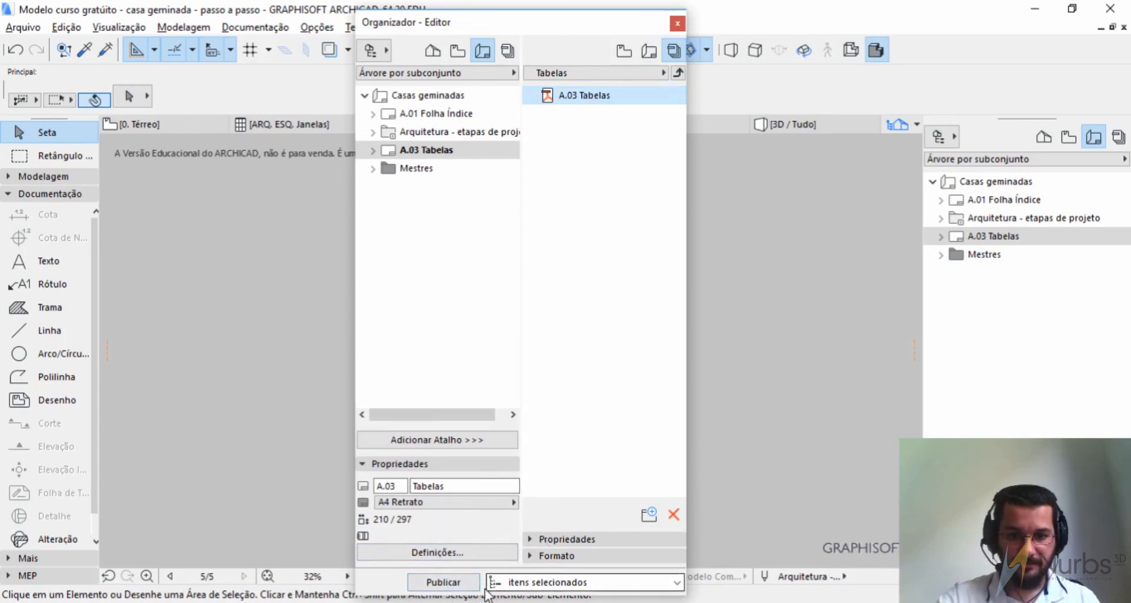
pyautogui.click(522, 585)
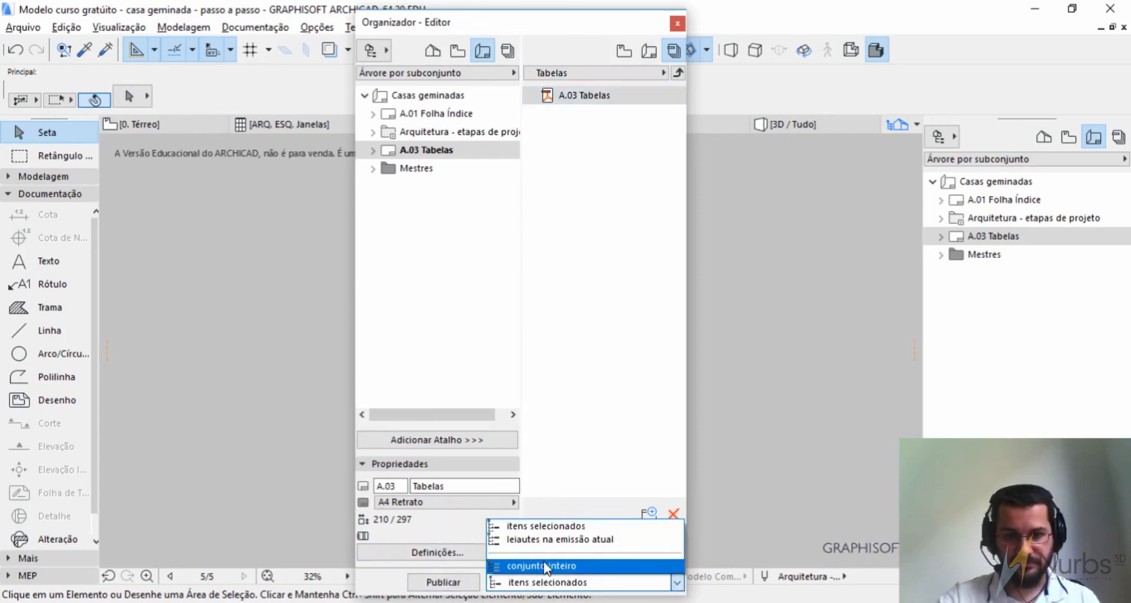
pyautogui.click(561, 525)
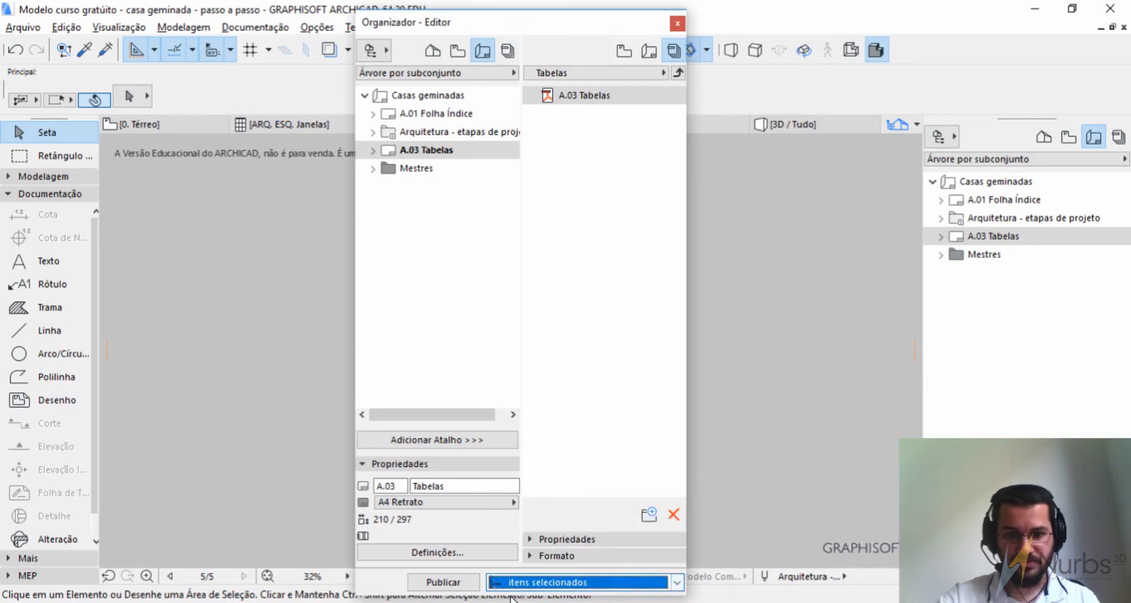
pyautogui.click(443, 583)
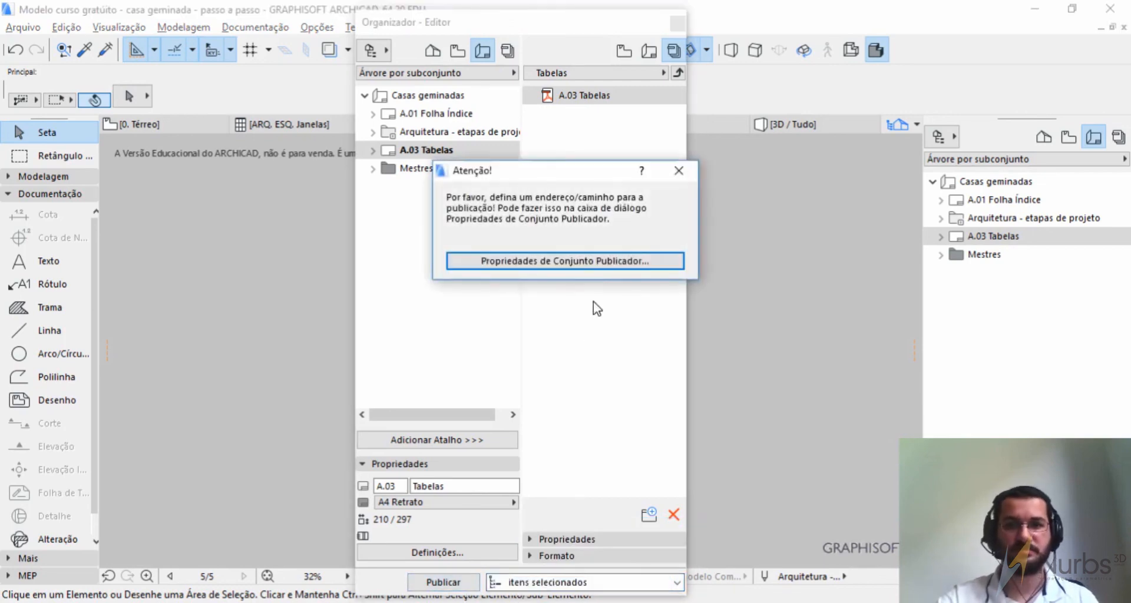
# Step: Set the publisher set's output path to the Tabelas folder on the desktop, copying the path from the file explorer
pyautogui.click(614, 259)
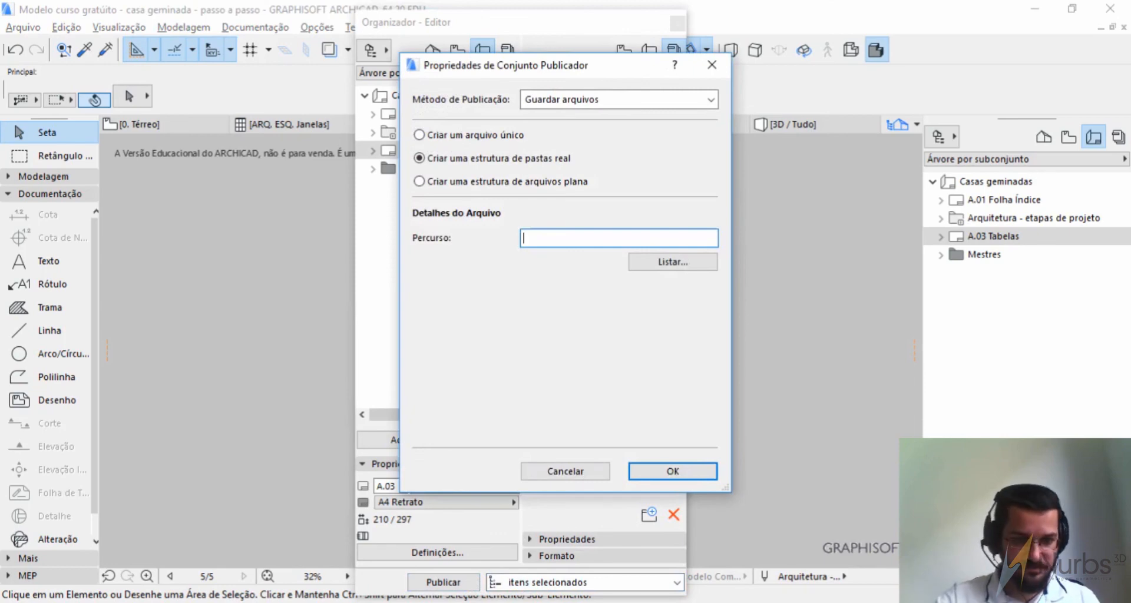
pyautogui.click(176, 602)
pyautogui.click(723, 304)
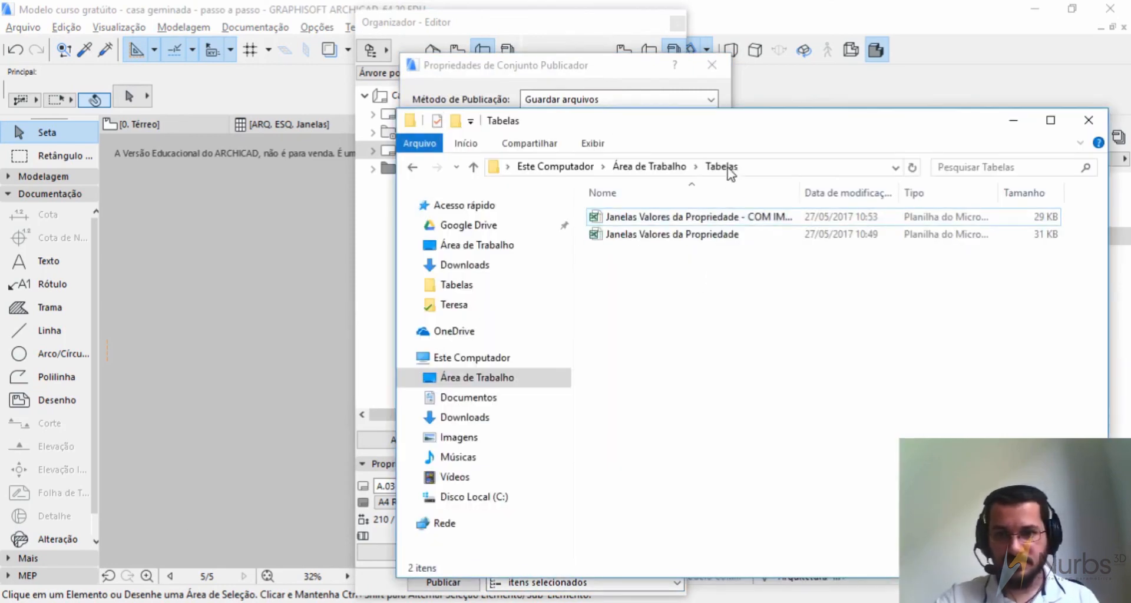
pyautogui.click(797, 168)
pyautogui.hotkey('ctrl', 'c')
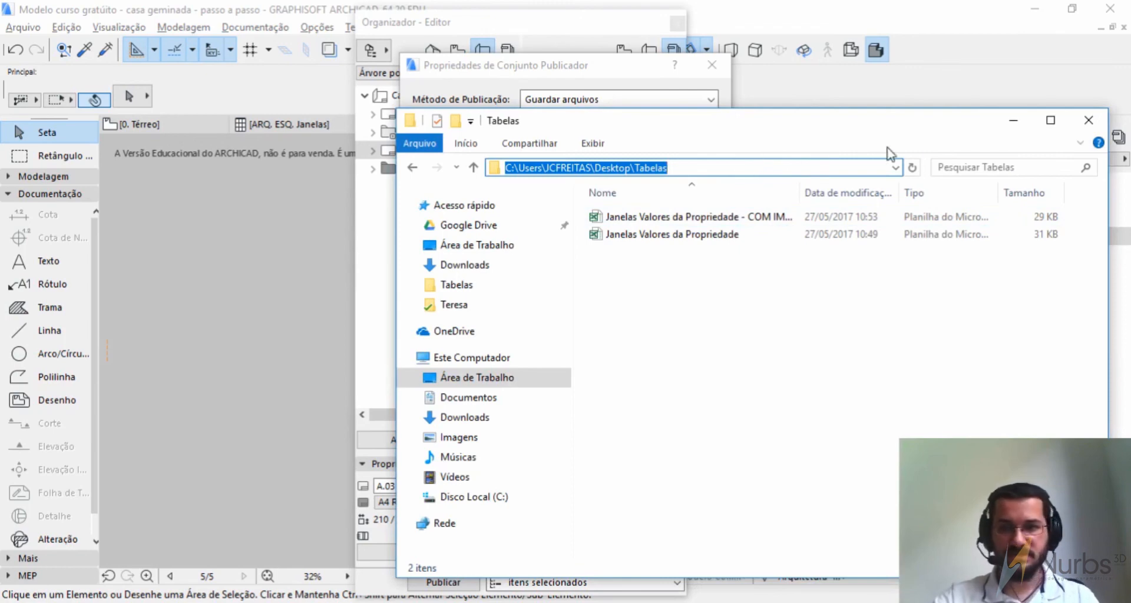
pyautogui.click(1013, 120)
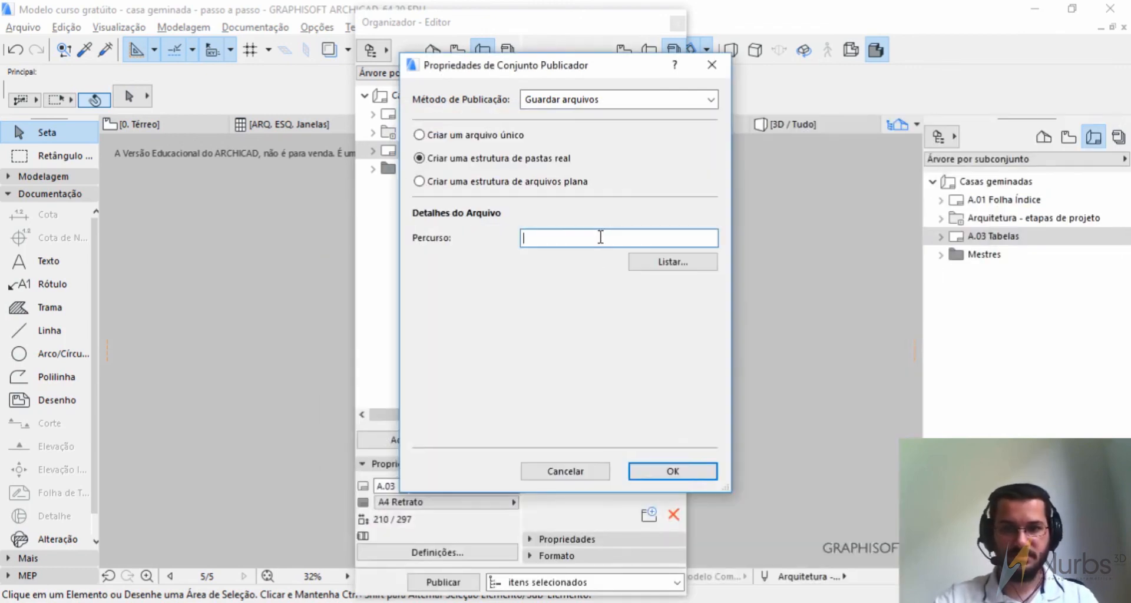
pyautogui.hotkey('ctrl', 'v')
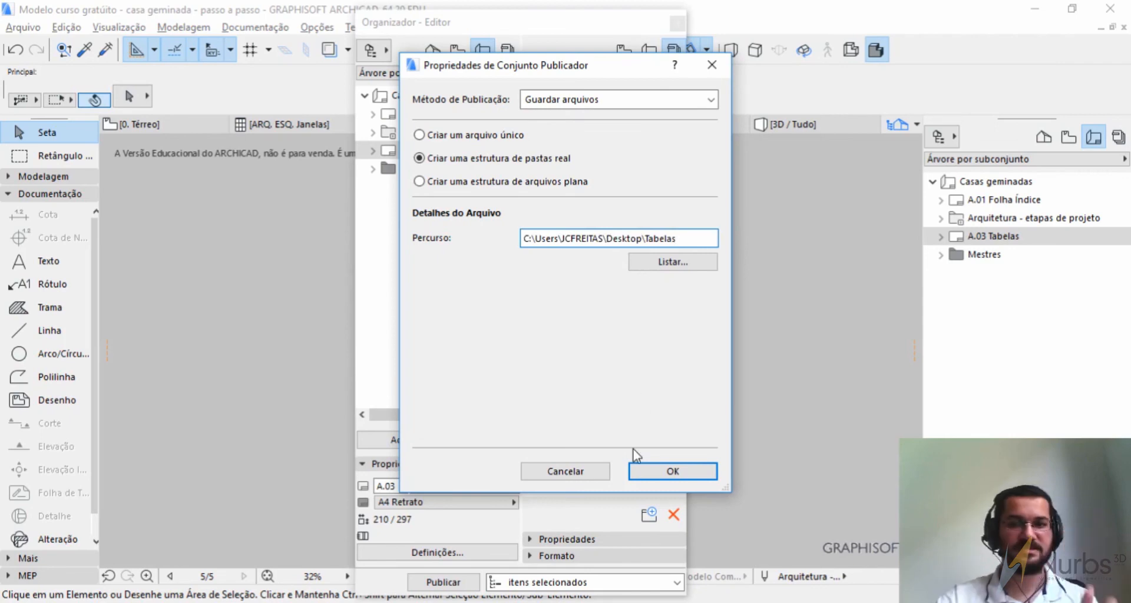
pyautogui.click(671, 471)
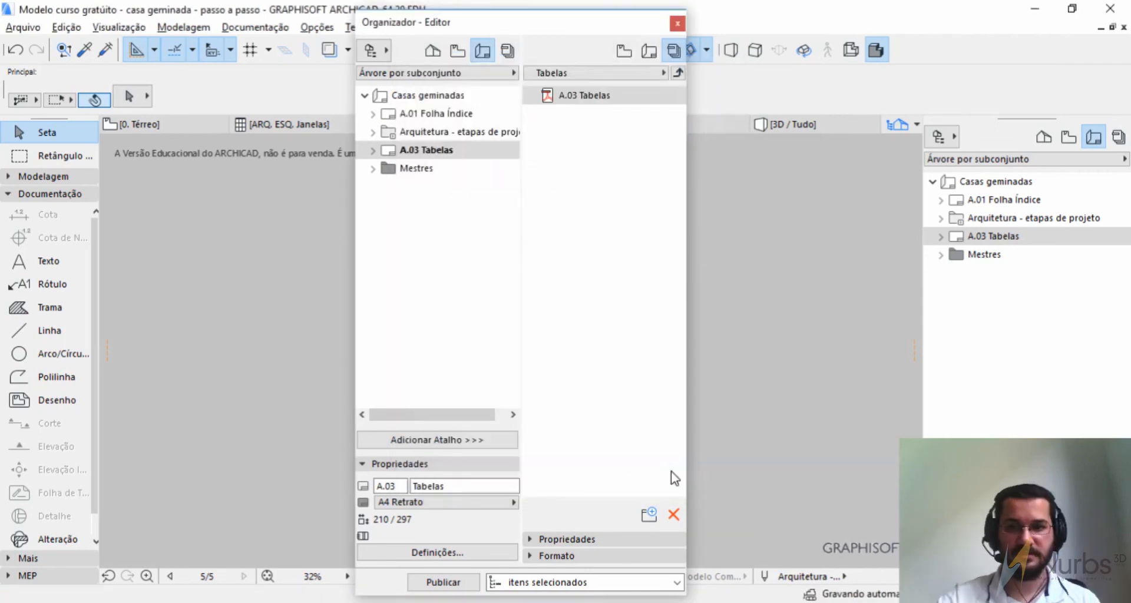
# Step: Publish the A.03 Tabelas layout as a PDF, close the Organizer and switch to the Tabelas folder in the file explorer
pyautogui.click(442, 581)
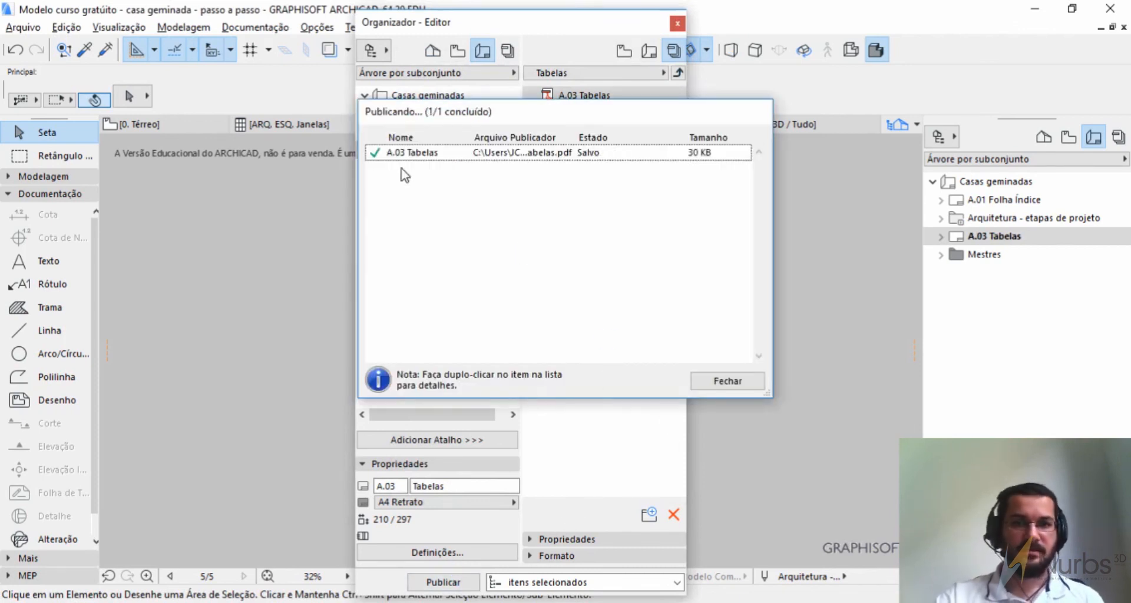
pyautogui.press('ctrl')
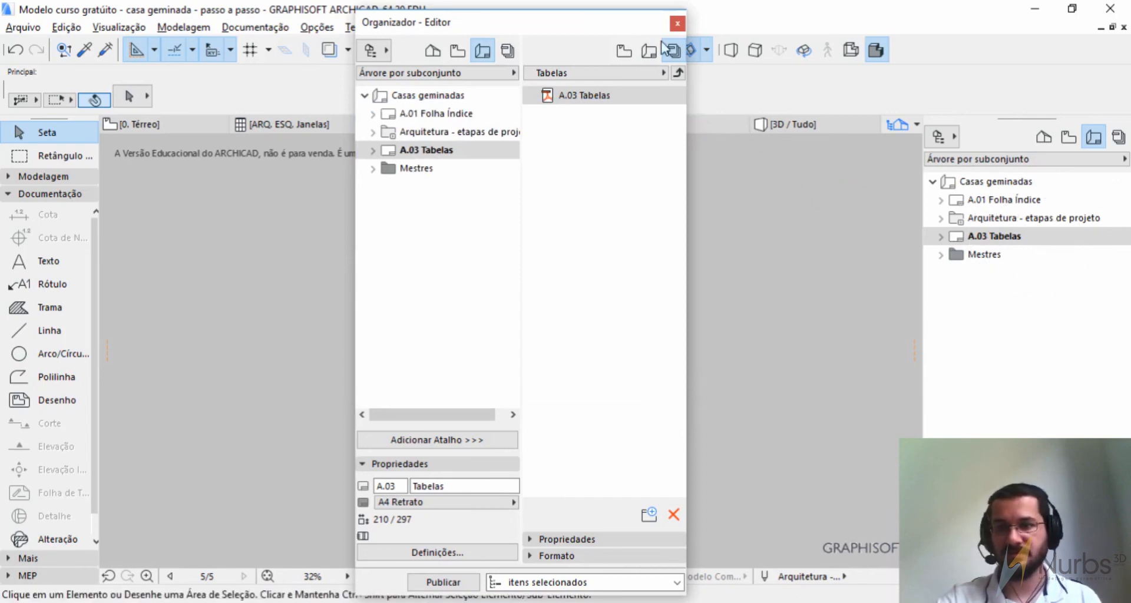
pyautogui.click(678, 23)
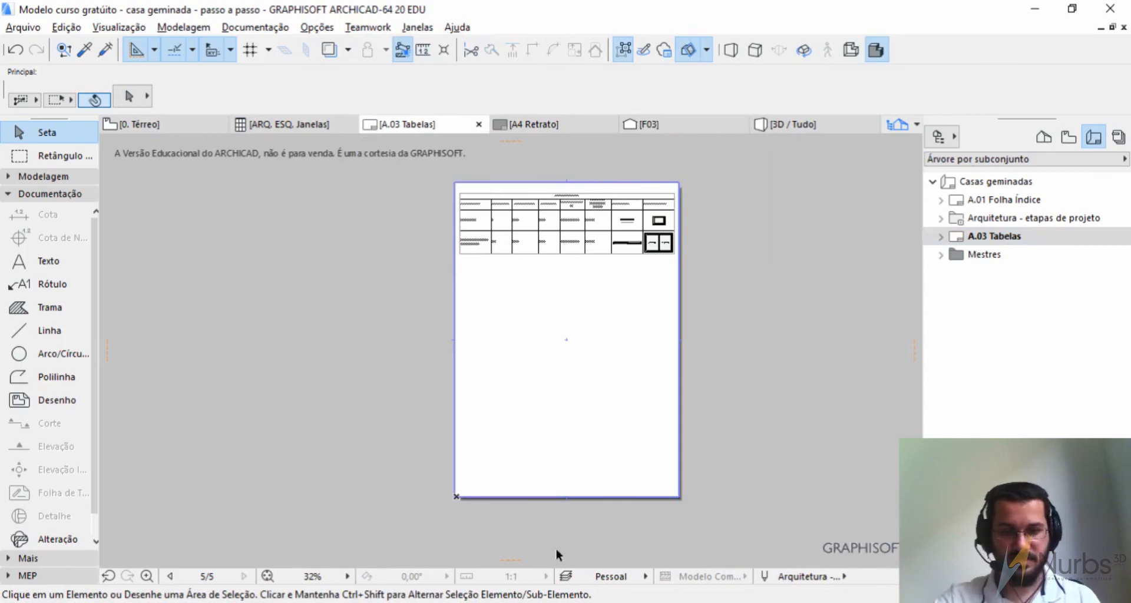
pyautogui.hotkey('alt', 'Tab')
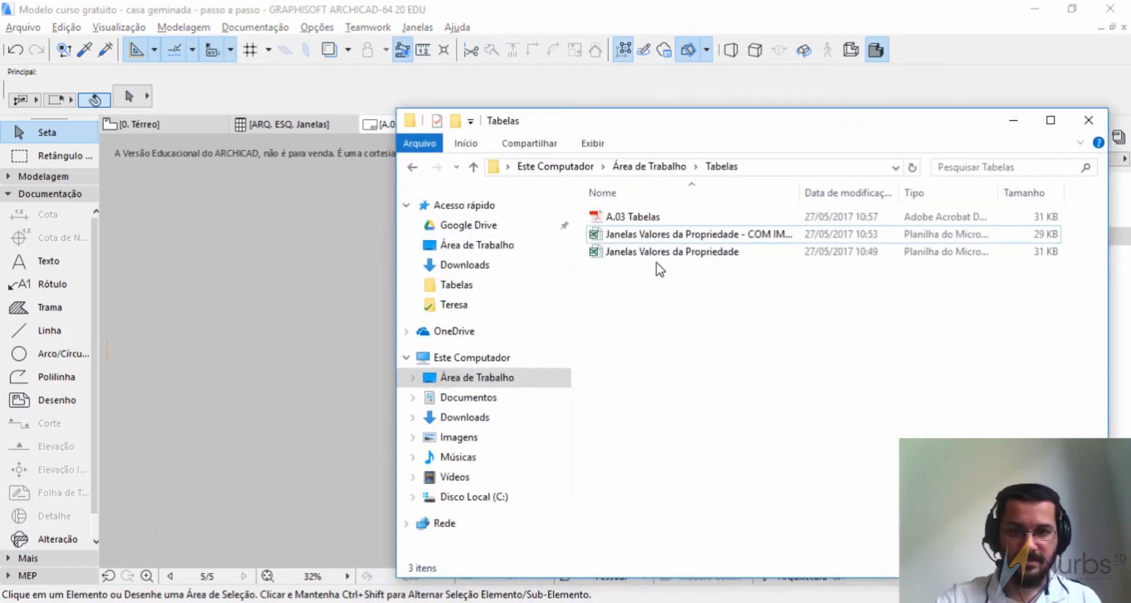
# Step: Review the window list in the published A.03 Tabelas PDF, close all reader tabs and return to the A.03 Tabelas layout in ARCHICAD
pyautogui.click(664, 222)
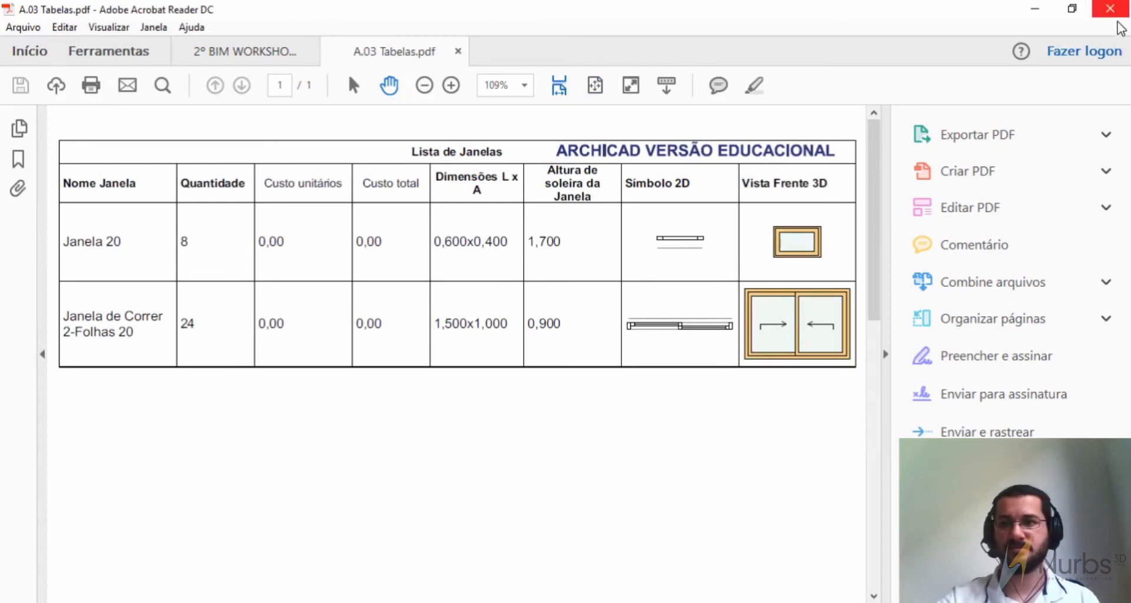
pyautogui.click(1110, 8)
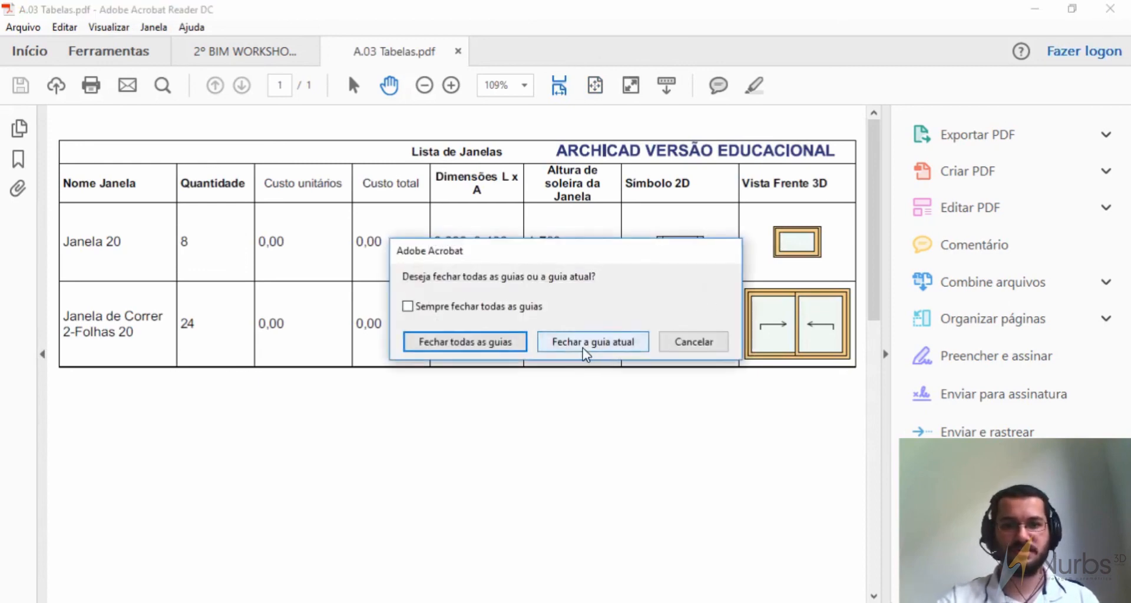
pyautogui.click(471, 345)
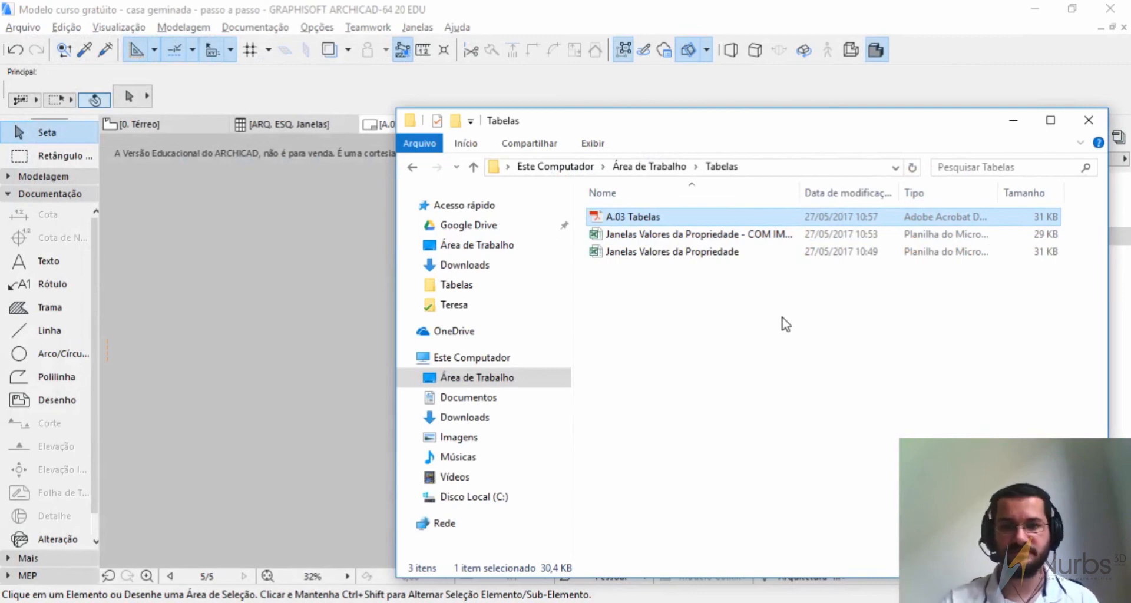
pyautogui.click(1014, 120)
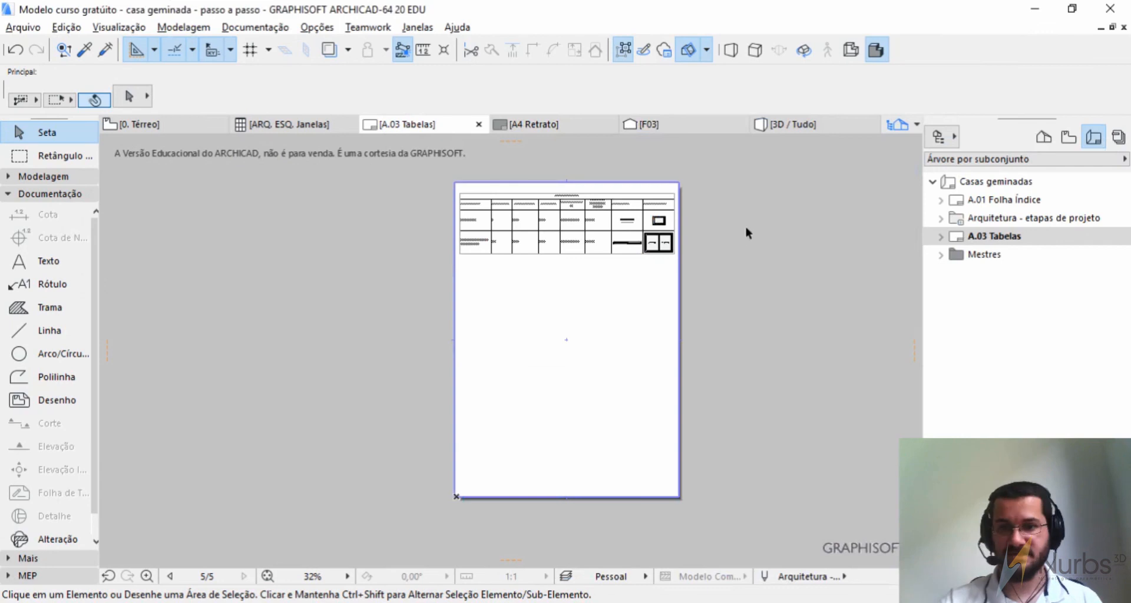
pyautogui.scroll(1, 747, 234)
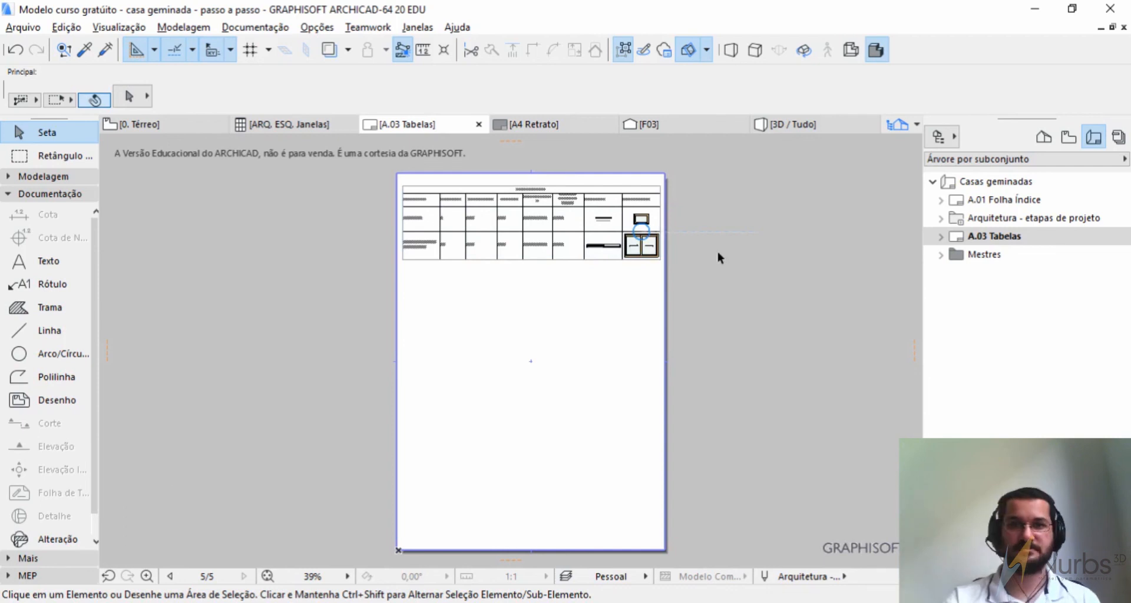
# Step: Bring up the ARQ. ESQ. Janelas window schedule and locate the Gestor de Propriedade command
pyautogui.click(303, 124)
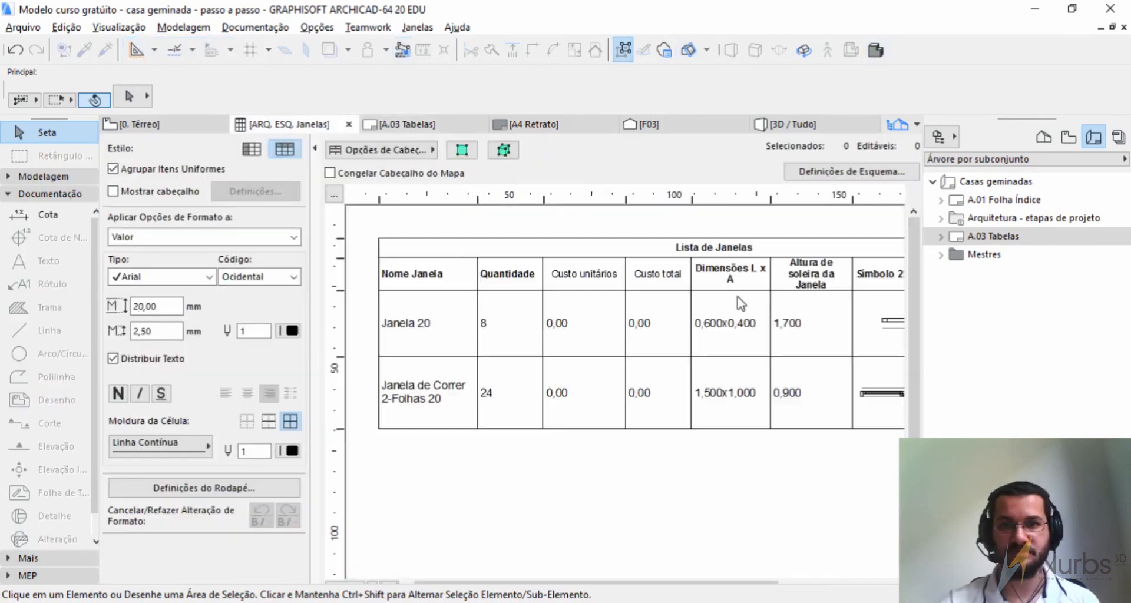
pyautogui.click(329, 31)
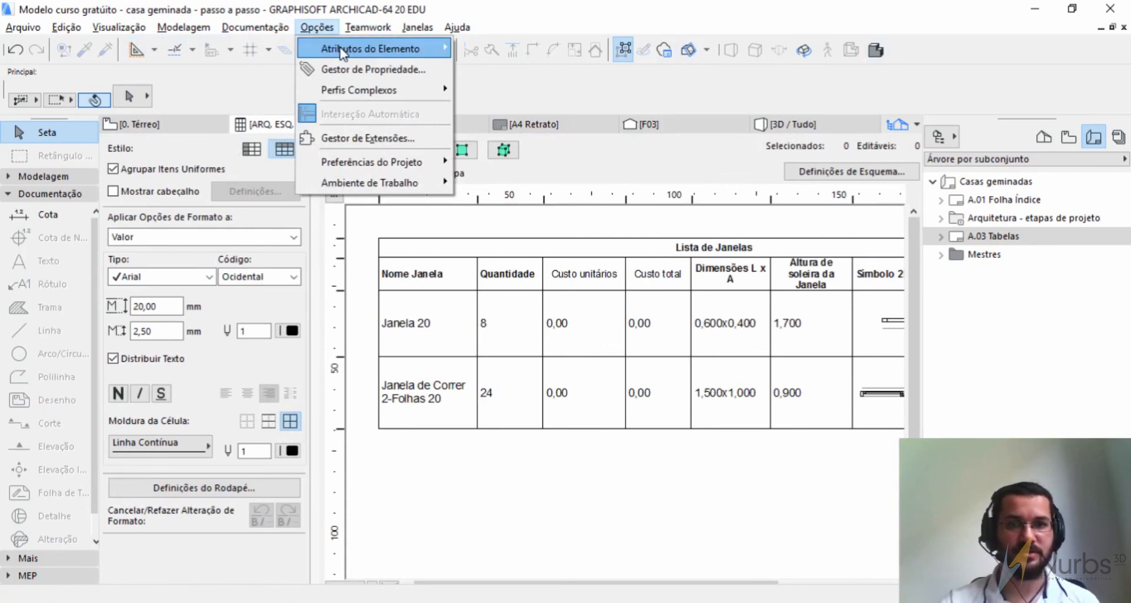
pyautogui.moveTo(342, 53)
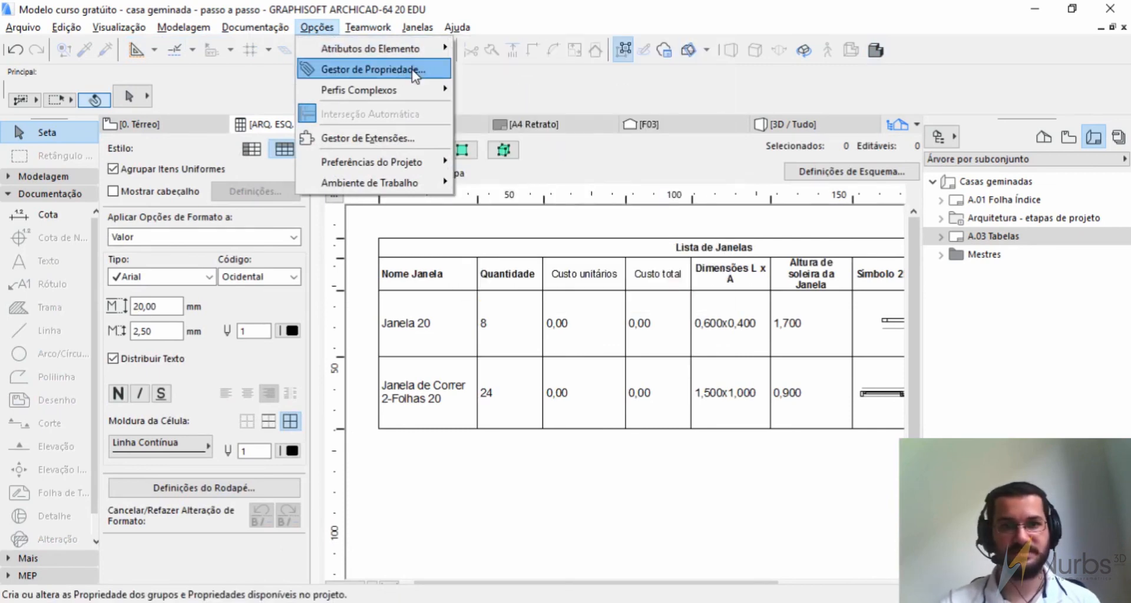
pyautogui.click(523, 29)
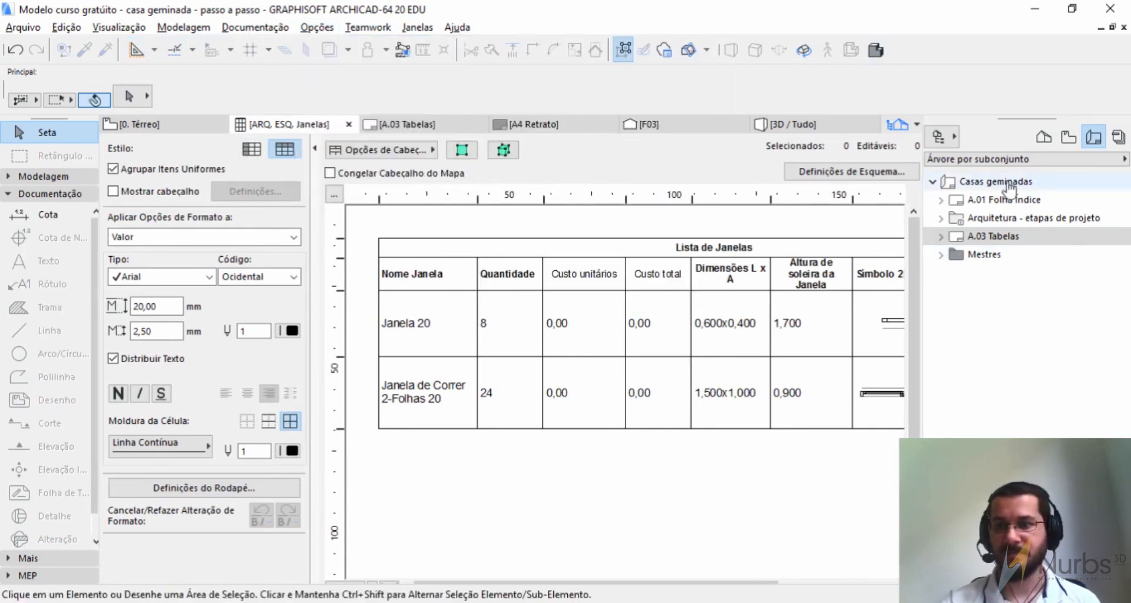
# Step: Open the ARQ. ALV. Lista Paredes schedule, inspect the Esquadrias properties available as fields in its scheme settings, and close the settings
pyautogui.click(1043, 137)
pyautogui.scroll(-1, 1031, 389)
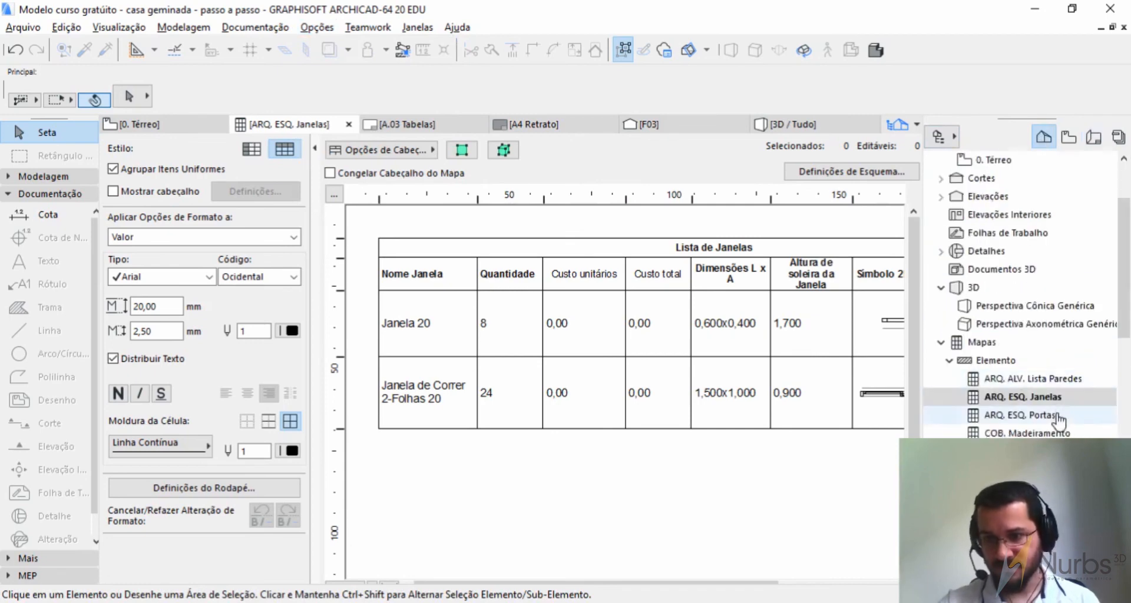
pyautogui.doubleClick(1043, 380)
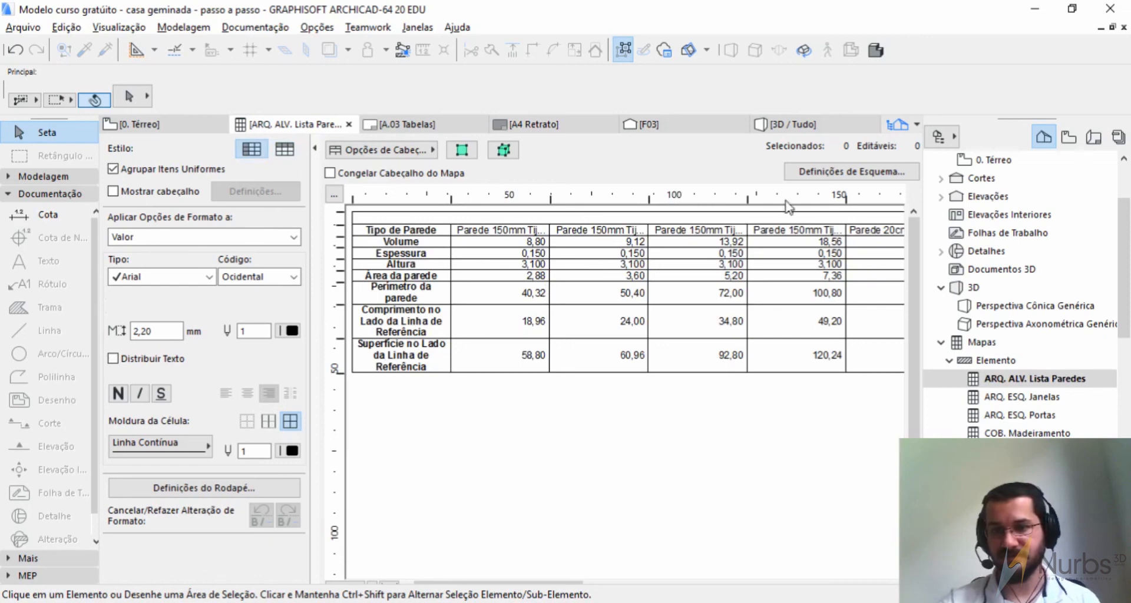
pyautogui.click(808, 172)
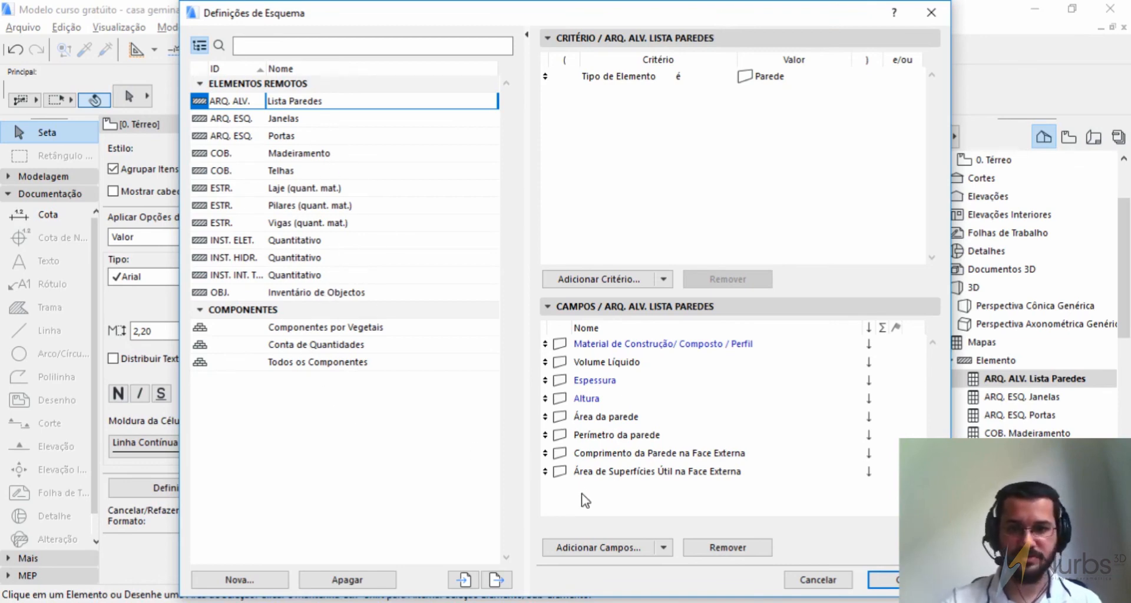
pyautogui.click(594, 548)
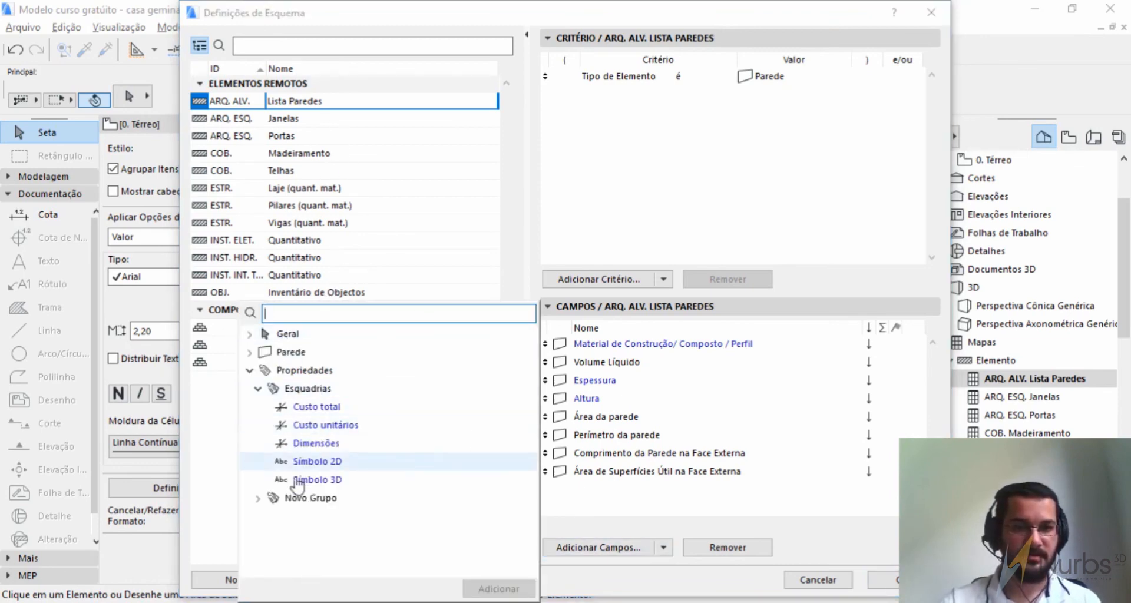
pyautogui.click(225, 481)
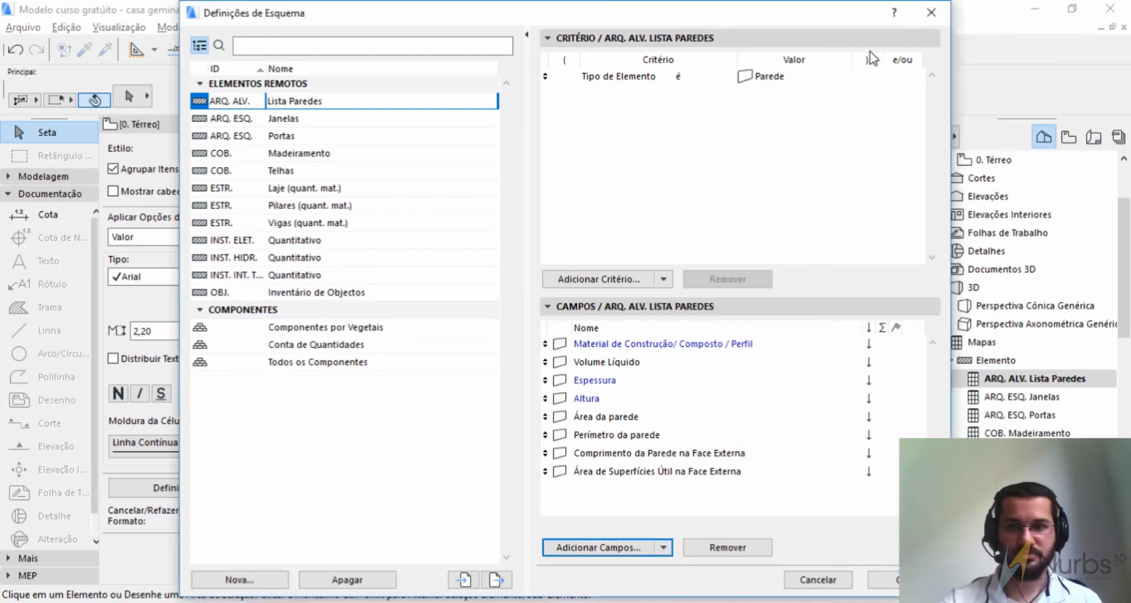
pyautogui.click(931, 13)
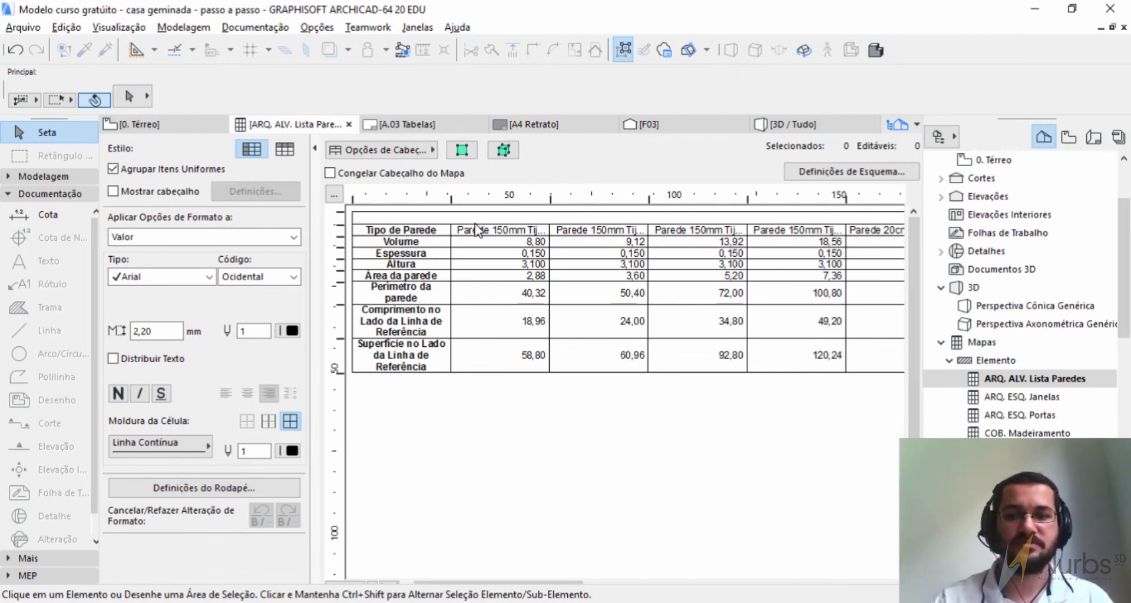
# Step: Examine the row of semi-detached houses on the 0. Térreo floor plan, from individual units to the whole site
pyautogui.click(186, 125)
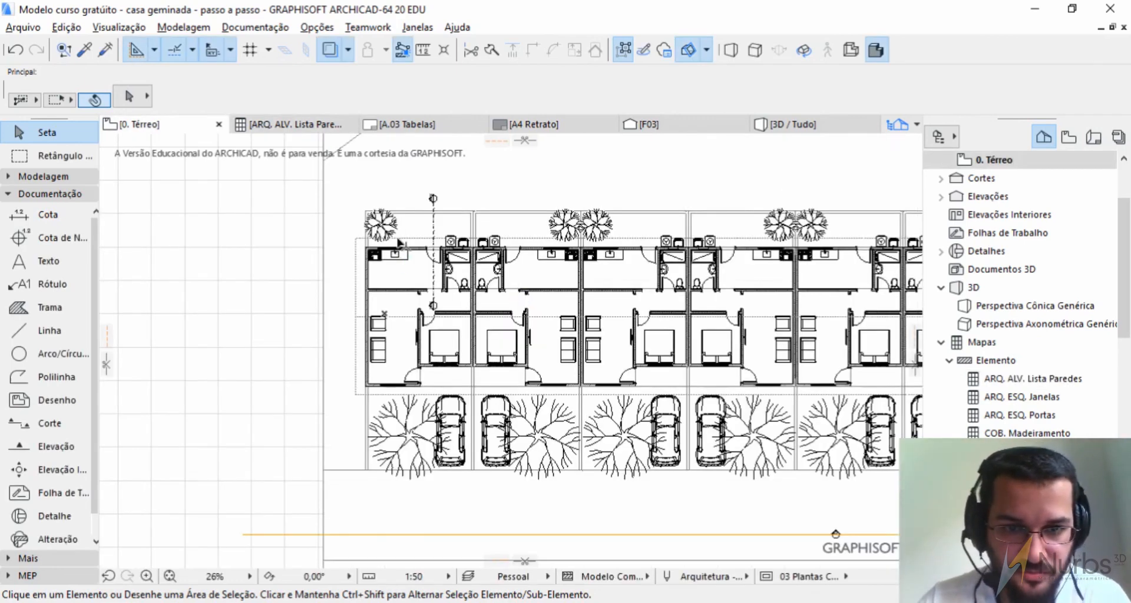
pyautogui.scroll(2, 418, 257)
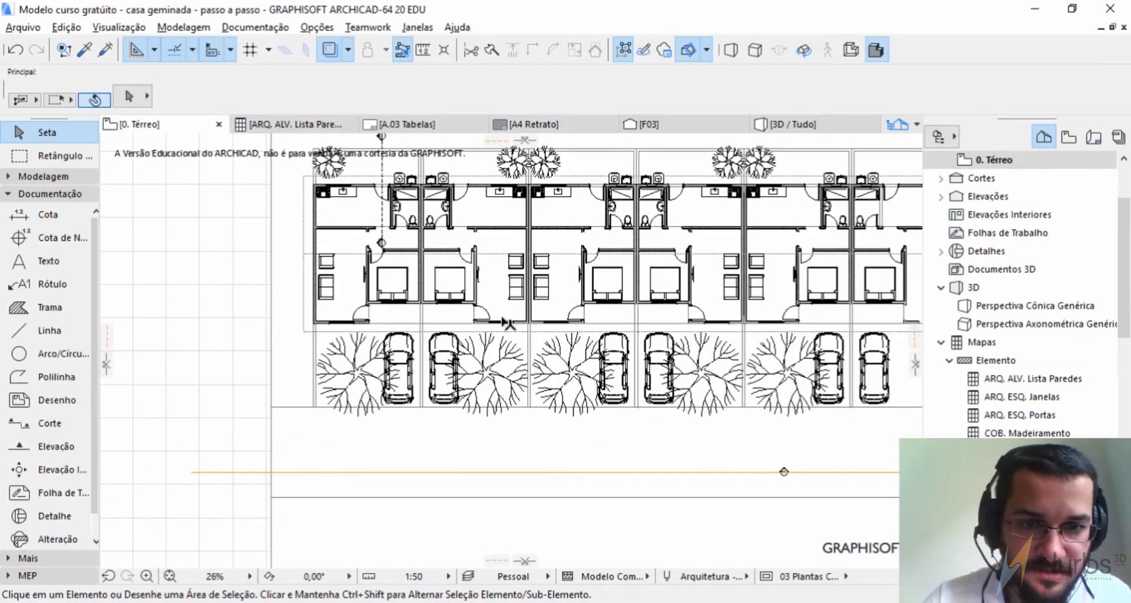
pyautogui.scroll(3, 394, 255)
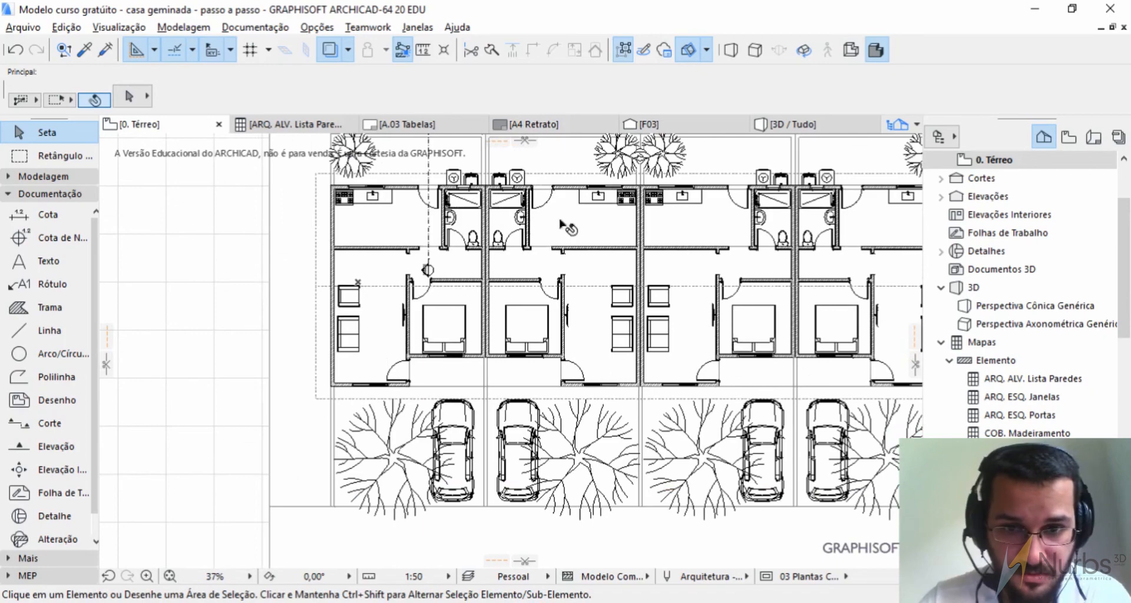
pyautogui.scroll(-5, 382, 278)
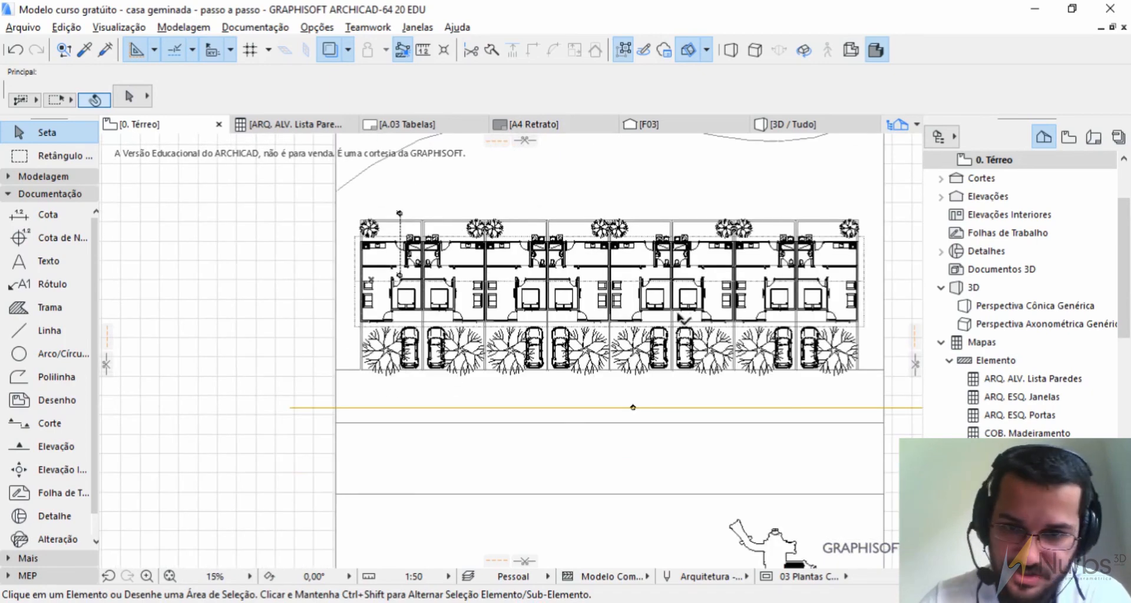
pyautogui.scroll(1, 834, 309)
pyautogui.scroll(2, 474, 359)
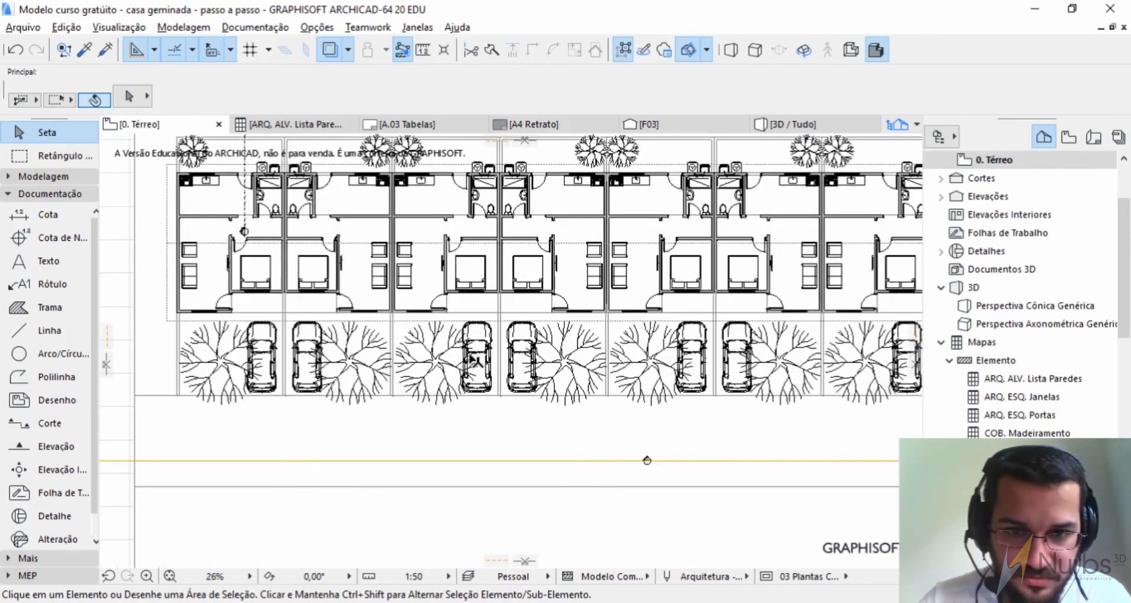
pyautogui.scroll(2, 592, 292)
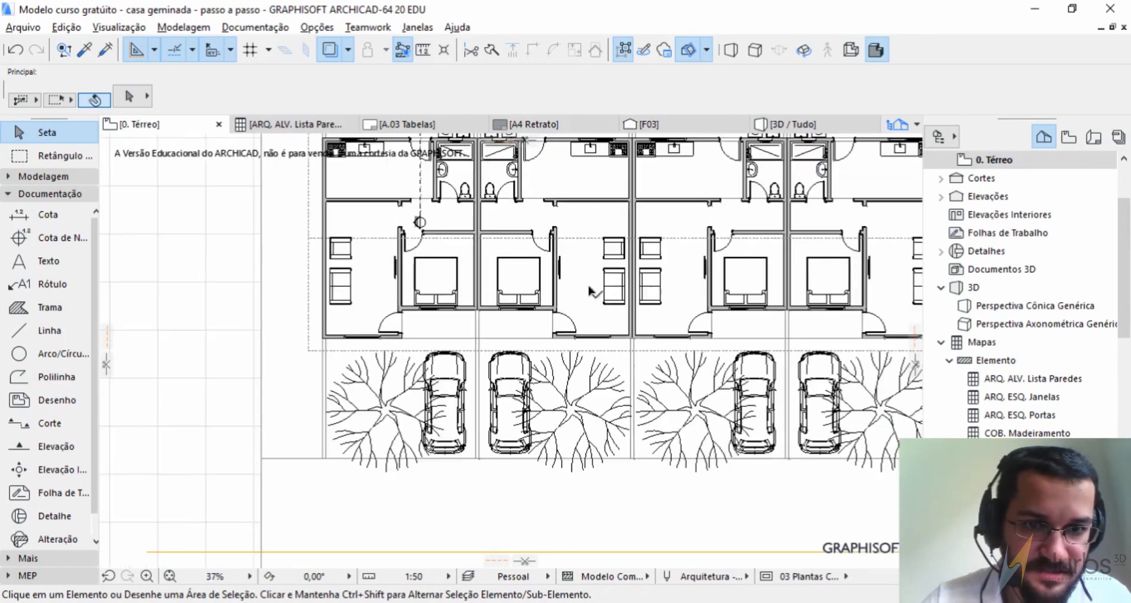
pyautogui.scroll(-1, 419, 227)
pyautogui.scroll(1, 423, 237)
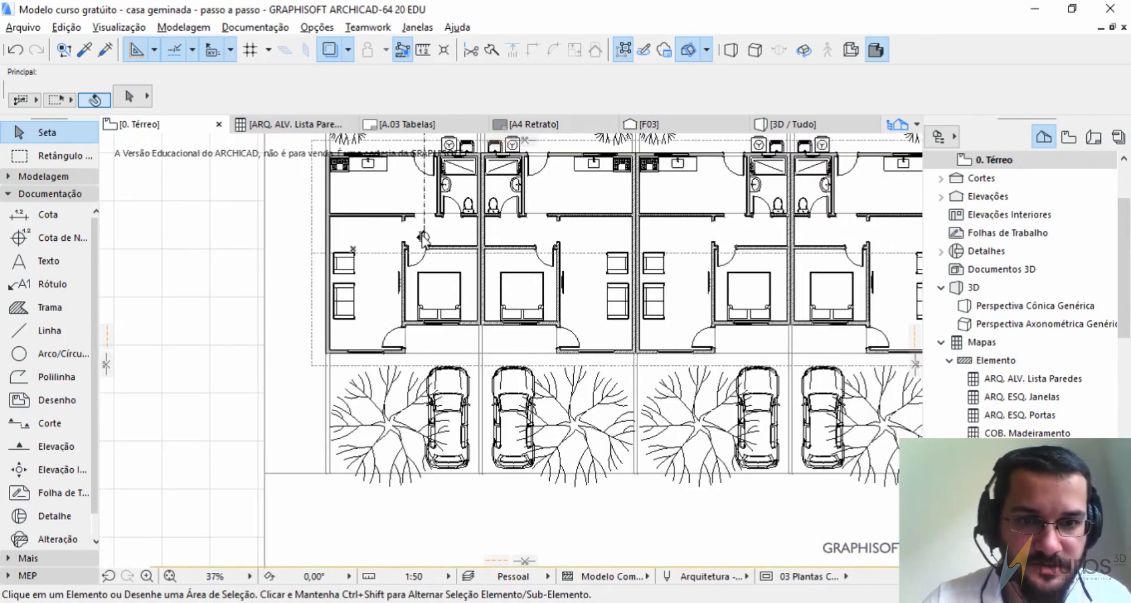
pyautogui.scroll(-1, 426, 349)
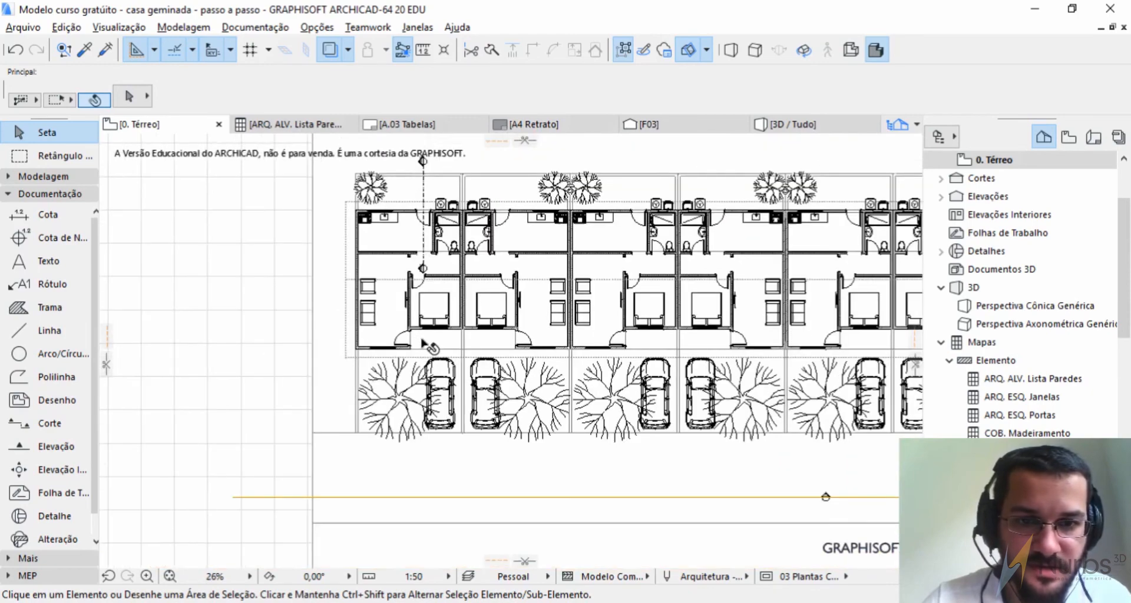
pyautogui.scroll(1, 436, 189)
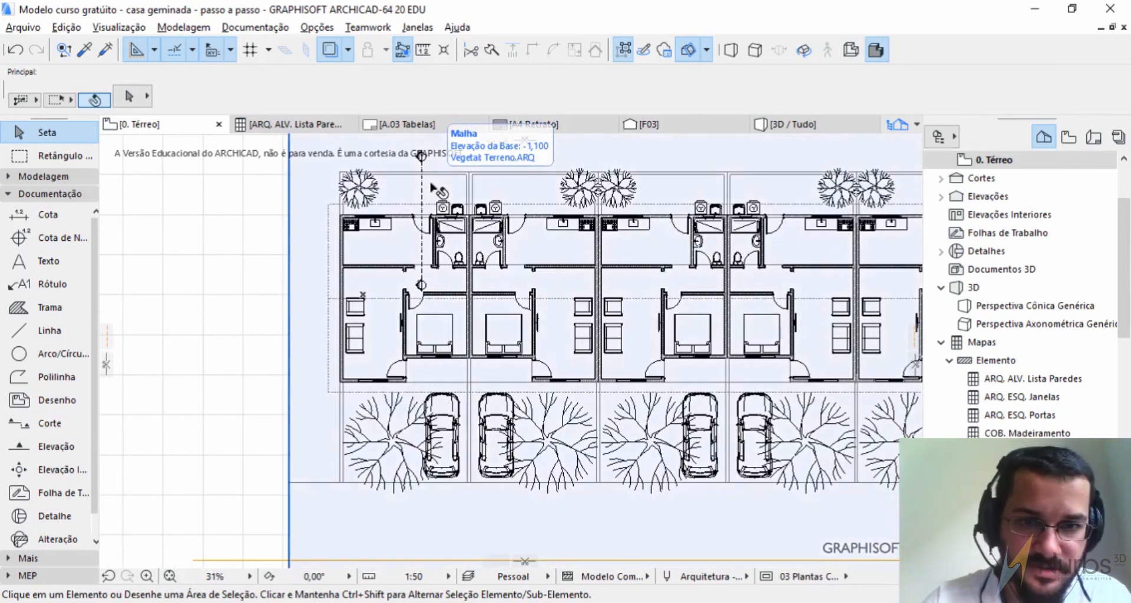
pyautogui.scroll(-3, 377, 249)
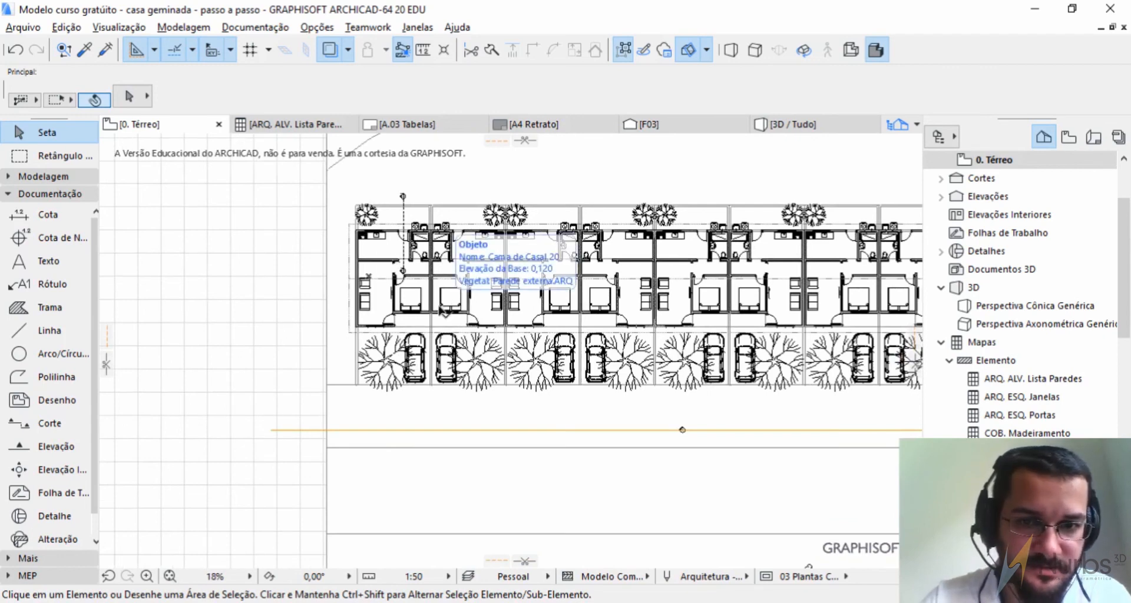
pyautogui.scroll(-2, 377, 307)
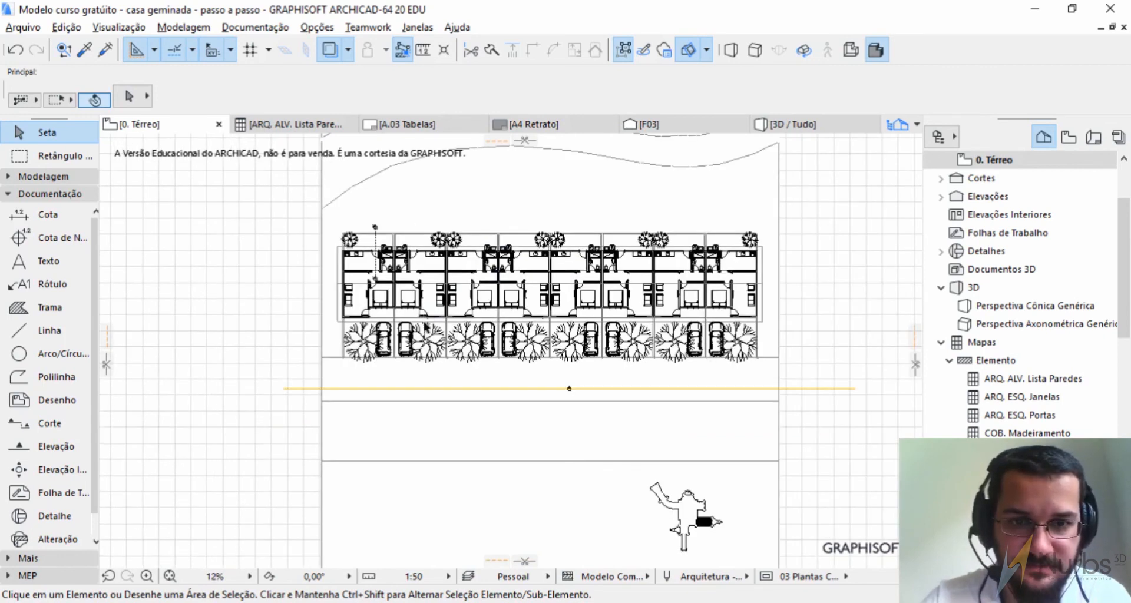
pyautogui.scroll(-2, 421, 312)
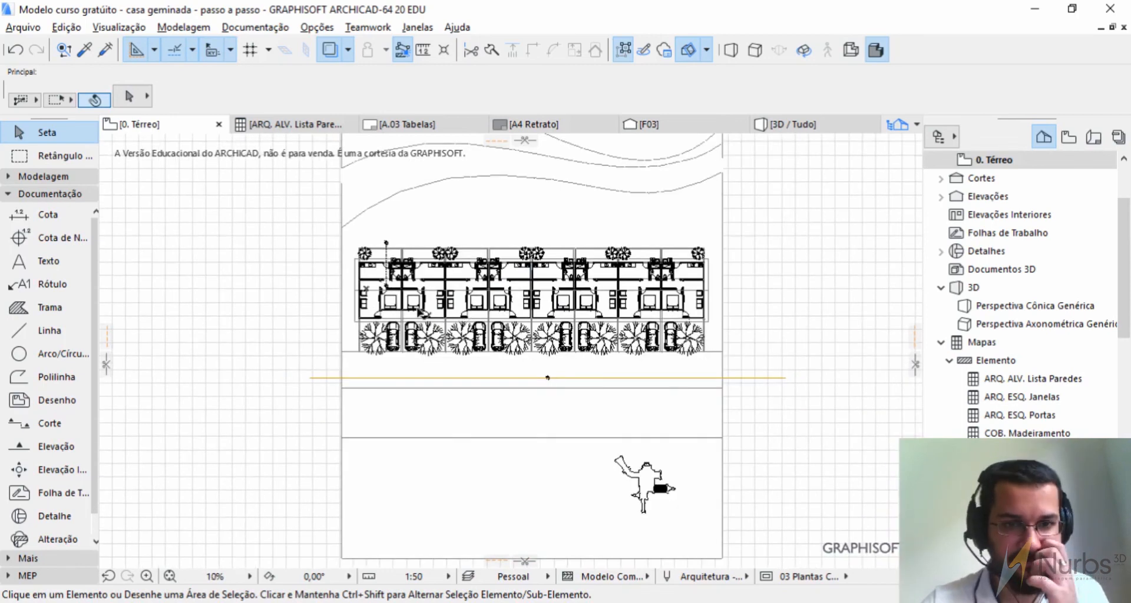
pyautogui.scroll(1, 419, 313)
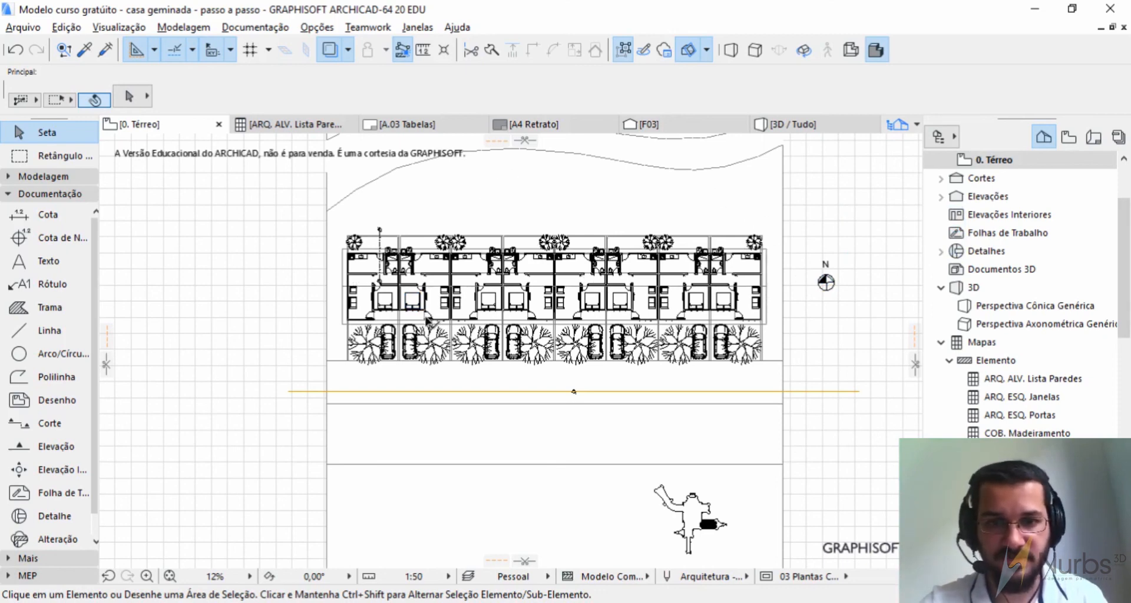
pyautogui.scroll(-2, 434, 319)
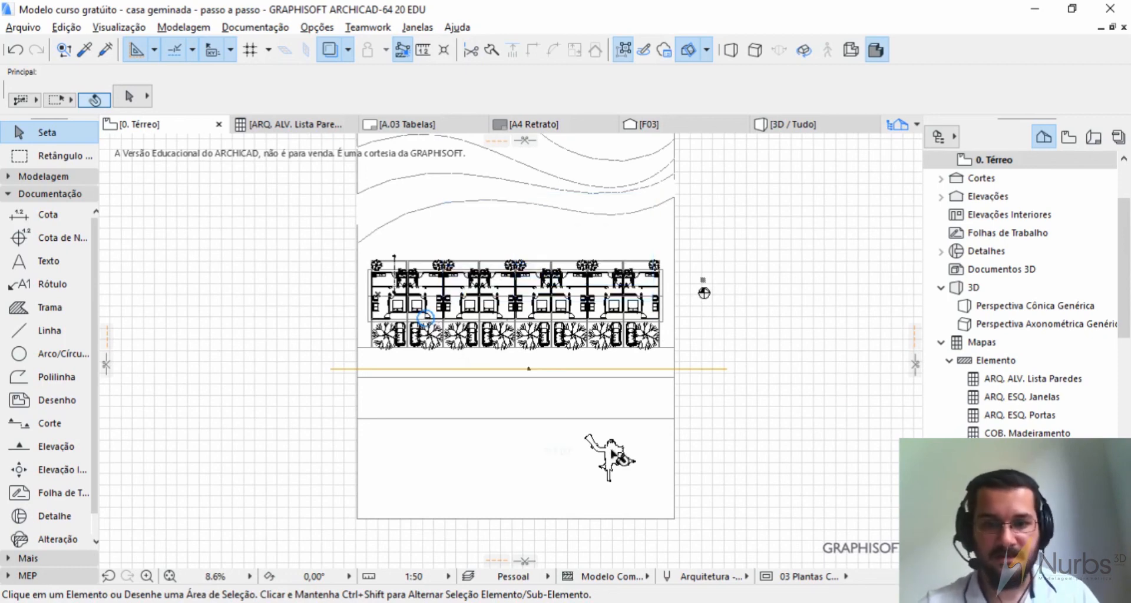
# Step: Select the uniplay_bihar playground object on the open plot to inspect its settings, and clear the selection
pyautogui.click(612, 457)
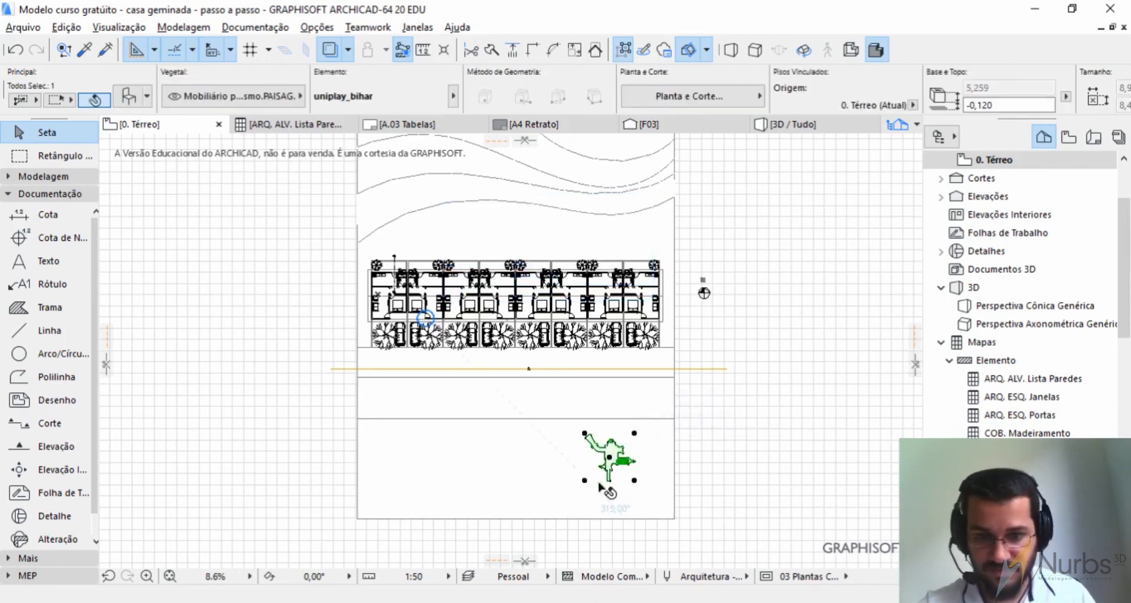
pyautogui.scroll(3, 626, 473)
pyautogui.scroll(-3, 751, 421)
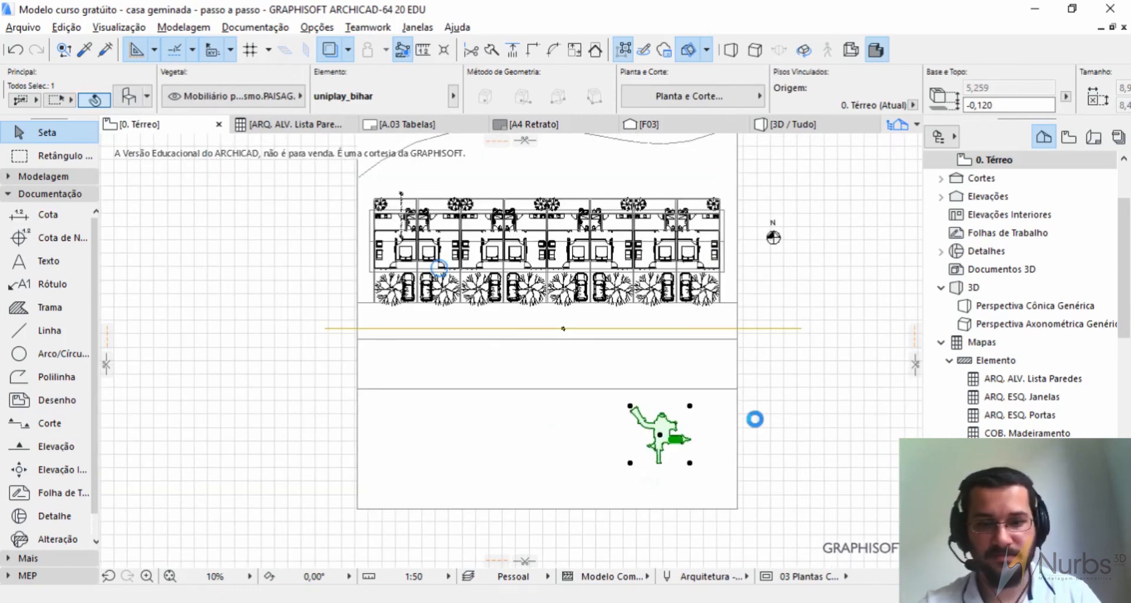
pyautogui.click(755, 420)
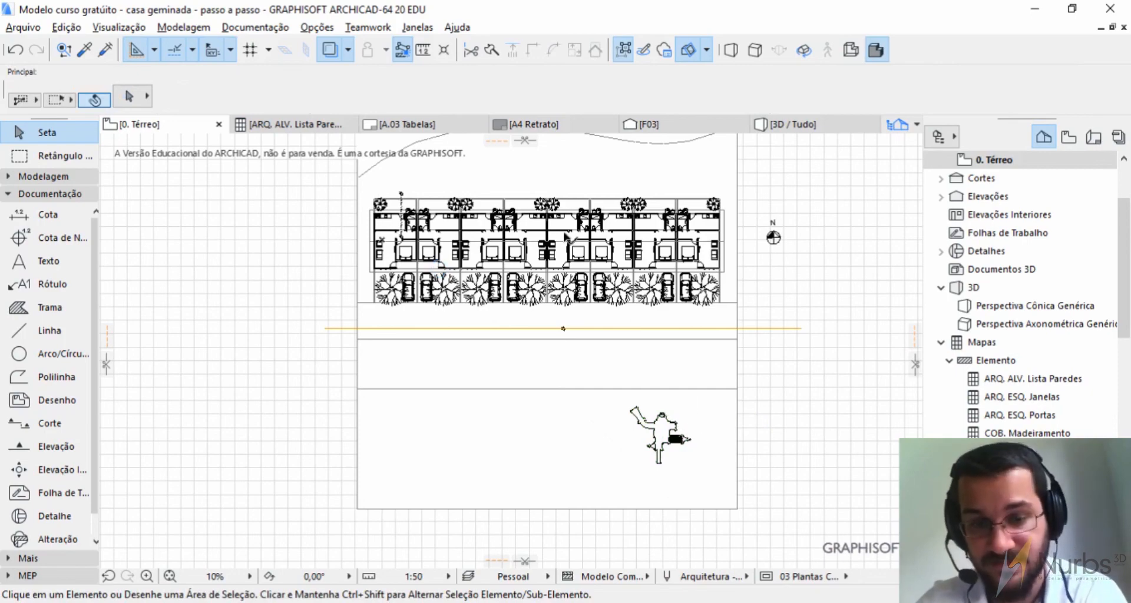
pyautogui.scroll(3, 675, 407)
pyautogui.scroll(-3, 694, 474)
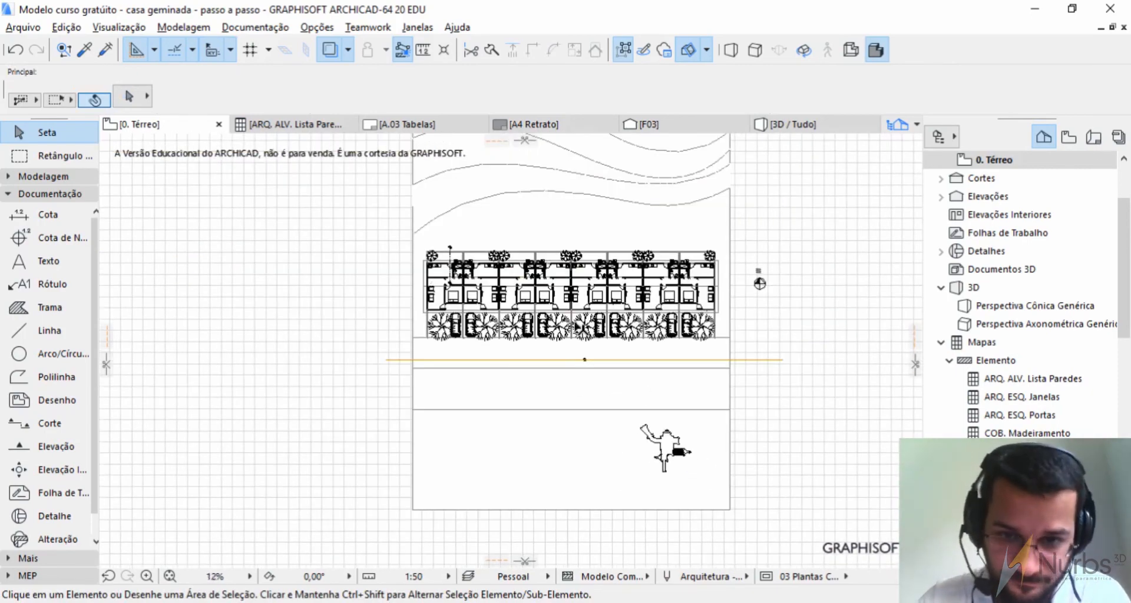
pyautogui.scroll(2, 579, 325)
pyautogui.scroll(2, 586, 228)
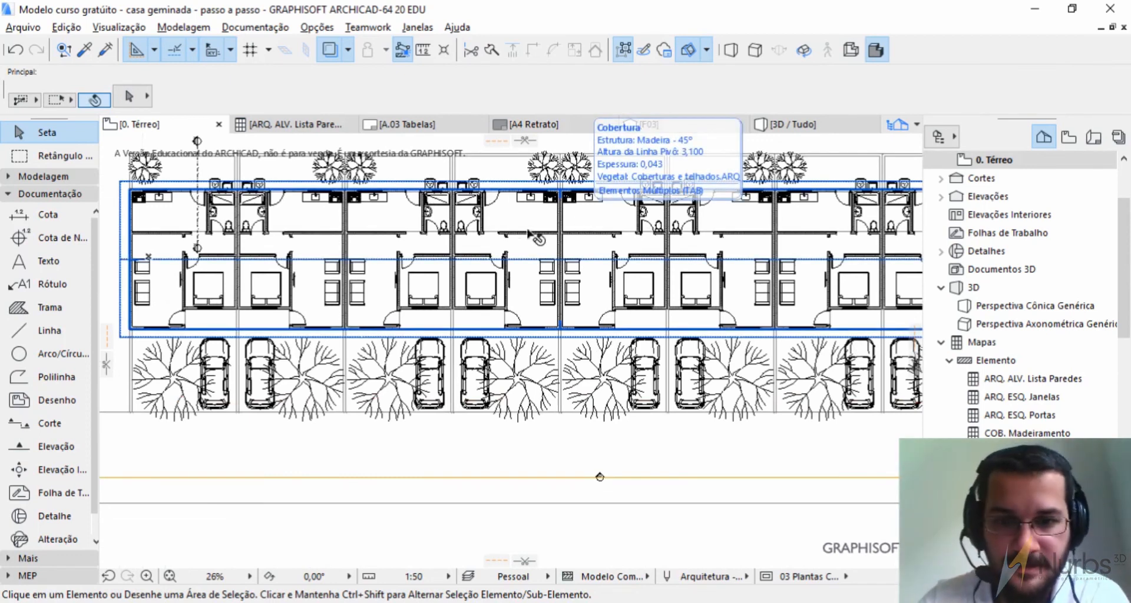
pyautogui.scroll(-3, 536, 236)
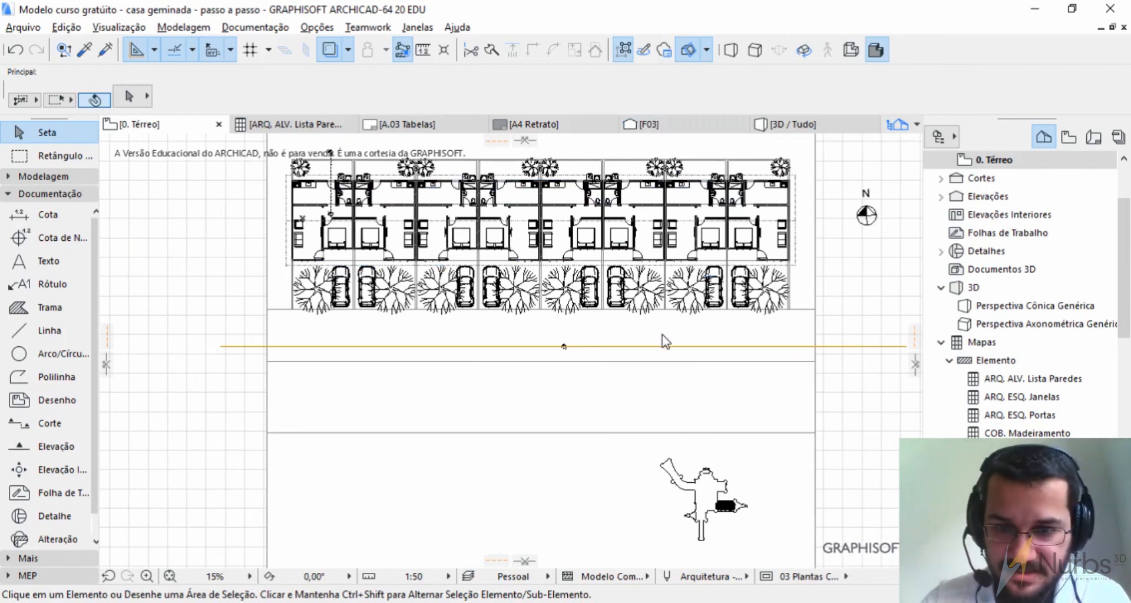
# Step: Examine the front gardens with parked cars and trees, the leftmost houses and the whole site on the 0. Térreo floor plan
pyautogui.scroll(3, 610, 284)
pyautogui.scroll(4, 609, 284)
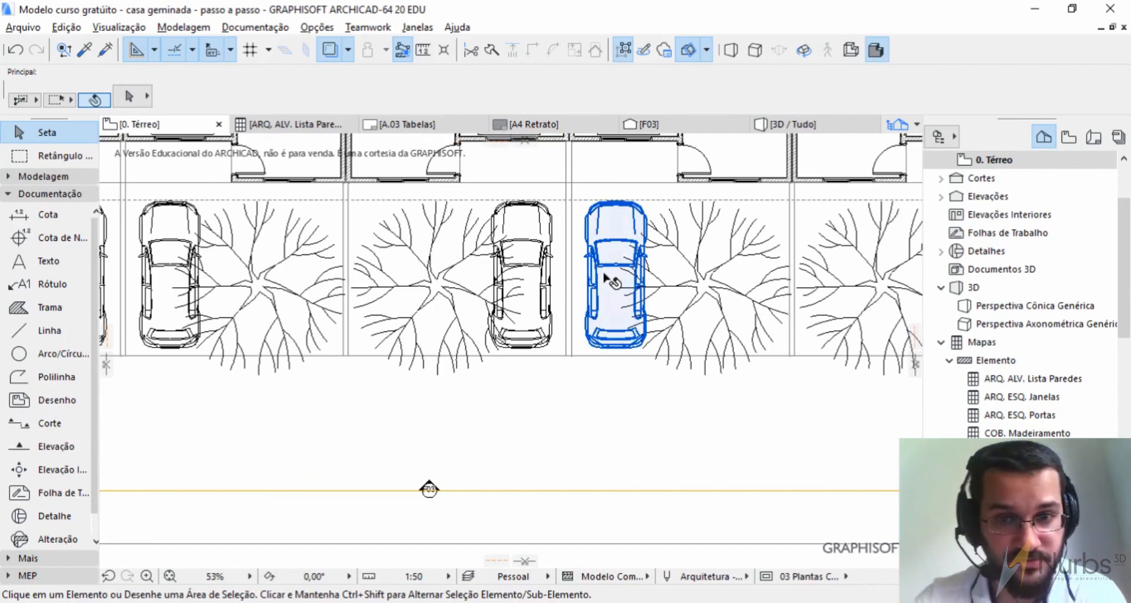
pyautogui.scroll(-6, 609, 281)
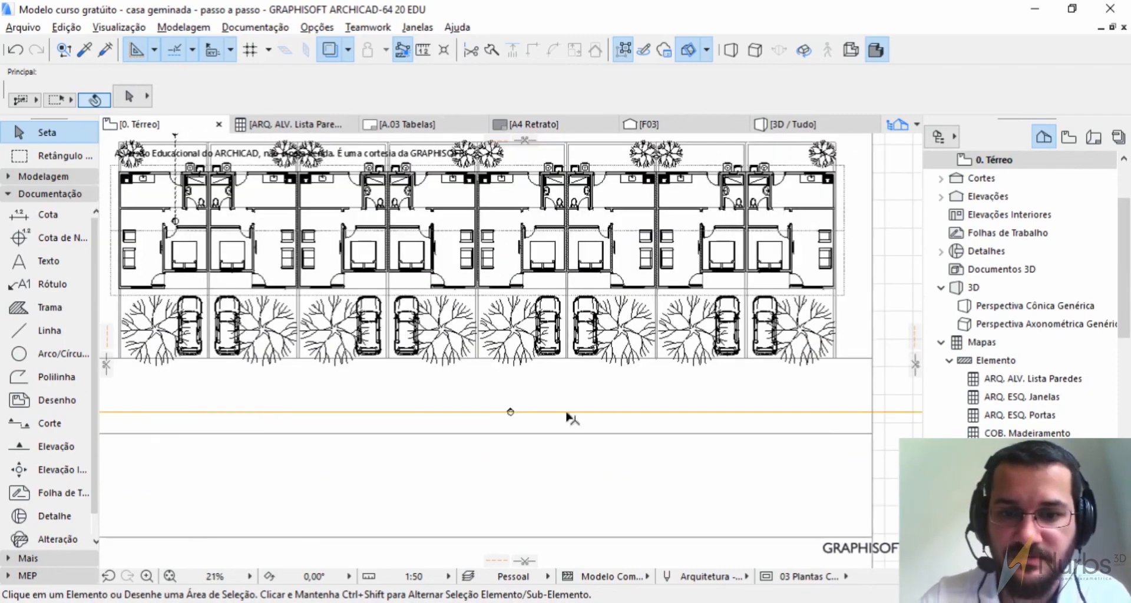
pyautogui.scroll(-2, 591, 383)
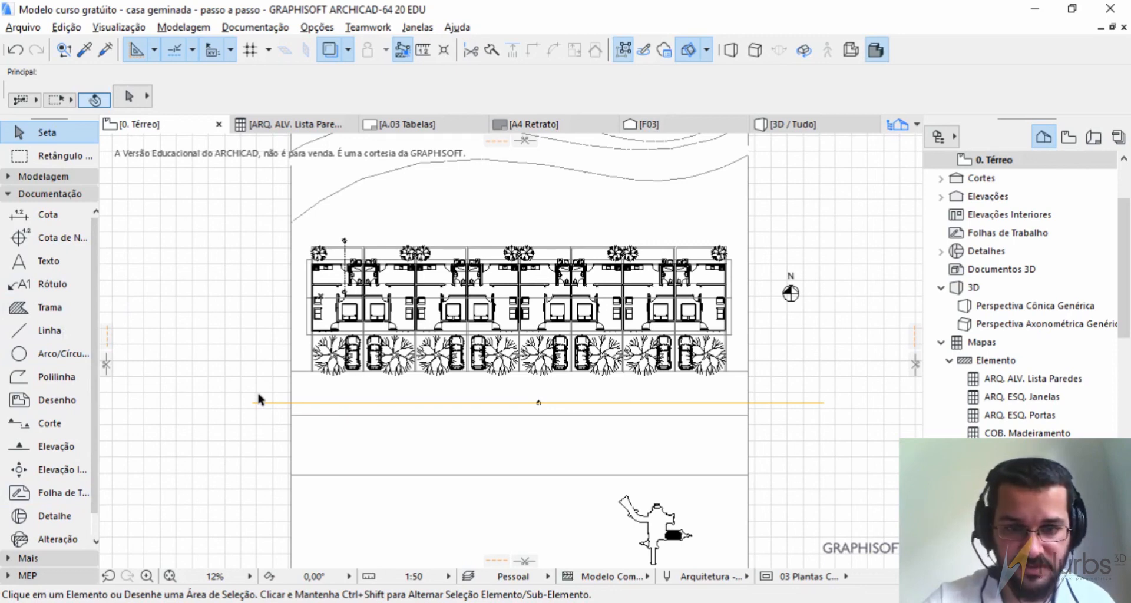
pyautogui.scroll(4, 335, 270)
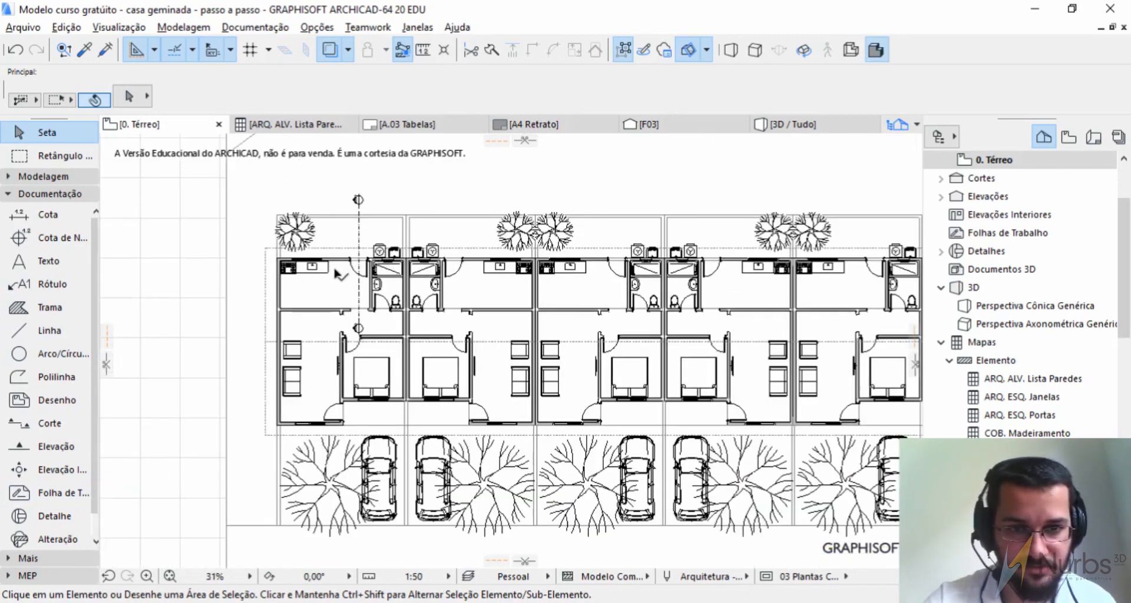
pyautogui.scroll(-3, 418, 218)
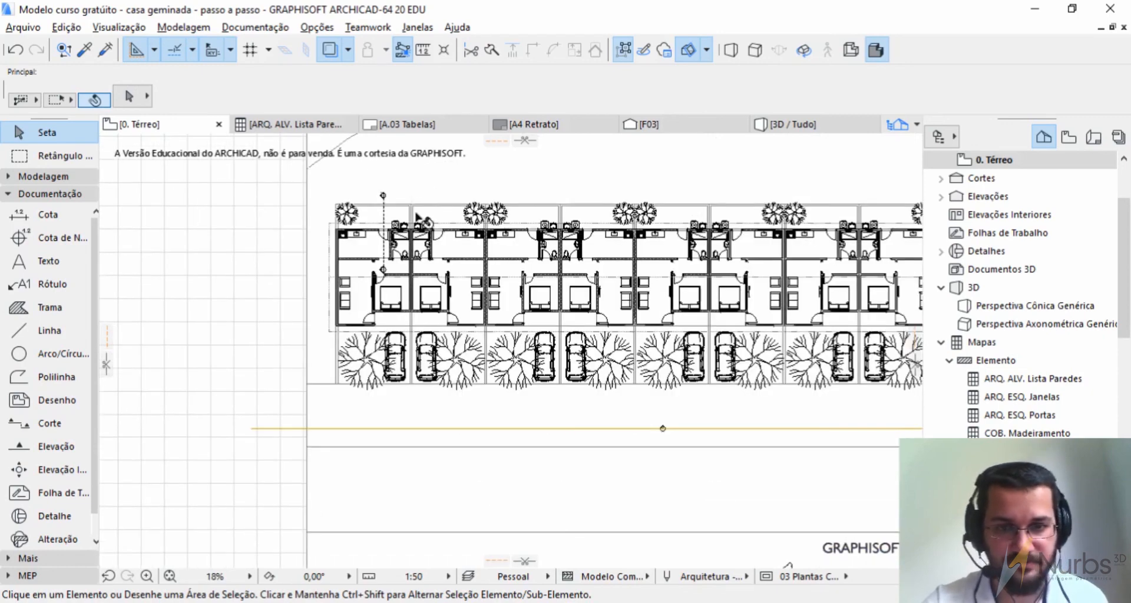
pyautogui.scroll(-2, 313, 253)
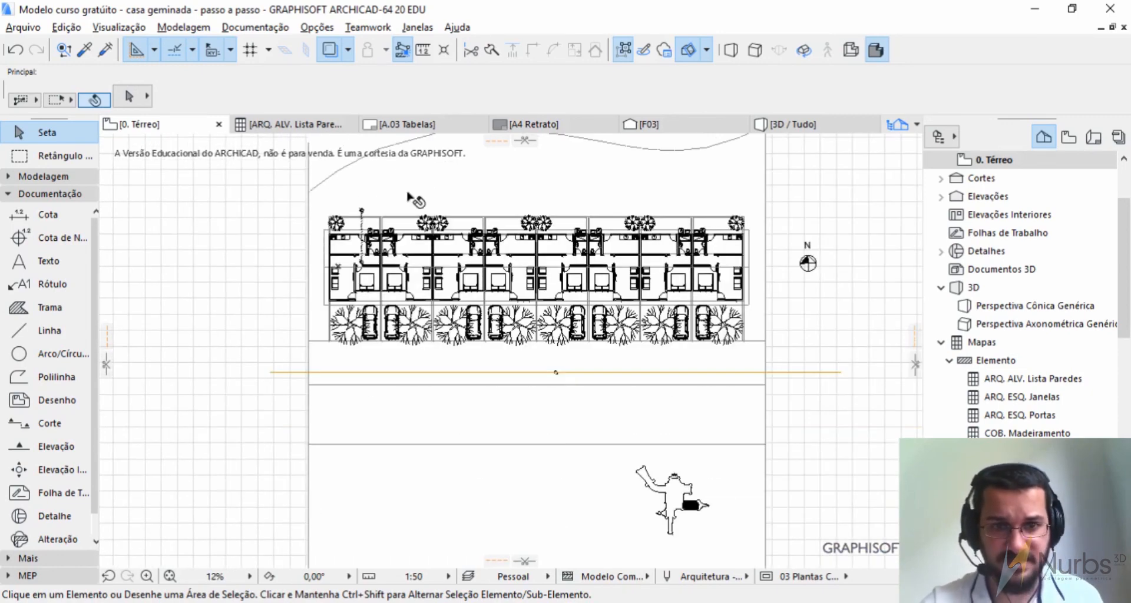
# Step: Stretch the lower end of section line C-03 straight through the first houses' front garden to just beyond the front plot boundary
pyautogui.click(357, 263)
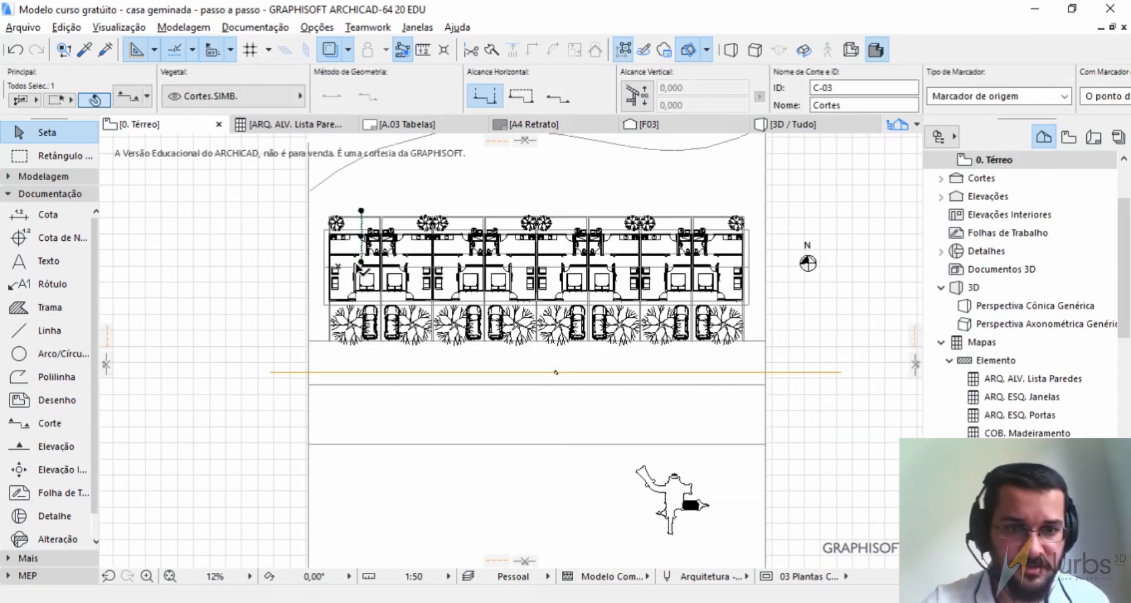
pyautogui.scroll(4, 358, 266)
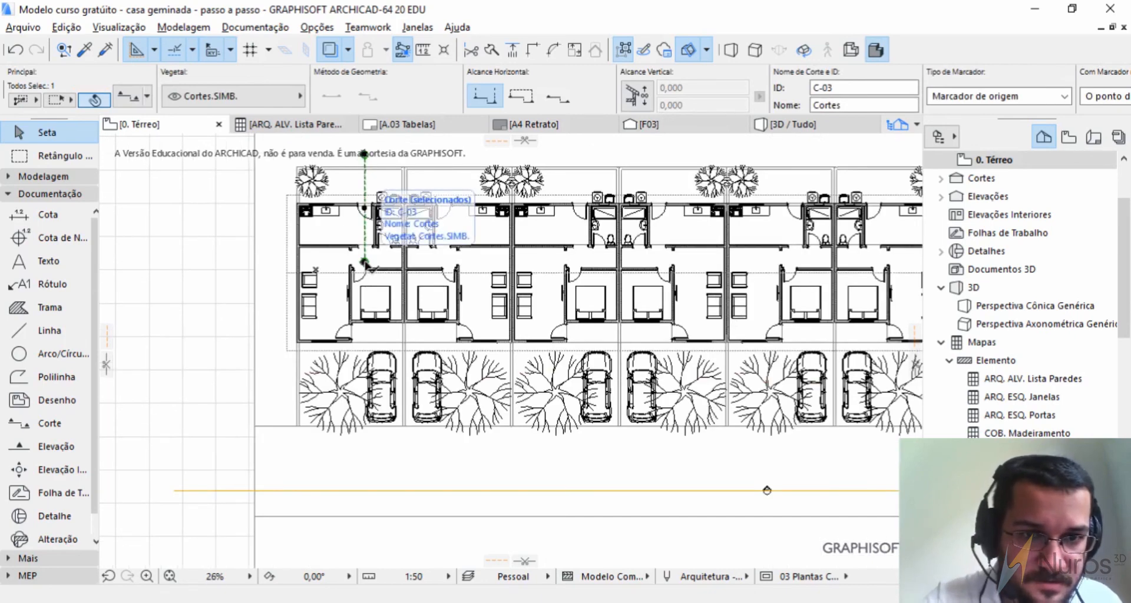
pyautogui.click(365, 262)
pyautogui.click(236, 174)
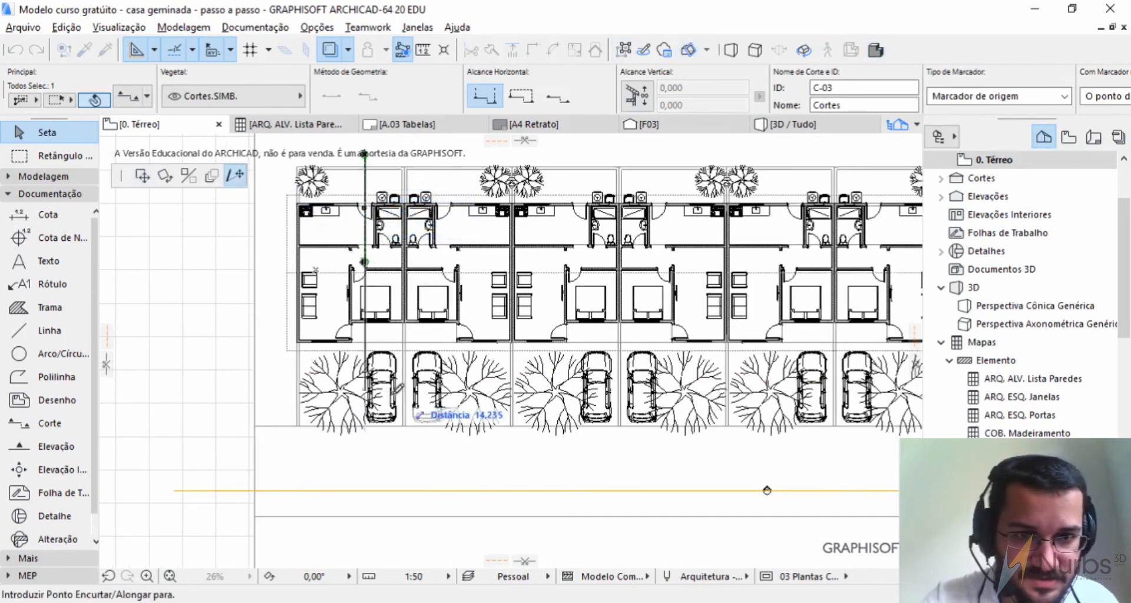
pyautogui.click(364, 456)
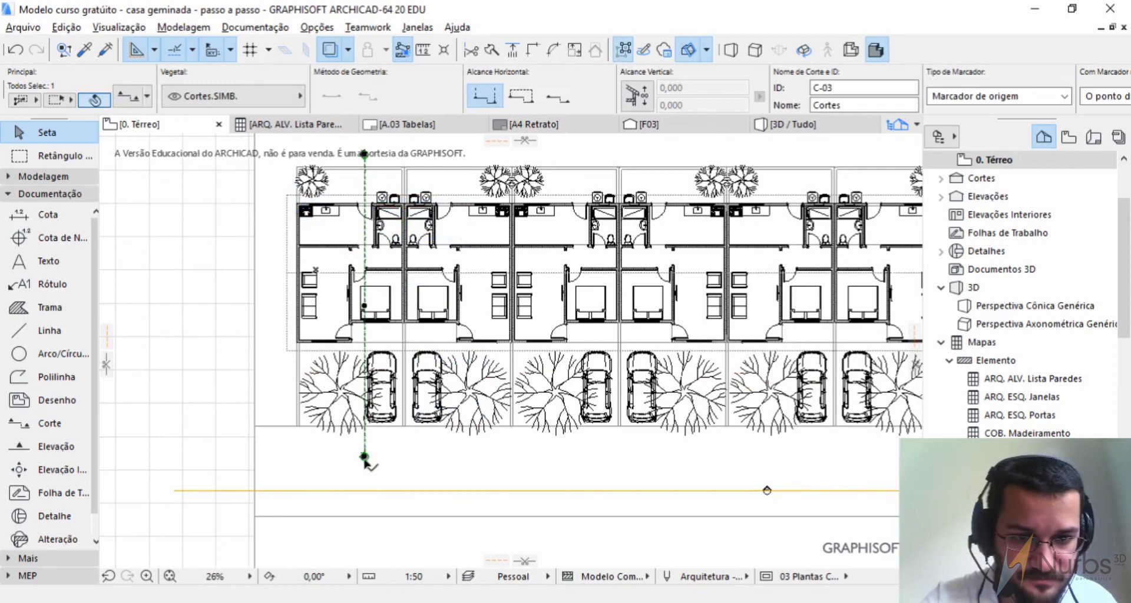
# Step: Open section C-03 from its line on the plan and examine the cut through the house and the D06 detail marker
pyautogui.rightClick(364, 460)
pyautogui.click(459, 123)
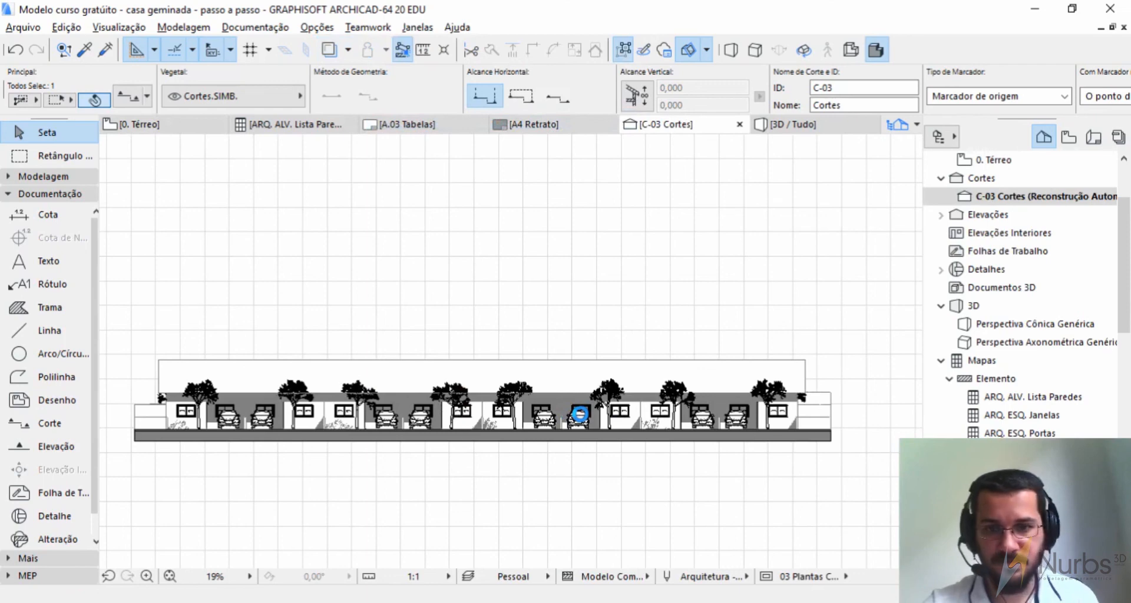
pyautogui.scroll(-10, 581, 419)
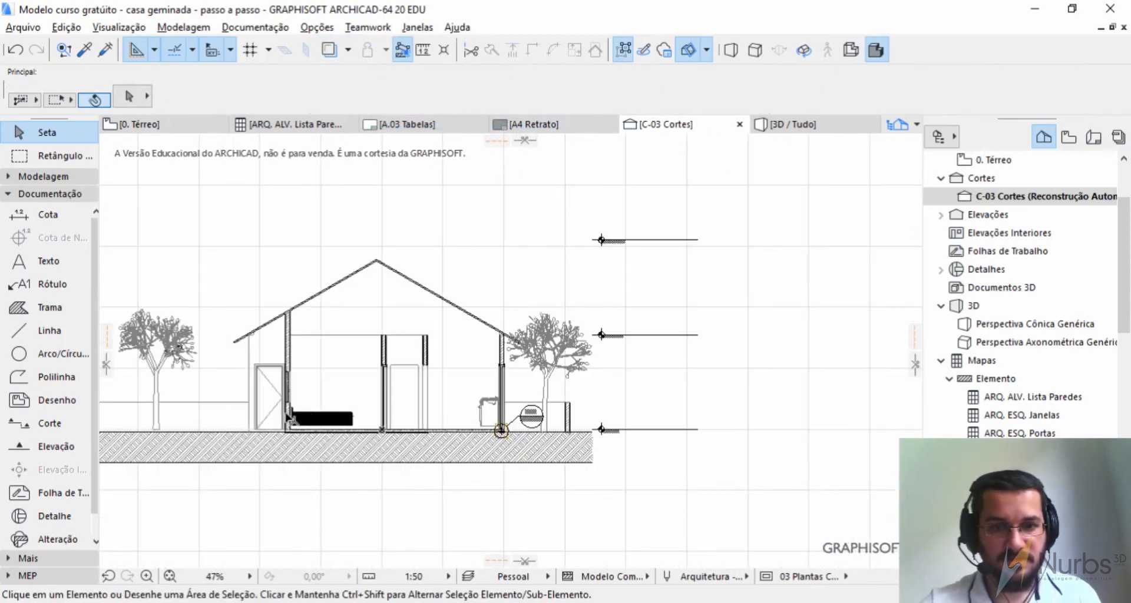
pyautogui.scroll(2, 595, 436)
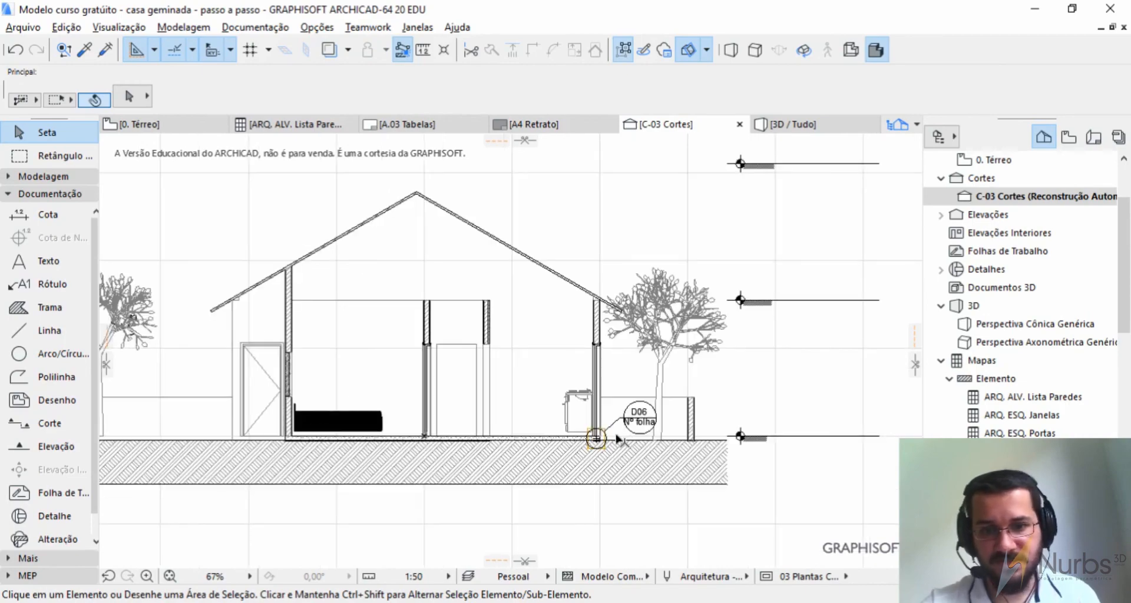
pyautogui.scroll(8, 596, 437)
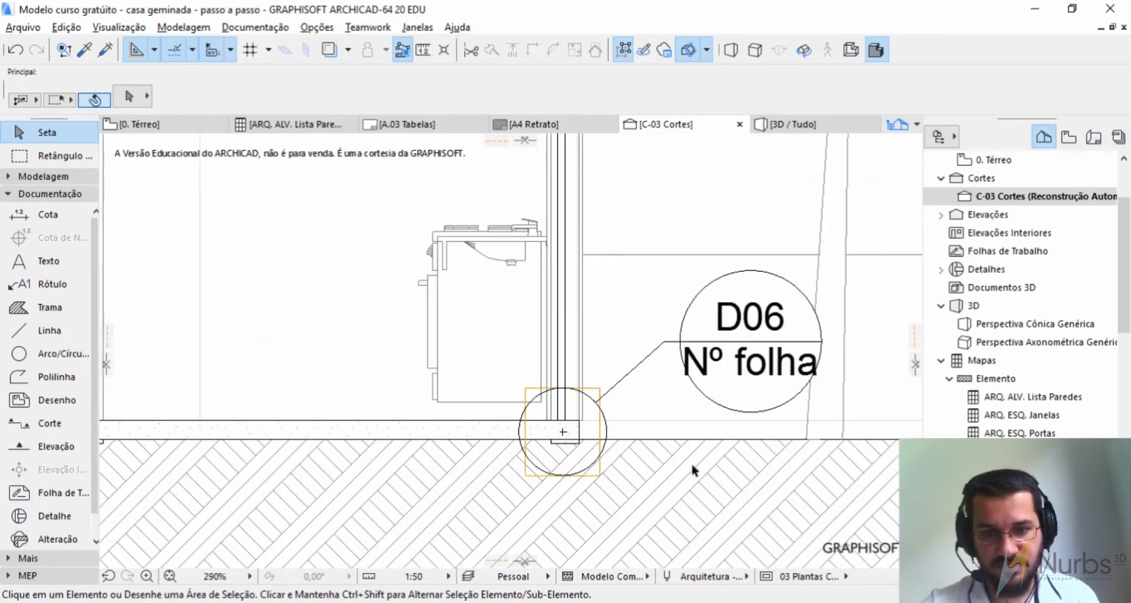
pyautogui.scroll(-8, 691, 462)
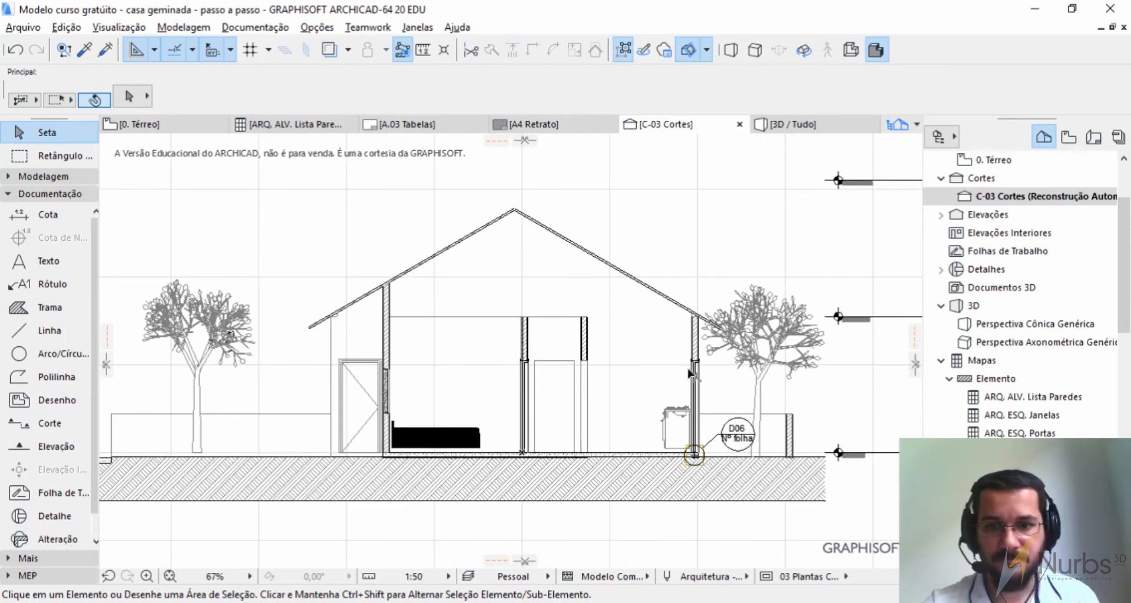
# Step: Return to the 0. Térreo plan, open elevation F03 with the current settings, and examine the street facade of the houses
pyautogui.click(139, 125)
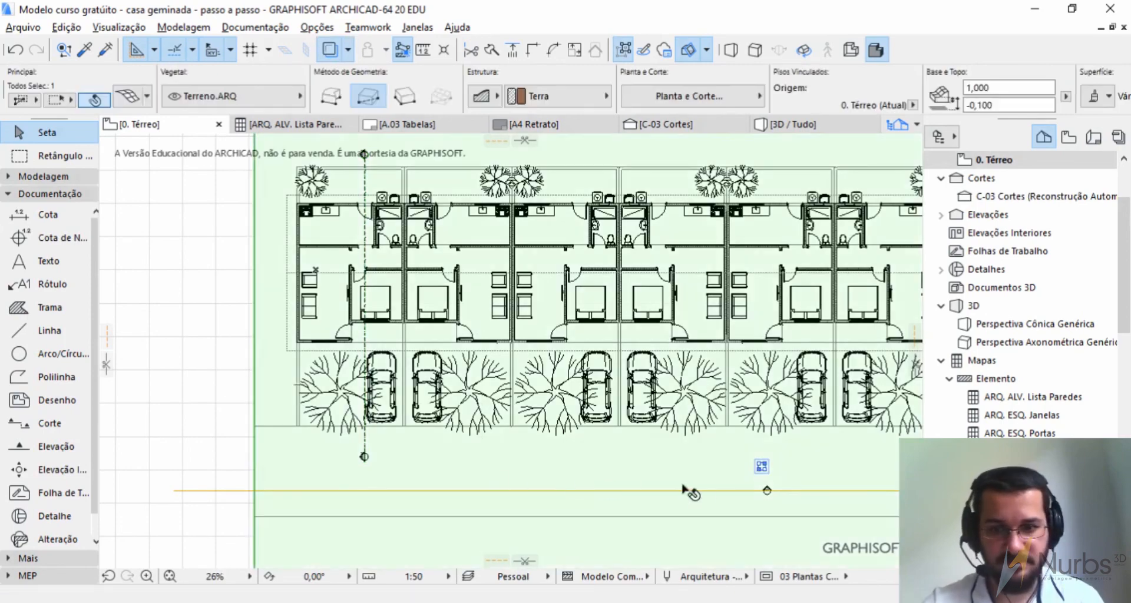
pyautogui.click(766, 490)
pyautogui.rightClick(767, 492)
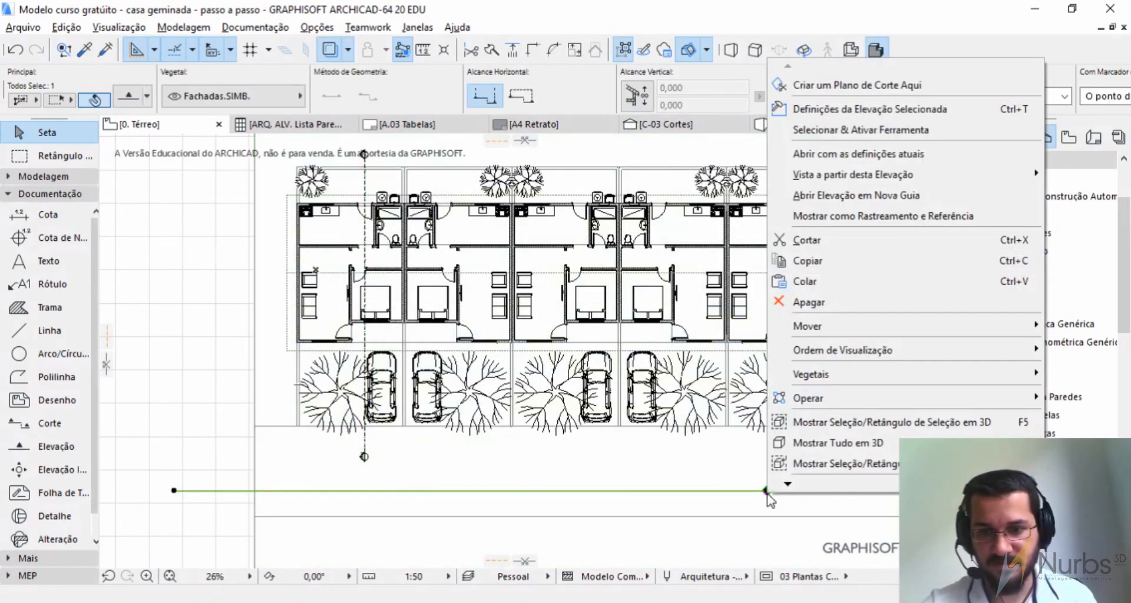
pyautogui.click(862, 158)
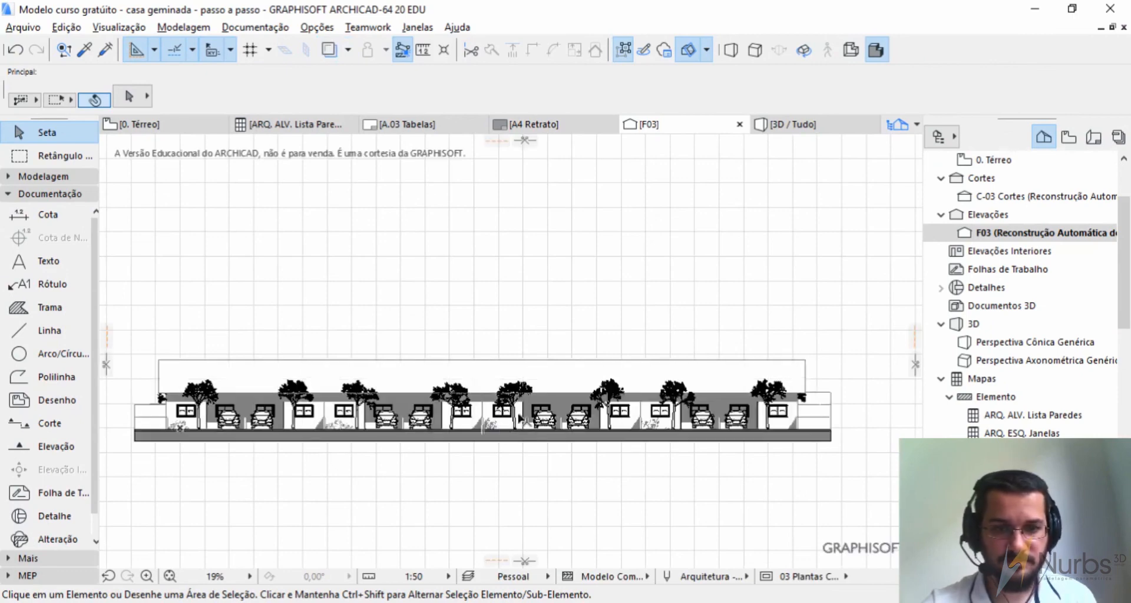
pyautogui.scroll(5, 184, 423)
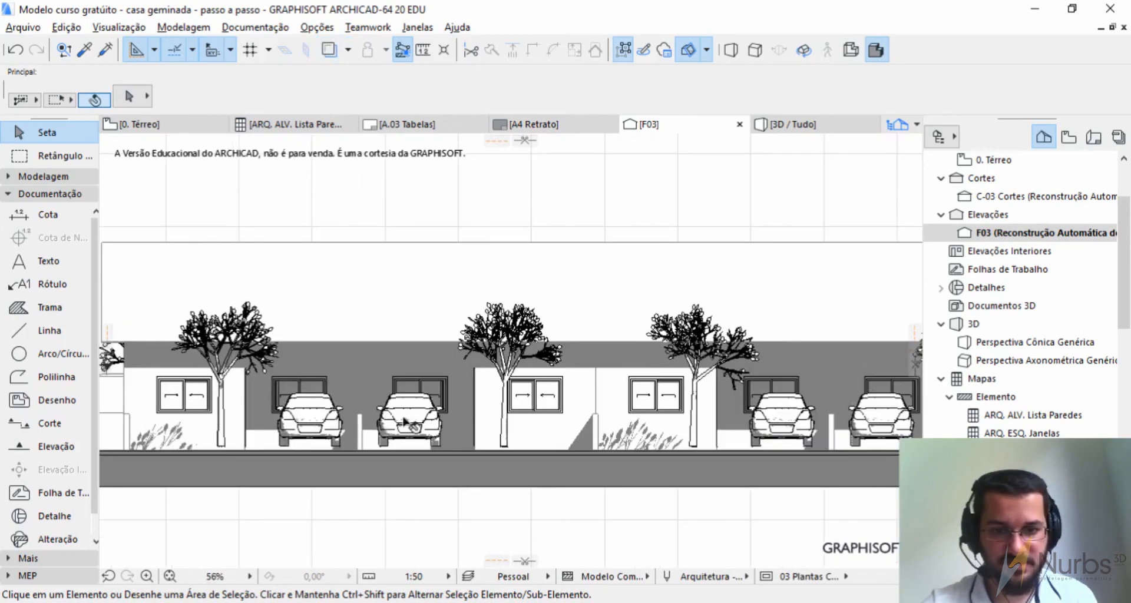
pyautogui.scroll(-7, 395, 427)
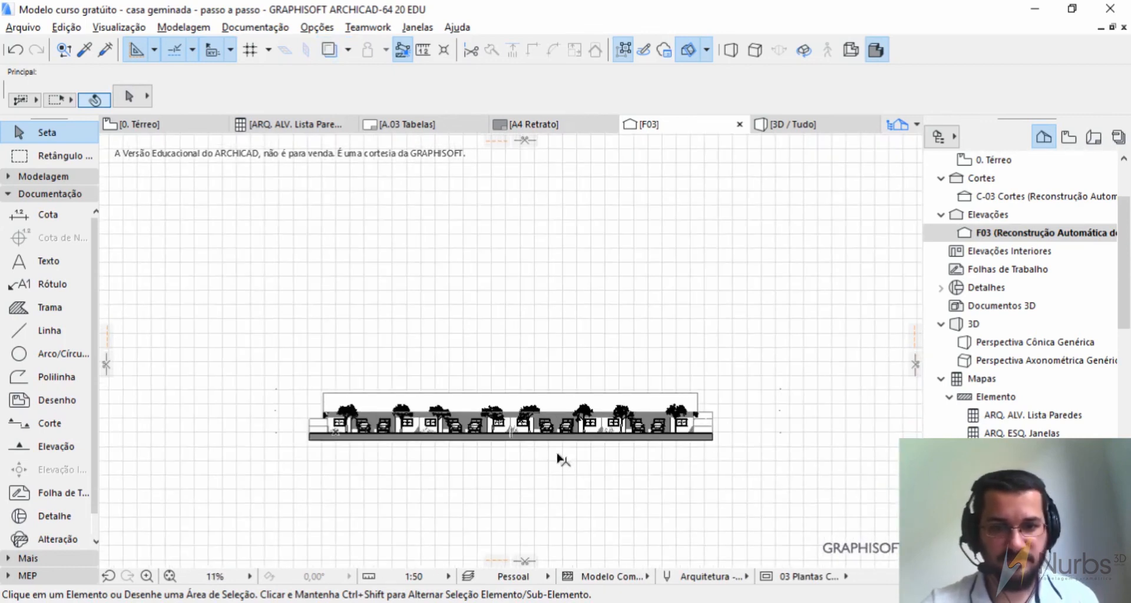
pyautogui.scroll(2, 558, 458)
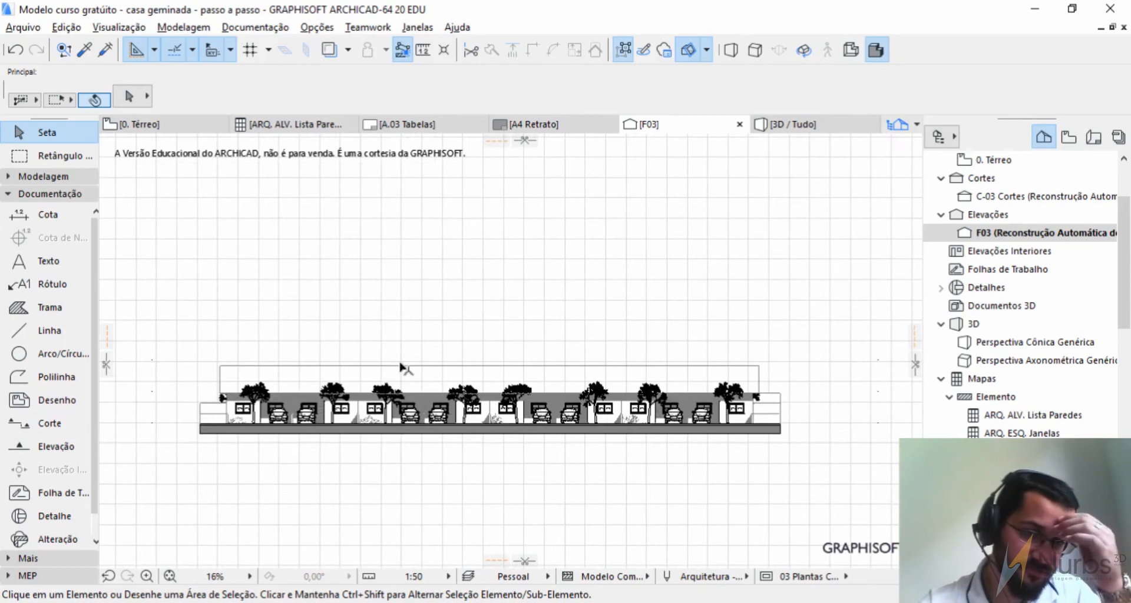
# Step: Return to the 0. Térreo floor plan, clear the F03 elevation selection, and look over the extended C-03 section line
pyautogui.click(197, 134)
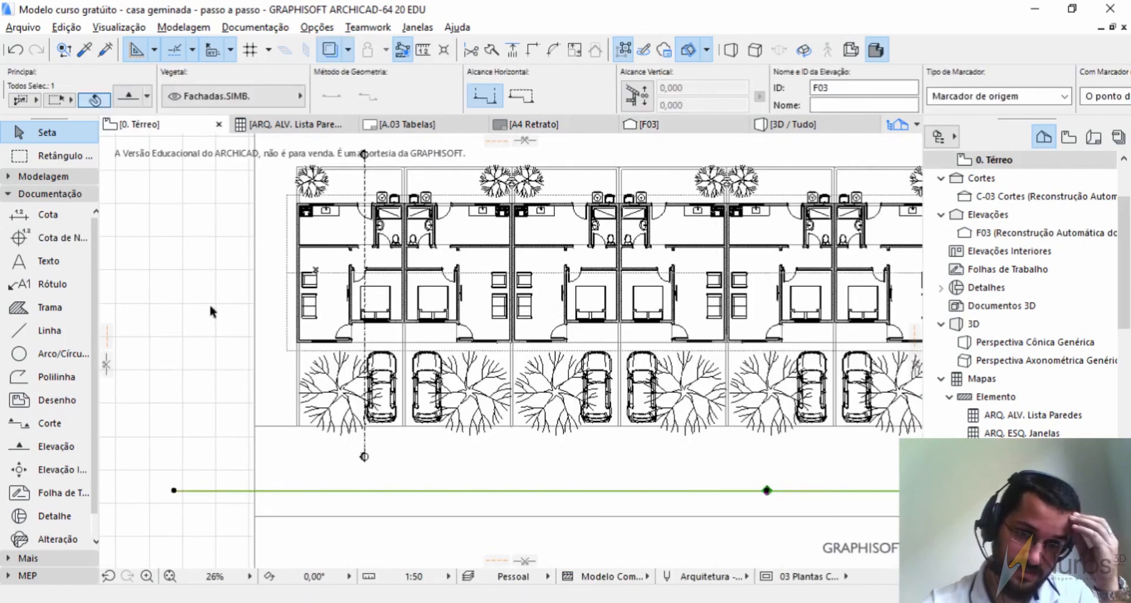
pyautogui.press('Escape')
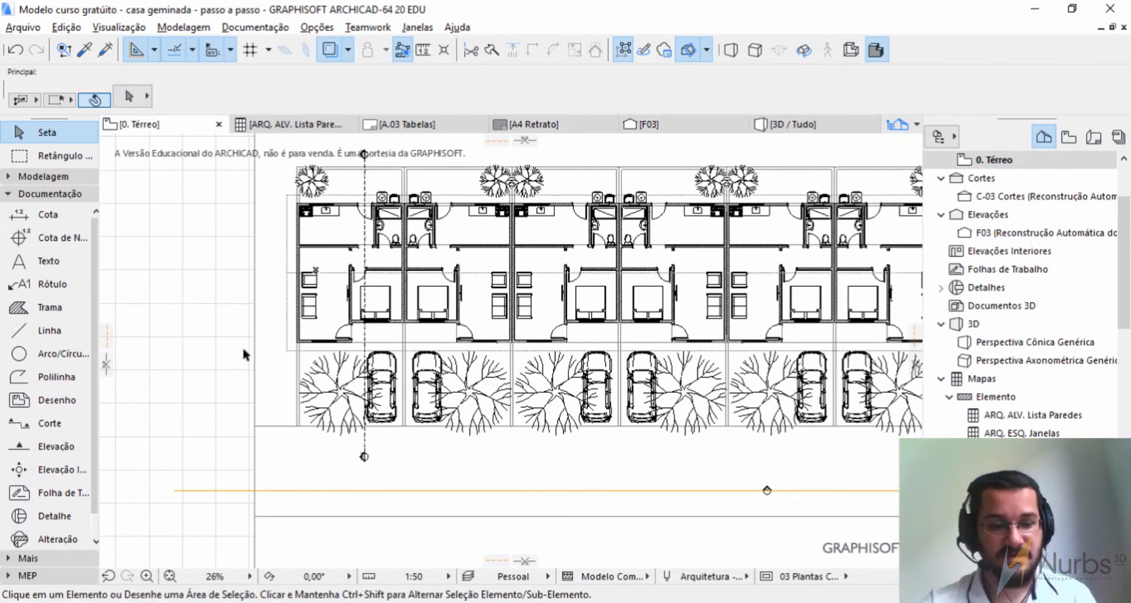
pyautogui.scroll(-2, 244, 434)
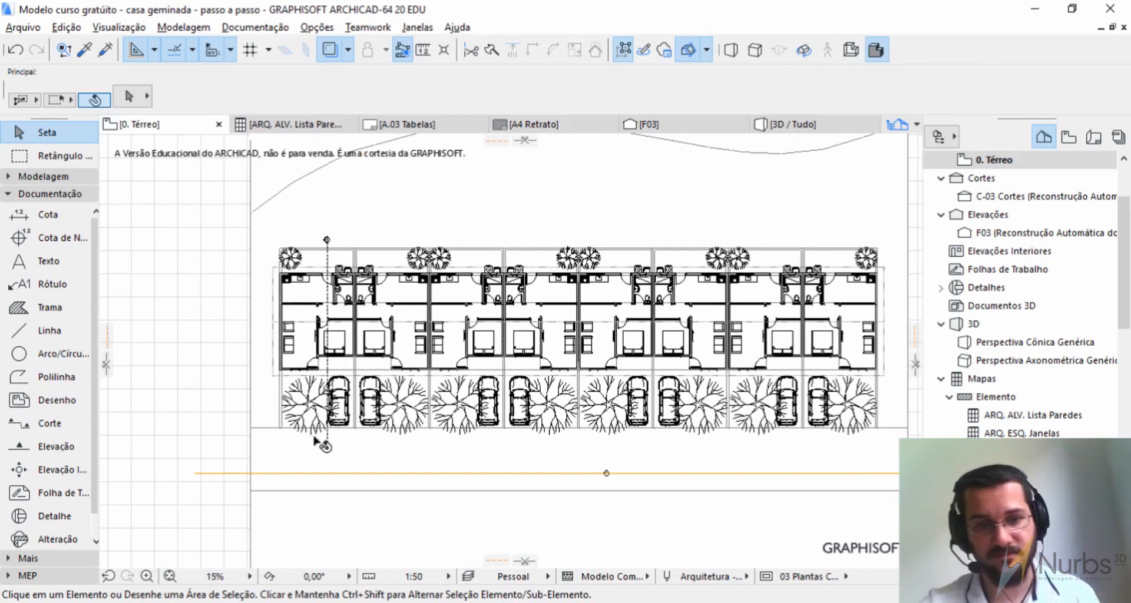
pyautogui.scroll(-1, 319, 441)
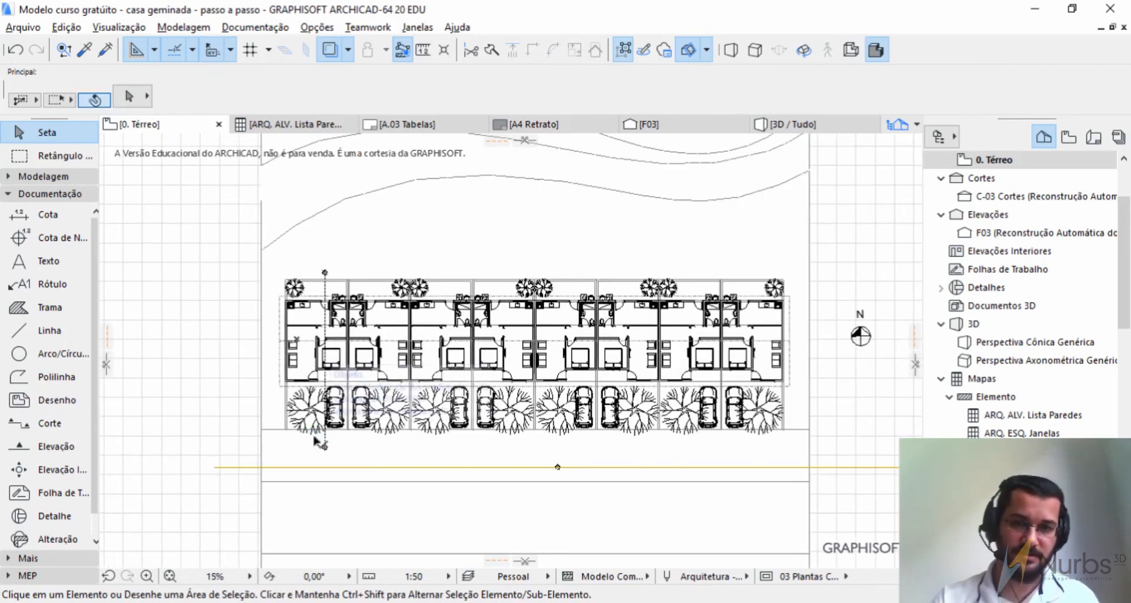
pyautogui.click(318, 440)
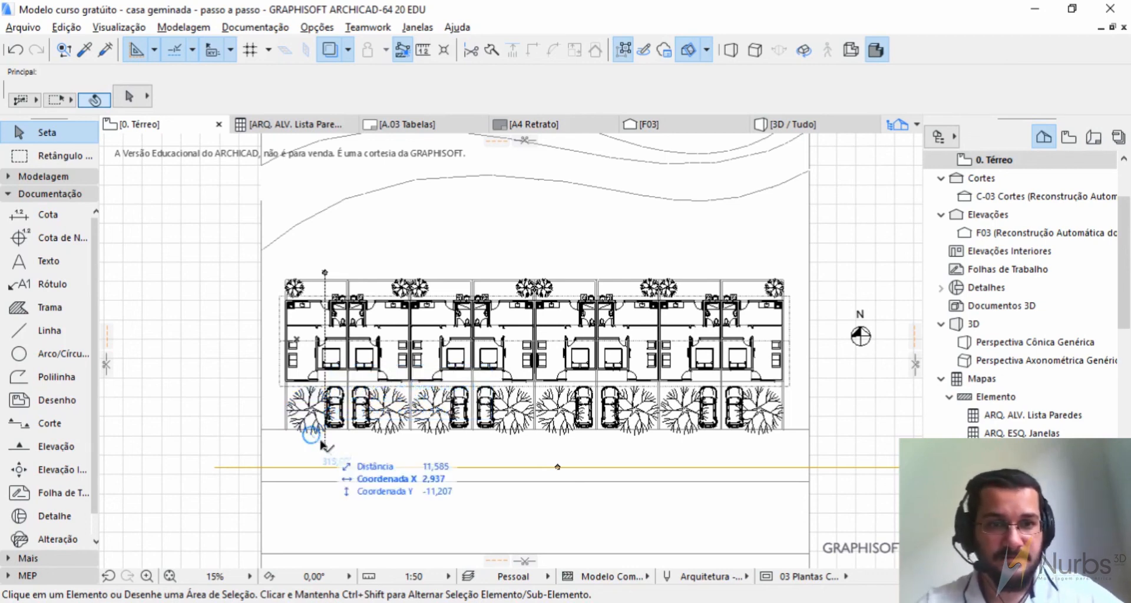
pyautogui.click(324, 442)
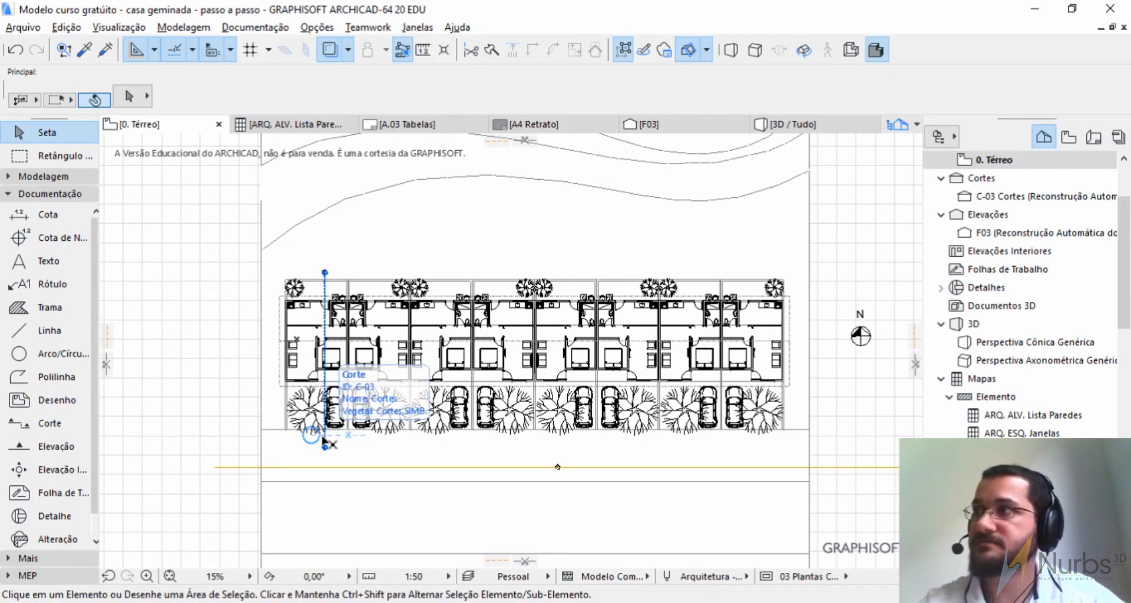
# Step: Open the 3D perspective and examine the row of houses, the street and the playground from several angles
pyautogui.press('F3')
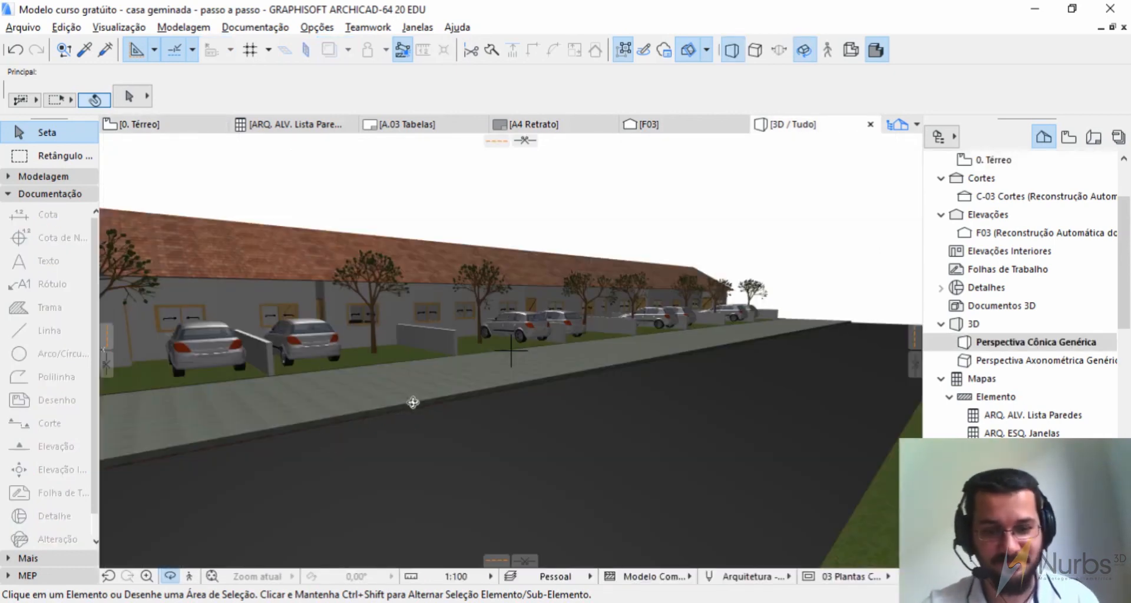
pyautogui.moveTo(401, 397); pyautogui.dragTo(373, 326)
pyautogui.scroll(-6, 356, 325)
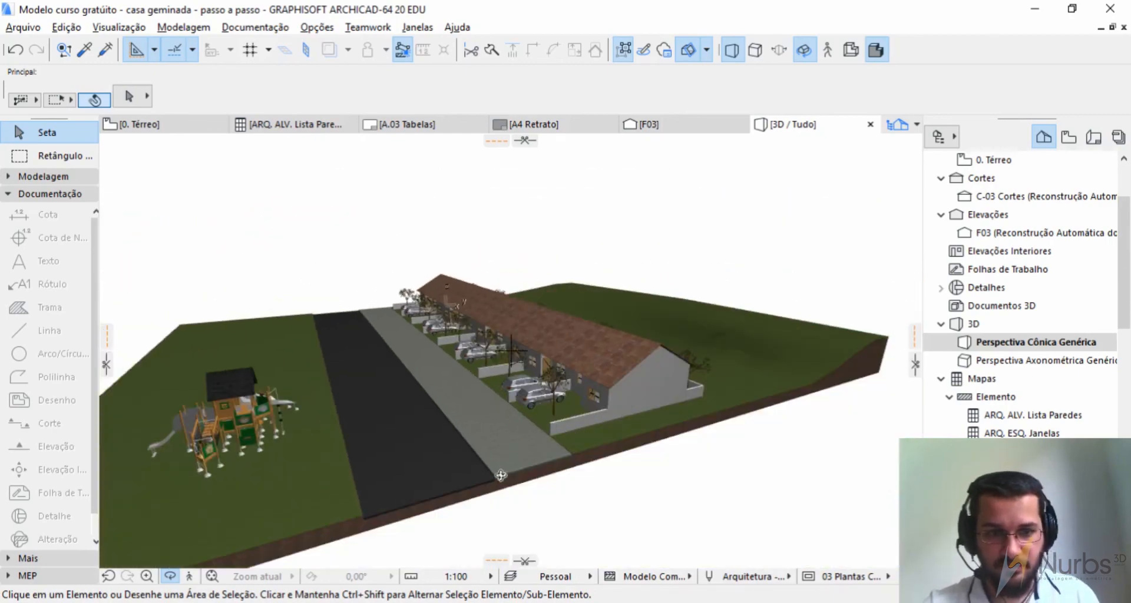
pyautogui.scroll(4, 412, 508)
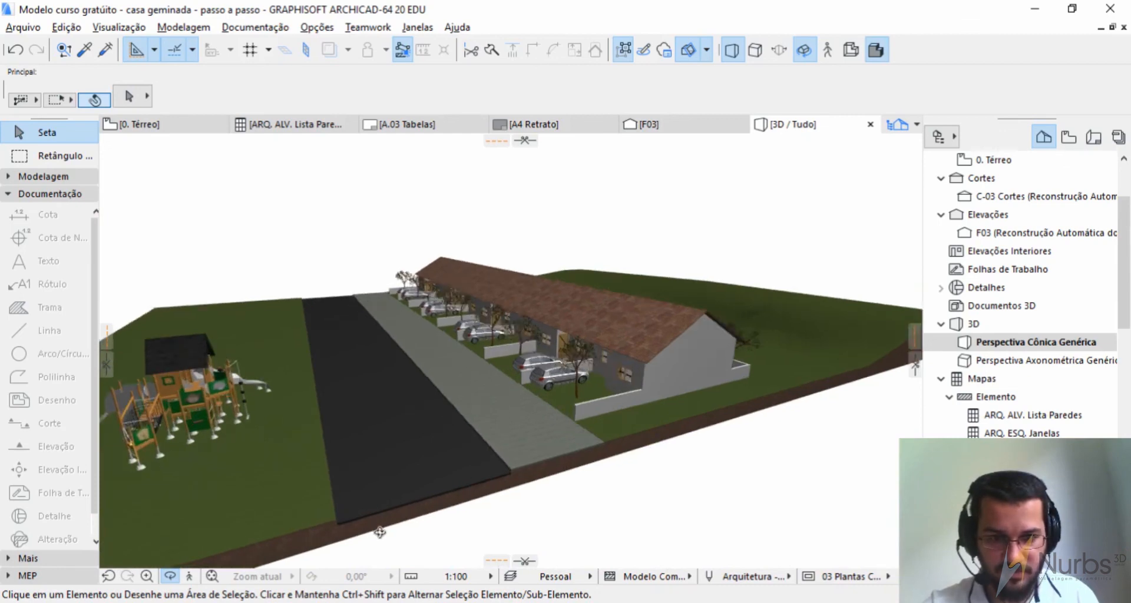
pyautogui.scroll(-5, 481, 522)
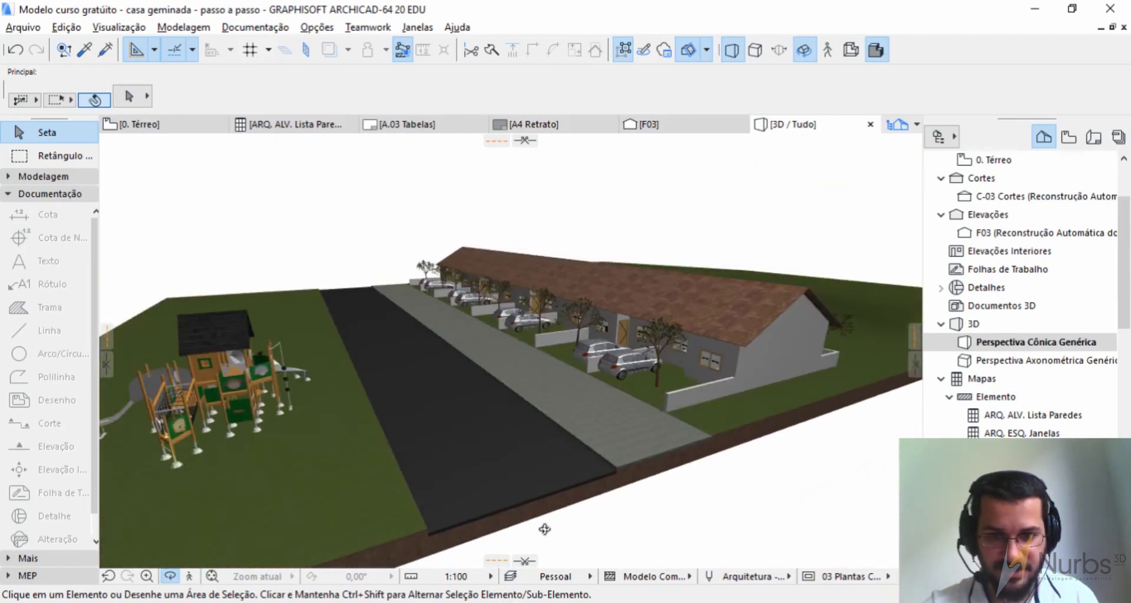
pyautogui.keyDown('shift'); pyautogui.moveTo(678, 417); pyautogui.dragTo(694, 413, button='middle'); pyautogui.keyUp('shift')
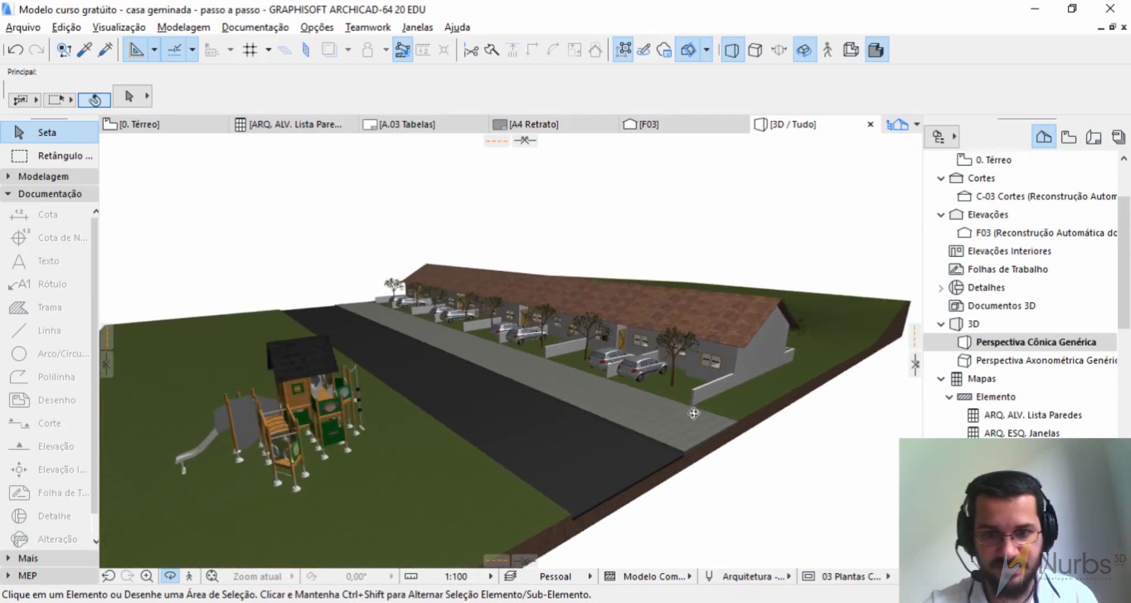
pyautogui.keyDown('shift'); pyautogui.moveTo(470, 425); pyautogui.dragTo(616, 408, button='middle'); pyautogui.keyUp('shift')
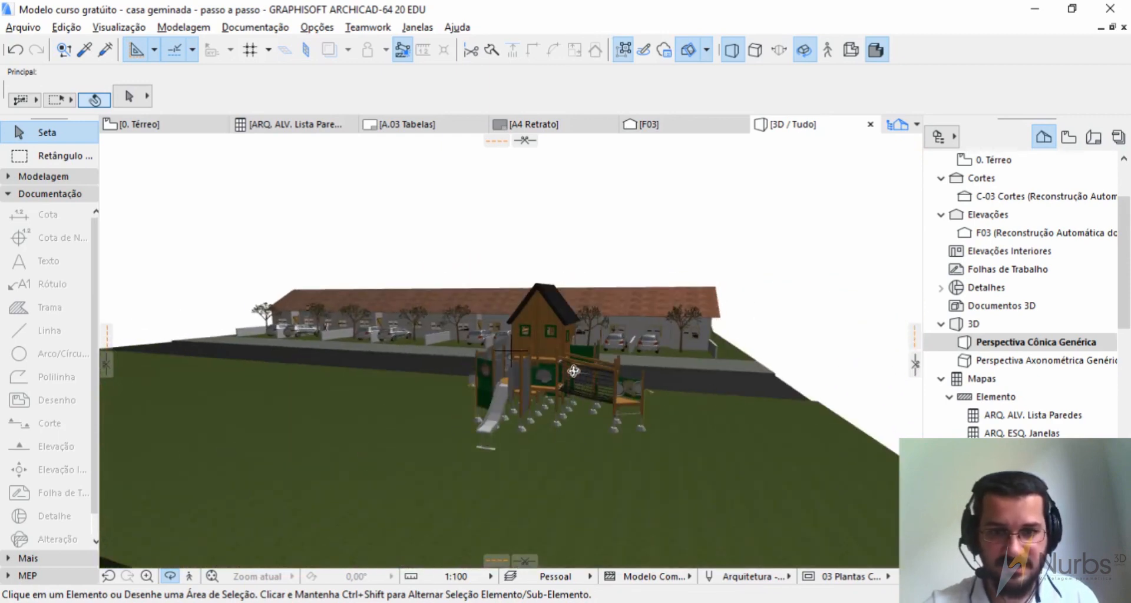
pyautogui.scroll(5, 518, 370)
pyautogui.scroll(1, 535, 380)
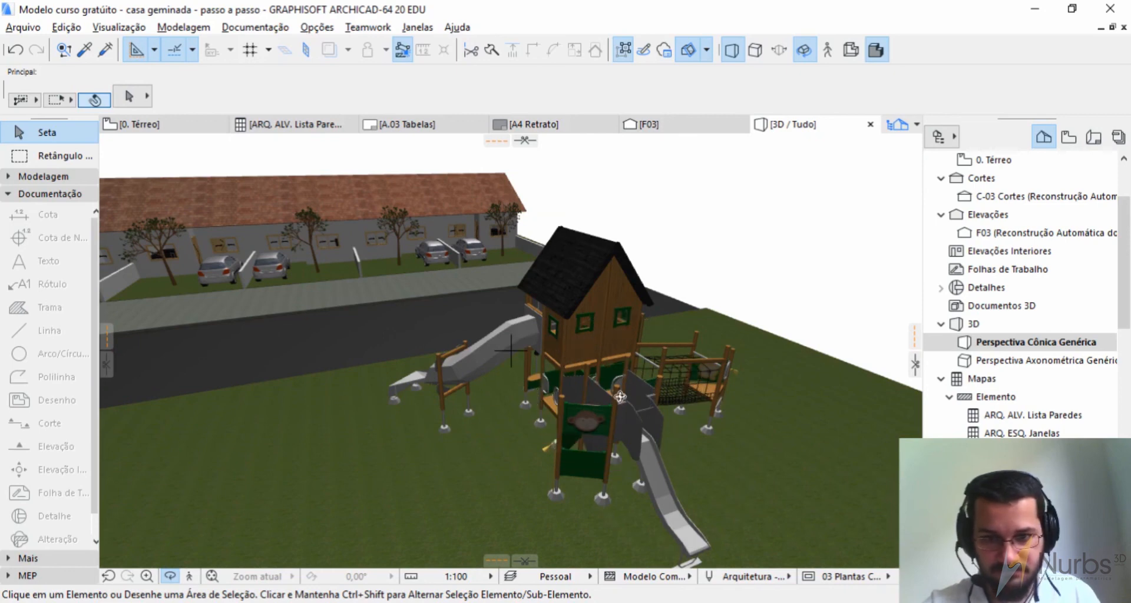
pyautogui.moveTo(619, 392); pyautogui.dragTo(437, 327)
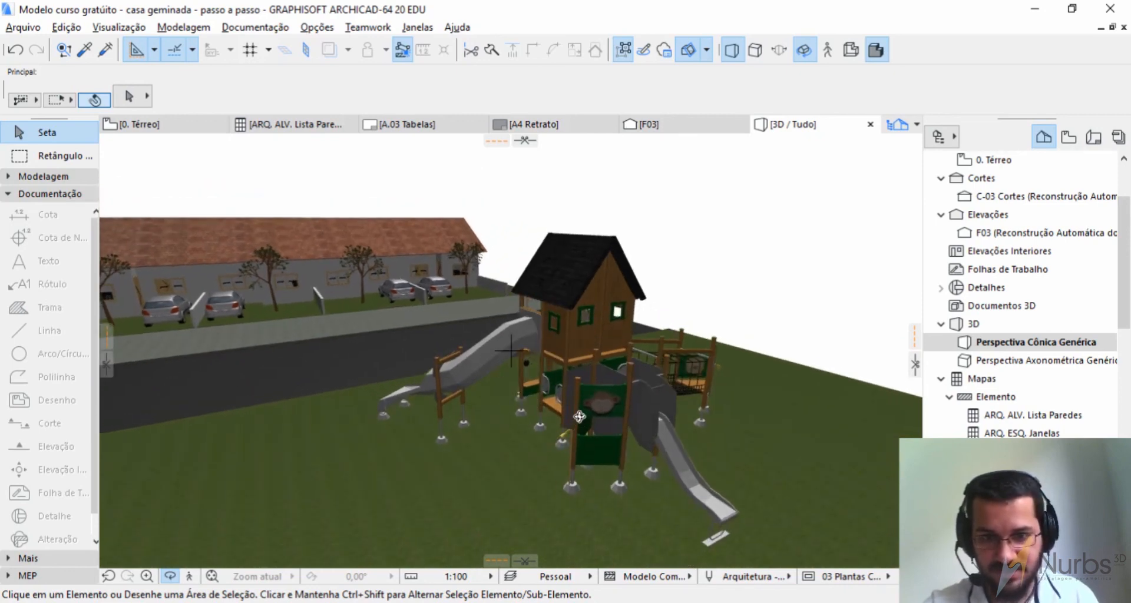
# Step: Examine the playground tower and slides from several sides together with the street and the row of houses behind
pyautogui.moveTo(591, 413); pyautogui.dragTo(485, 404)
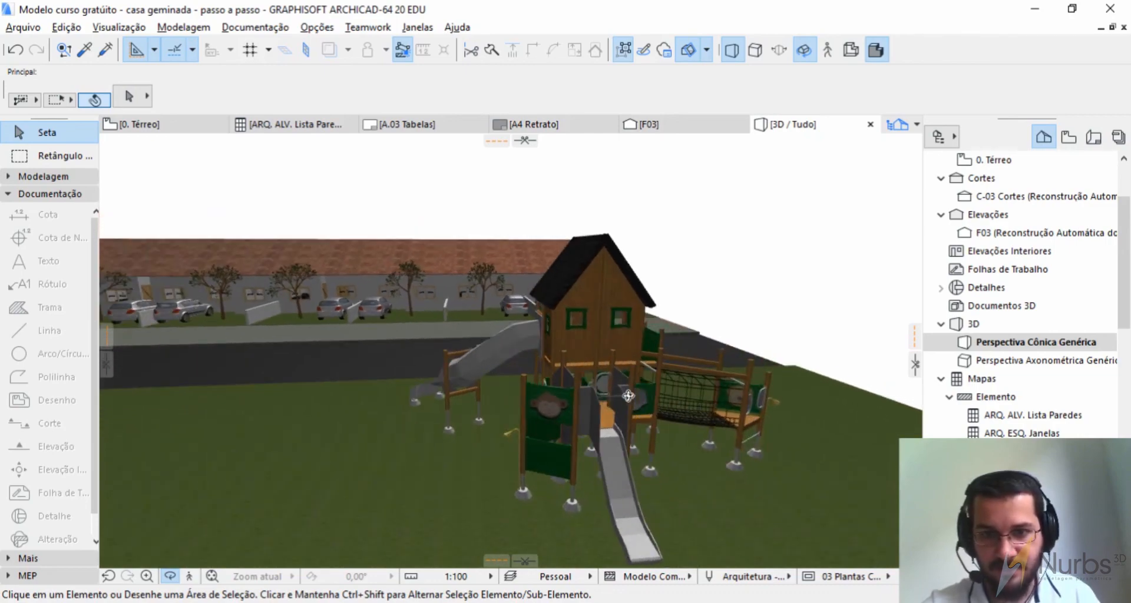
pyautogui.moveTo(627, 396); pyautogui.dragTo(548, 391)
pyautogui.moveTo(665, 381); pyautogui.dragTo(741, 336)
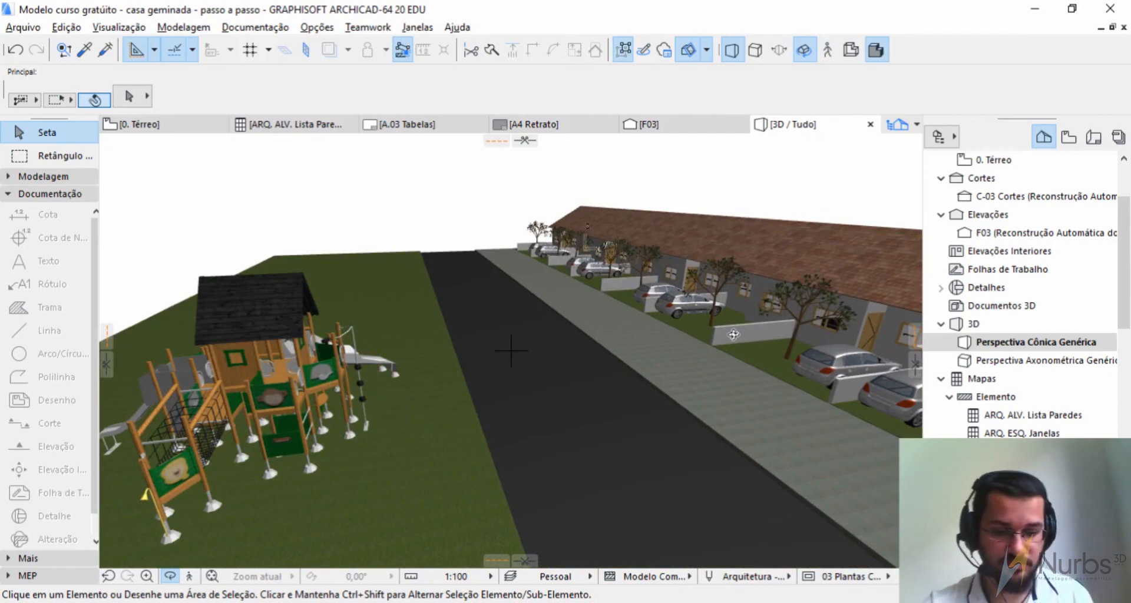
pyautogui.moveTo(763, 342); pyautogui.dragTo(768, 334)
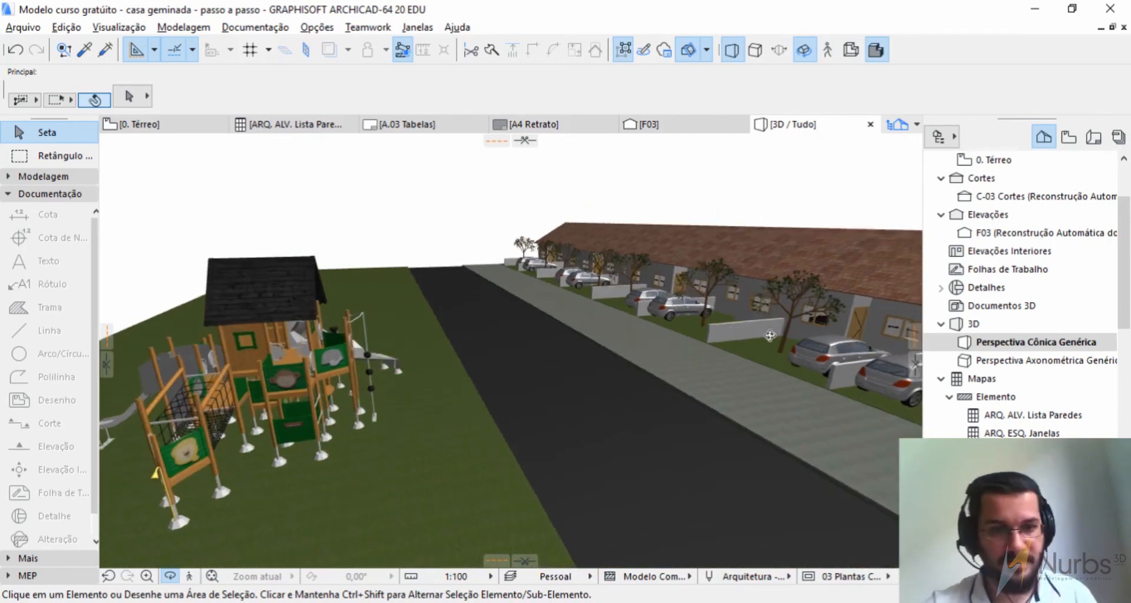
pyautogui.press('ctrl')
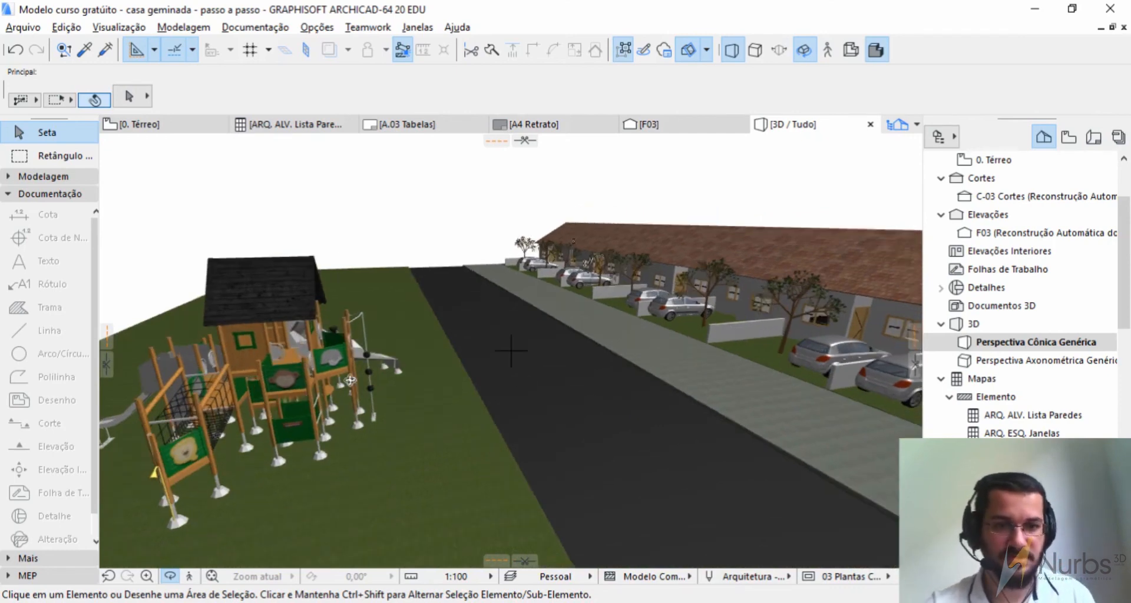
pyautogui.moveTo(289, 403); pyautogui.dragTo(553, 416)
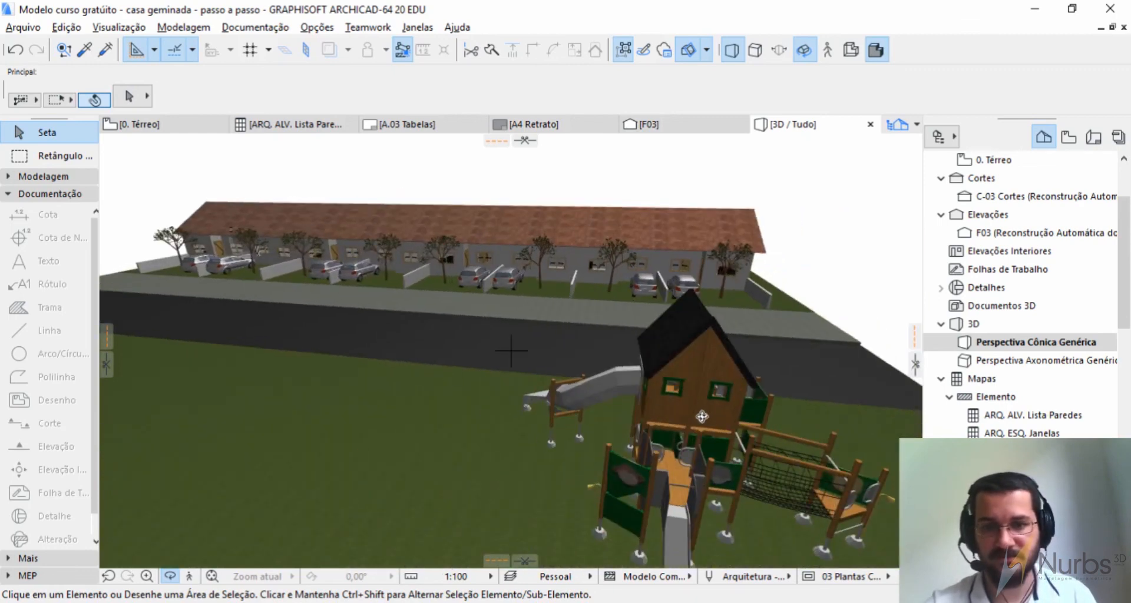
pyautogui.moveTo(647, 270); pyautogui.dragTo(637, 243)
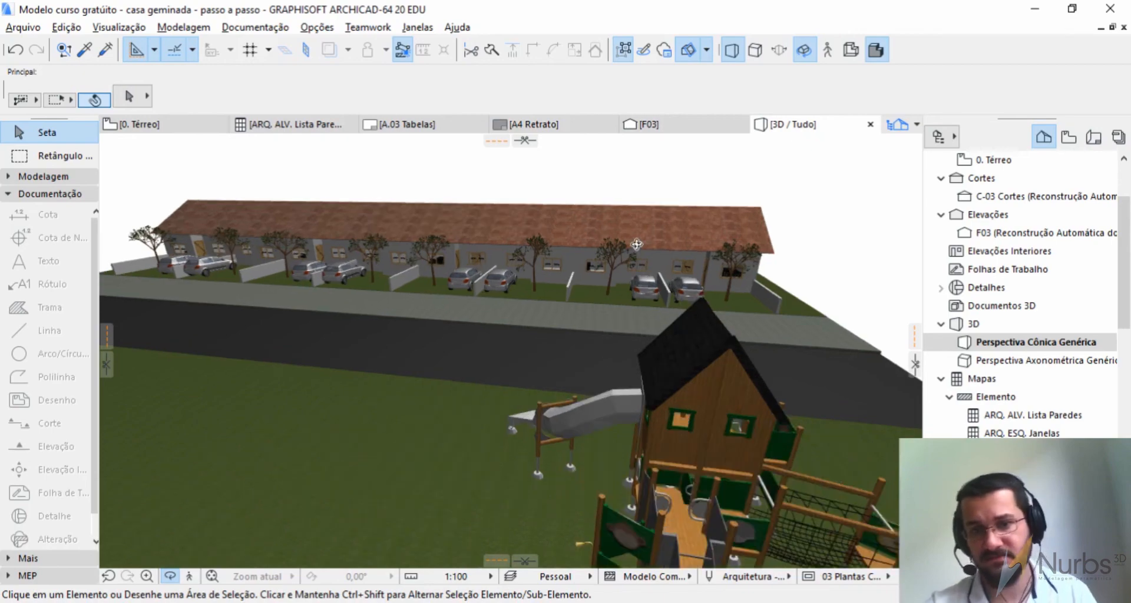
pyautogui.moveTo(680, 287); pyautogui.dragTo(559, 309)
pyautogui.scroll(-3, 429, 297)
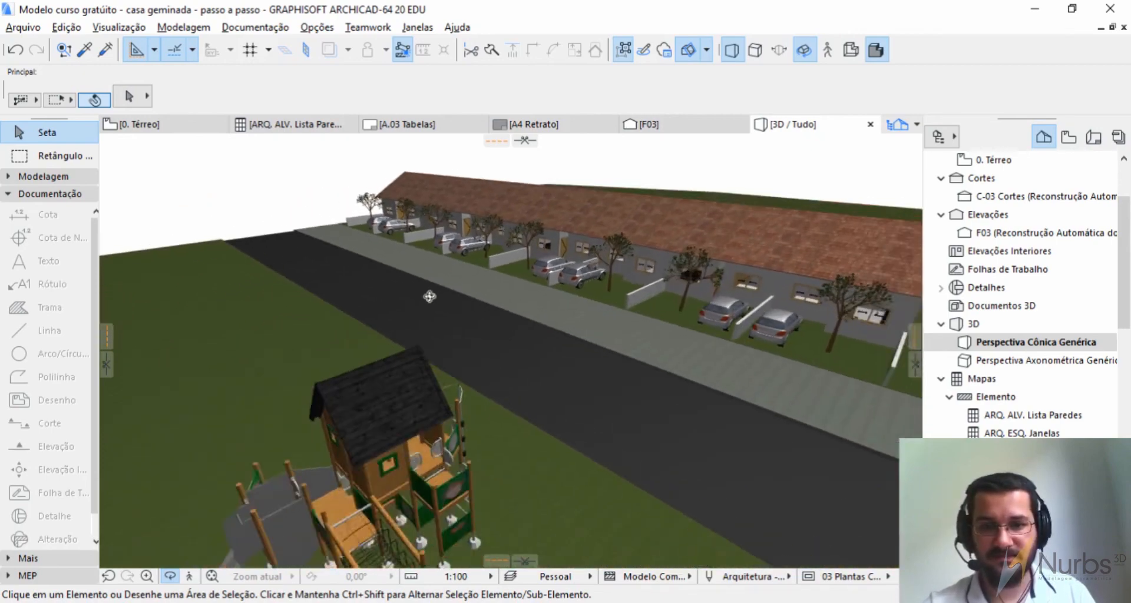
pyautogui.moveTo(670, 308); pyautogui.dragTo(587, 287)
pyautogui.scroll(5, 774, 311)
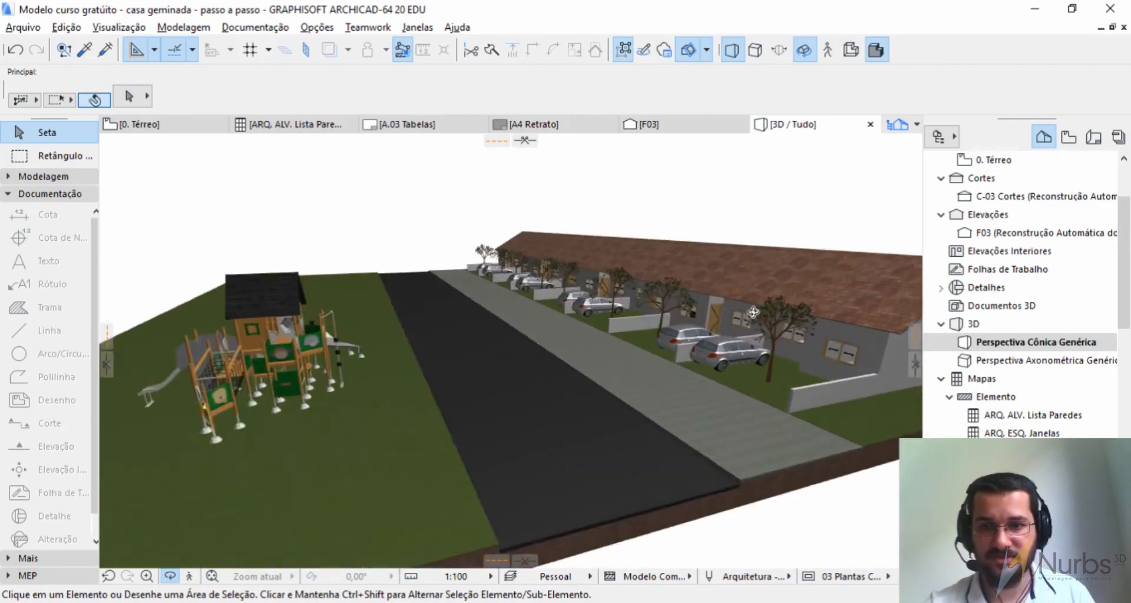
# Step: Inspect the front yards of the houses up close, including parked cars, dividing walls, trees, doors and windows
pyautogui.keyDown('shift'); pyautogui.moveTo(731, 322); pyautogui.dragTo(634, 325, button='middle'); pyautogui.keyUp('shift')
pyautogui.moveTo(634, 325); pyautogui.dragTo(548, 381)
pyautogui.scroll(4, 690, 327)
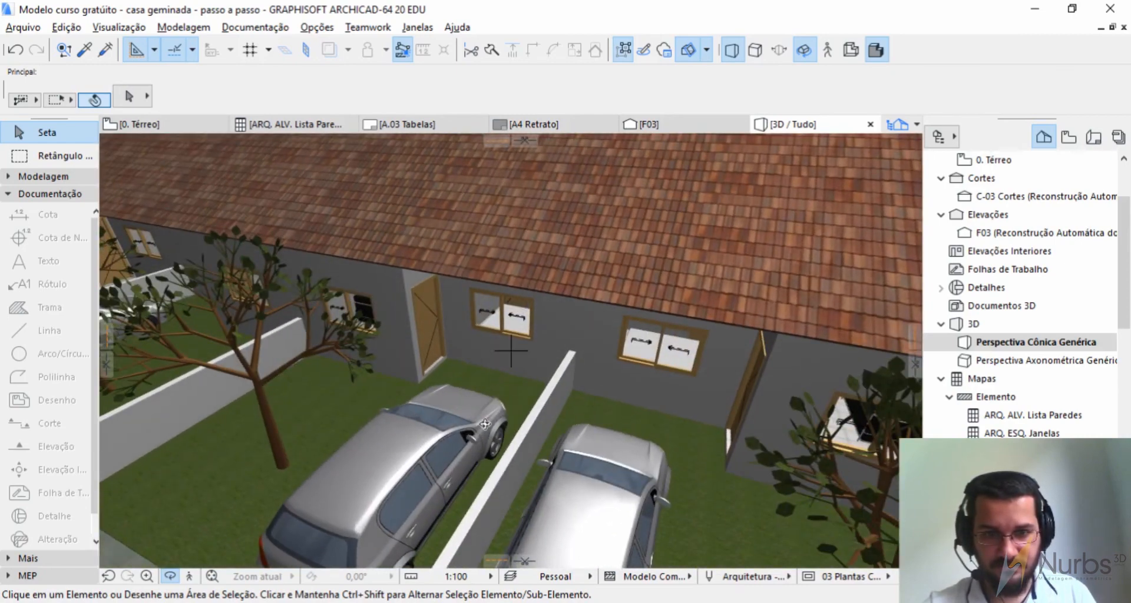
pyautogui.scroll(-5, 539, 376)
pyautogui.moveTo(495, 353); pyautogui.dragTo(713, 392, button='middle')
pyautogui.scroll(5, 424, 343)
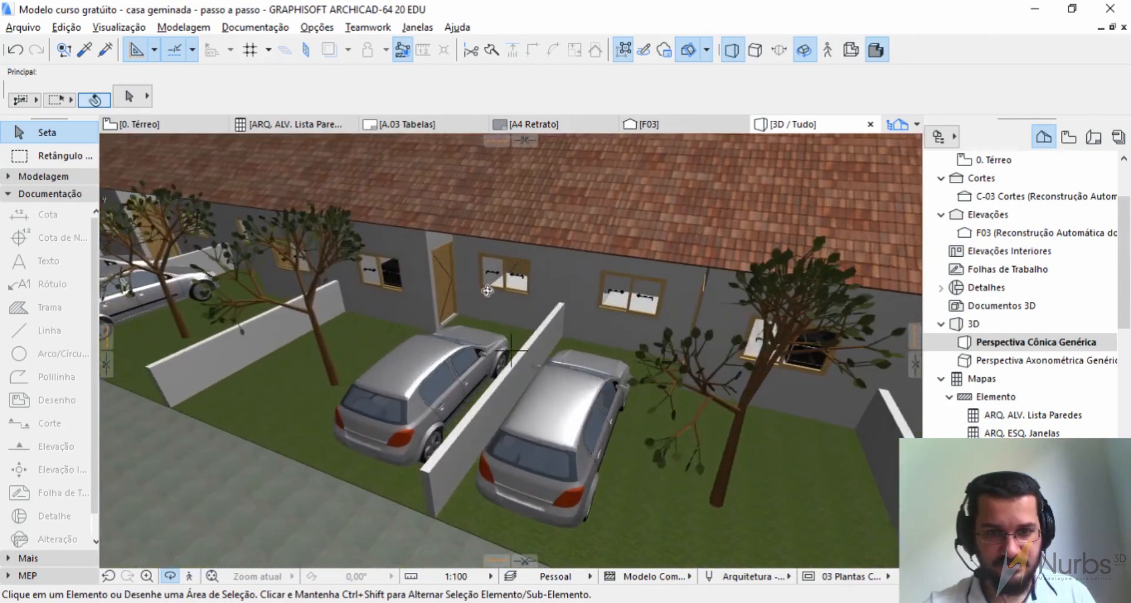
# Step: Inspect the rear yards of the houses, including the laundry sinks, washing machines, back doors, windows and low walls
pyautogui.scroll(-4, 487, 290)
pyautogui.moveTo(748, 283); pyautogui.dragTo(592, 251, button='middle')
pyautogui.scroll(2, 501, 317)
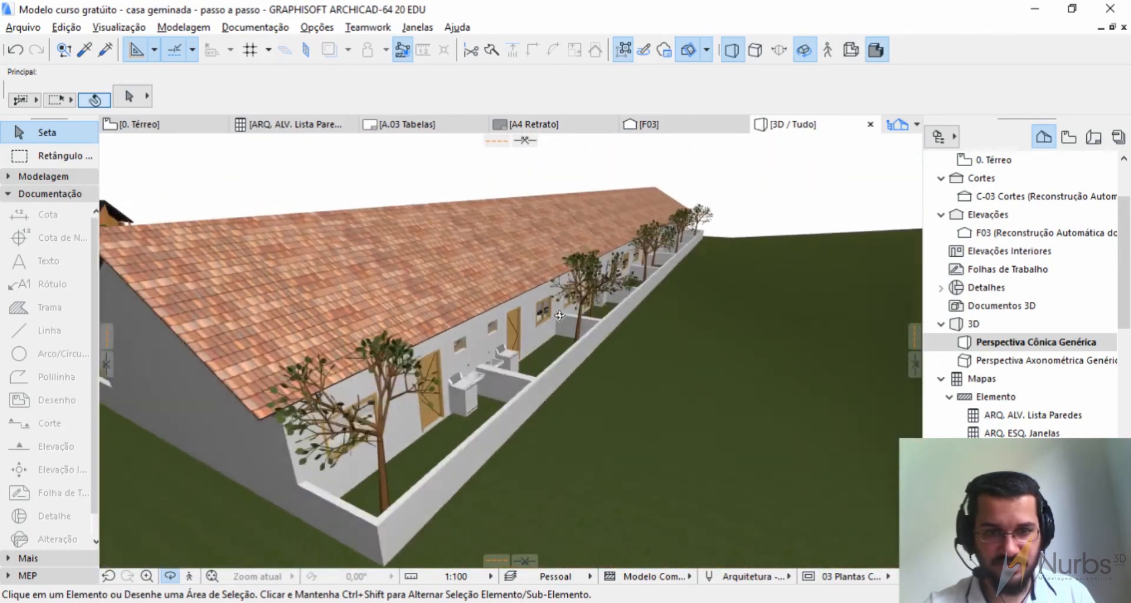
pyautogui.scroll(4, 452, 426)
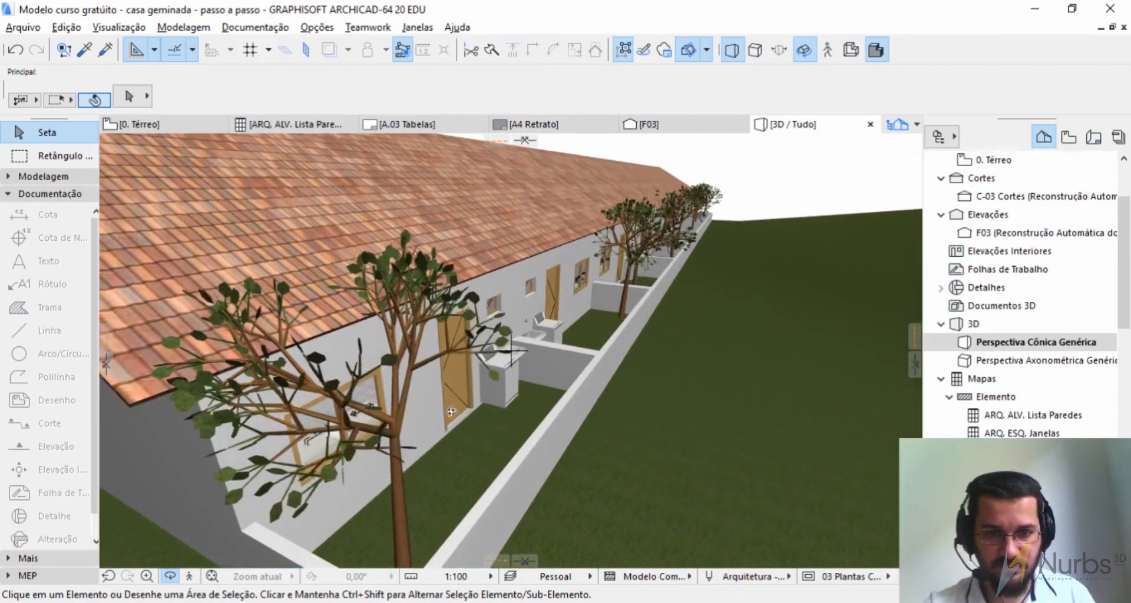
pyautogui.keyDown('shift'); pyautogui.moveTo(451, 412); pyautogui.dragTo(357, 408, button='middle'); pyautogui.keyUp('shift')
pyautogui.scroll(2, 466, 347)
pyautogui.keyDown('shift'); pyautogui.moveTo(465, 348); pyautogui.dragTo(611, 296, button='middle'); pyautogui.keyUp('shift')
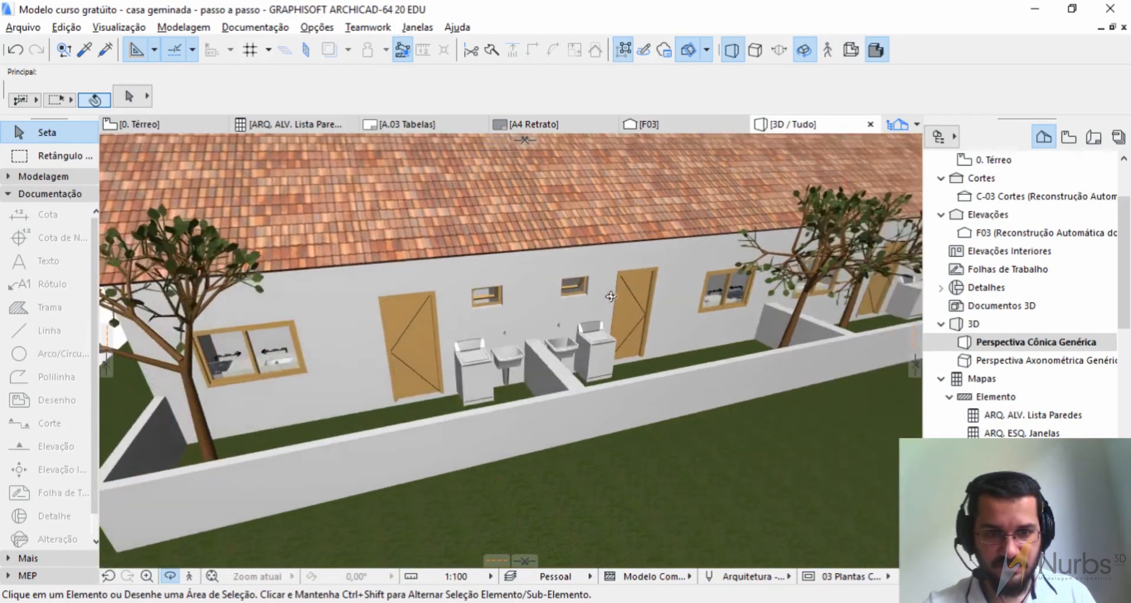
pyautogui.moveTo(611, 296); pyautogui.dragTo(640, 300)
pyautogui.scroll(2, 566, 318)
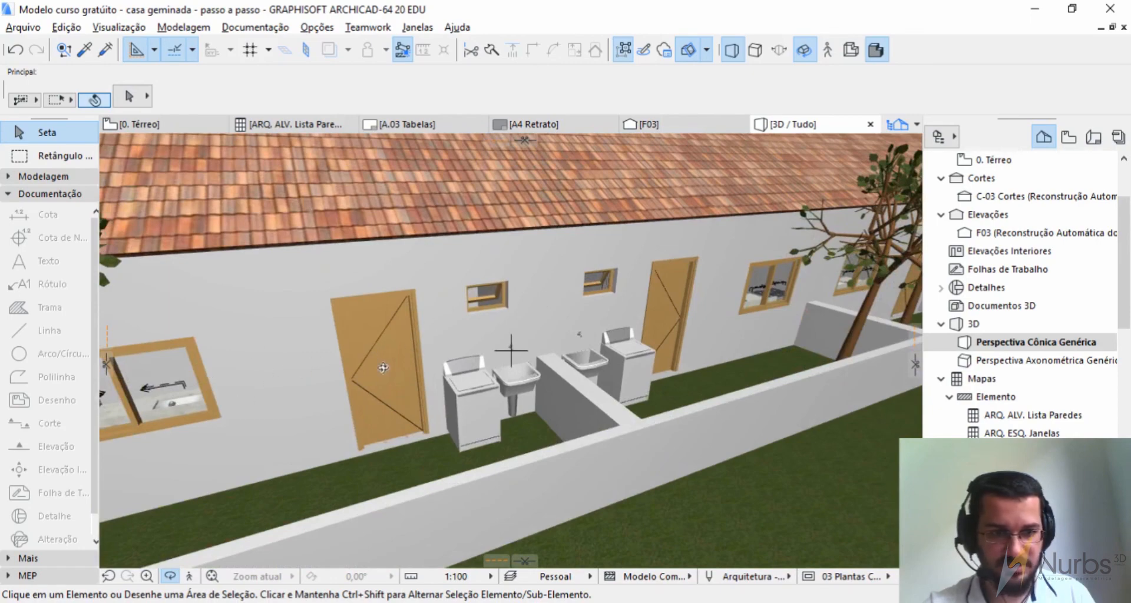
pyautogui.keyDown('shift'); pyautogui.moveTo(430, 362); pyautogui.dragTo(611, 323, button='middle'); pyautogui.keyUp('shift')
pyautogui.scroll(4, 611, 323)
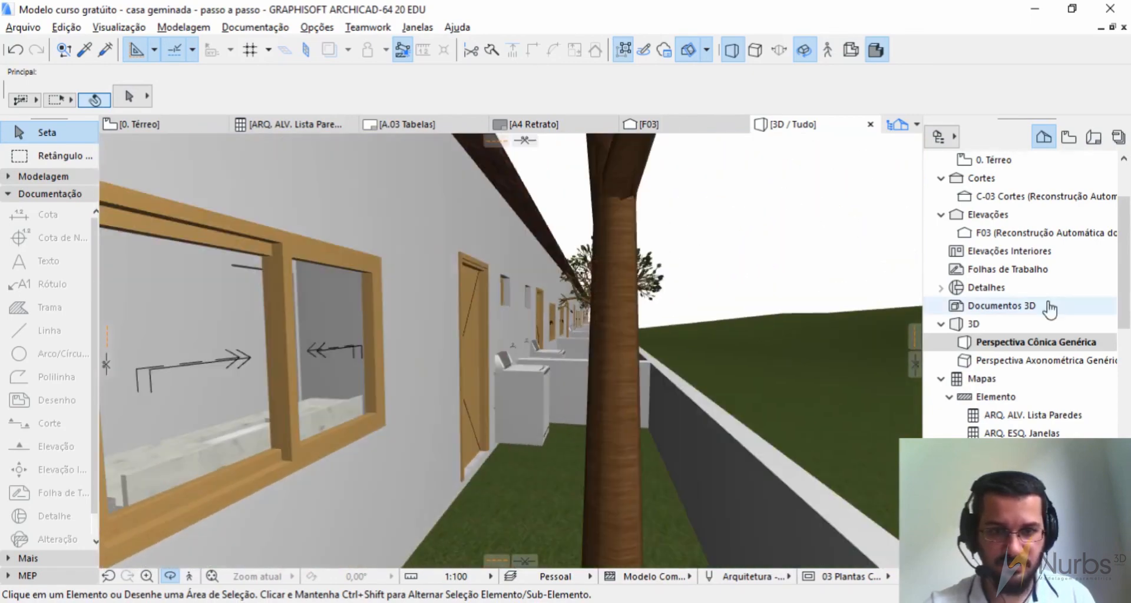
# Step: Enter a house through the rear and examine its interior, including the kitchen counter, tiled floor, corridor and door openings
pyautogui.scroll(3, 598, 352)
pyautogui.moveTo(598, 352); pyautogui.dragTo(628, 318)
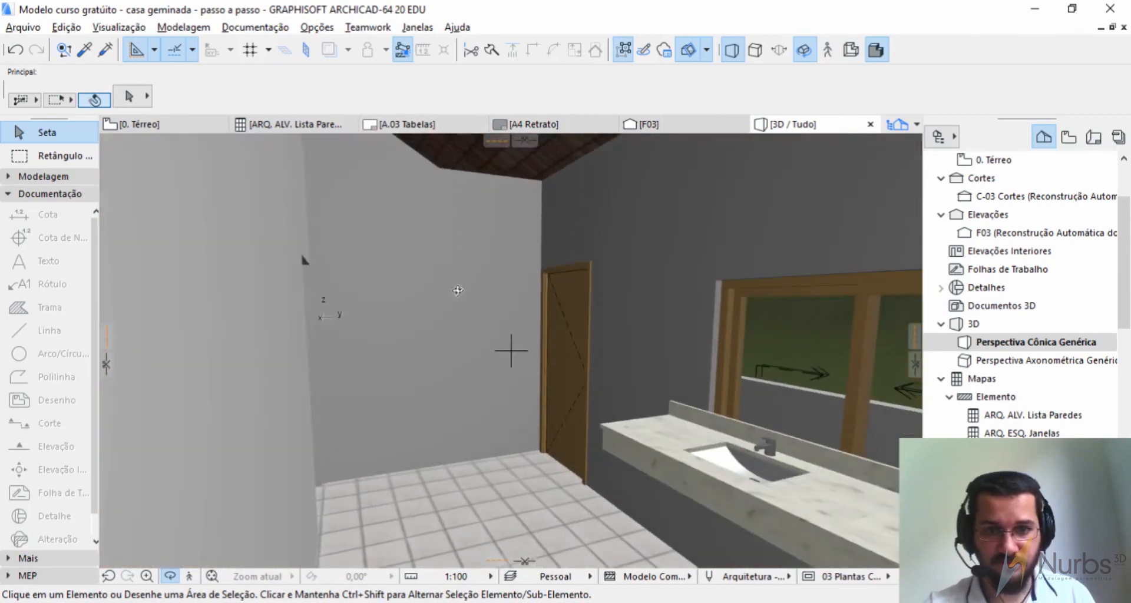
pyautogui.moveTo(459, 289); pyautogui.dragTo(424, 275)
pyautogui.moveTo(425, 274); pyautogui.dragTo(428, 283, button='middle')
pyautogui.moveTo(503, 389); pyautogui.dragTo(419, 380, button='middle')
pyautogui.moveTo(511, 350); pyautogui.dragTo(204, 284)
pyautogui.scroll(5, 202, 254)
pyautogui.scroll(3, 202, 255)
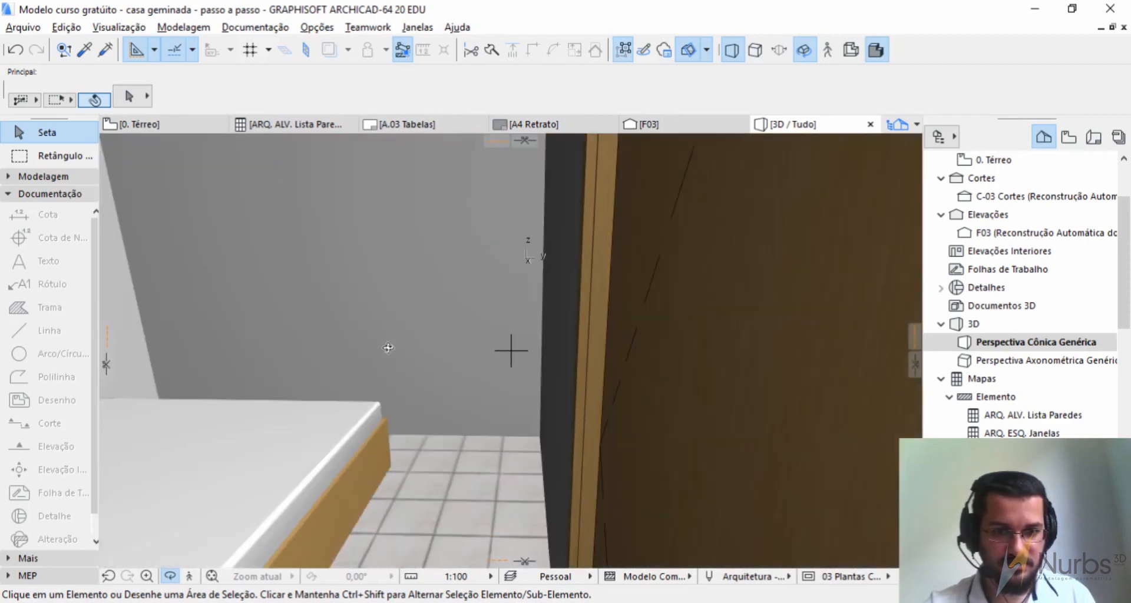
pyautogui.scroll(-8, 405, 452)
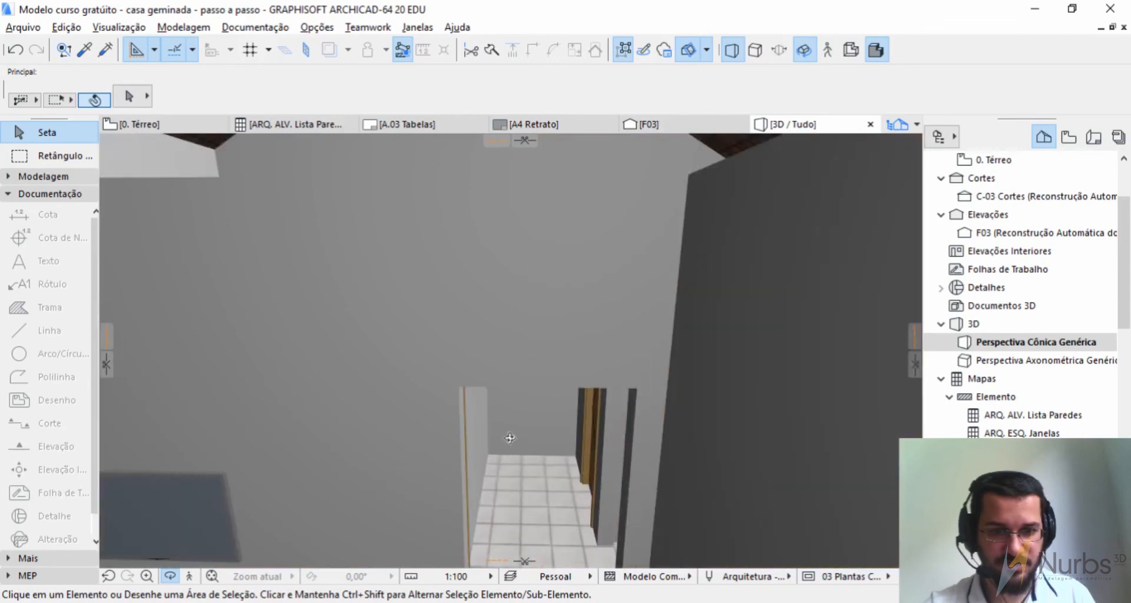
pyautogui.scroll(2, 533, 436)
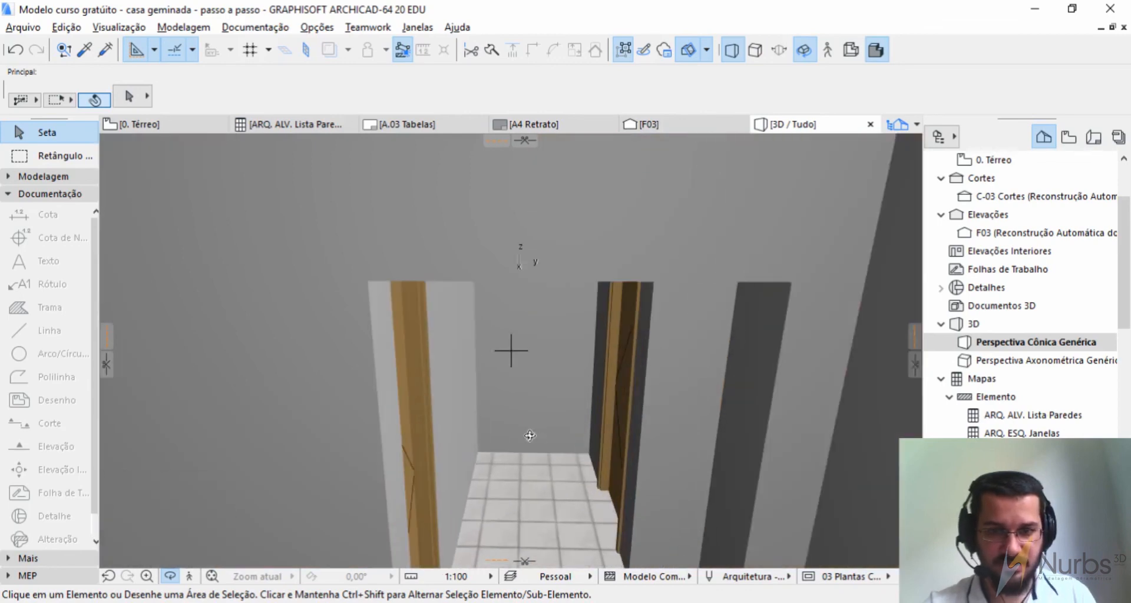
# Step: Leave the house interior and frame the whole row of houses from the street side
pyautogui.scroll(-10, 557, 349)
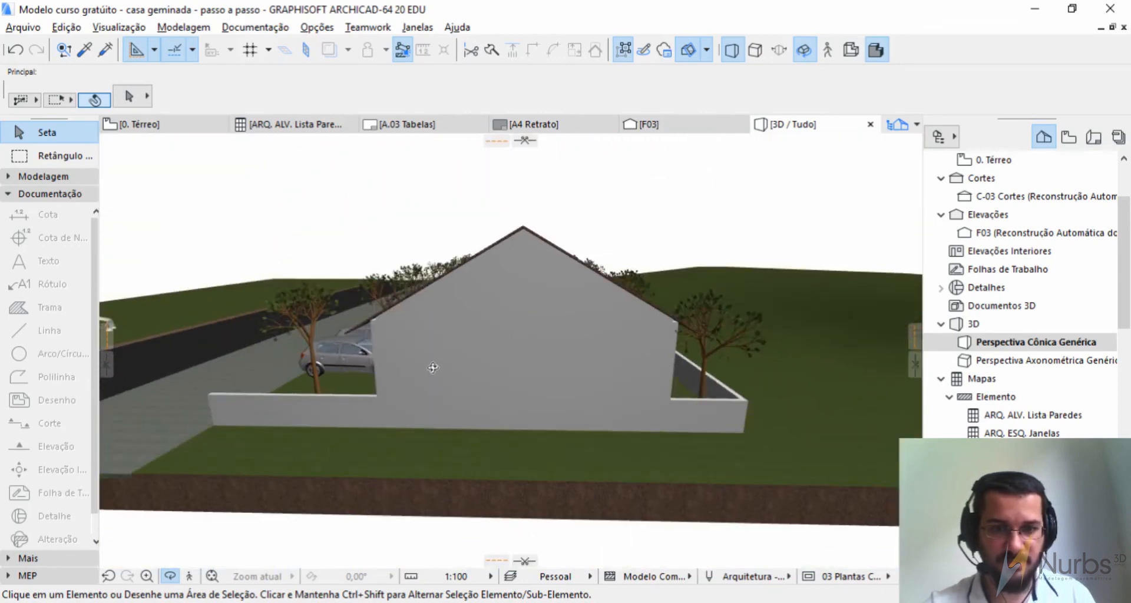
pyautogui.keyDown('shift'); pyautogui.moveTo(433, 367); pyautogui.dragTo(732, 286, button='middle'); pyautogui.keyUp('shift')
pyautogui.scroll(-3, 733, 285)
pyautogui.keyDown('shift'); pyautogui.moveTo(219, 275); pyautogui.dragTo(378, 325, button='middle'); pyautogui.keyUp('shift')
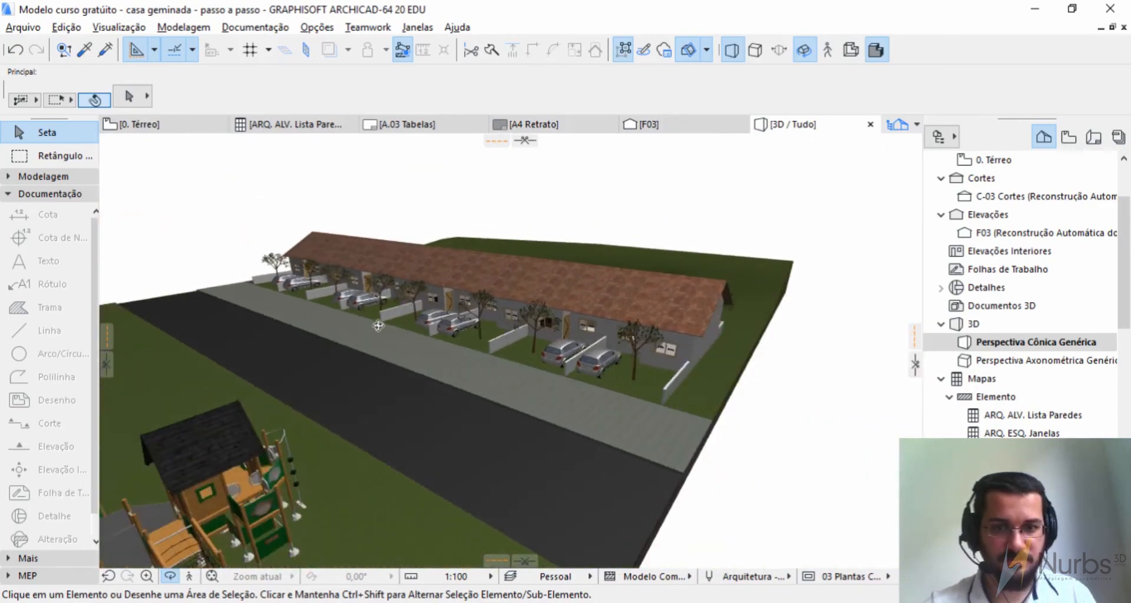
pyautogui.scroll(2, 345, 271)
pyautogui.keyDown('shift'); pyautogui.moveTo(345, 271); pyautogui.dragTo(453, 275, button='middle'); pyautogui.keyUp('shift')
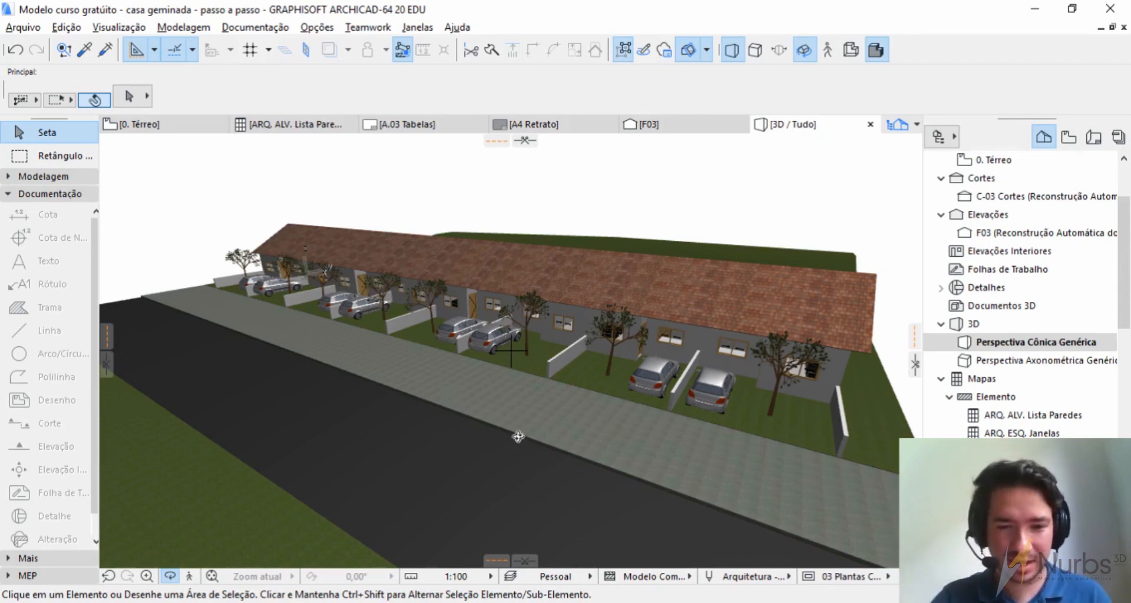
# Step: Switch to the Chrome browser, bring up the nurbs3D ARCHICAD 20 course page, and look through its BIM WORKSHOP and Módulo 1 sections
pyautogui.click(562, 602)
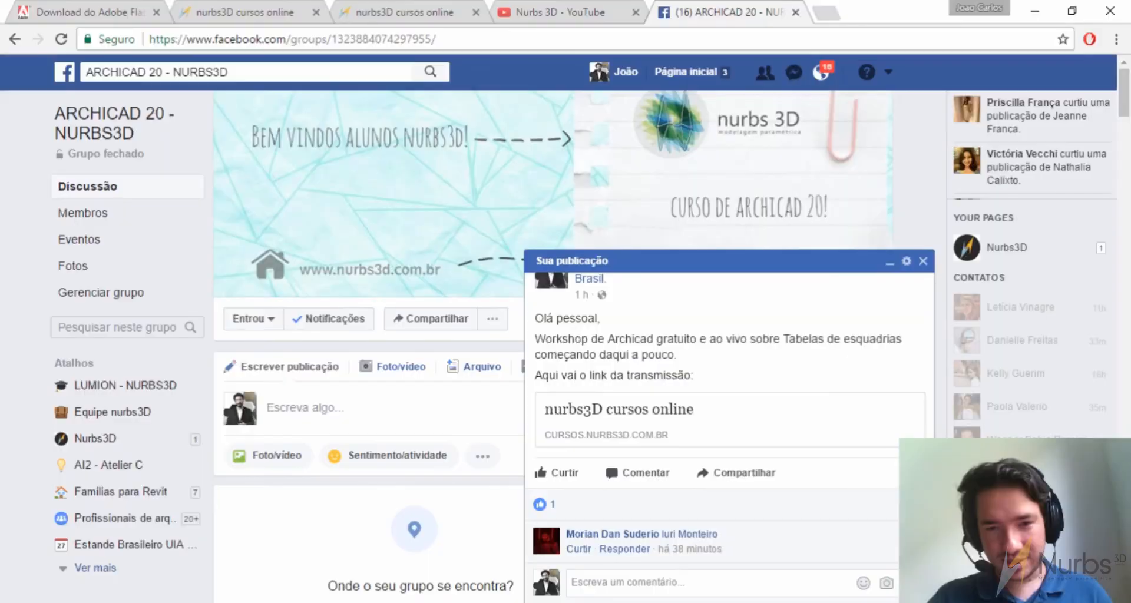
pyautogui.click(397, 7)
pyautogui.click(252, 6)
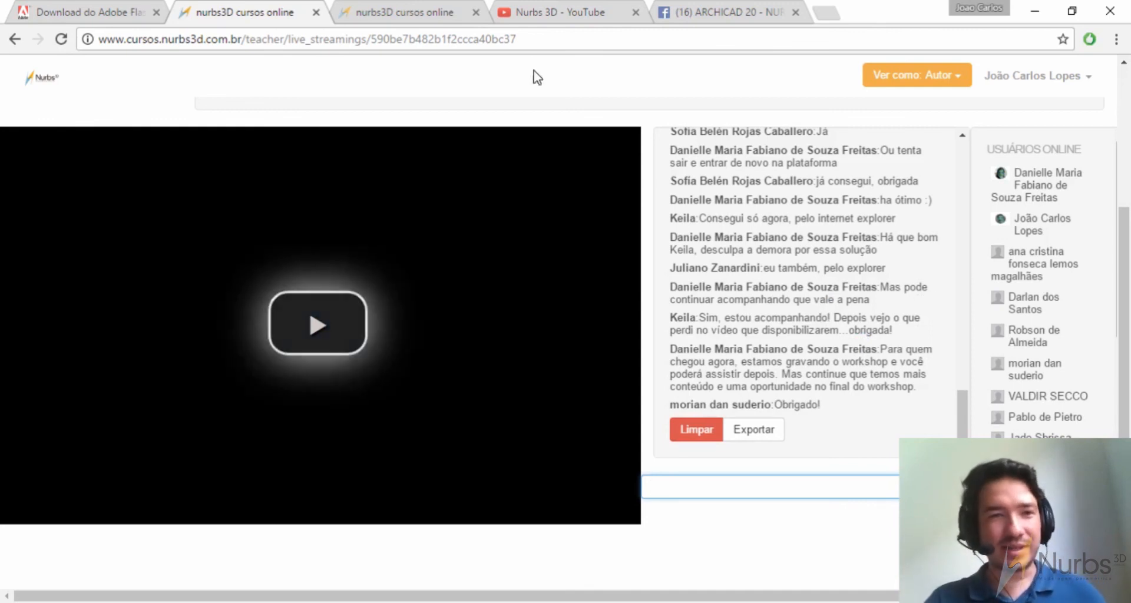
pyautogui.click(393, 18)
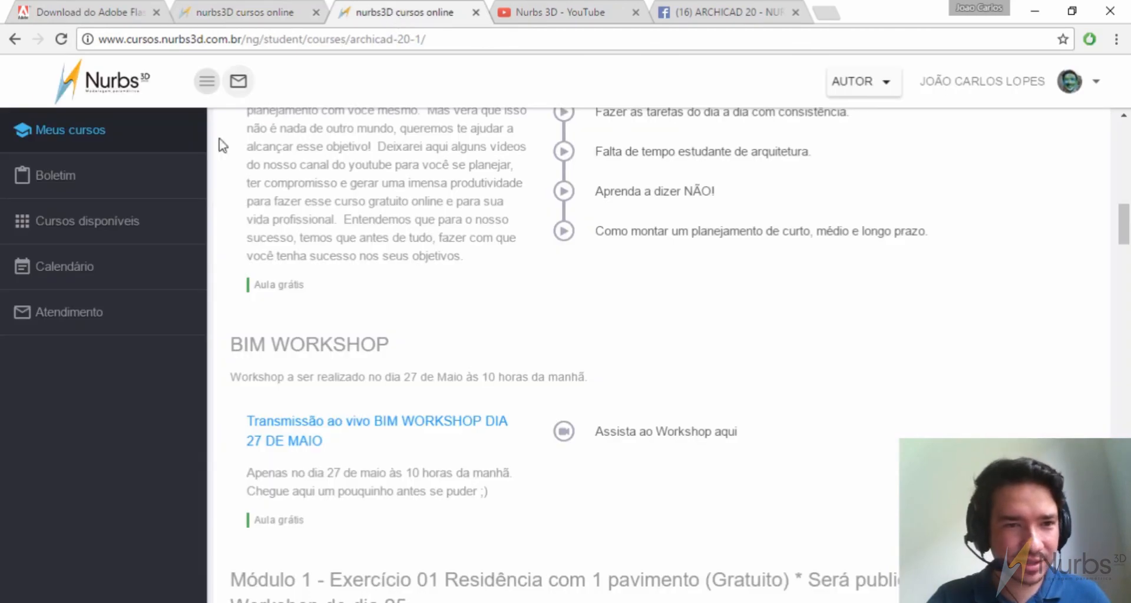
pyautogui.scroll(10, 439, 356)
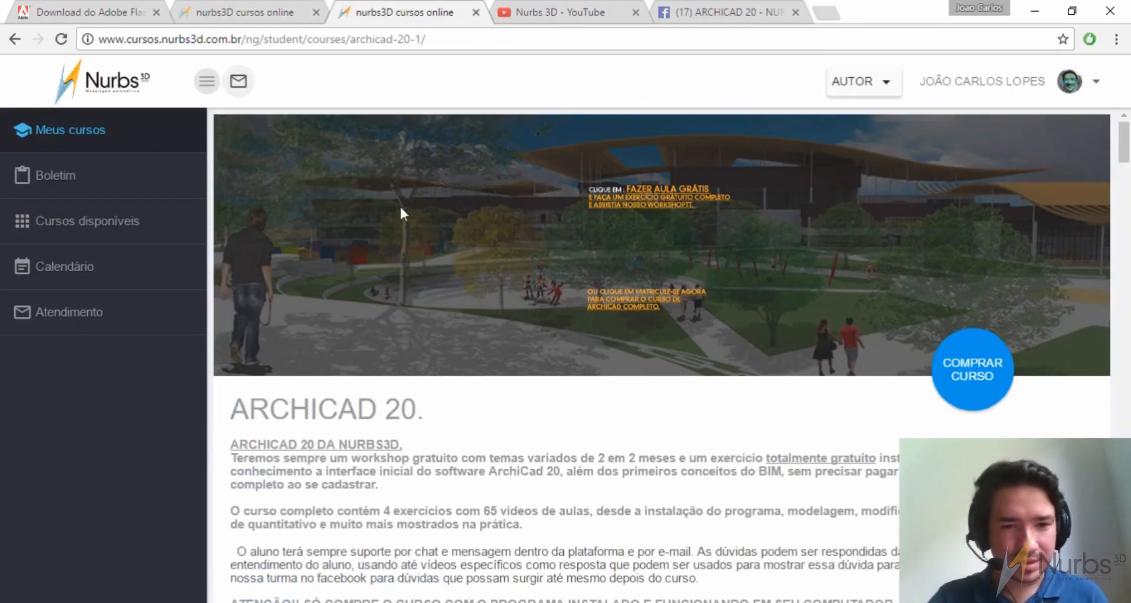
pyautogui.scroll(-20, 499, 201)
pyautogui.scroll(-3, 629, 202)
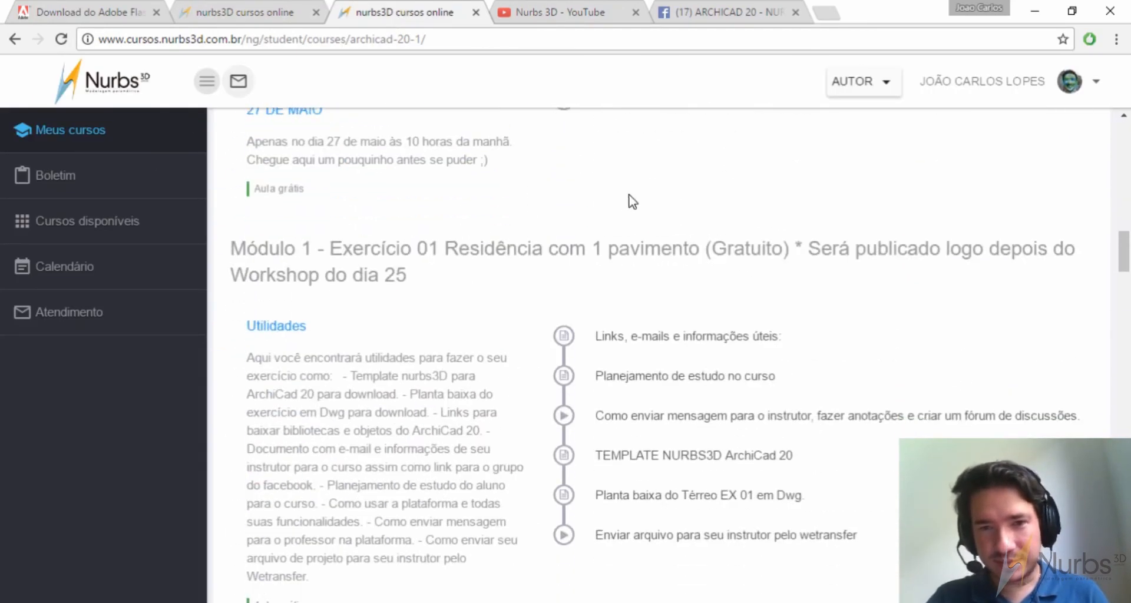
pyautogui.scroll(2, 649, 194)
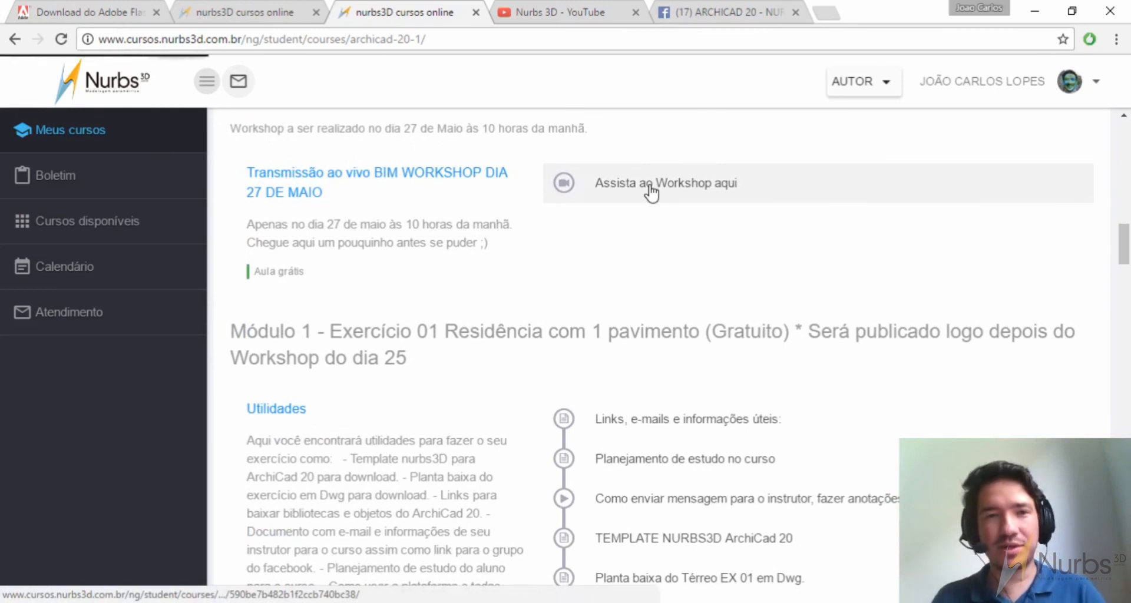
# Step: Open the "Assista ao Workshop aqui" lesson, look over its live video and chat, and return to the course page
pyautogui.click(651, 187)
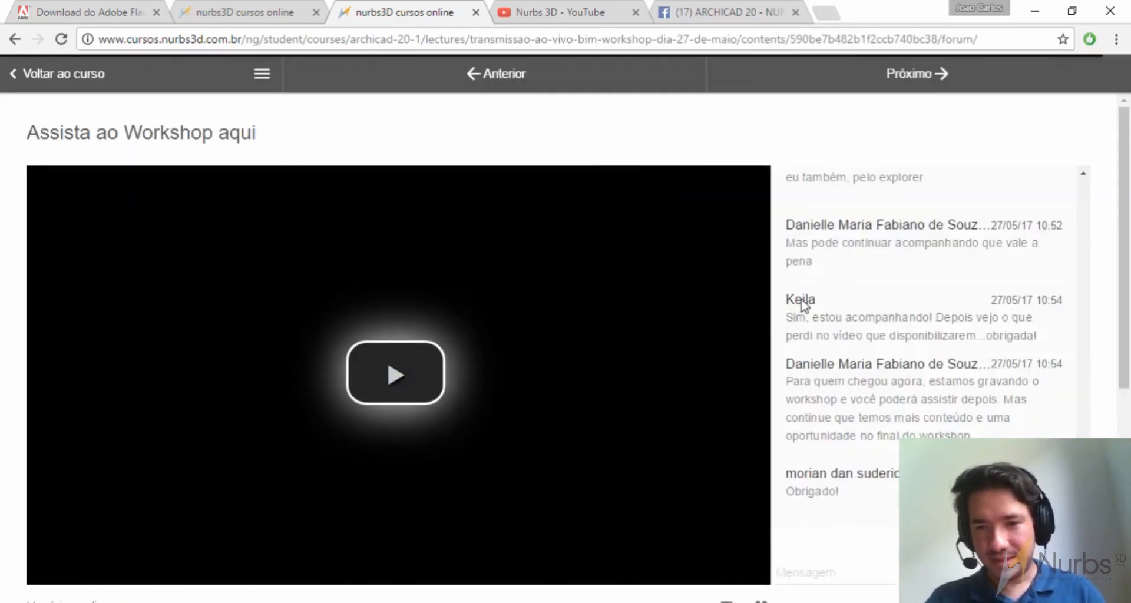
pyautogui.scroll(-3, 808, 283)
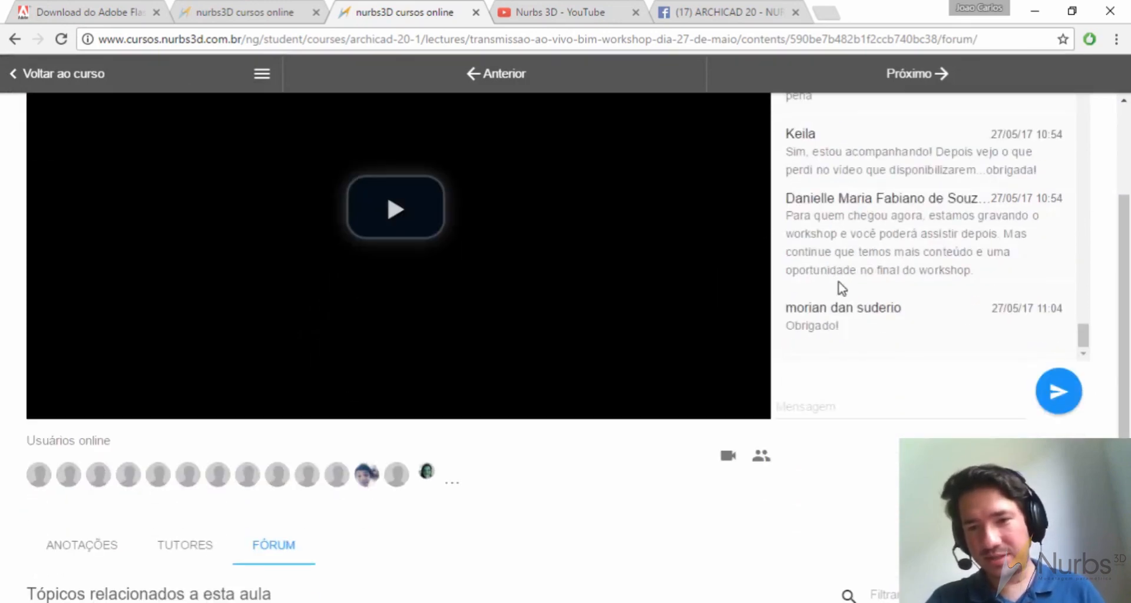
pyautogui.scroll(3, 411, 282)
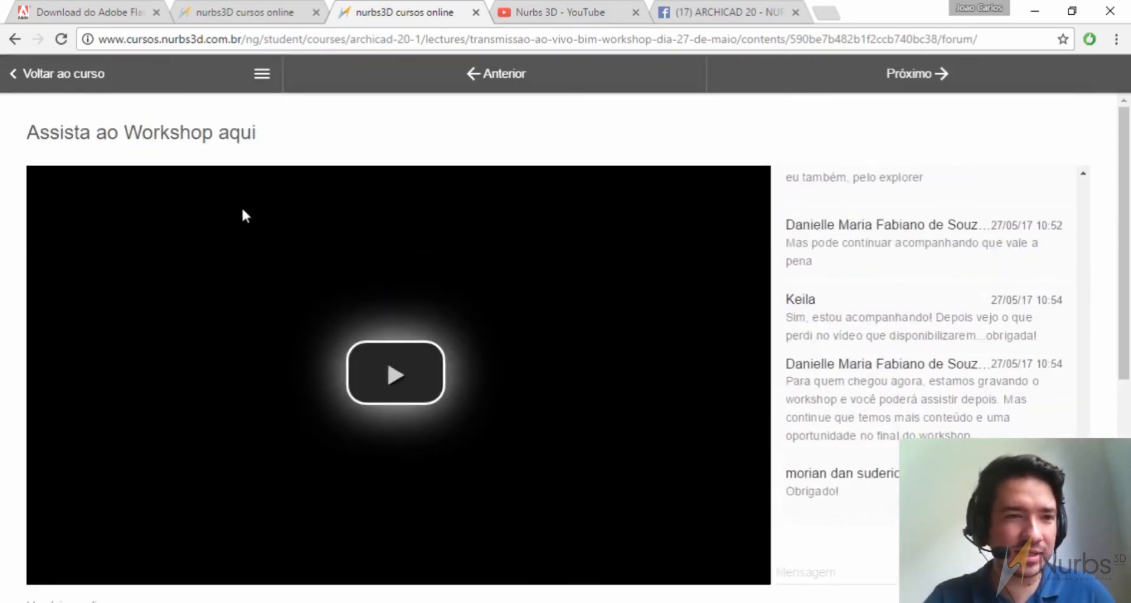
pyautogui.click(55, 77)
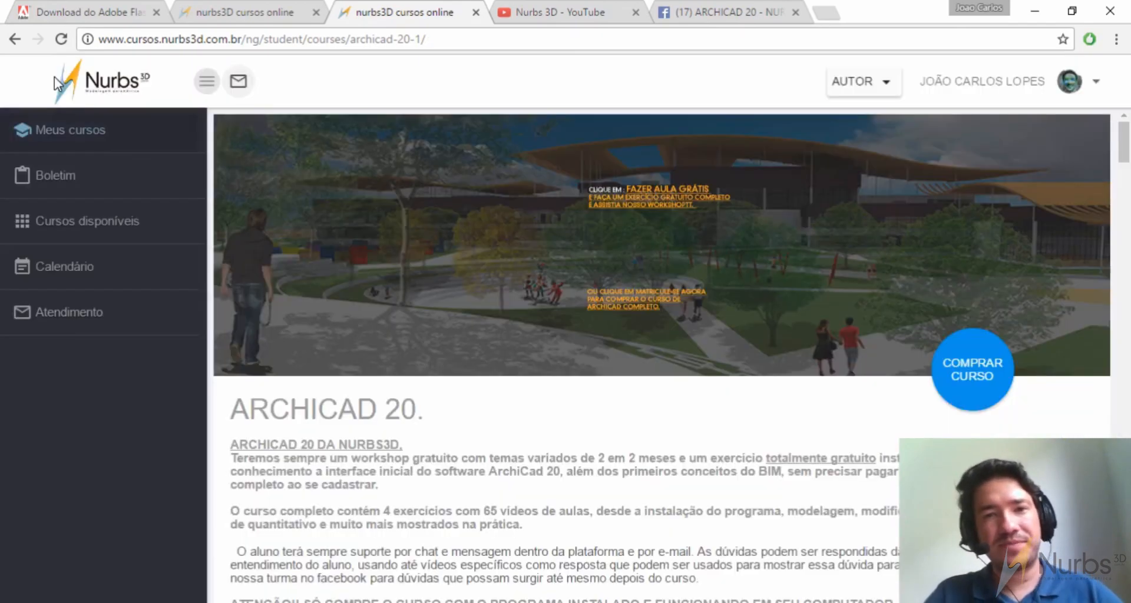
# Step: Examine the free Exercício 01 lesson list on the ARCHICAD 20 course page
pyautogui.scroll(-7, 517, 383)
pyautogui.scroll(-20, 557, 286)
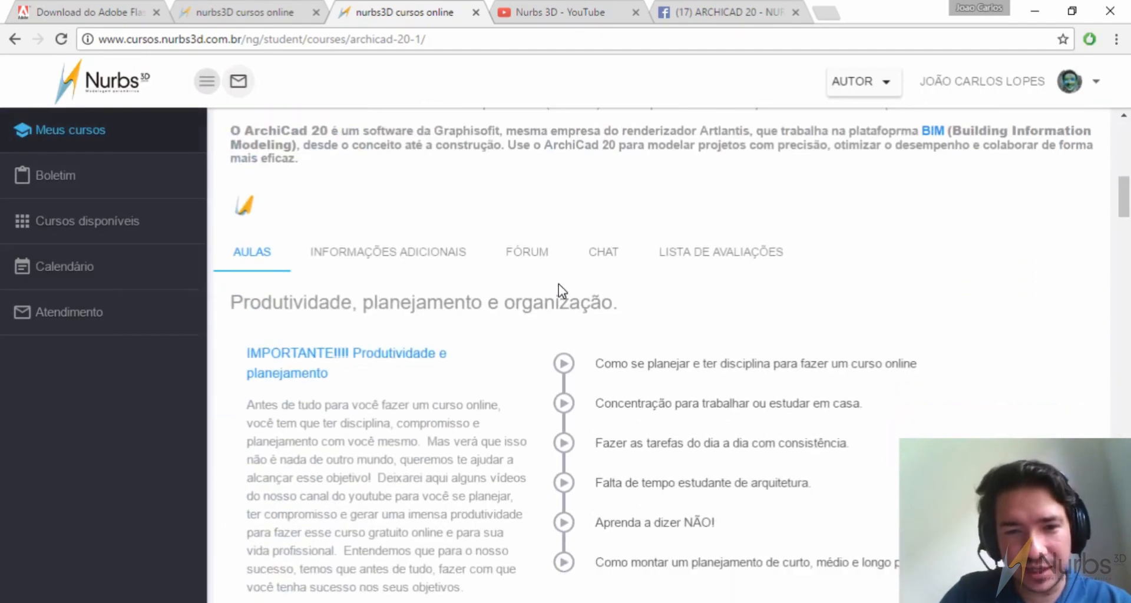
pyautogui.scroll(-5, 597, 323)
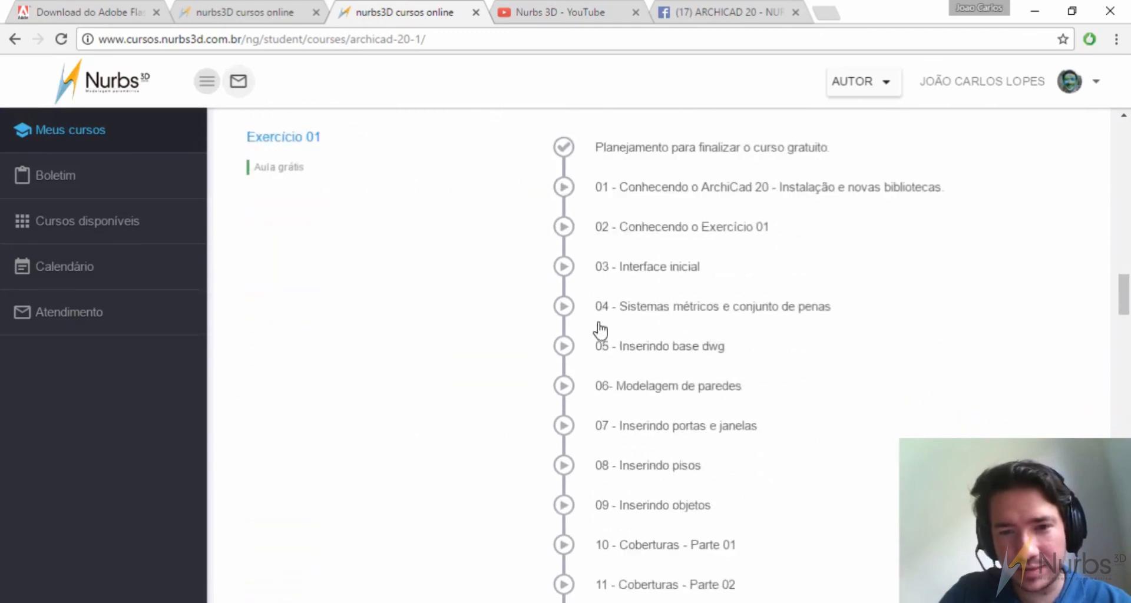
pyautogui.scroll(2, 583, 289)
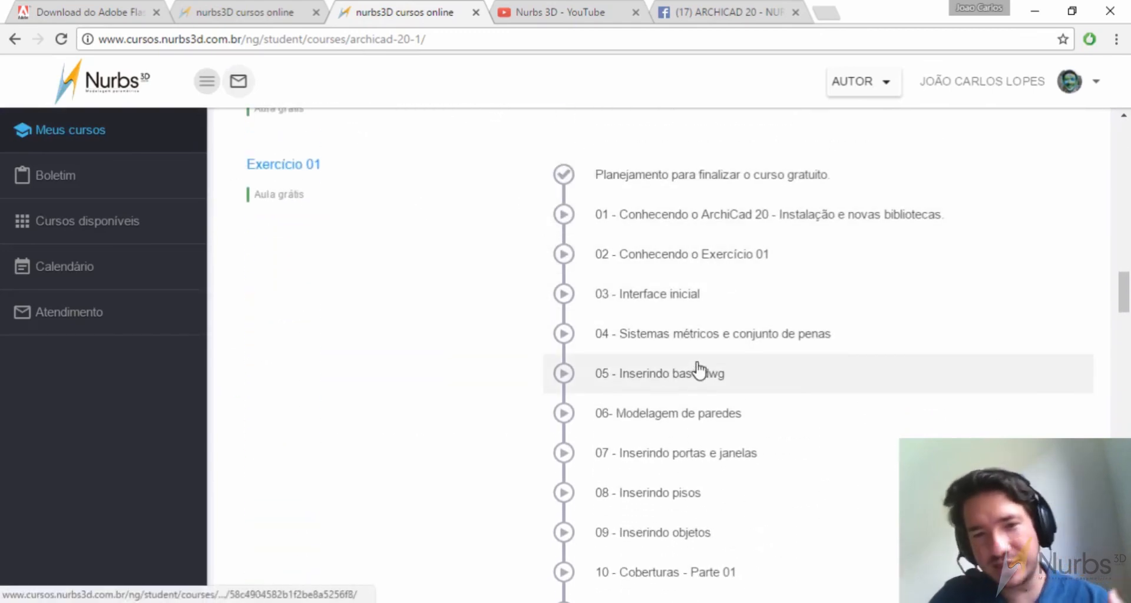
# Step: Look through the remaining Exercício 01 lessons and the Extra section of the ARCHICAD 20 course page
pyautogui.scroll(-8, 698, 371)
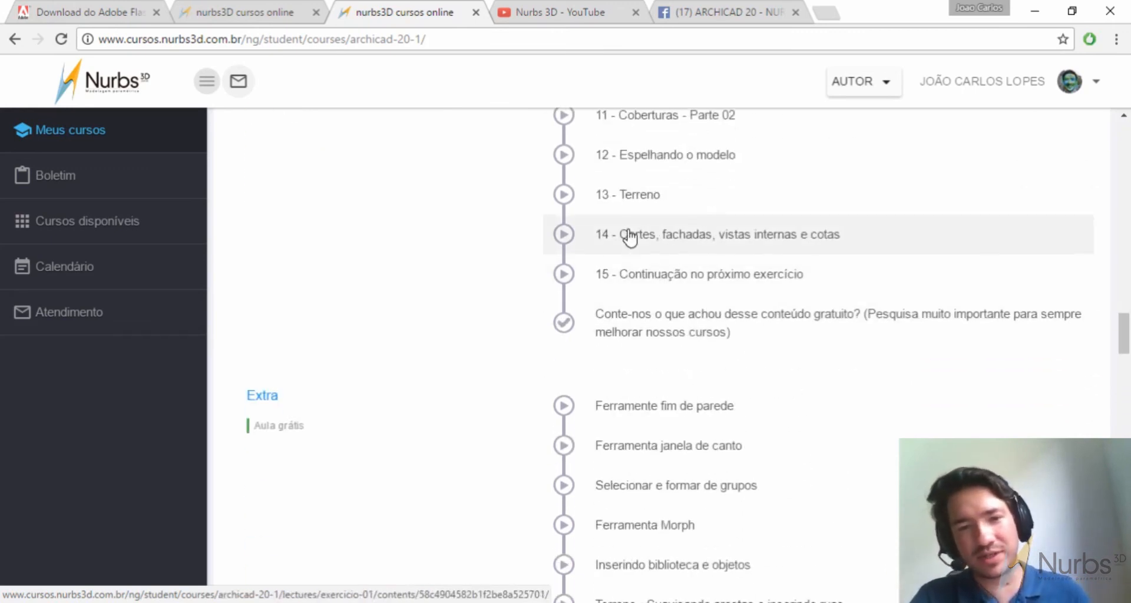
pyautogui.scroll(-3, 606, 265)
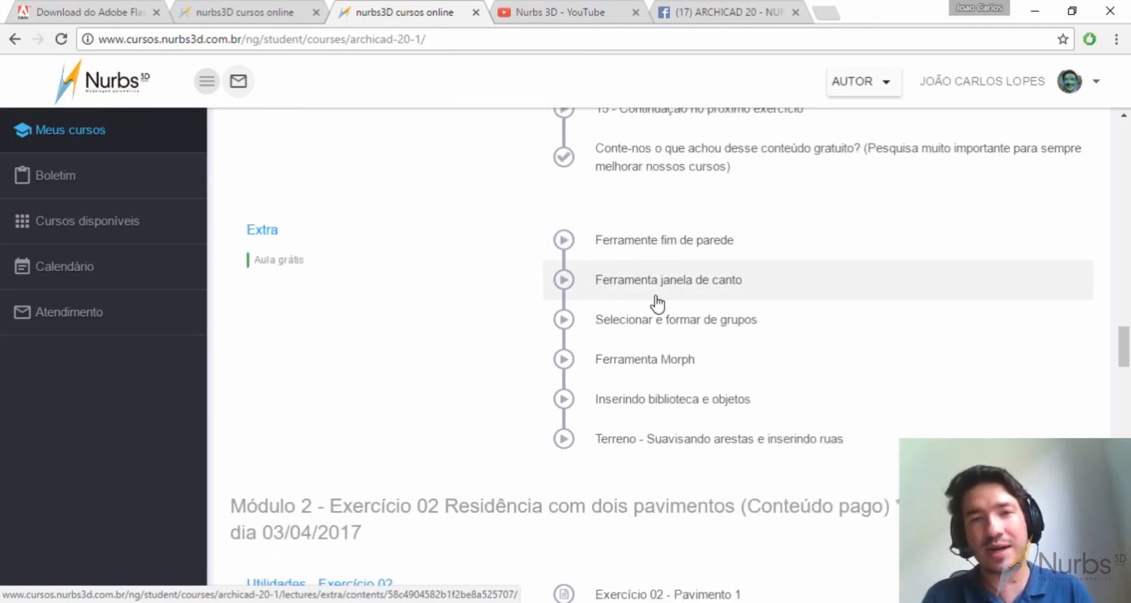
pyautogui.click(530, 16)
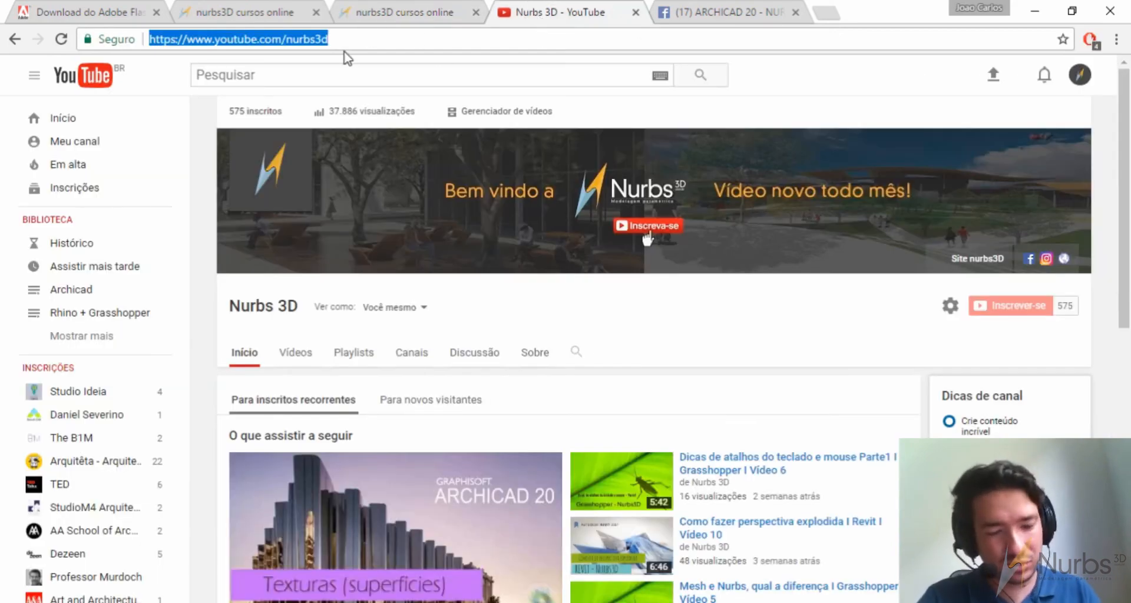
pyautogui.click(392, 11)
pyautogui.click(266, 12)
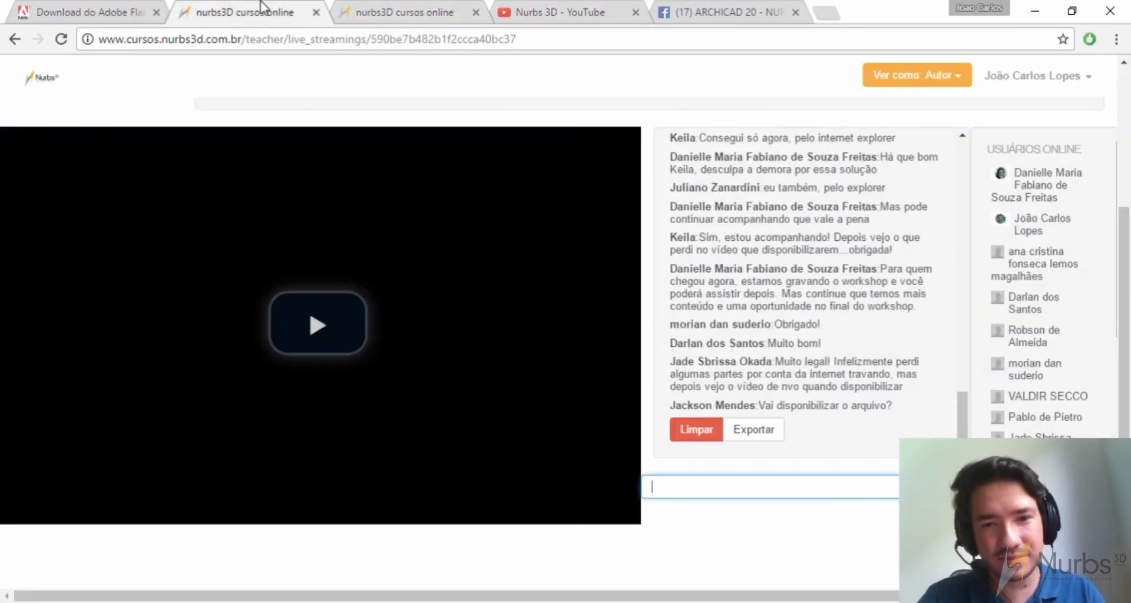
pyautogui.click(835, 483)
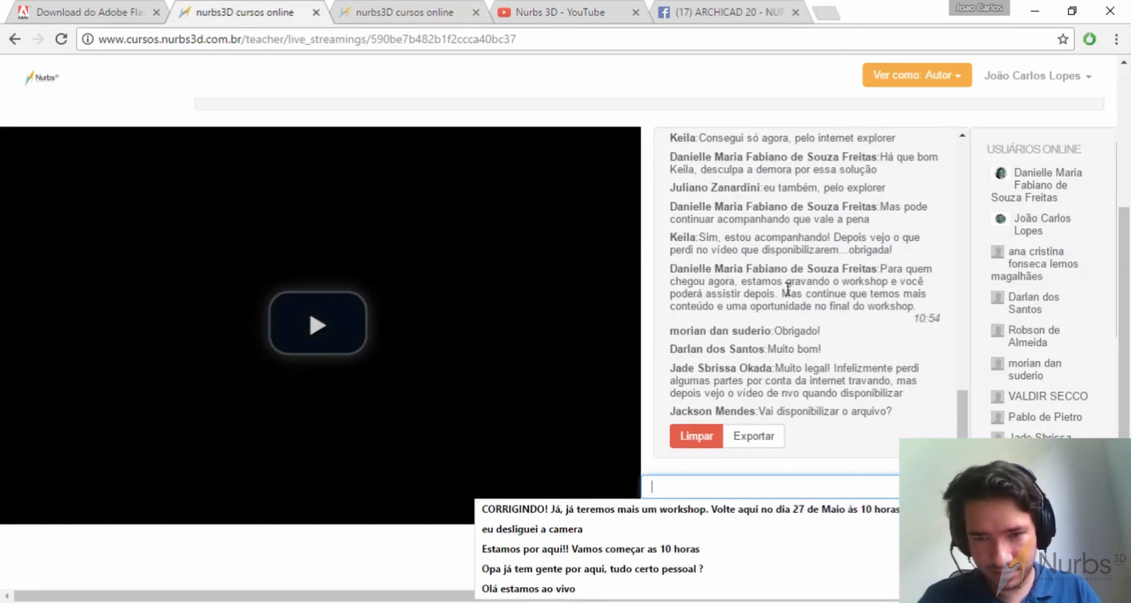
pyautogui.write('https://www.youtube.com/nurbs3d')
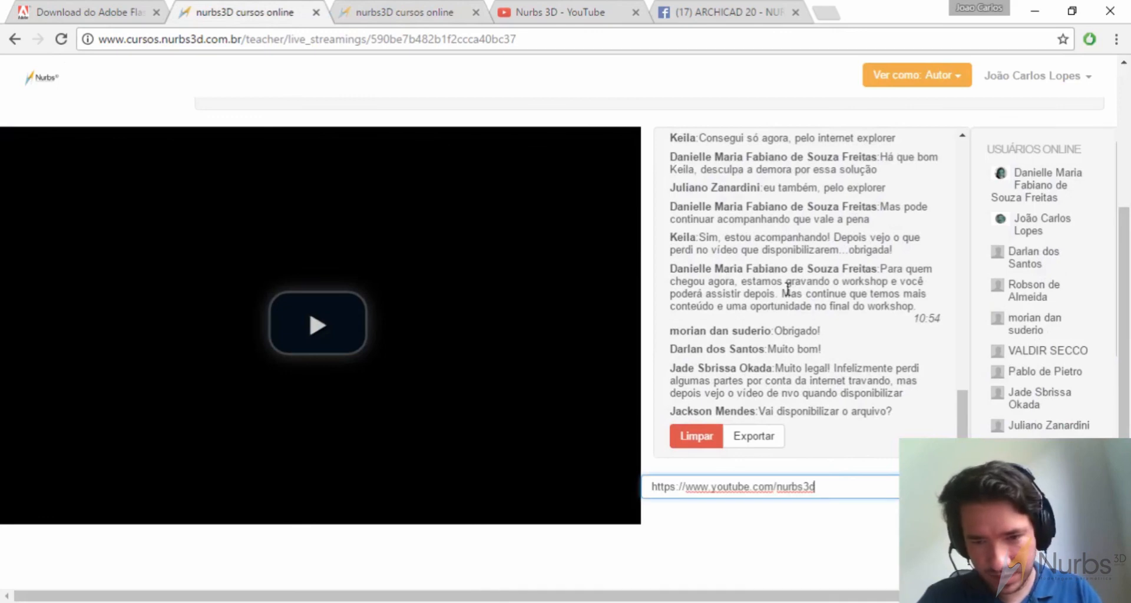
pyautogui.press('Return')
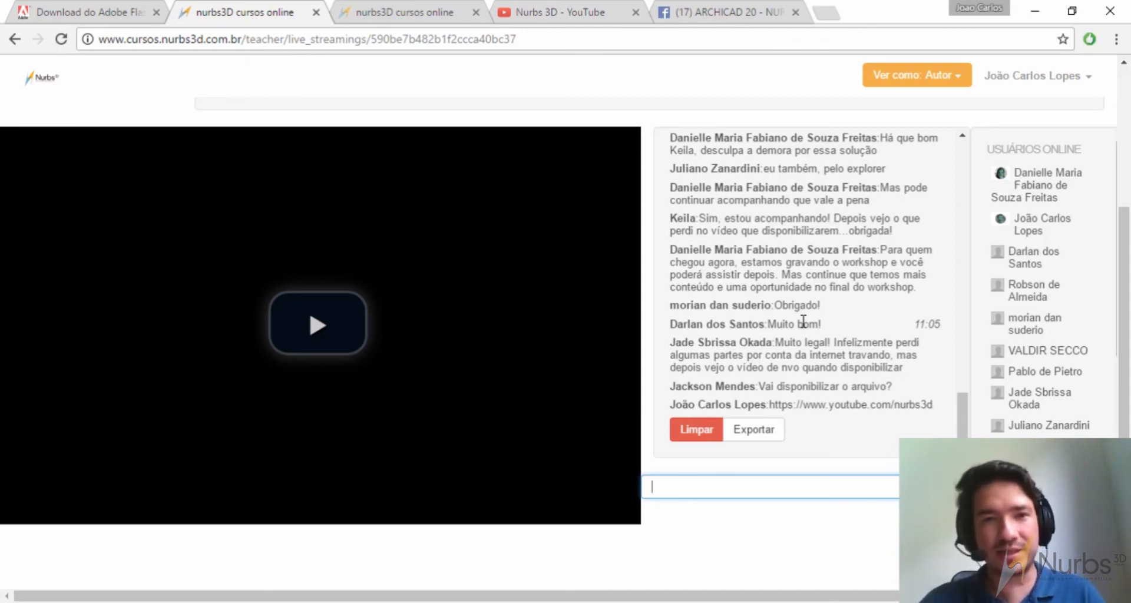
# Step: Return to the ARCHICAD 20 course page, look over its Exercício 01 and Utilidades lessons, and go back to the live workshop chat
pyautogui.click(398, 9)
pyautogui.scroll(3, 615, 353)
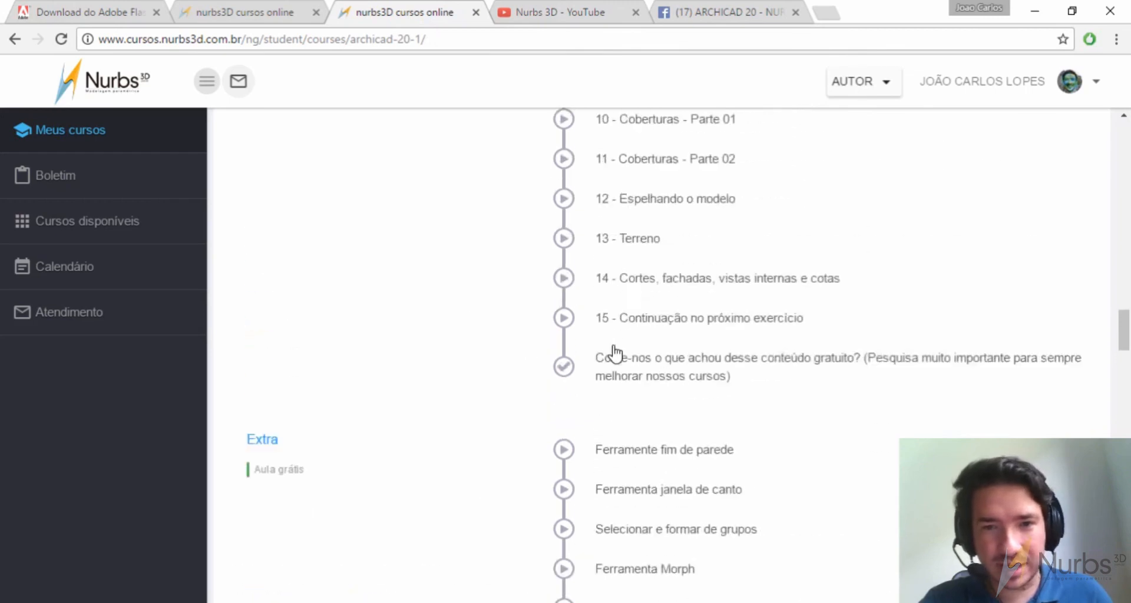
pyautogui.scroll(9, 651, 328)
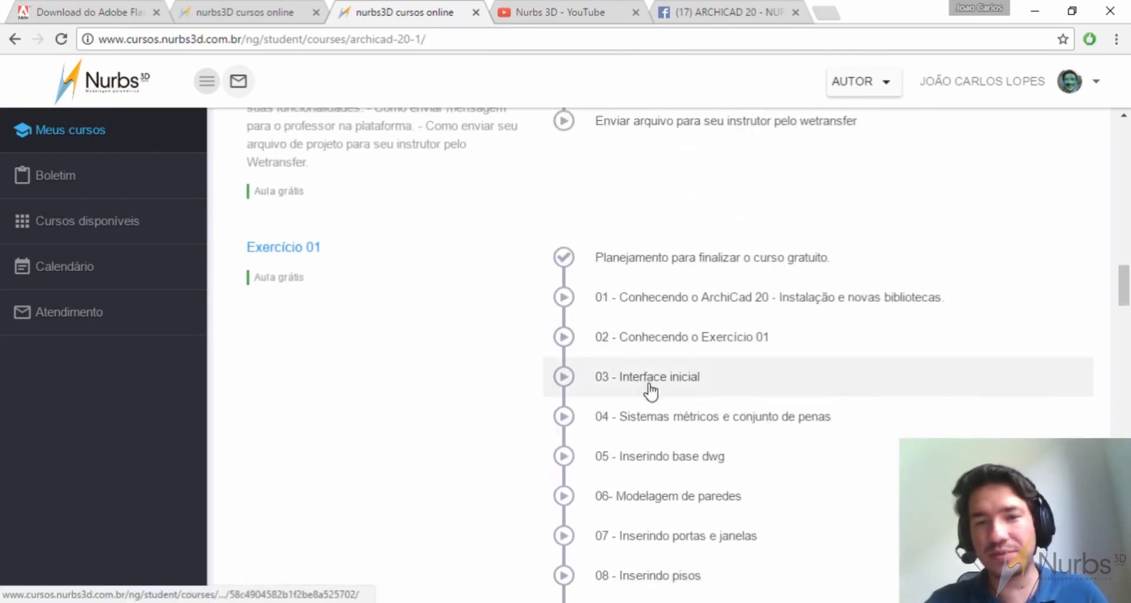
pyautogui.scroll(4, 650, 391)
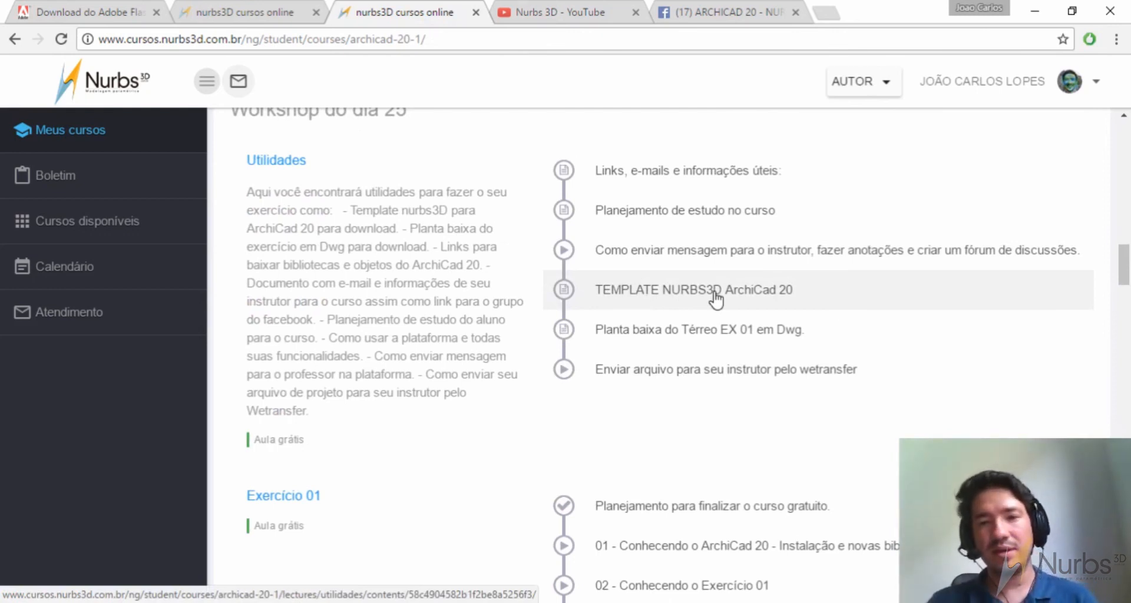
pyautogui.scroll(-10, 560, 328)
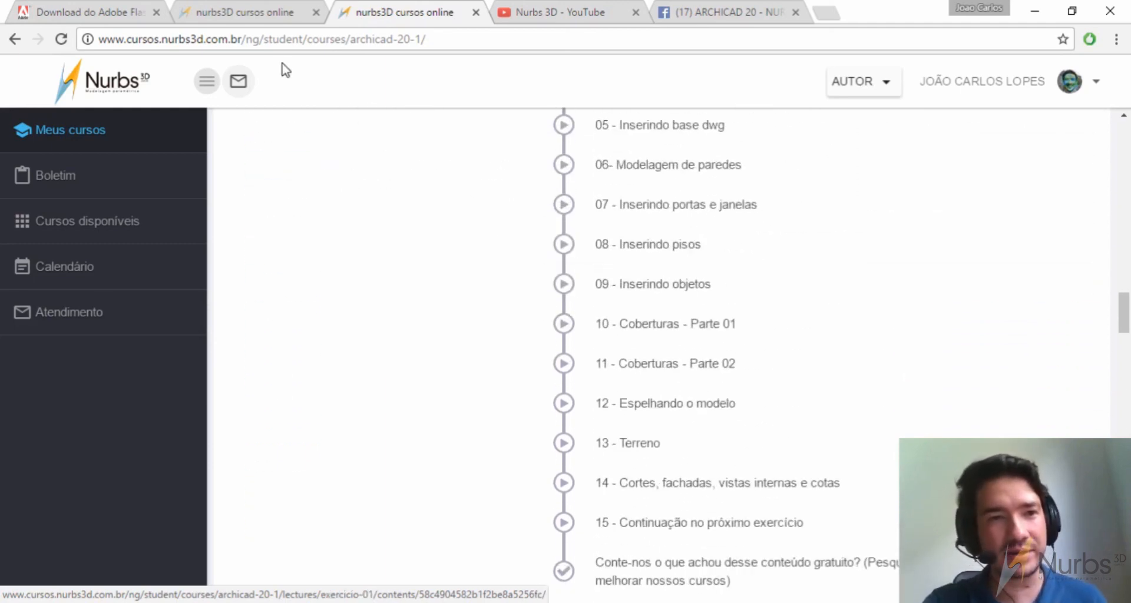
pyautogui.click(252, 12)
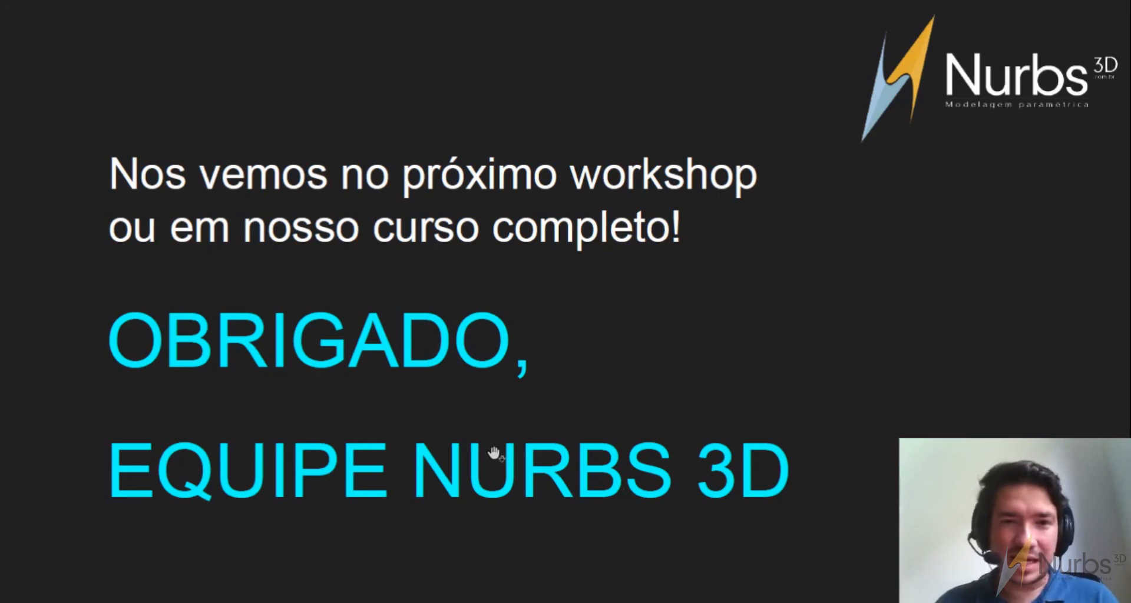
# Step: Switch from the closing slide to the Chrome browser and check the live workshop chat and the ARCHICAD 20 course page
pyautogui.hotkey('alt', 'Tab')
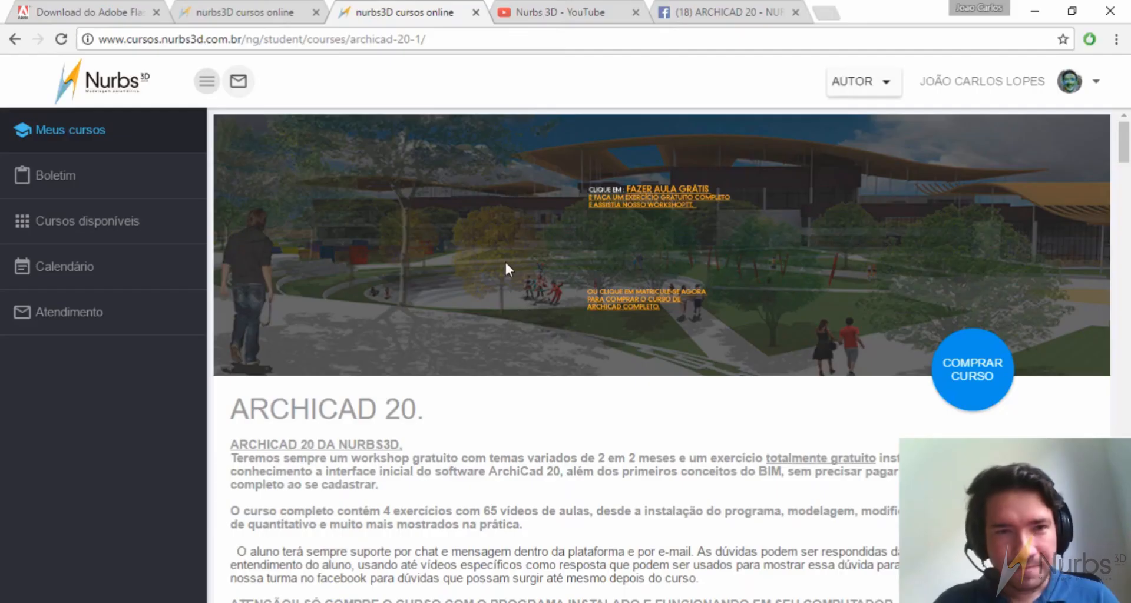
pyautogui.click(186, 21)
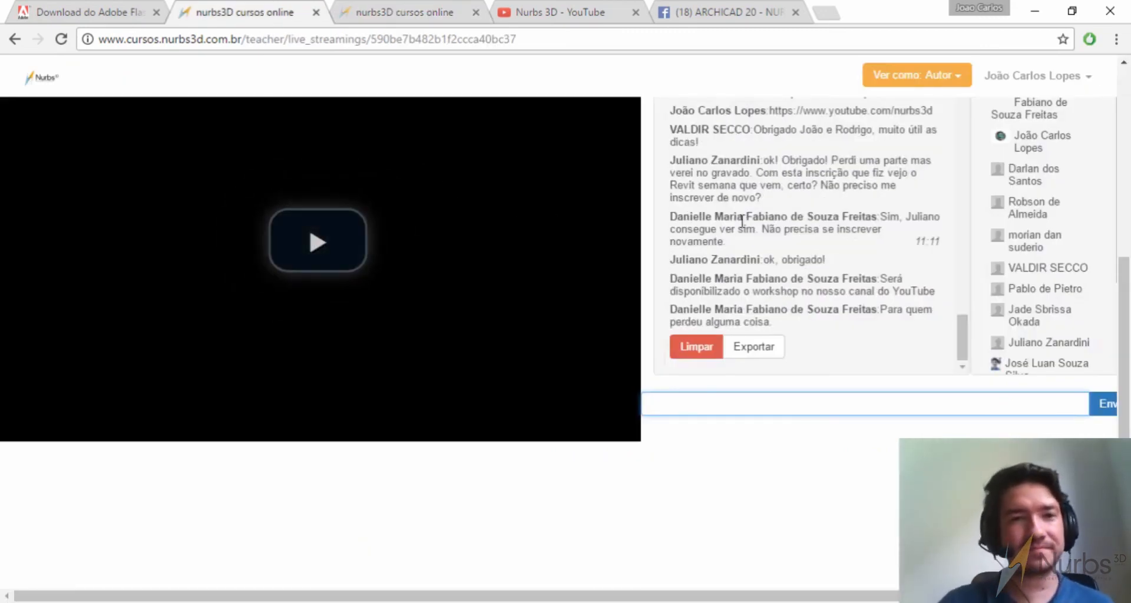
pyautogui.click(386, 12)
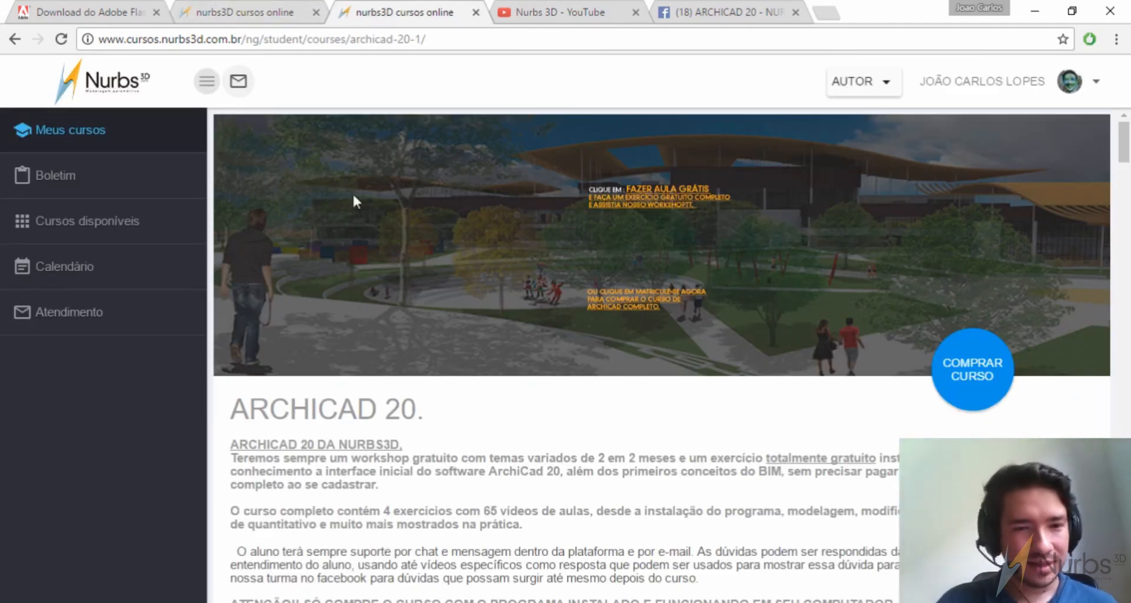
pyautogui.scroll(-12, 353, 194)
pyautogui.click(287, 9)
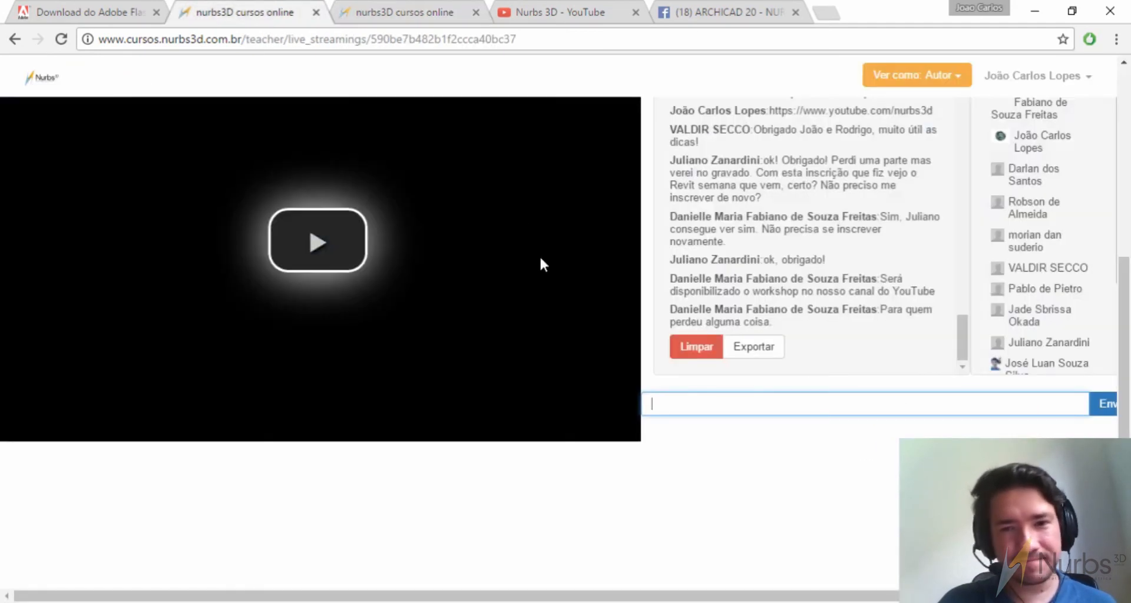
# Step: Read the latest participant messages in the live workshop chat and look over the list of online users
pyautogui.scroll(3, 763, 276)
pyautogui.scroll(-3, 767, 262)
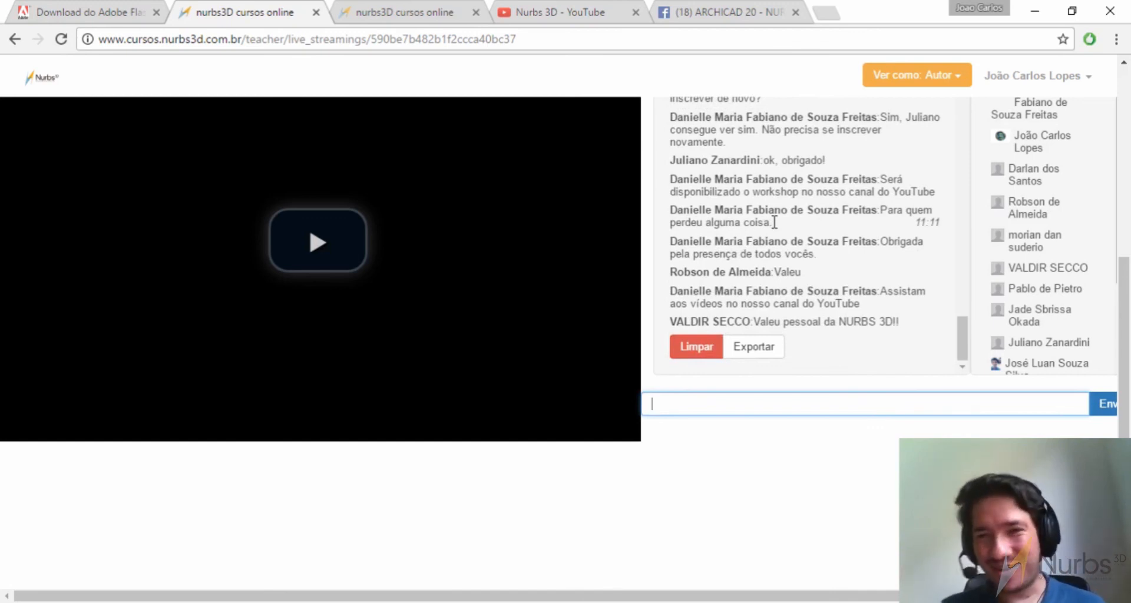
pyautogui.scroll(4, 1047, 270)
pyautogui.scroll(-1, 1059, 235)
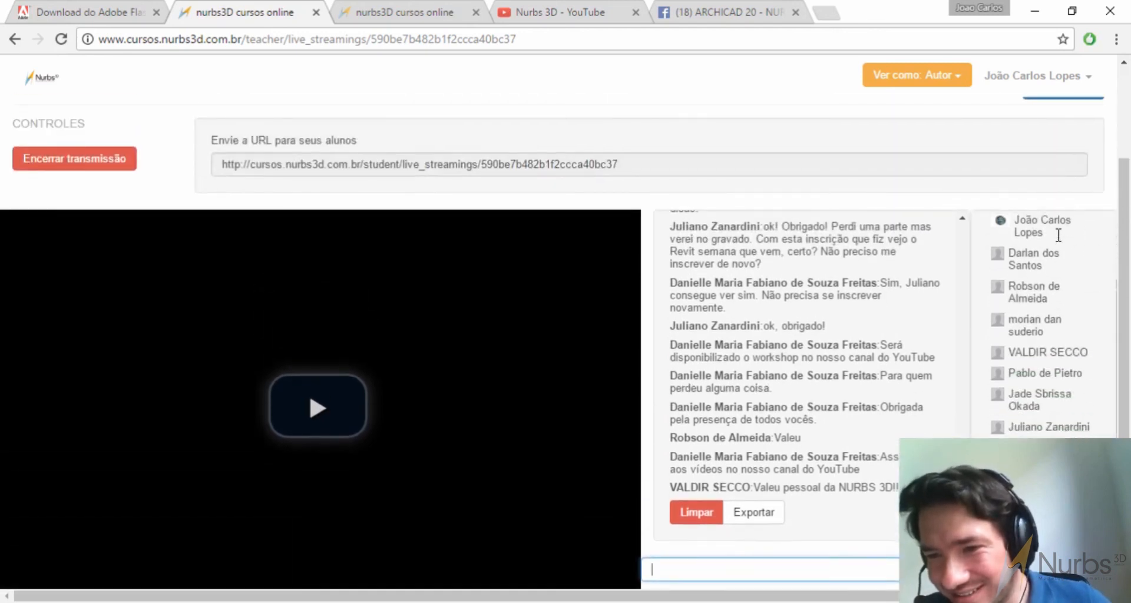
pyautogui.scroll(-3, 1054, 247)
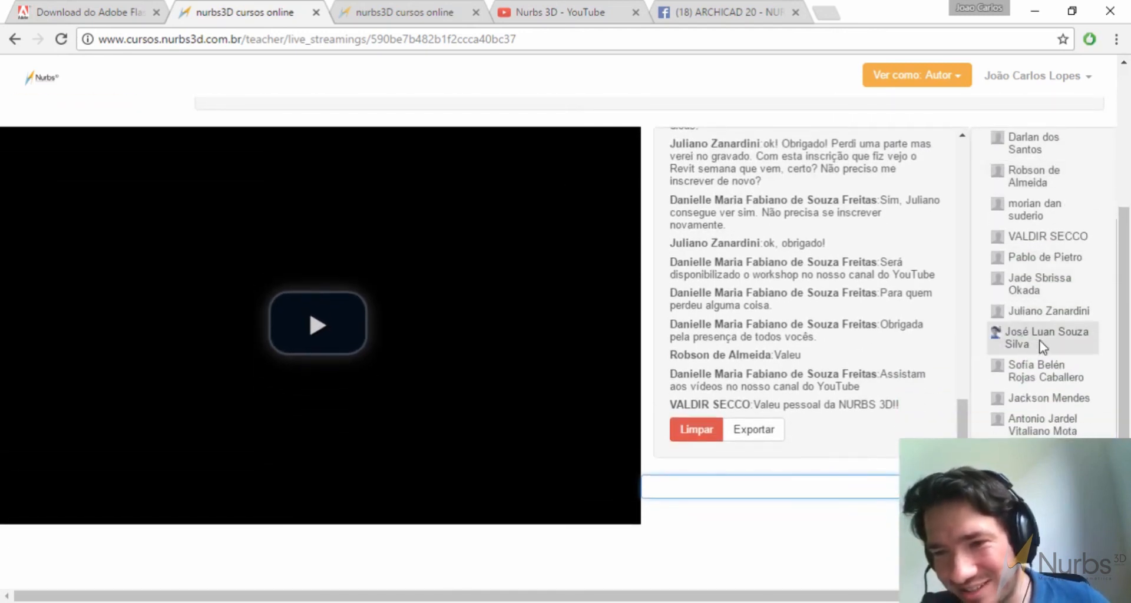